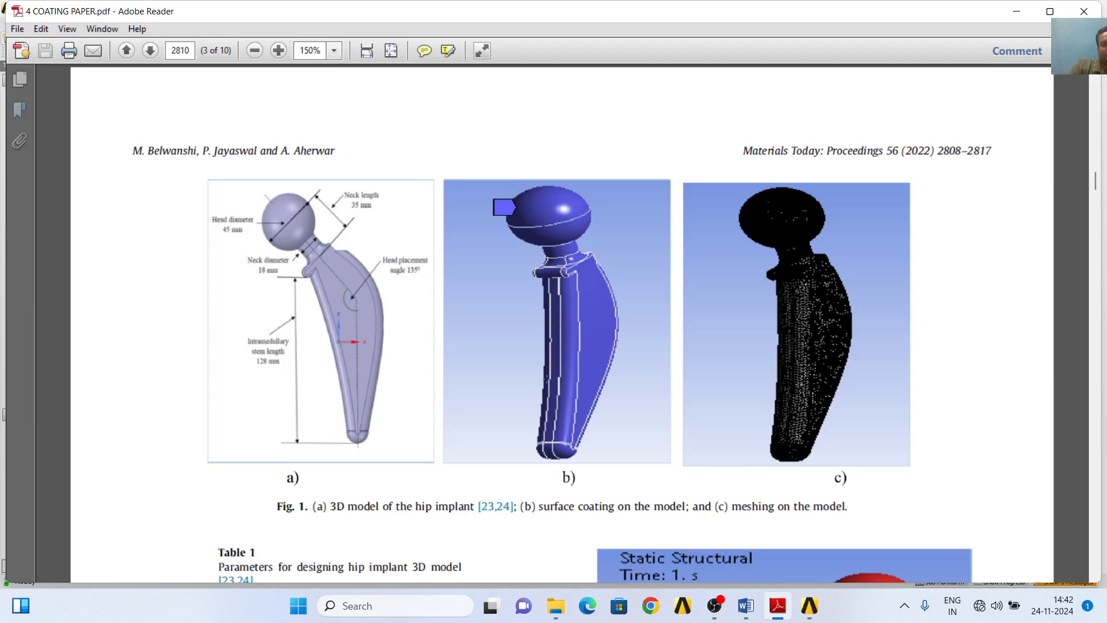
# - Switch to Workbench and add a second, standalone Static Structural system beside the TI6AL4V system
pyautogui.click(809, 605)
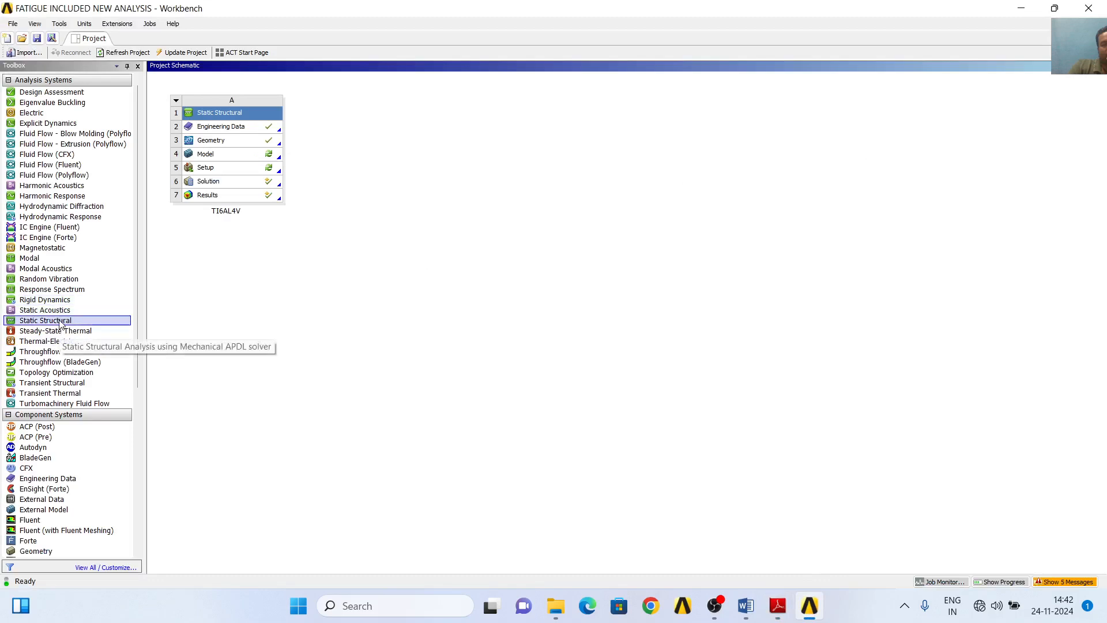
pyautogui.moveTo(59, 324); pyautogui.dragTo(349, 145)
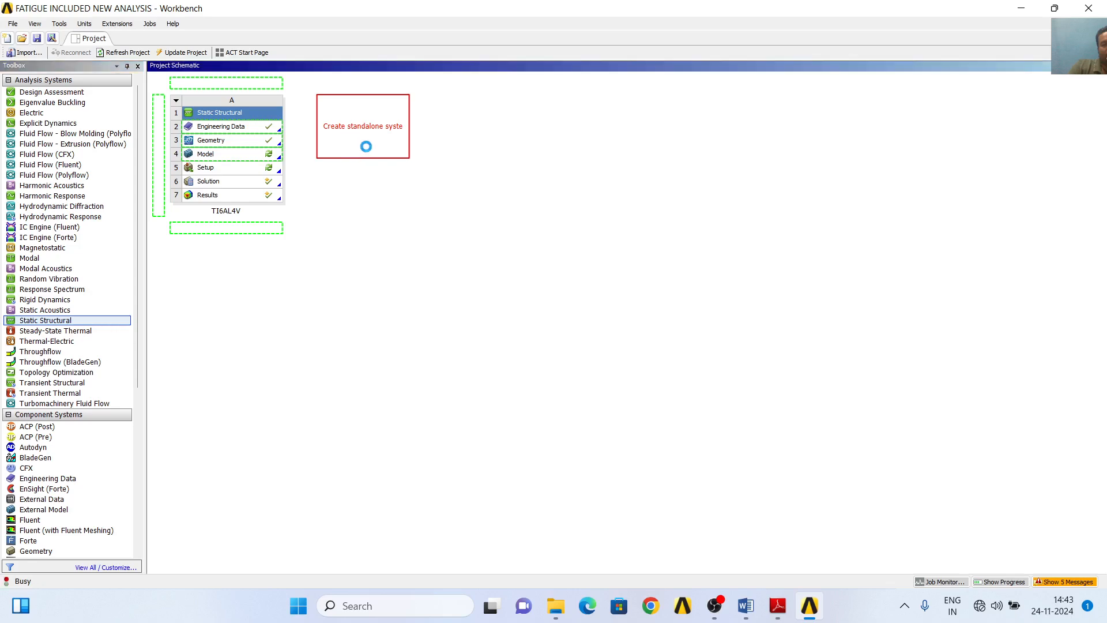
pyautogui.click(482, 241)
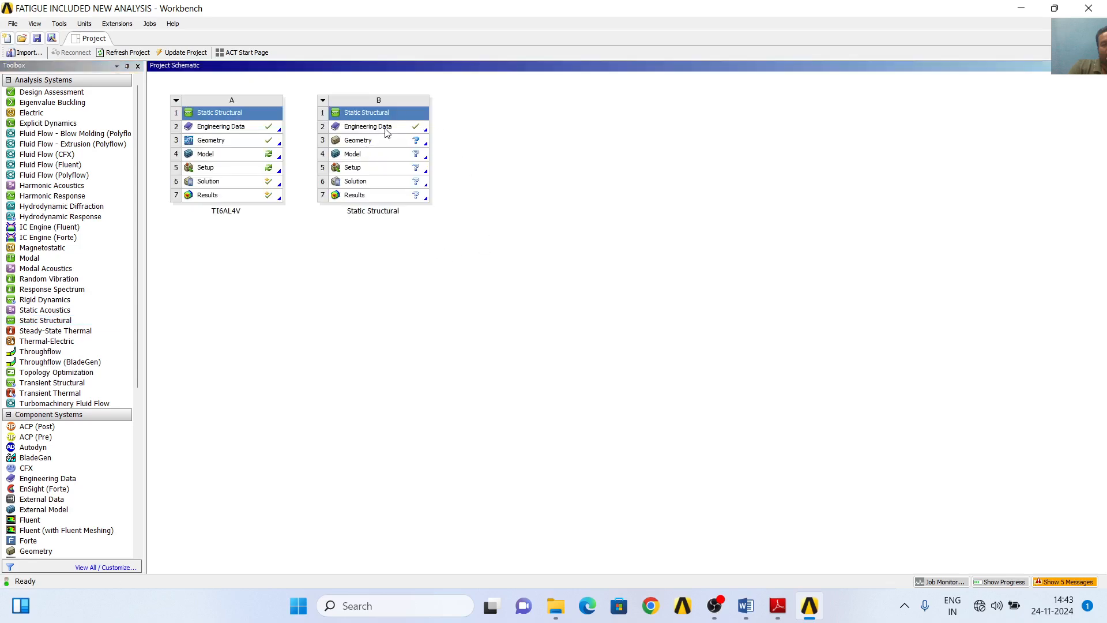
# - Open the new Static Structural system's Engineering Data and add a new material named TI6AL4V
pyautogui.doubleClick(386, 127)
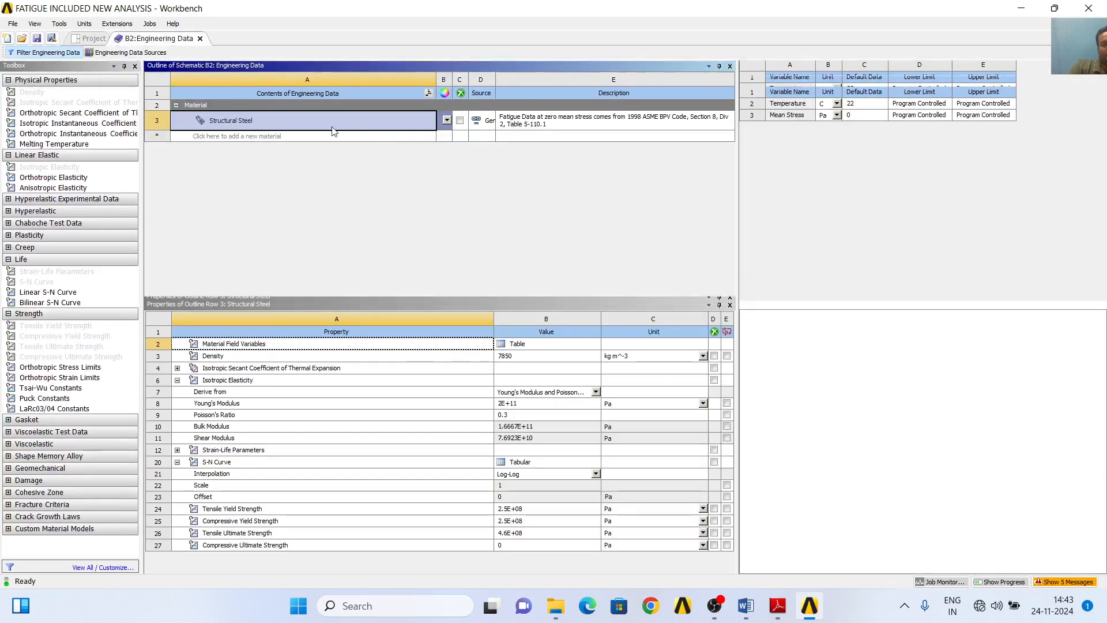
pyautogui.click(256, 136)
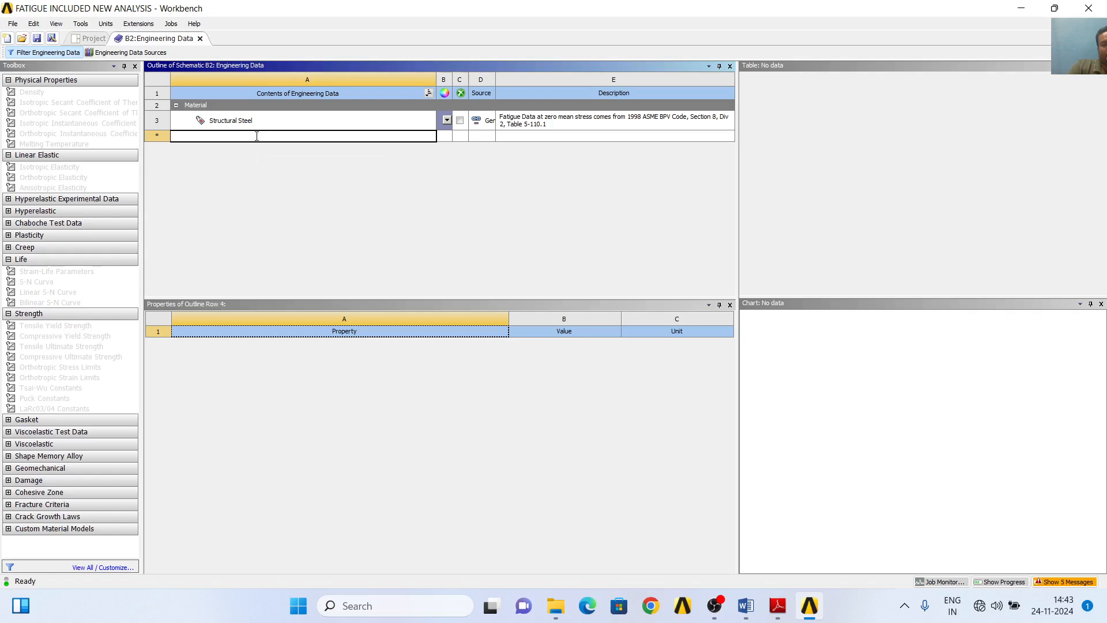
pyautogui.write('Ti')
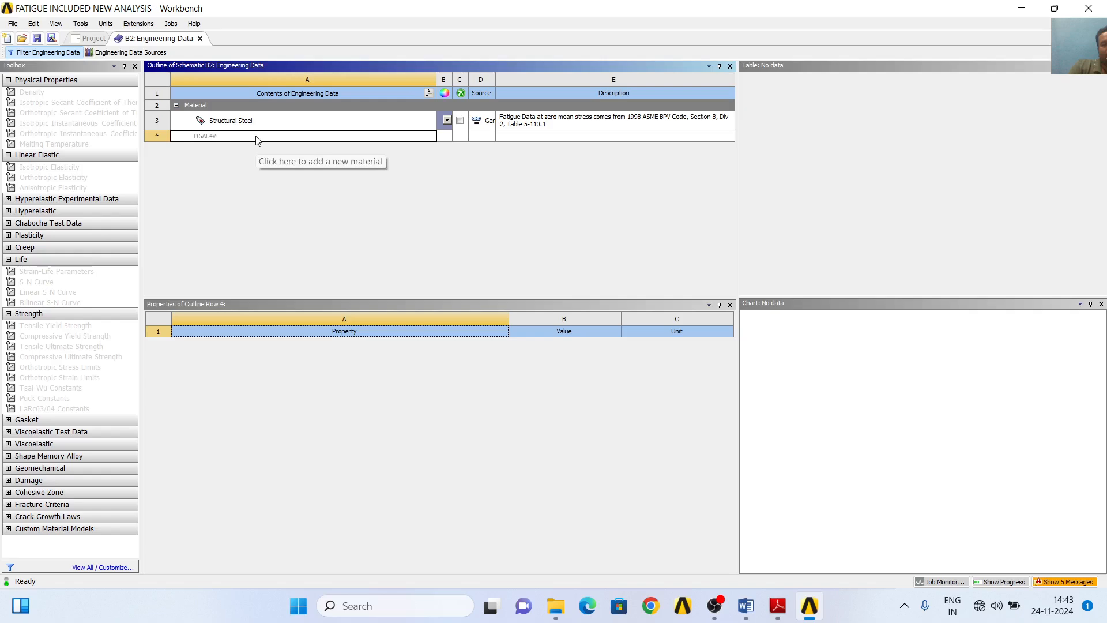
pyautogui.press('Return')
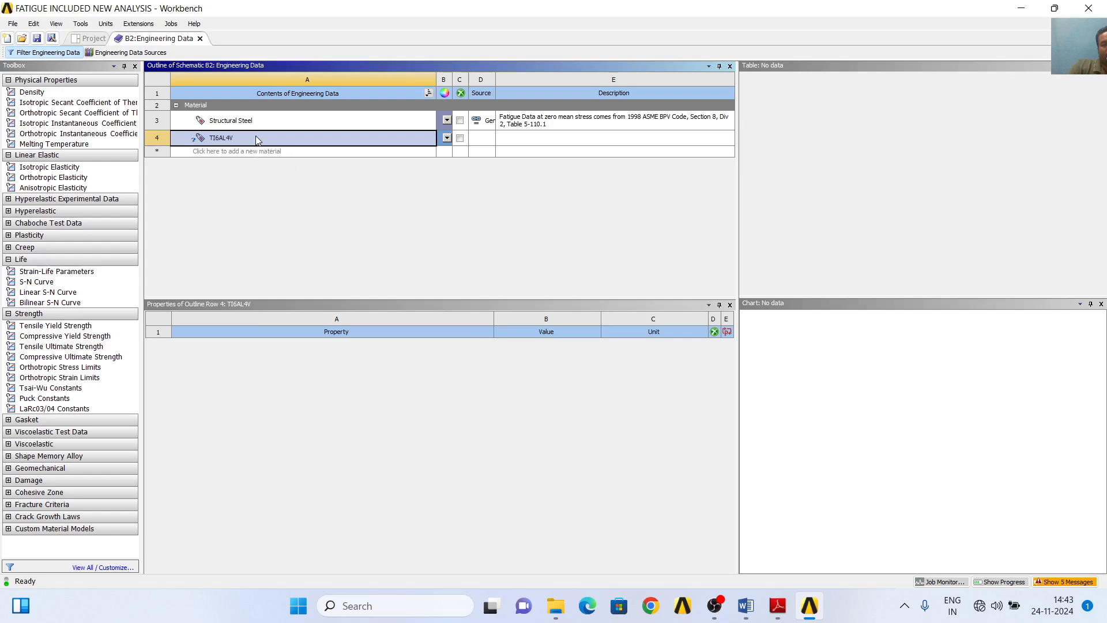
# - Add Density, Isotropic Elasticity, Tensile Yield Strength and S-N Curve properties to the TI6AL4V material
pyautogui.click(38, 91)
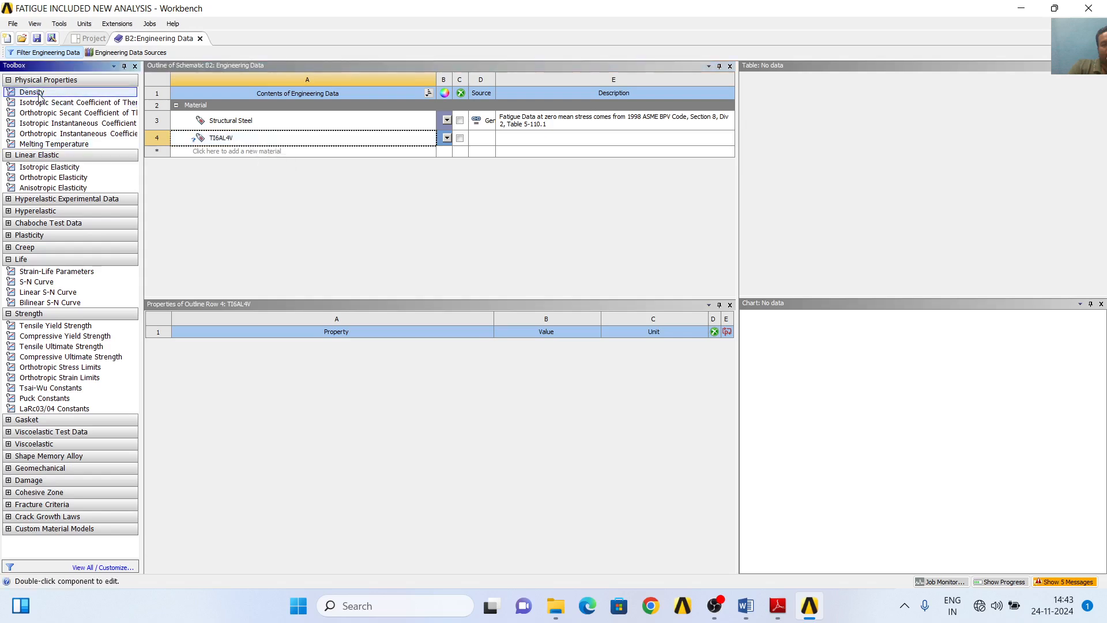
pyautogui.doubleClick(37, 94)
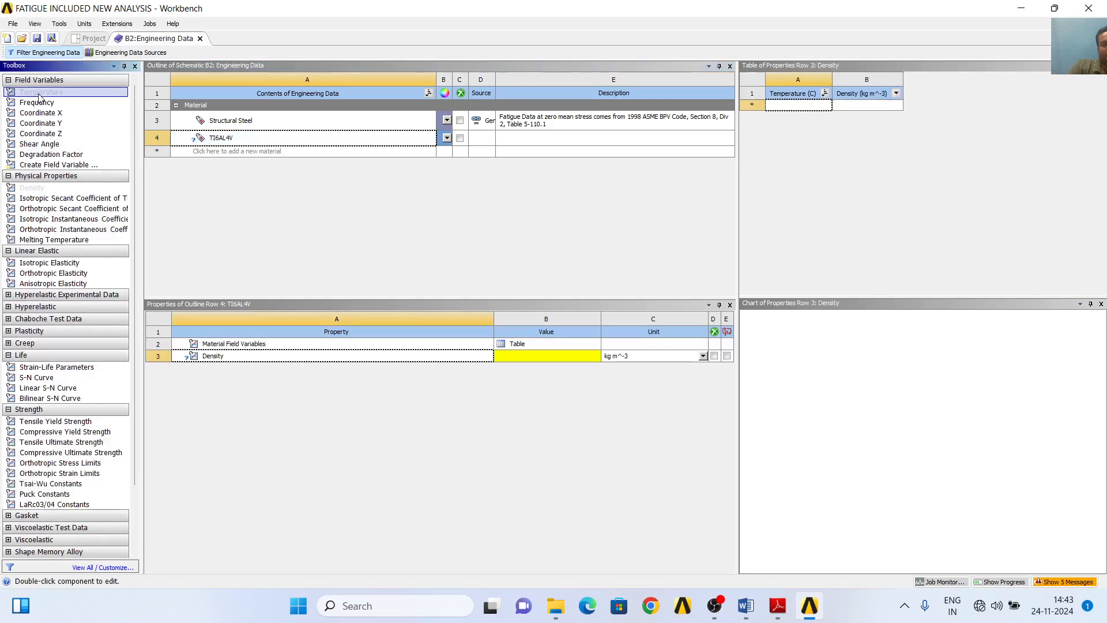
pyautogui.doubleClick(58, 264)
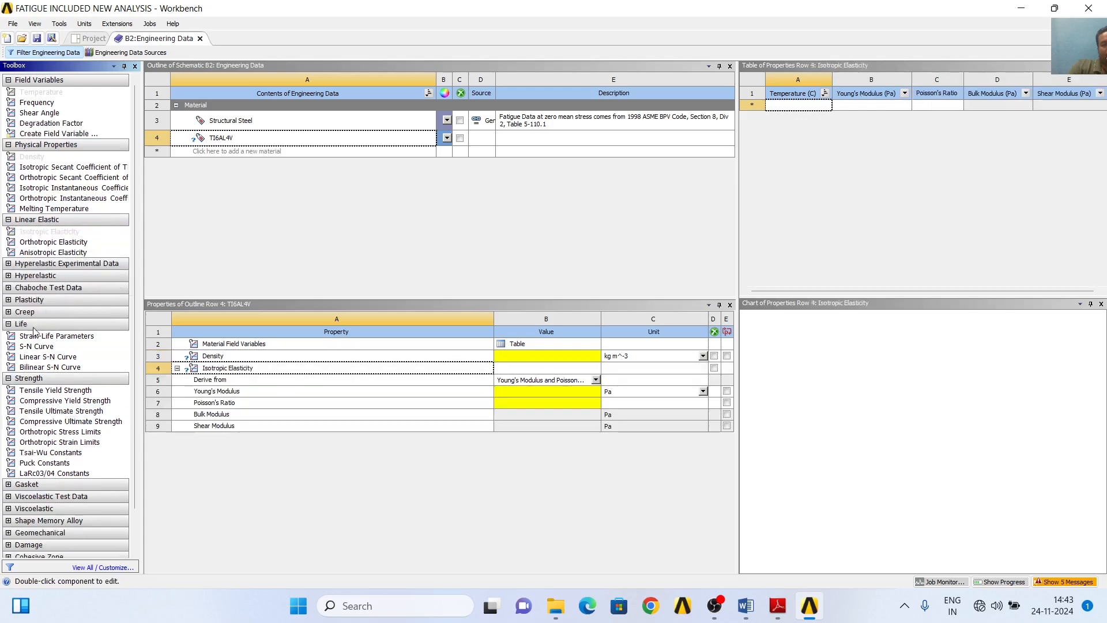
pyautogui.doubleClick(62, 391)
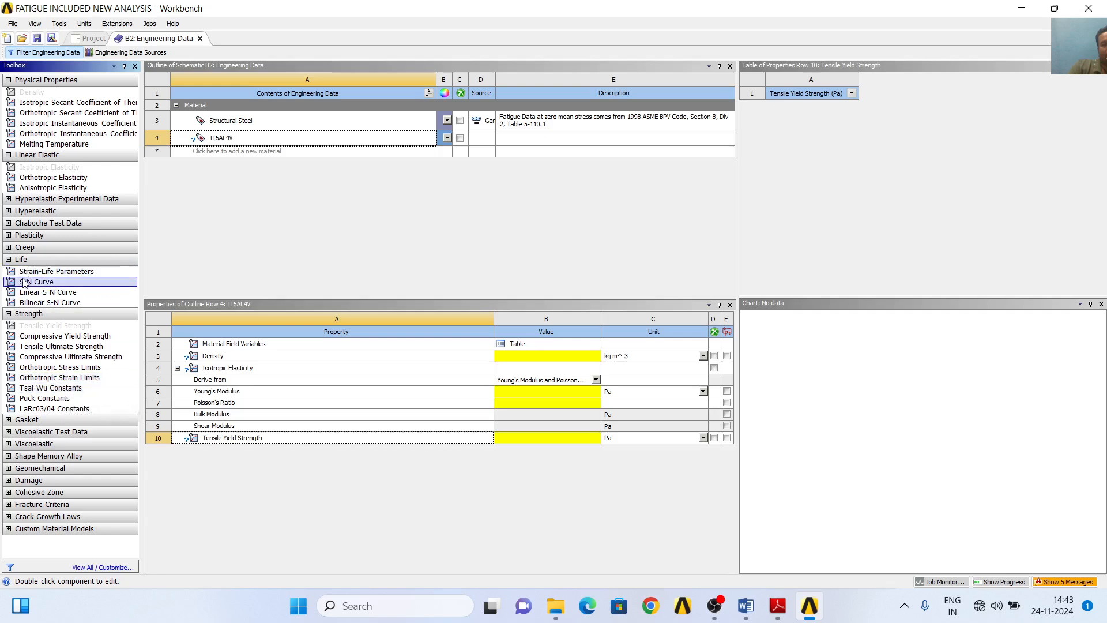
pyautogui.doubleClick(36, 283)
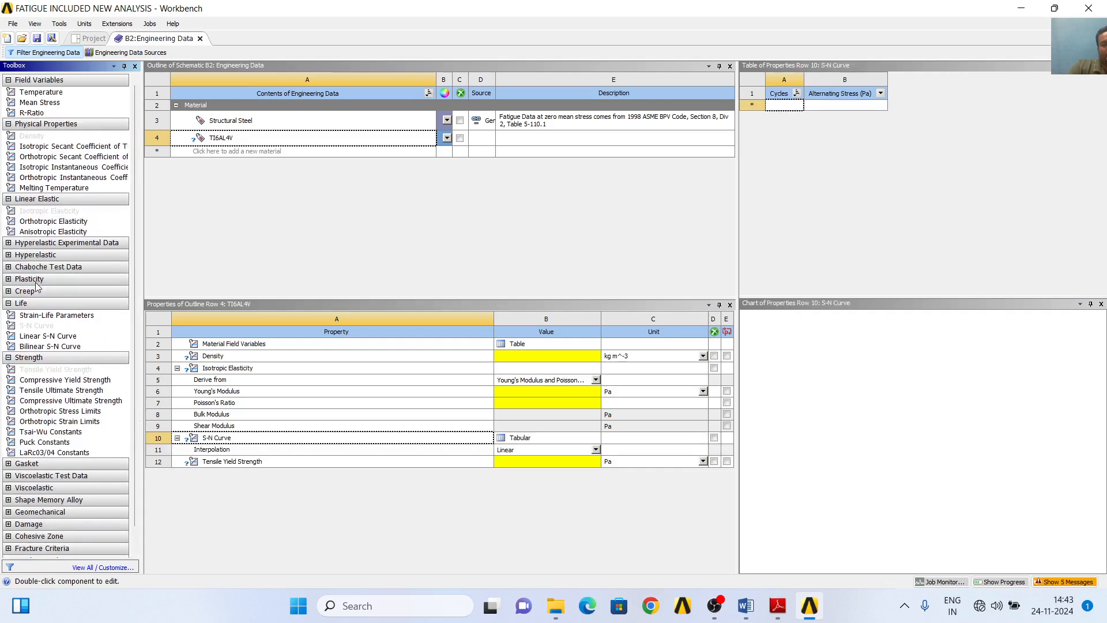
# - Add another new material named ALUMINA to the engineering data
pyautogui.click(223, 152)
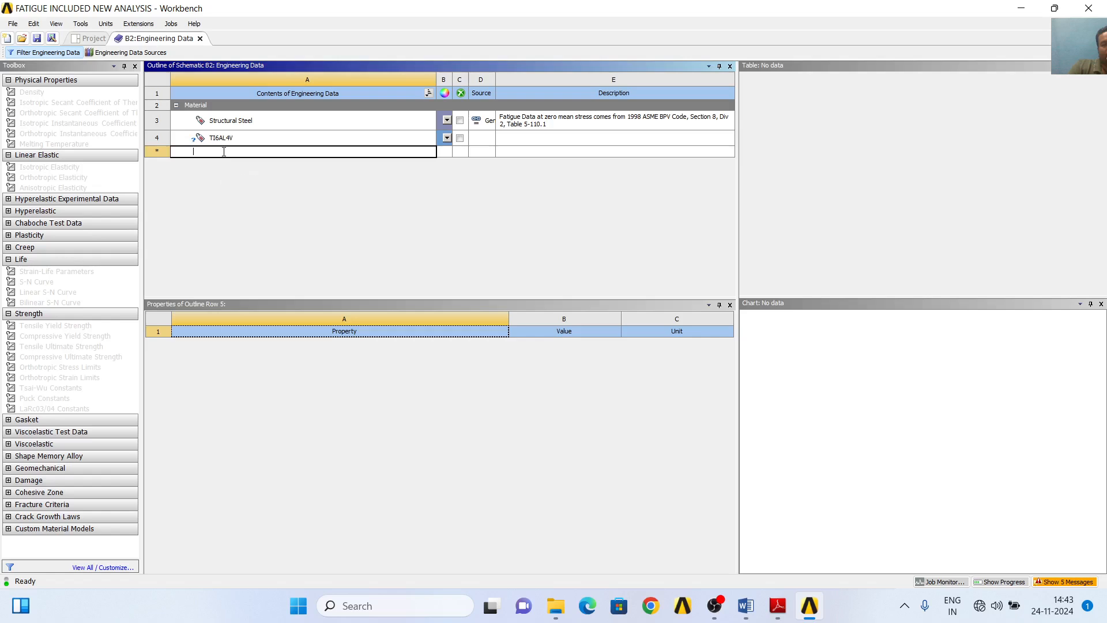
pyautogui.write('ALUMINA')
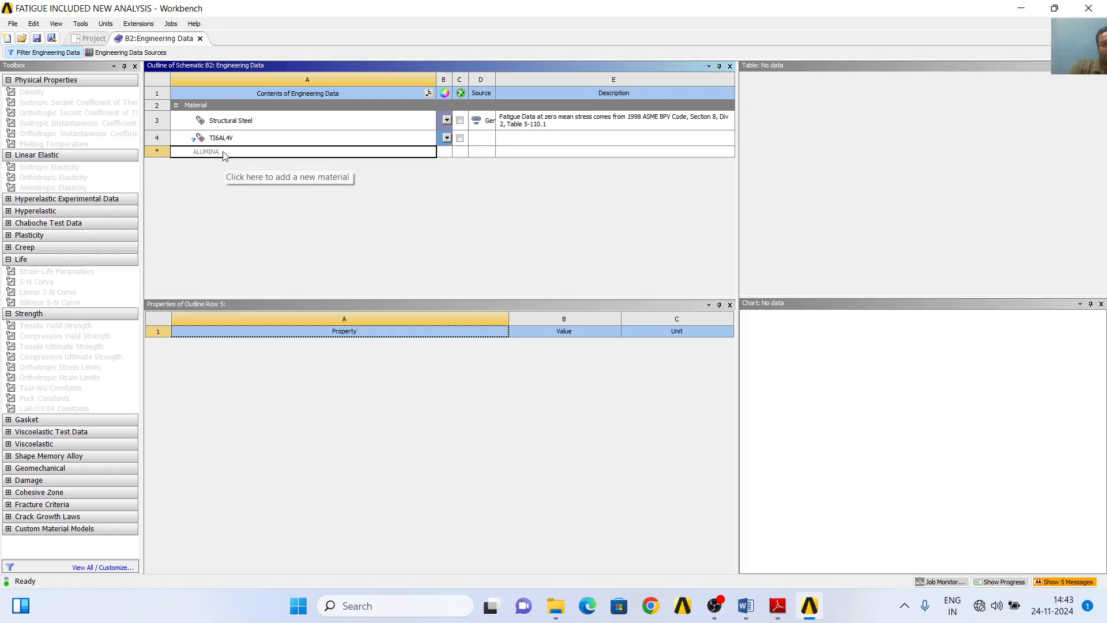
pyautogui.press('Return')
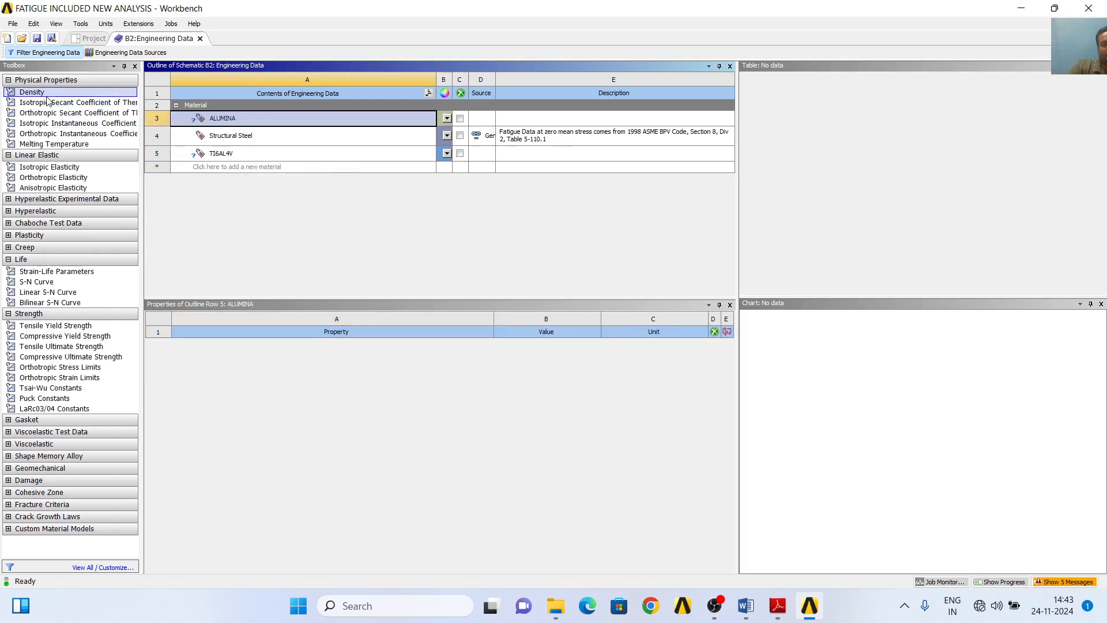
# - Add Density, Isotropic Elasticity, S-N Curve and Tensile Yield Strength properties to the ALUMINA material
pyautogui.doubleClick(35, 92)
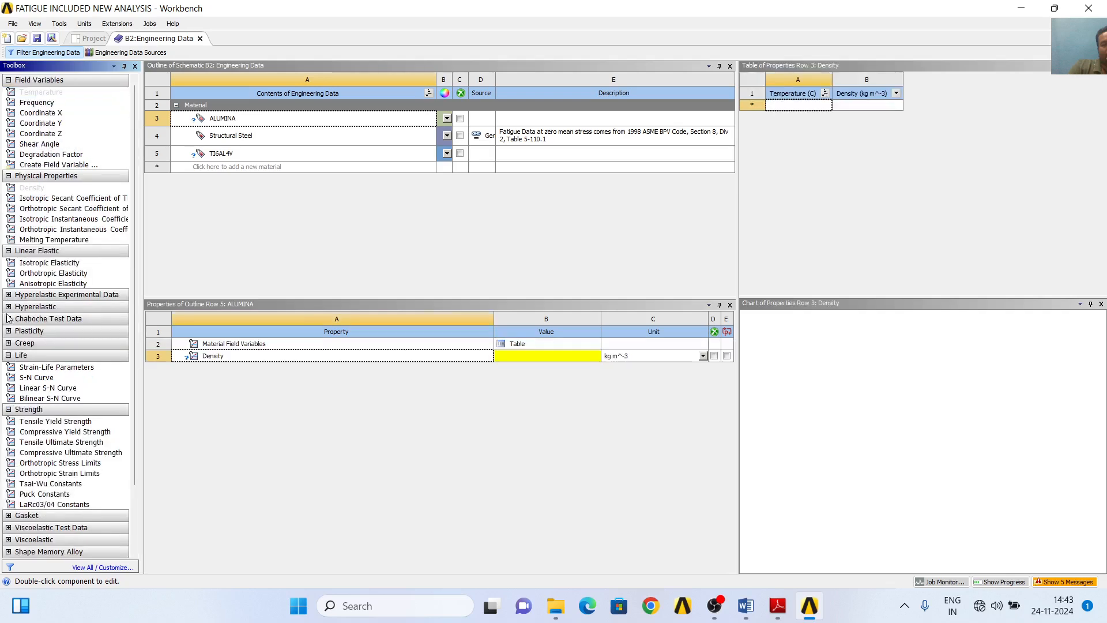
pyautogui.doubleClick(53, 263)
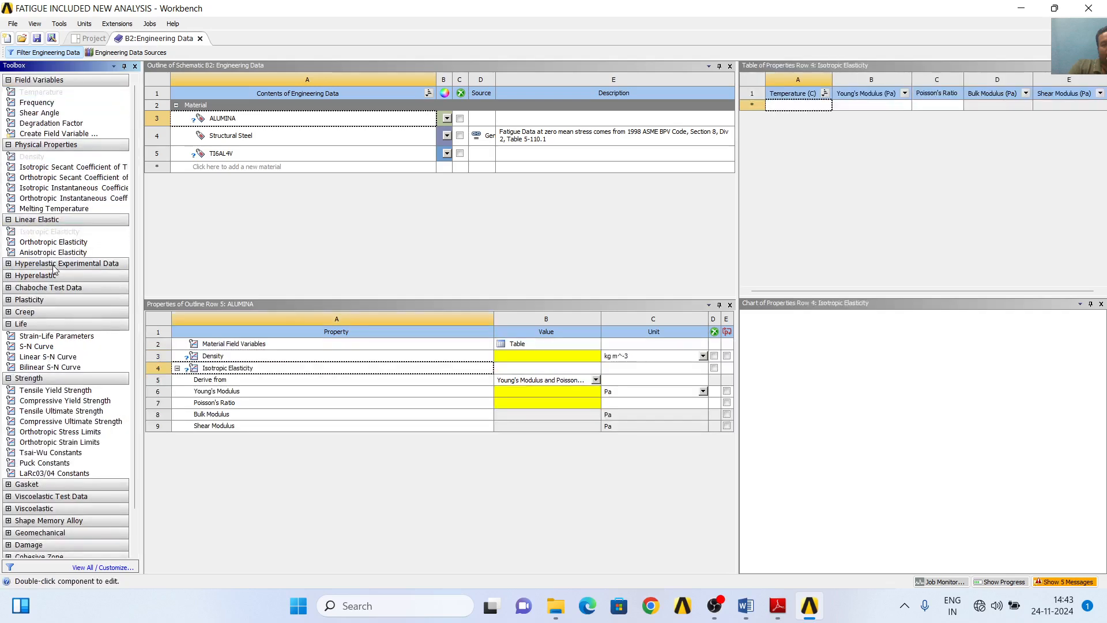
pyautogui.doubleClick(63, 348)
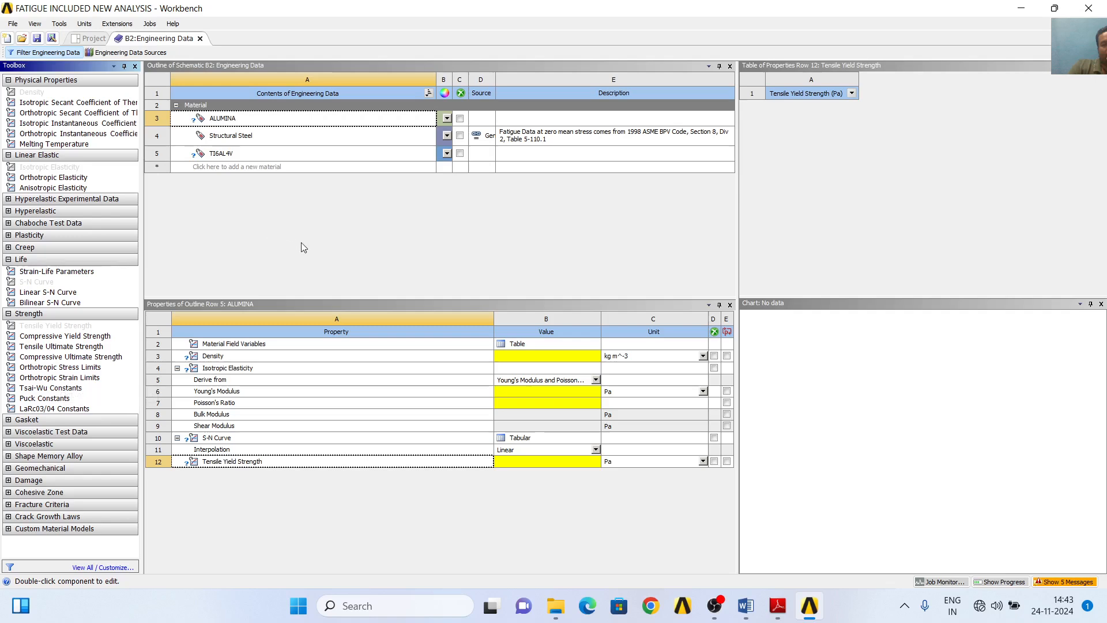
# - Delete Structural Steel from the material list and display the properties of ALUMINA
pyautogui.rightClick(237, 137)
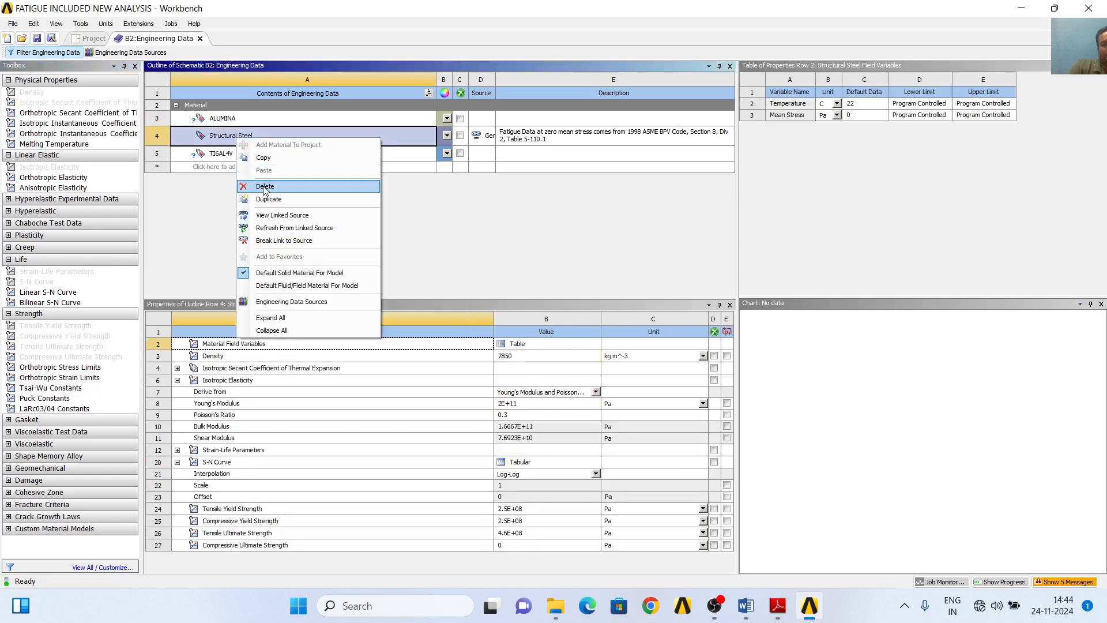
pyautogui.click(265, 187)
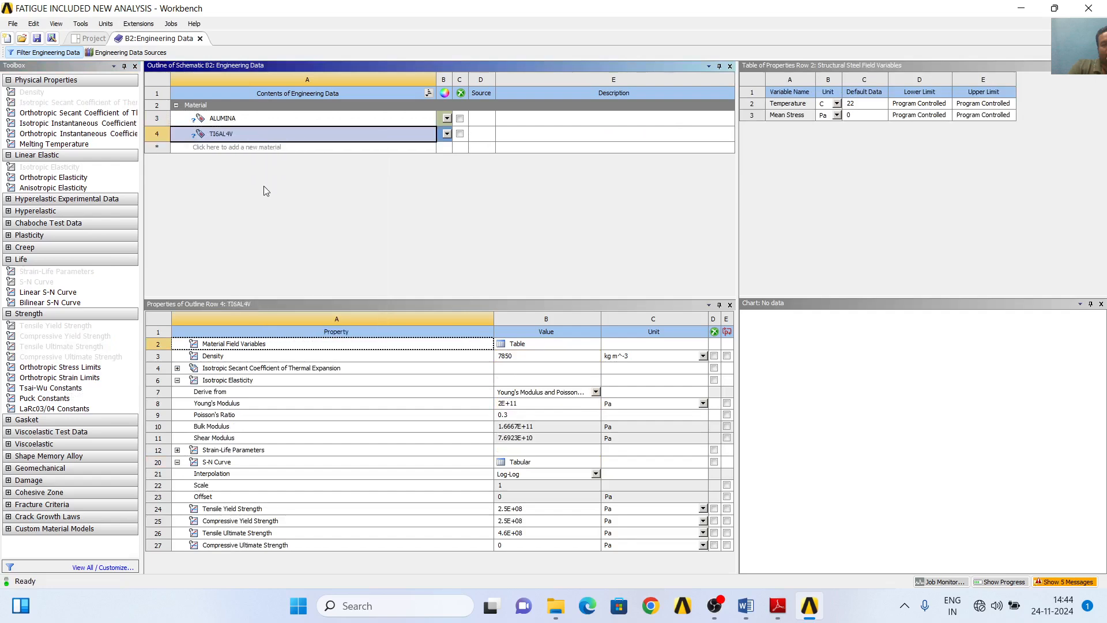
pyautogui.click(255, 119)
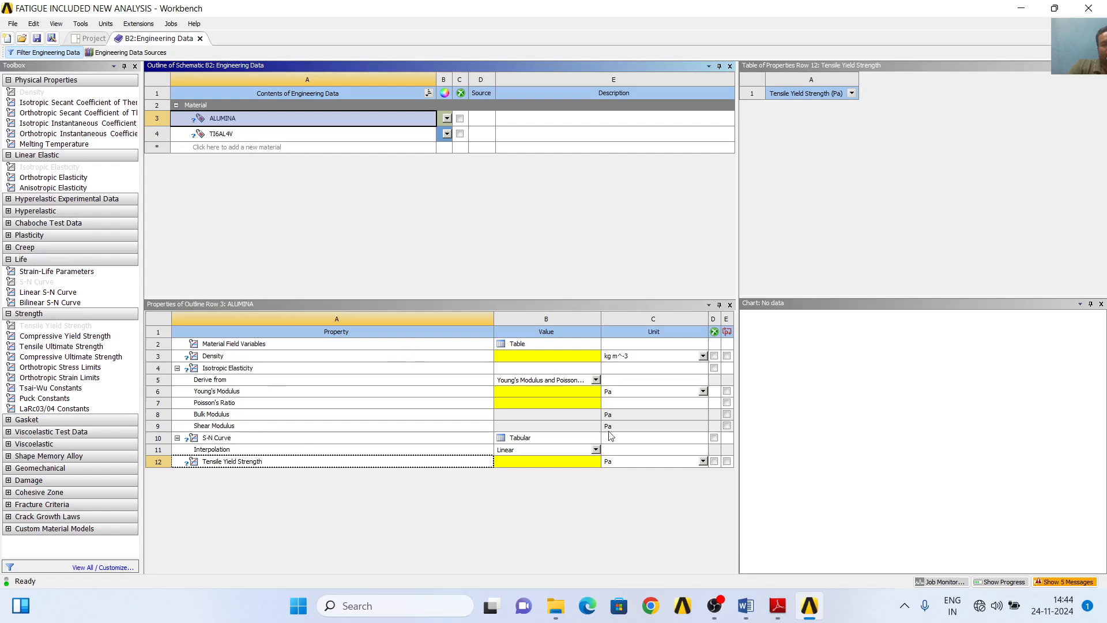
# - Switch to the coating paper PDF in Adobe Reader and copy the Alumina density, 3.98, from Table 3
pyautogui.click(782, 615)
pyautogui.scroll(-5, 624, 361)
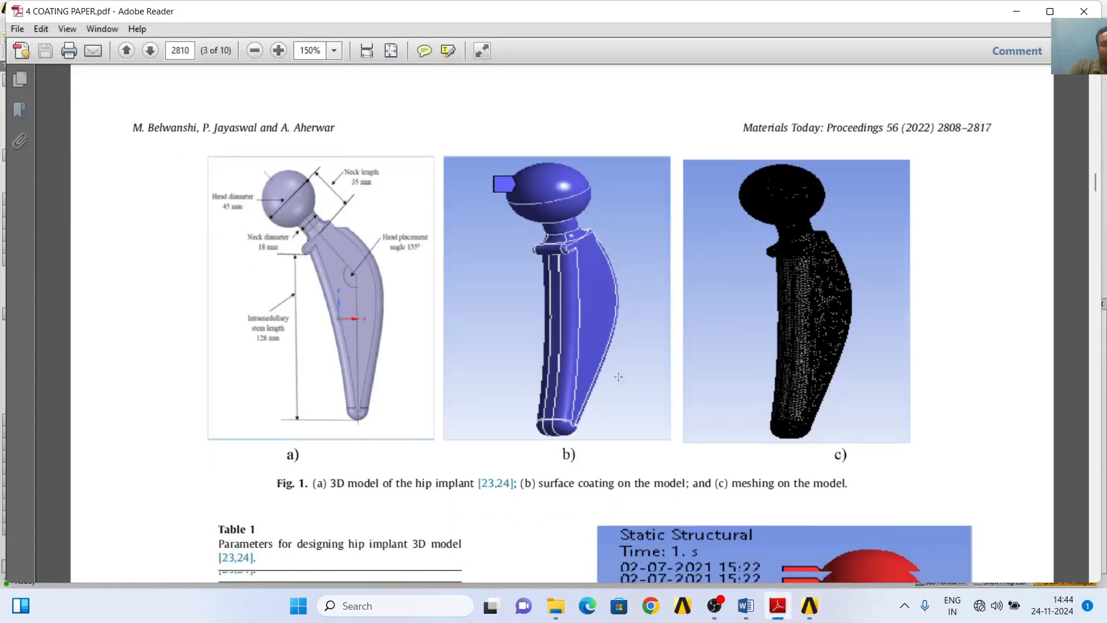
pyautogui.scroll(-12, 625, 362)
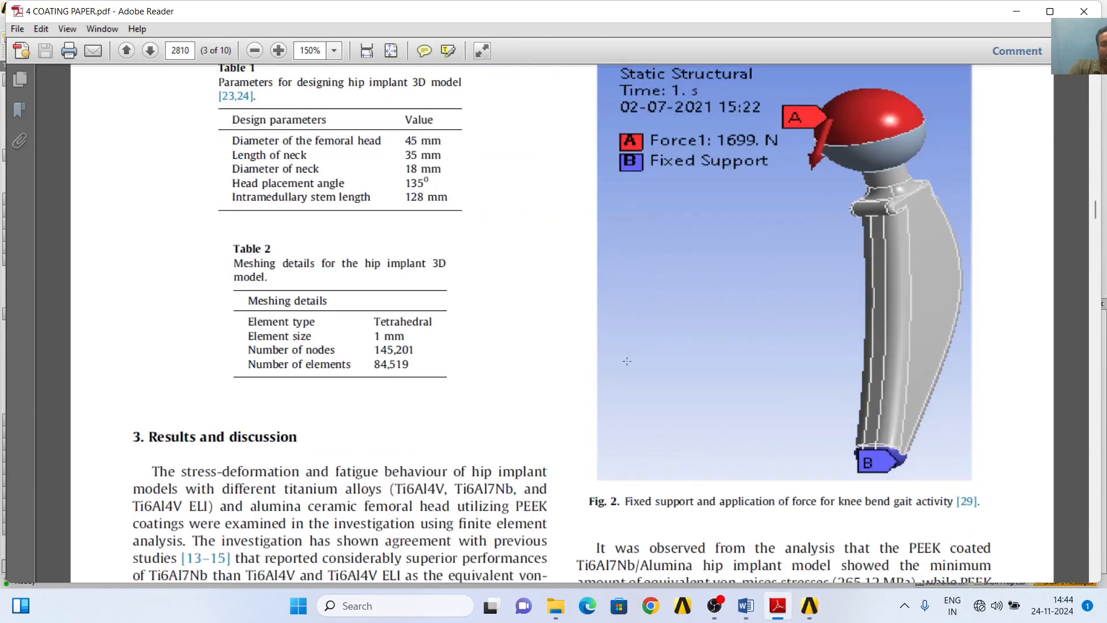
pyautogui.scroll(-4, 626, 358)
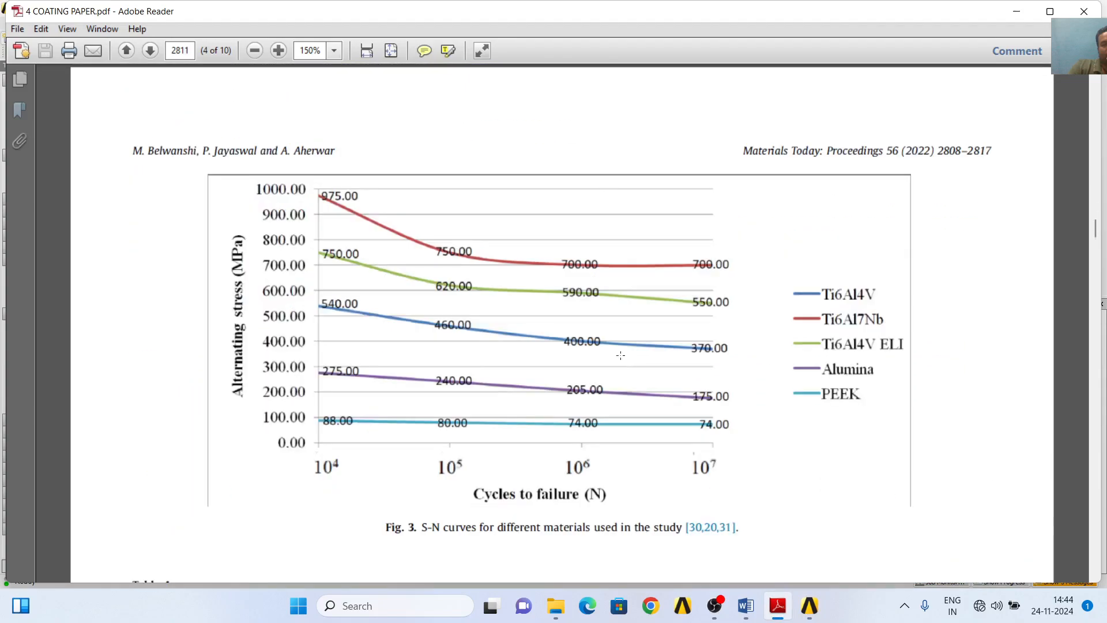
pyautogui.scroll(2, 527, 351)
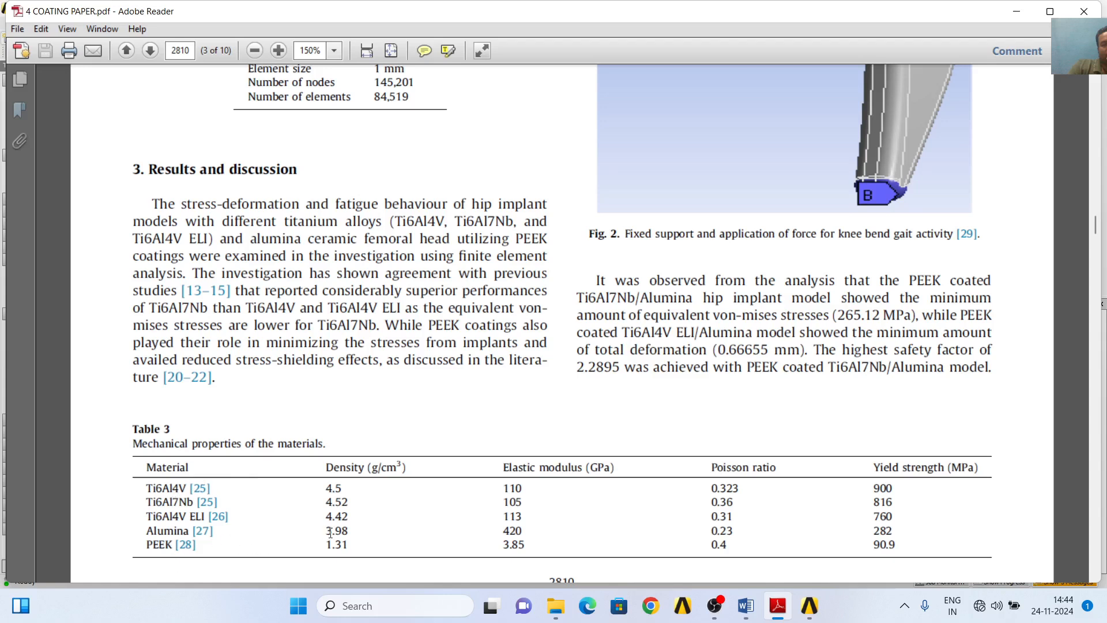
pyautogui.moveTo(328, 530); pyautogui.dragTo(349, 530)
pyautogui.rightClick(345, 536)
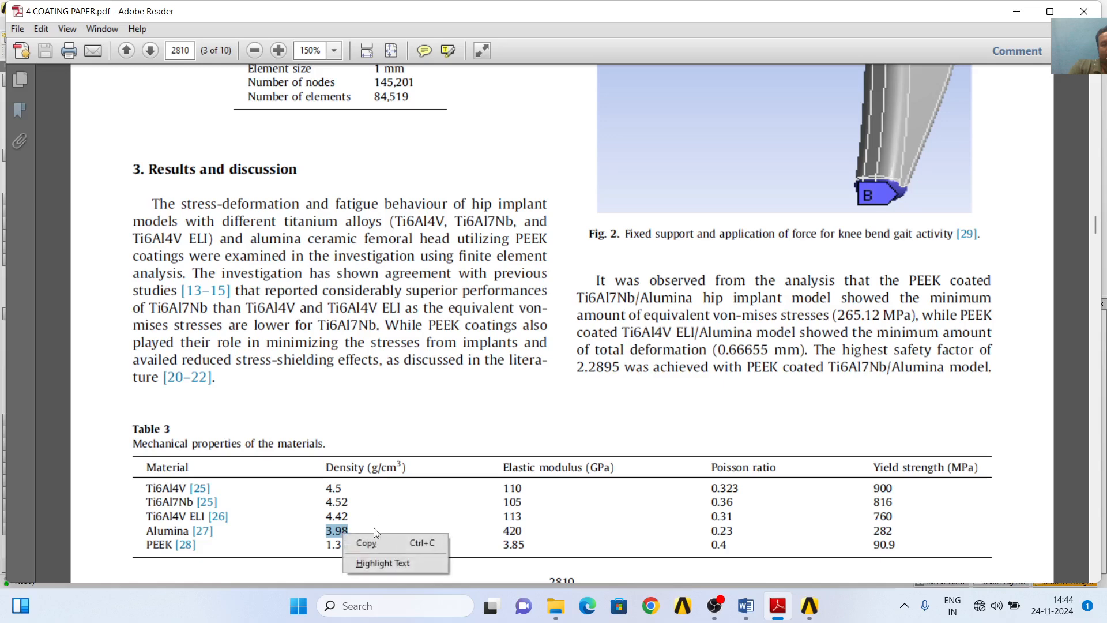
pyautogui.click(374, 545)
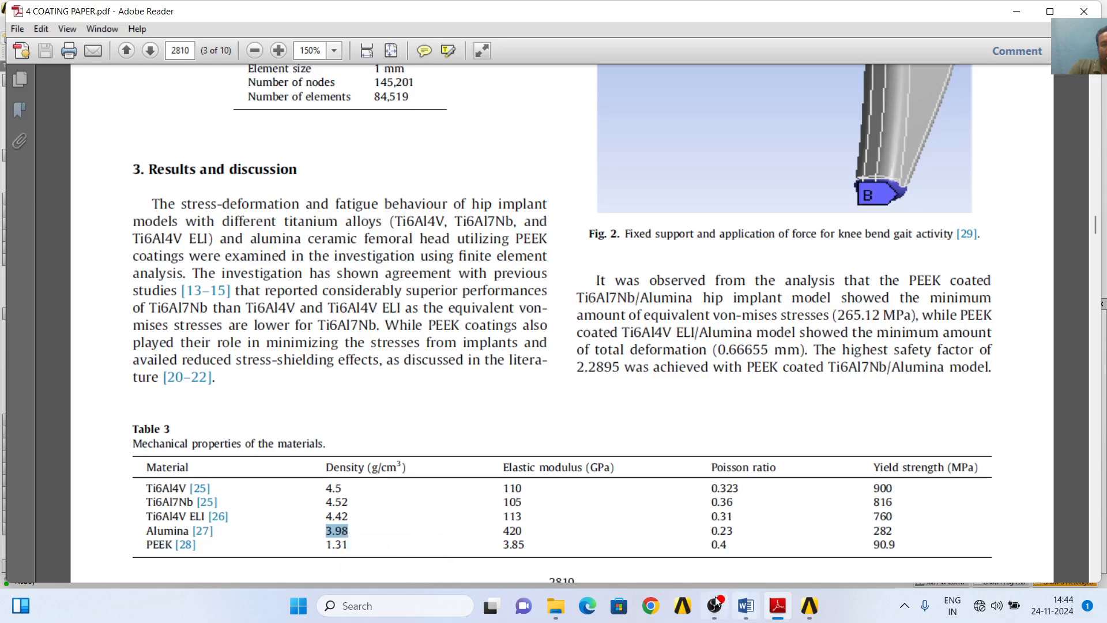
# - Return to Workbench and set ALUMINA's density to 3.98 g cm^-3
pyautogui.click(814, 610)
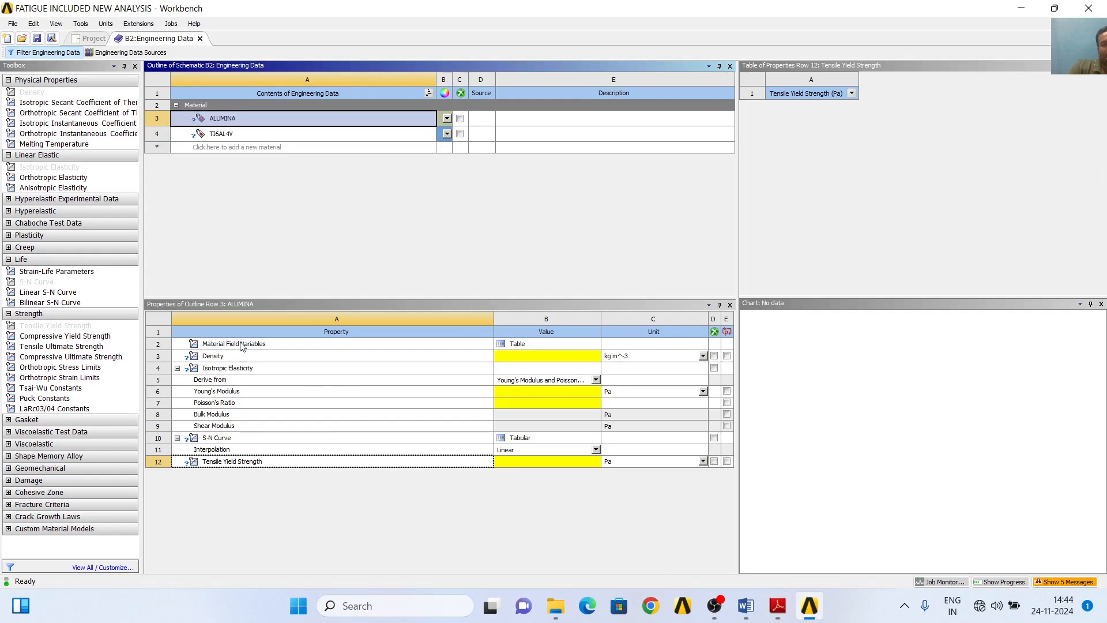
pyautogui.click(703, 356)
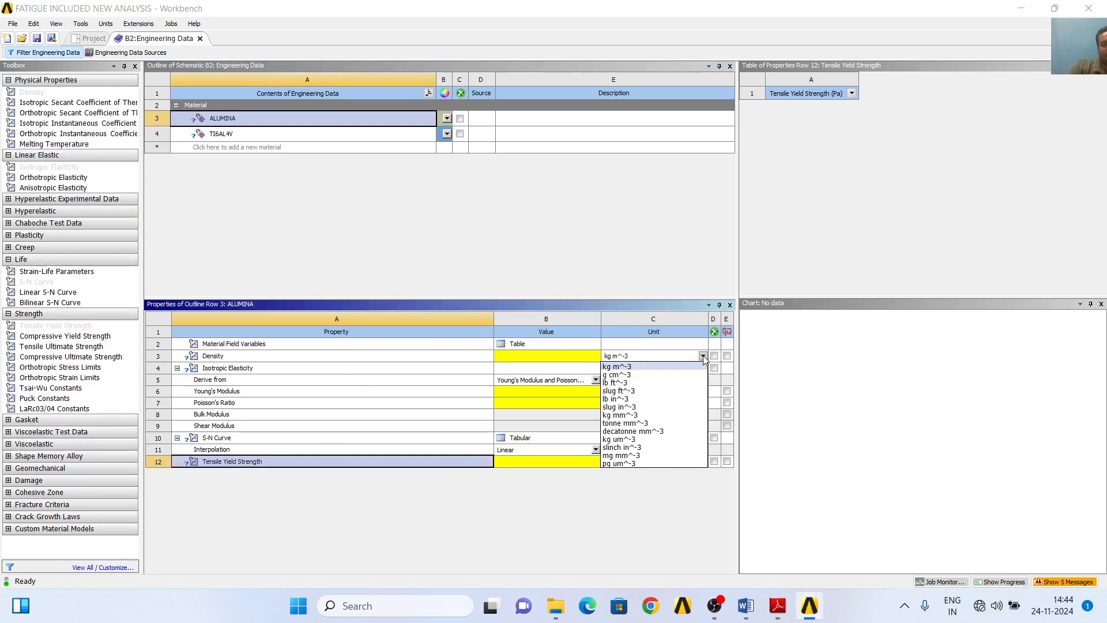
pyautogui.click(631, 376)
pyautogui.click(545, 358)
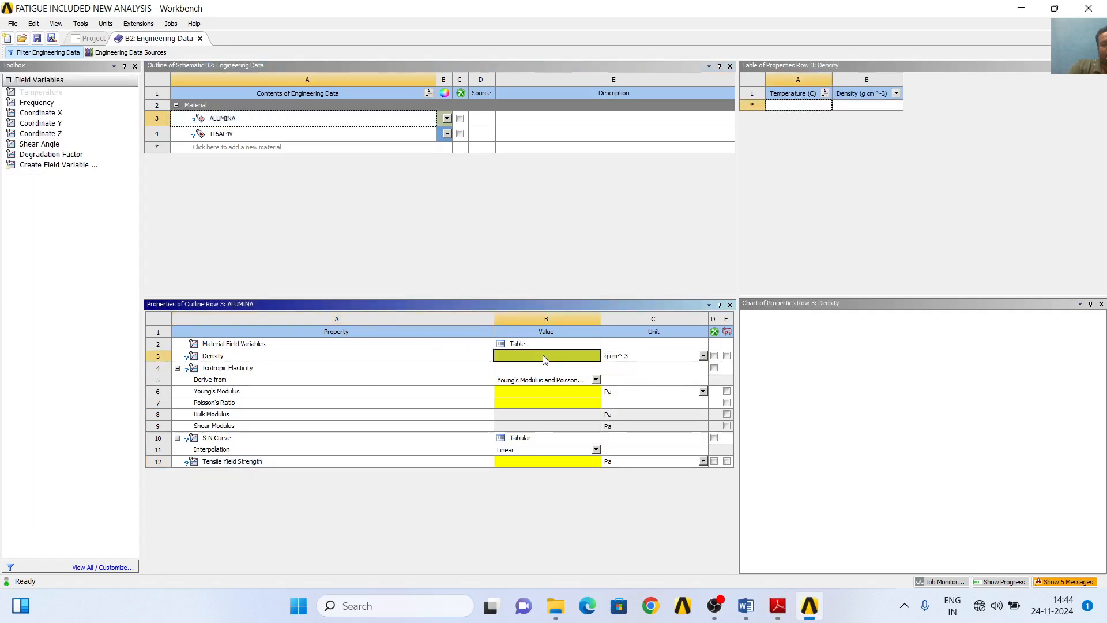
pyautogui.write('3.98')
pyautogui.press('Return')
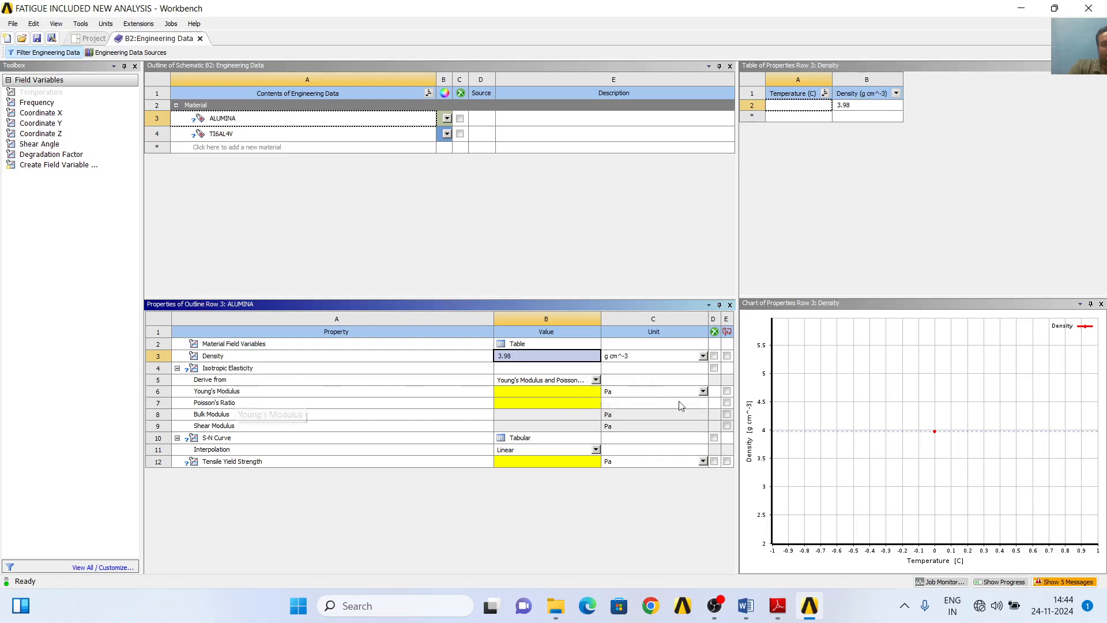
# - Switch to the coating paper PDF in Adobe Reader, select Alumina's elastic modulus of 420 in Table 3, and return to Workbench
pyautogui.click(778, 606)
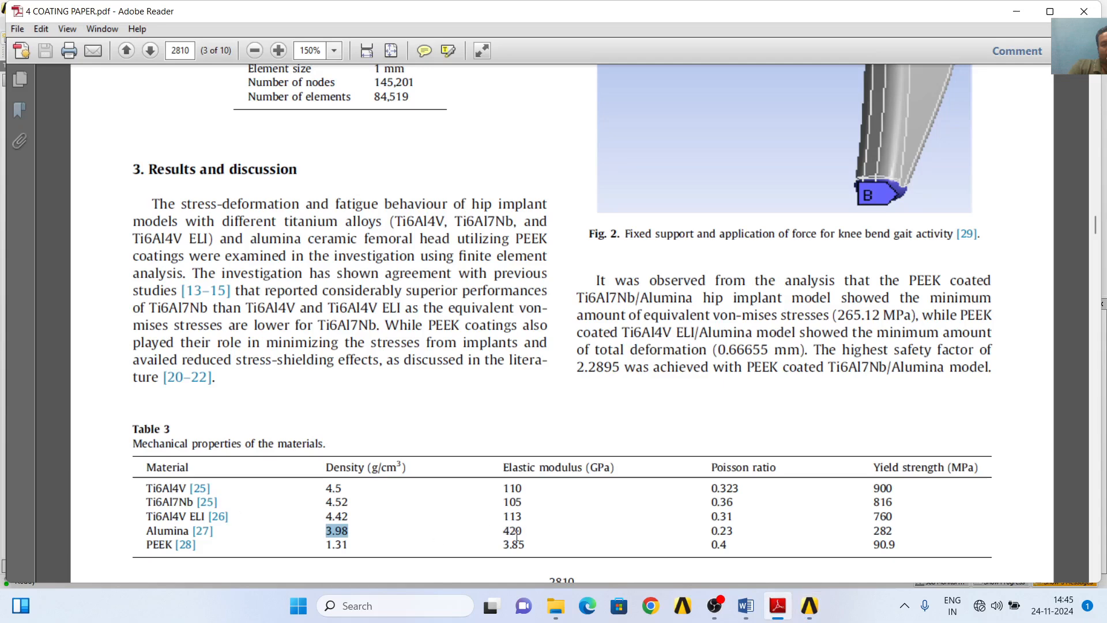
pyautogui.moveTo(505, 531); pyautogui.dragTo(524, 531)
pyautogui.click(810, 606)
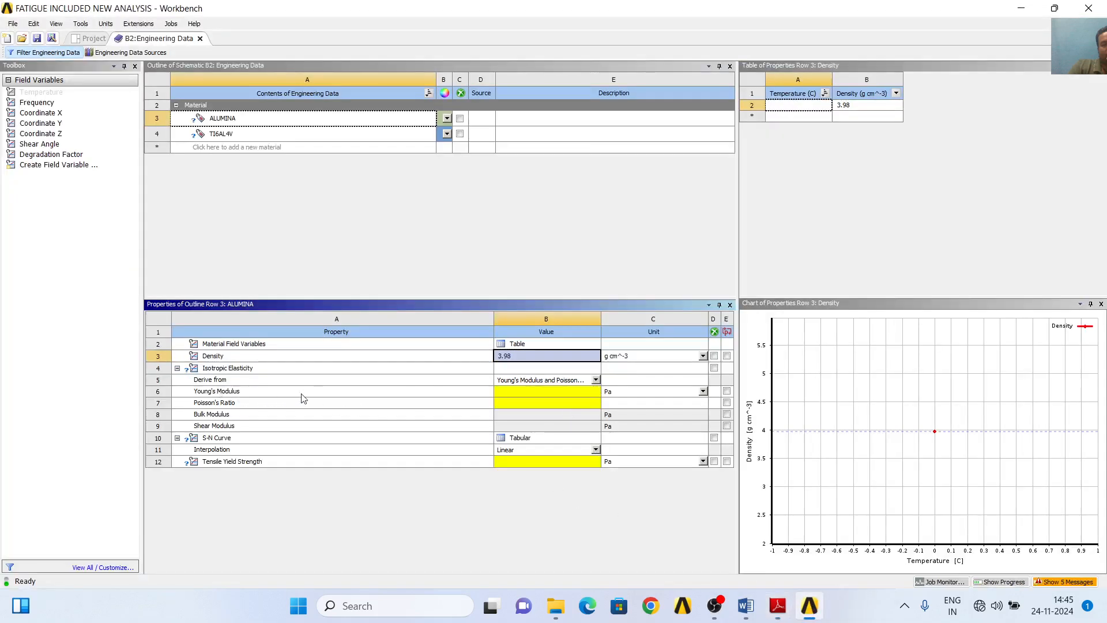
# - Set ALUMINA's Young's Modulus unit to MPa, recheck the value in the coating paper, and enter 420000
pyautogui.click(702, 391)
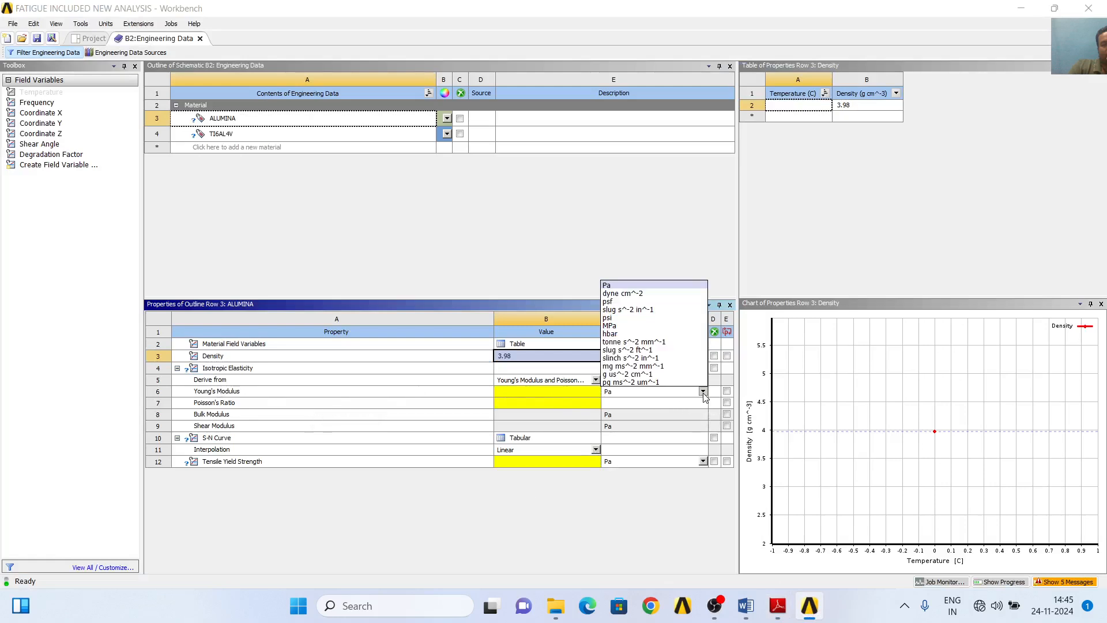
pyautogui.click(622, 326)
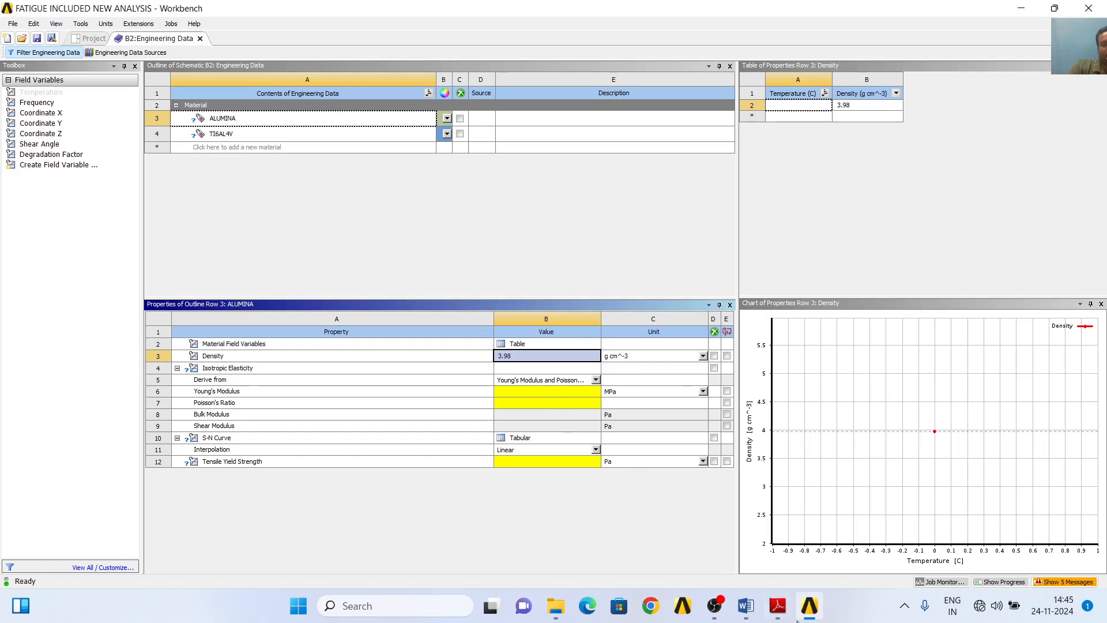
pyautogui.click(781, 611)
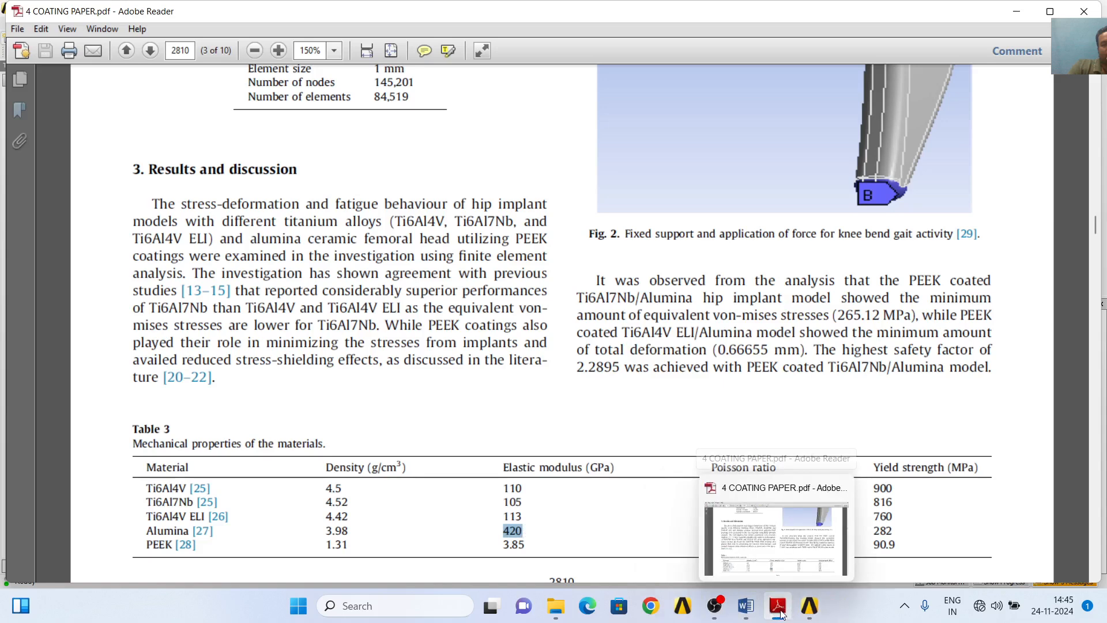
pyautogui.click(810, 605)
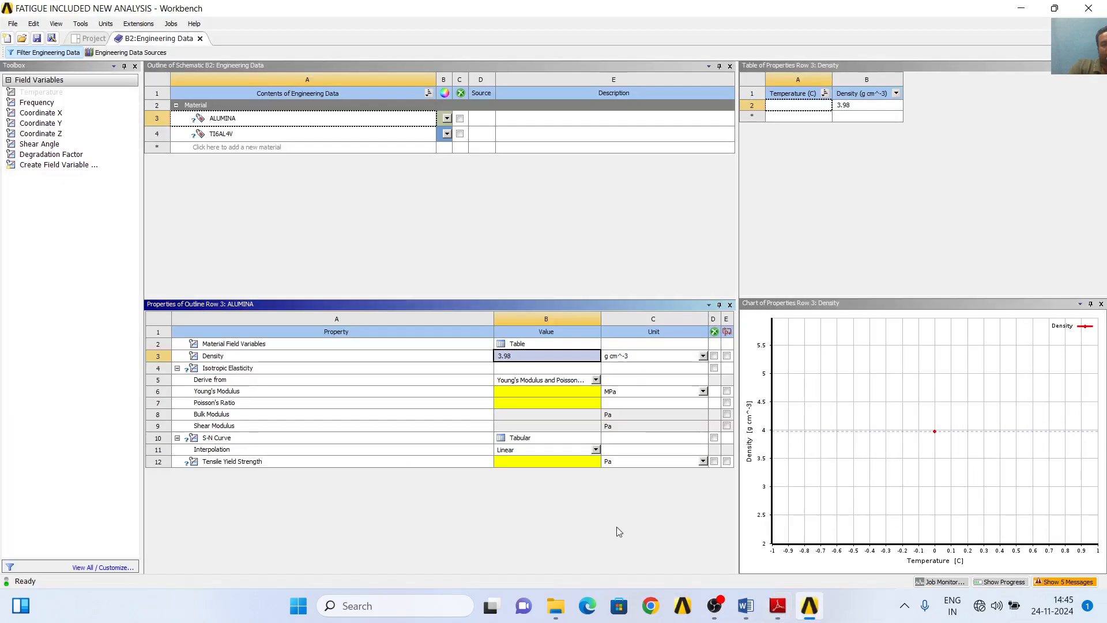
pyautogui.click(517, 391)
pyautogui.write('42')
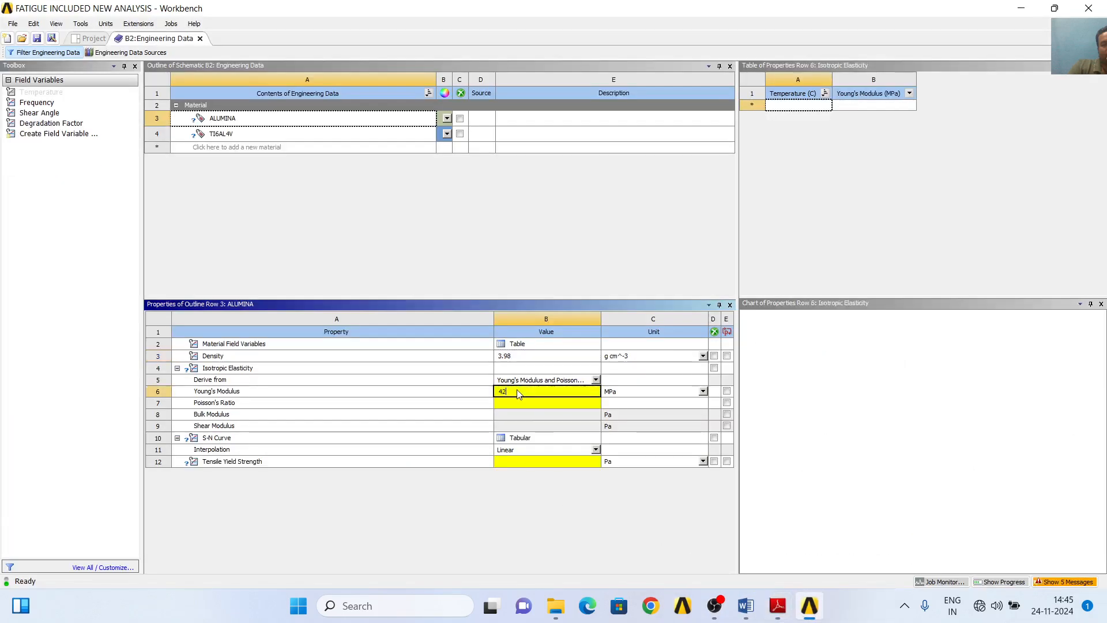
pyautogui.write('0000')
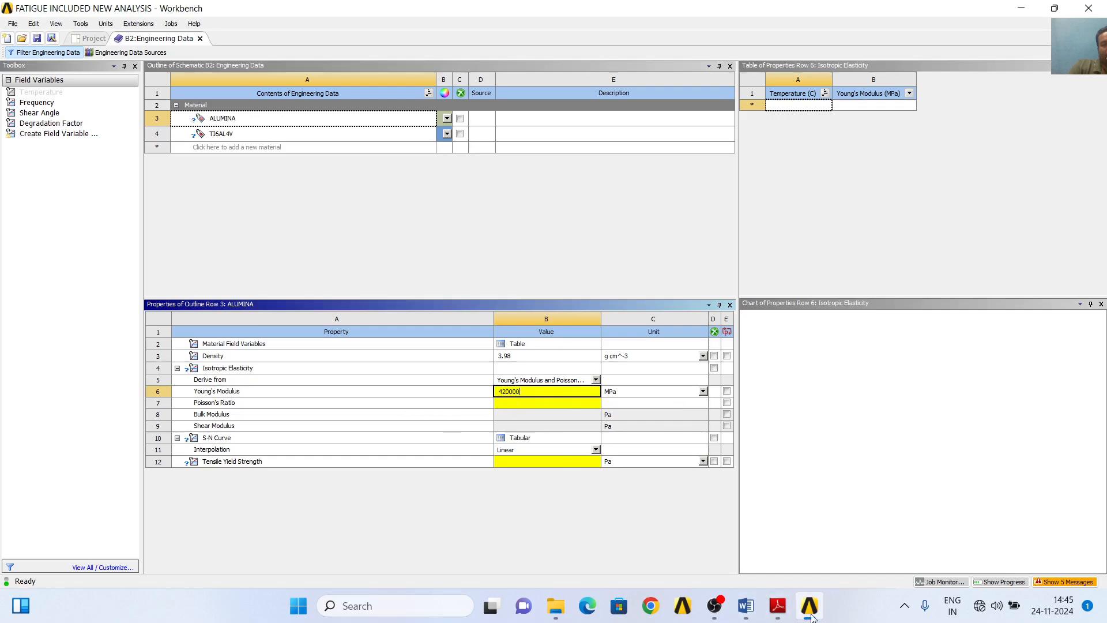
# - Look up Alumina's Poisson ratio in the paper's Table 3 and set ALUMINA's Poisson's Ratio to 0.23 in Workbench
pyautogui.click(778, 605)
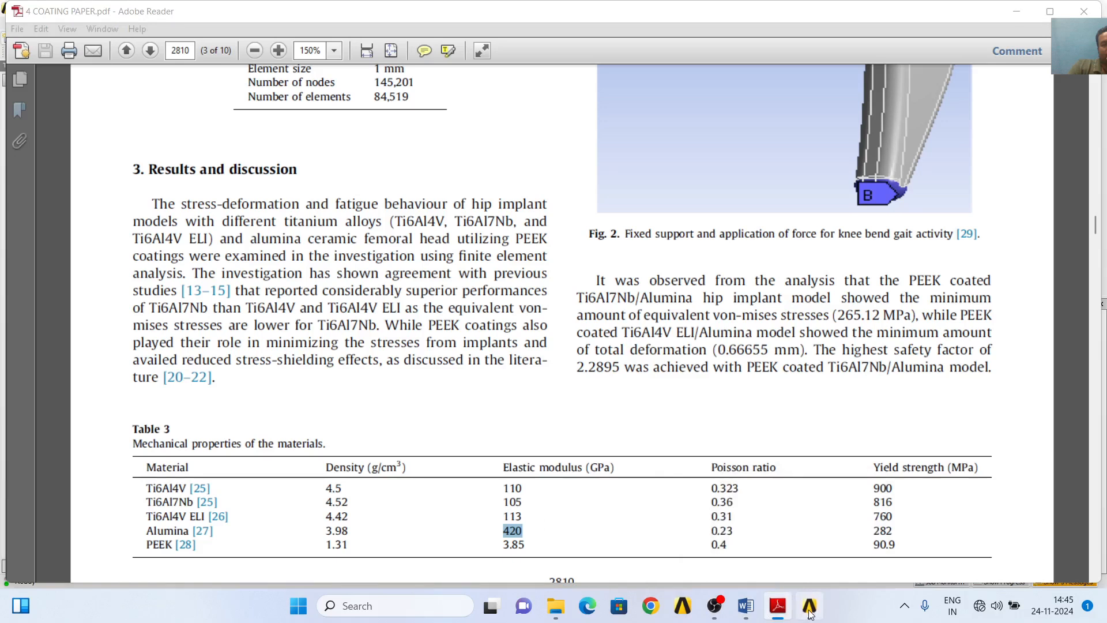
pyautogui.click(1018, 11)
pyautogui.click(505, 405)
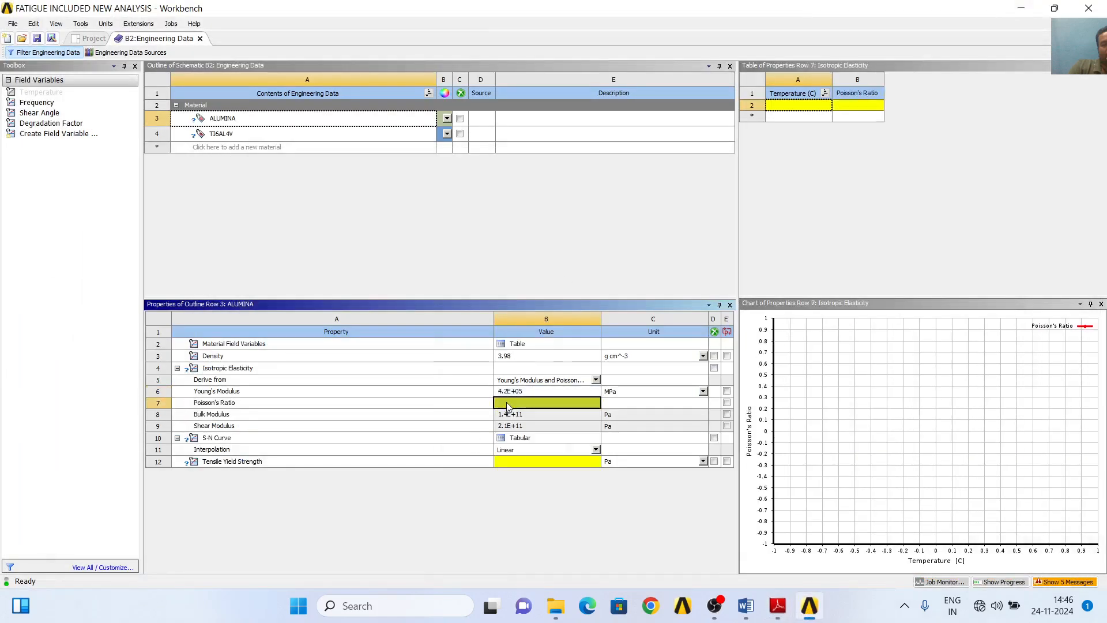
pyautogui.write('0.23')
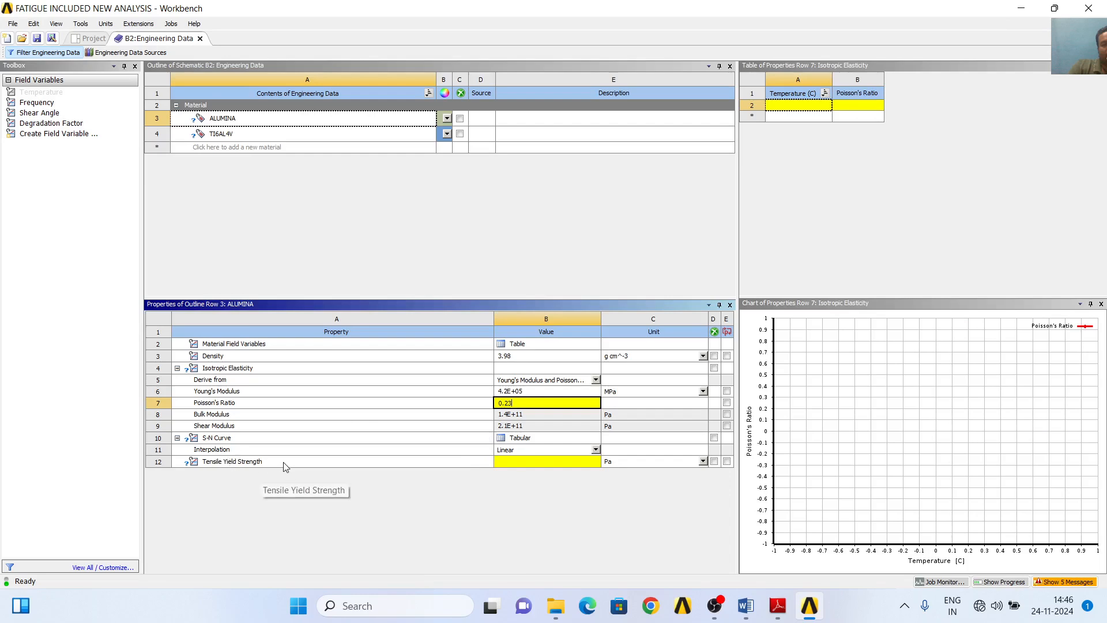
# - Switch to the coating paper PDF, select Alumina's yield strength of 282 in Table 3, and return to Workbench
pyautogui.moveTo(776, 610)
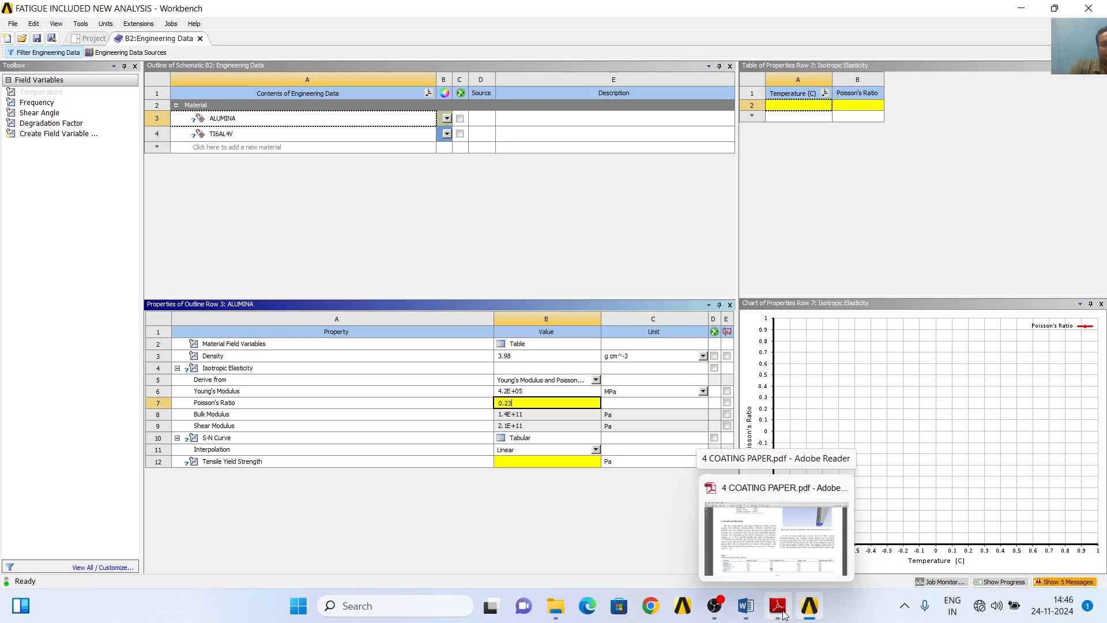
pyautogui.click(784, 615)
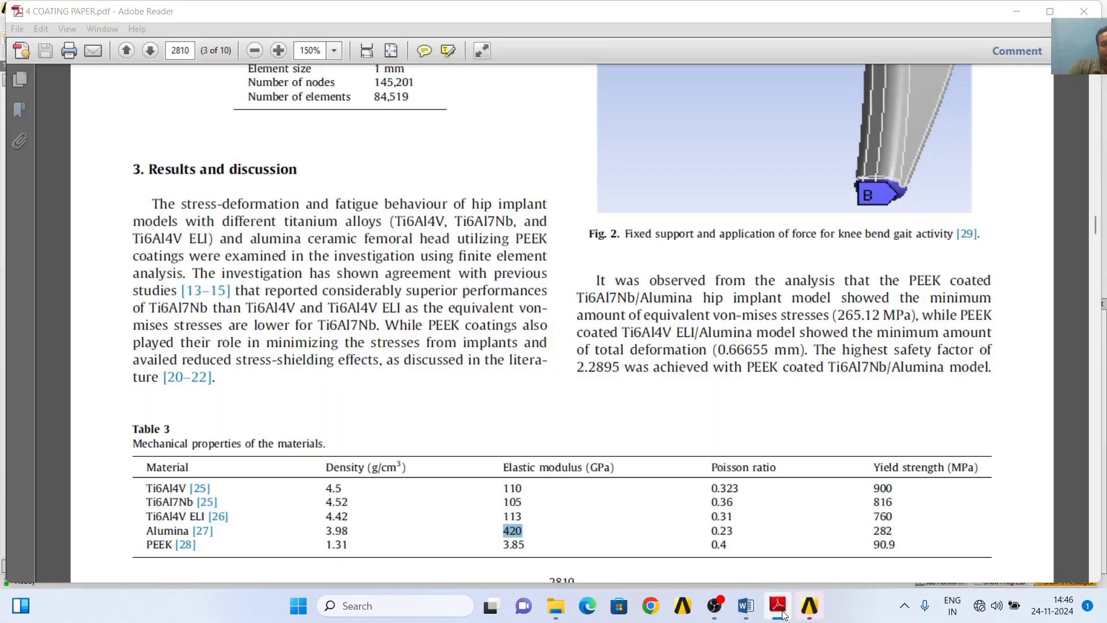
pyautogui.doubleClick(877, 530)
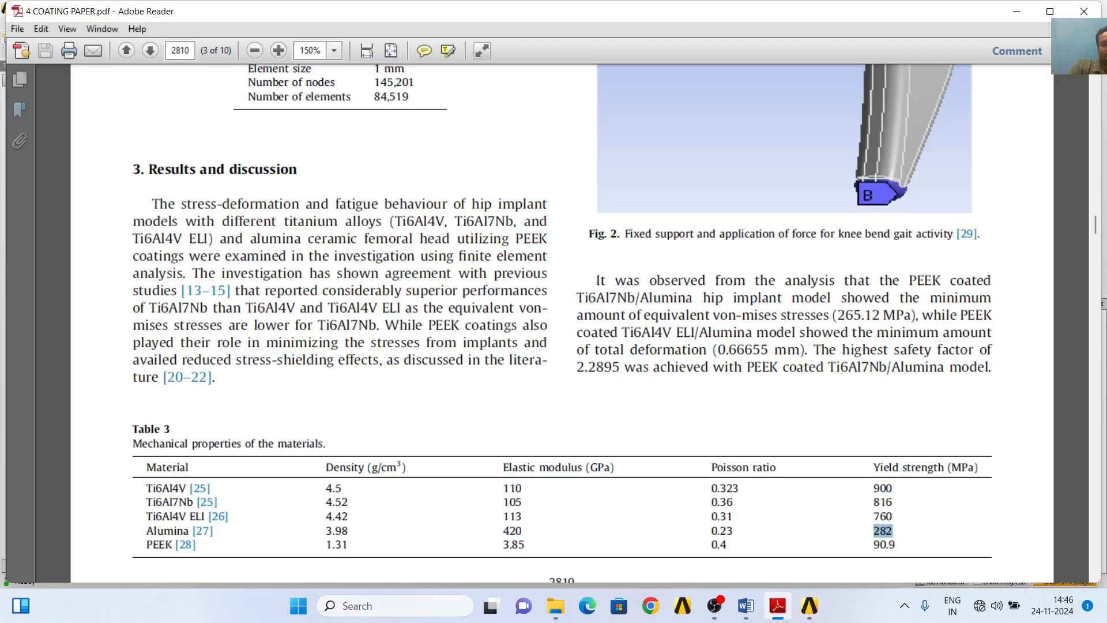
pyautogui.click(814, 615)
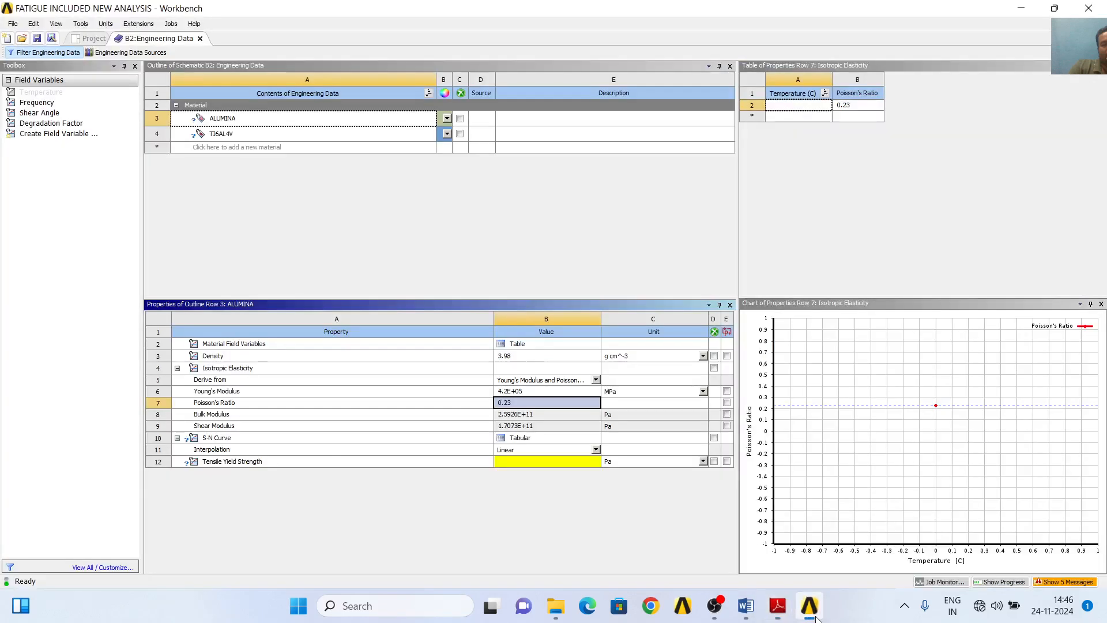
# - Set ALUMINA's Tensile Yield Strength to 282 MPa and its S-N Curve interpolation to Log-Log
pyautogui.click(532, 463)
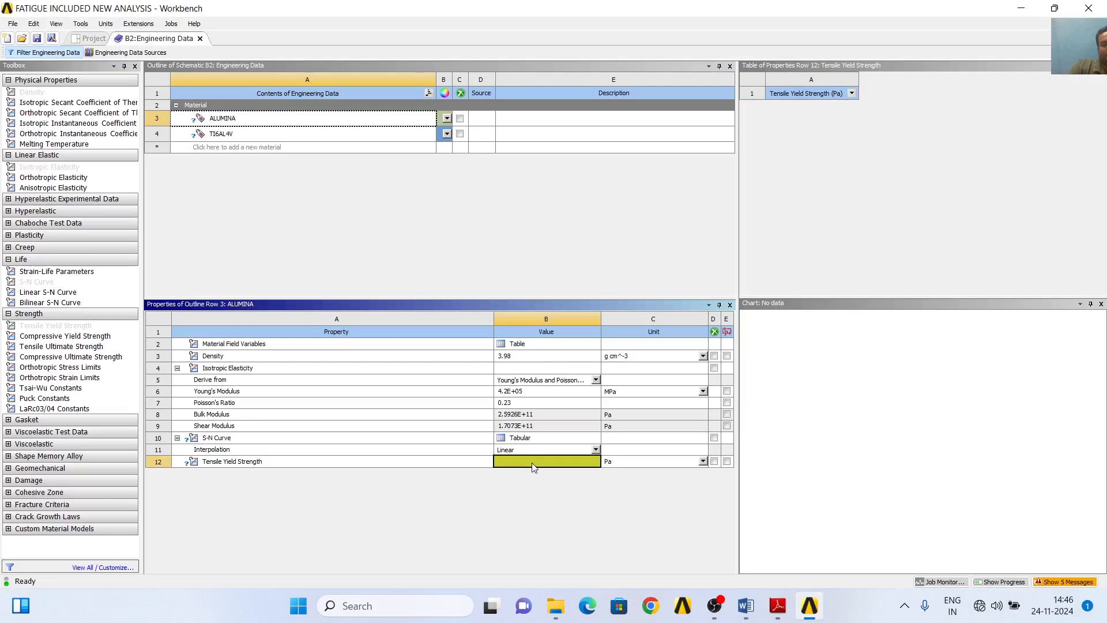
pyautogui.click(703, 461)
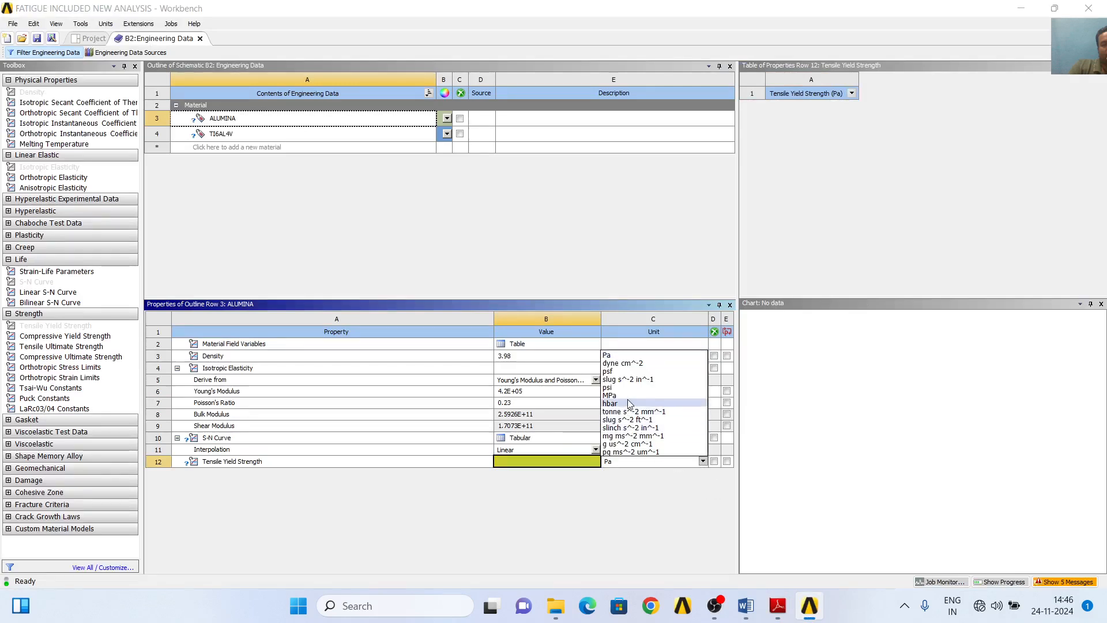
pyautogui.click(610, 395)
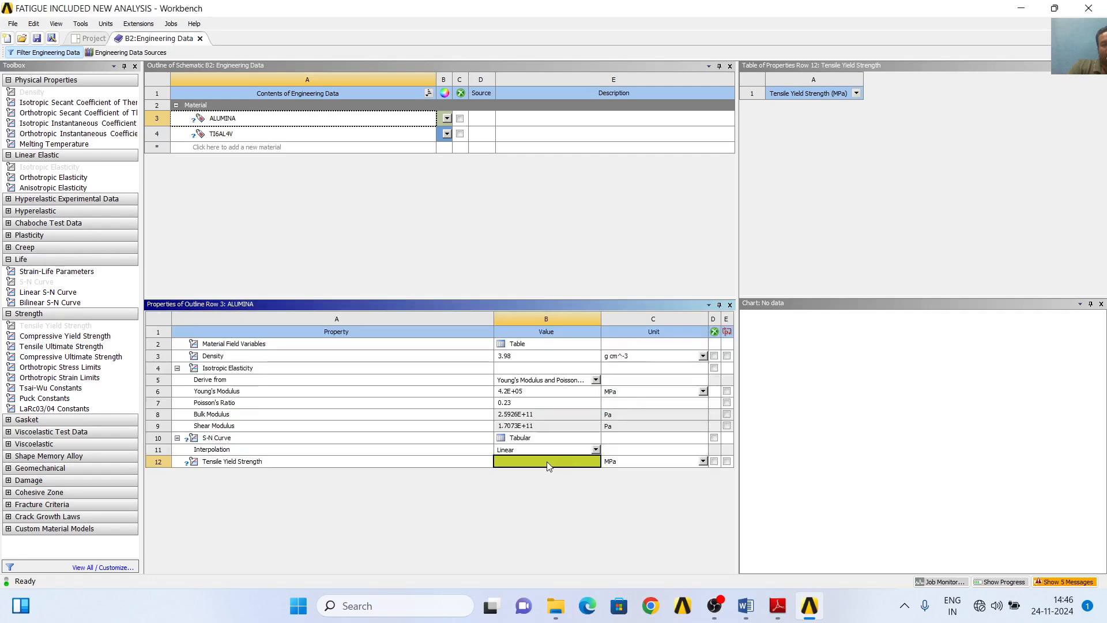
pyautogui.write('282')
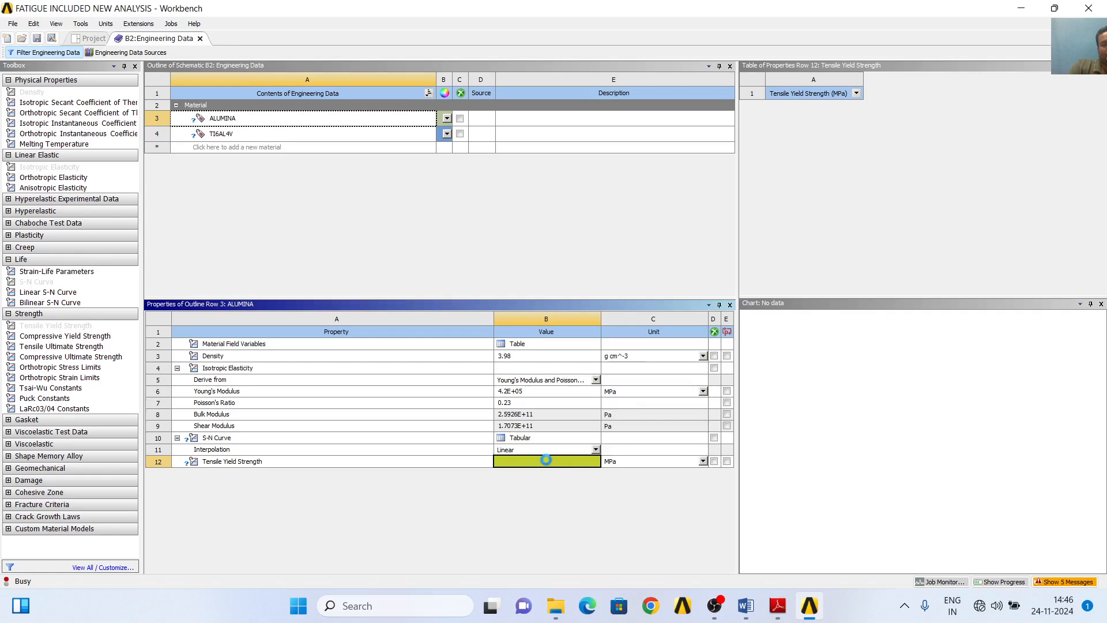
pyautogui.press('Return')
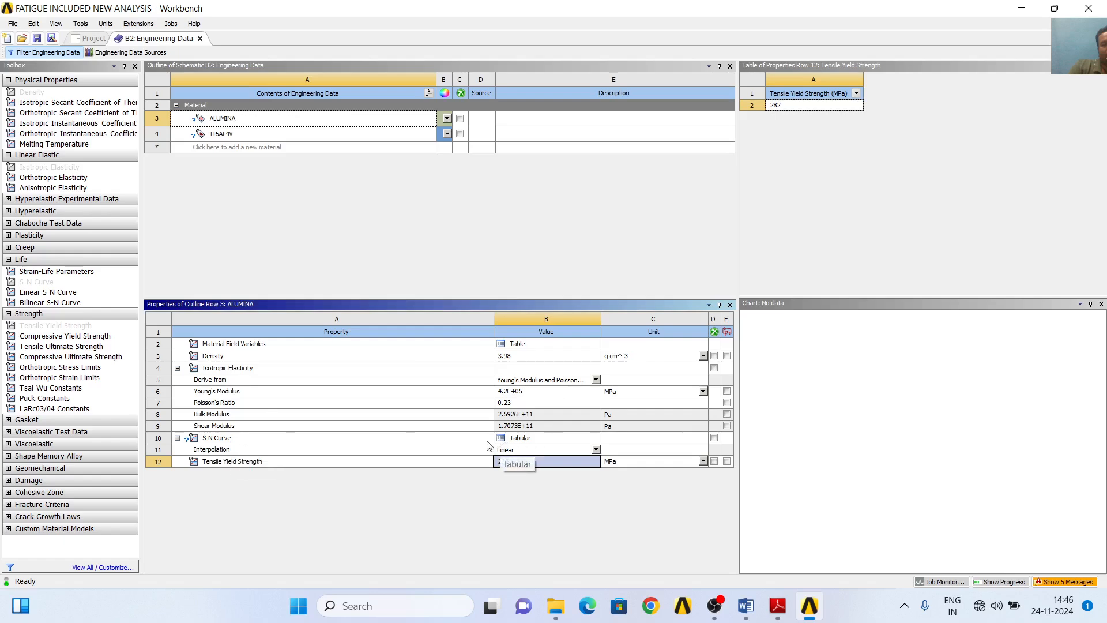
pyautogui.click(596, 454)
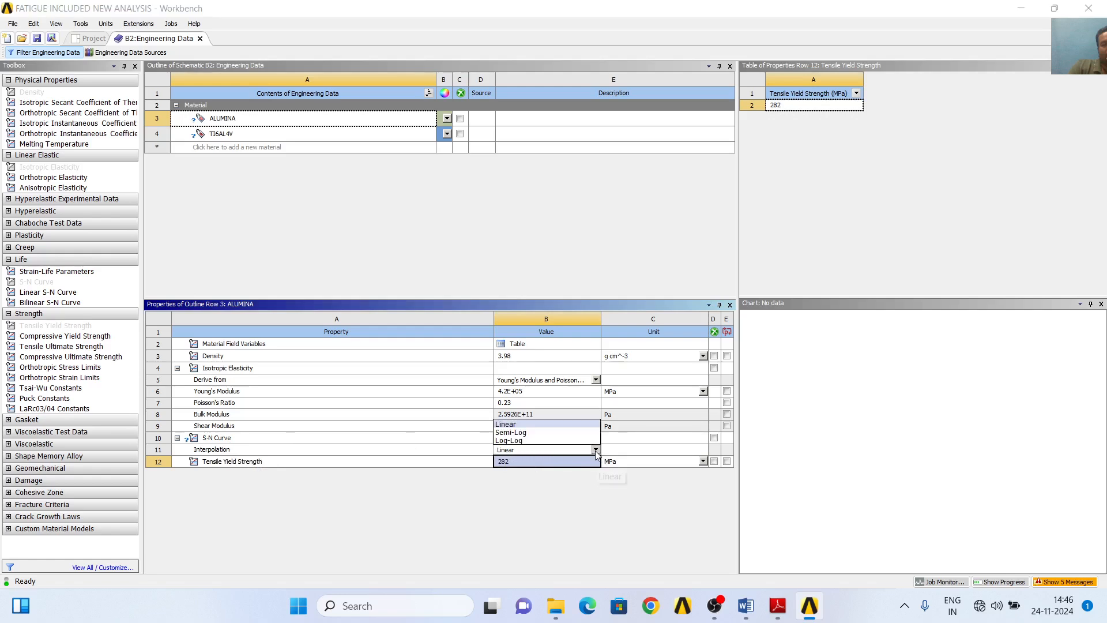
pyautogui.click(507, 448)
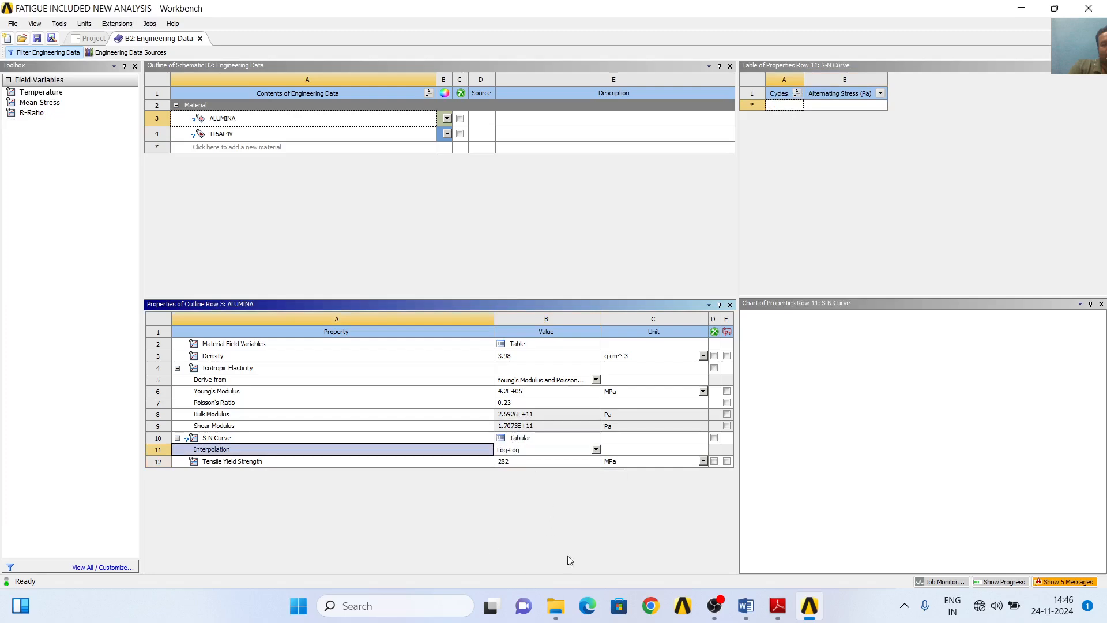
# - Check the Alumina fatigue data in the SN CURVE DATA FILE in Word and in Fig. 3 of the coating paper in Adobe Reader
pyautogui.click(751, 614)
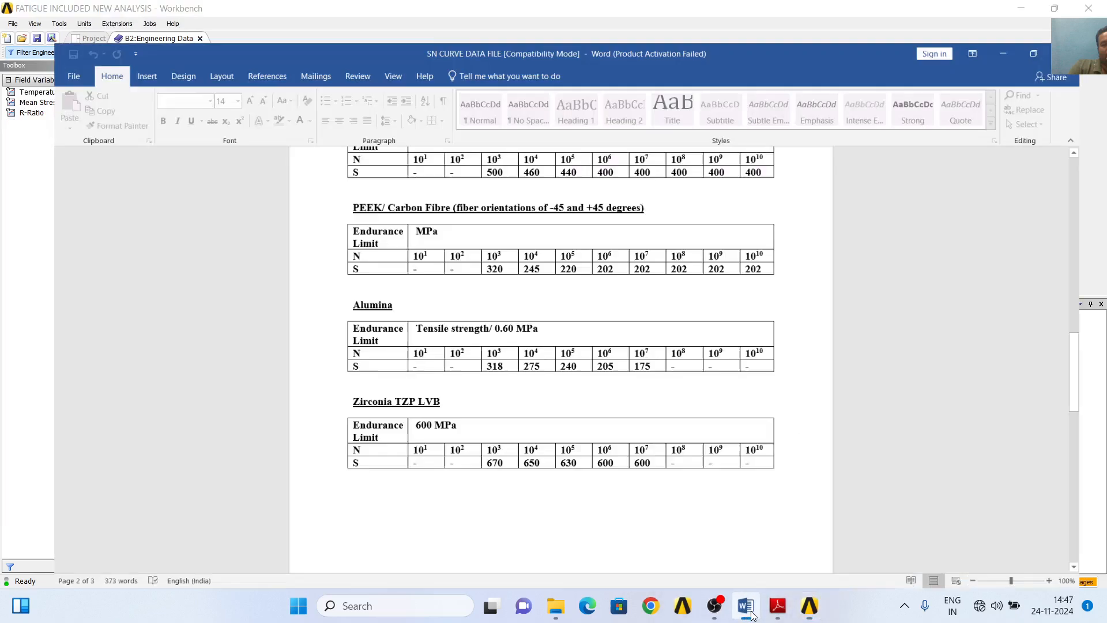
pyautogui.click(778, 606)
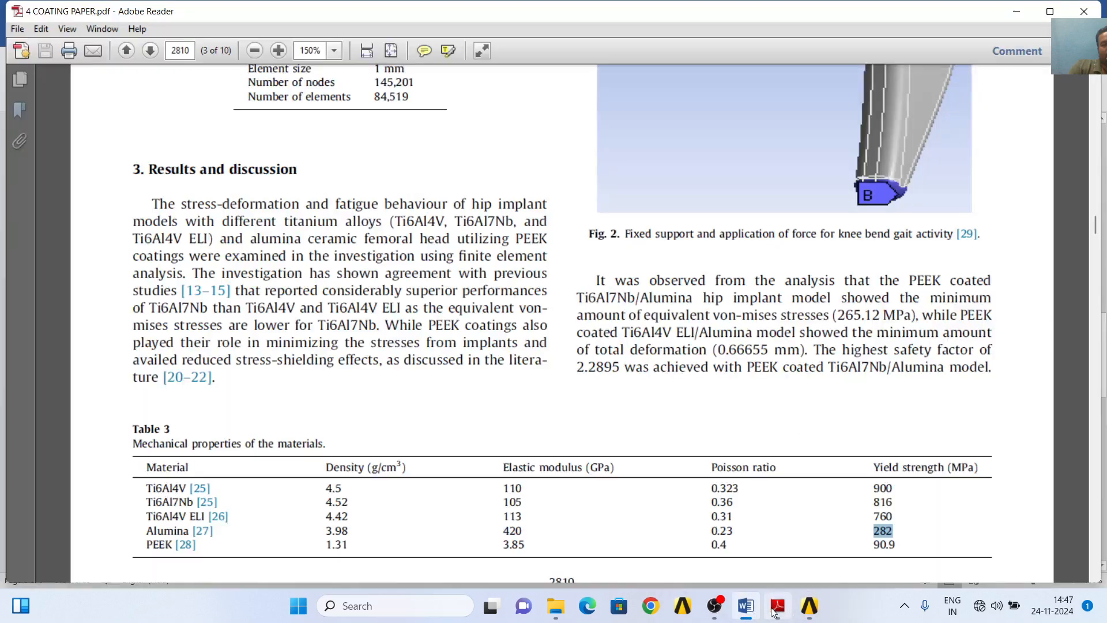
pyautogui.scroll(-3, 617, 481)
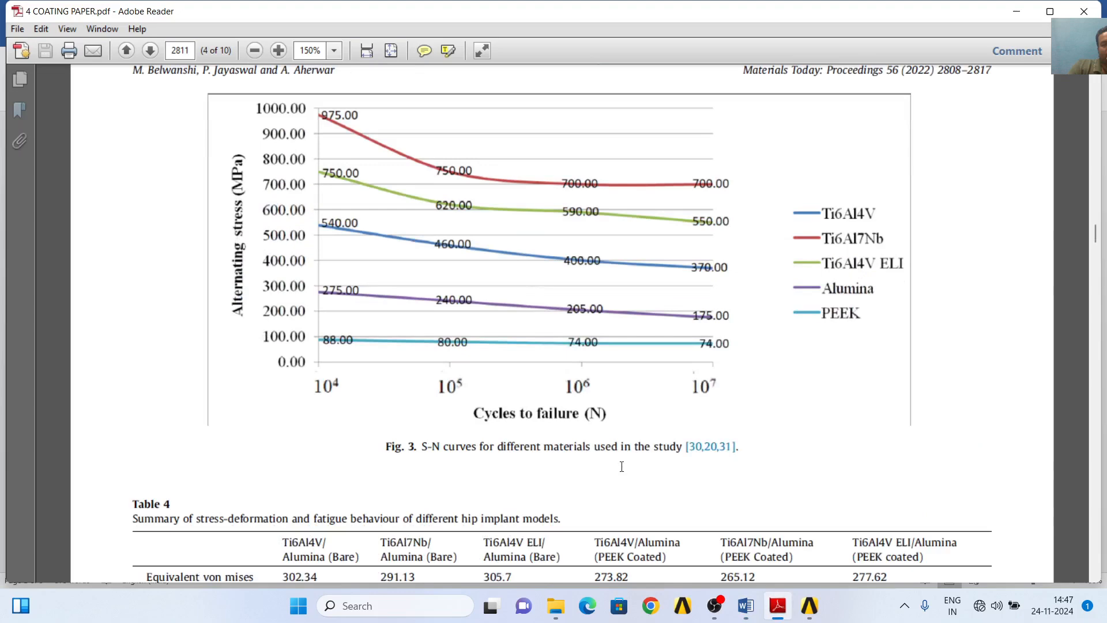
pyautogui.scroll(-3, 621, 465)
pyautogui.scroll(2, 621, 472)
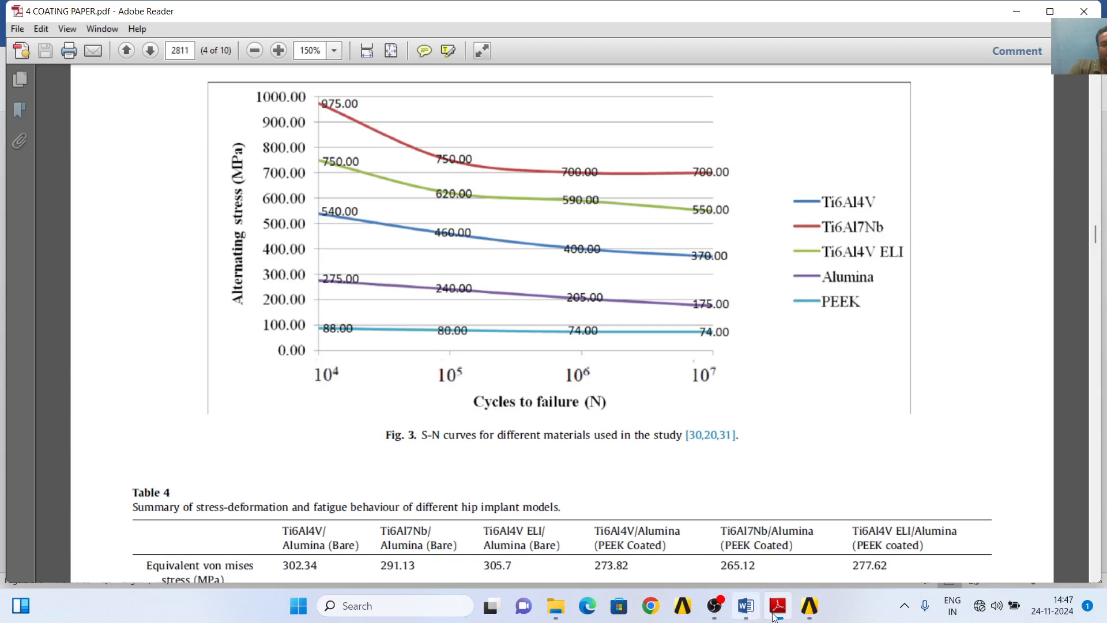
# - Return to Workbench and add a first point to ALUMINA's S-N Curve with 10000 cycles and an alternating stress of 275 Pa
pyautogui.click(810, 606)
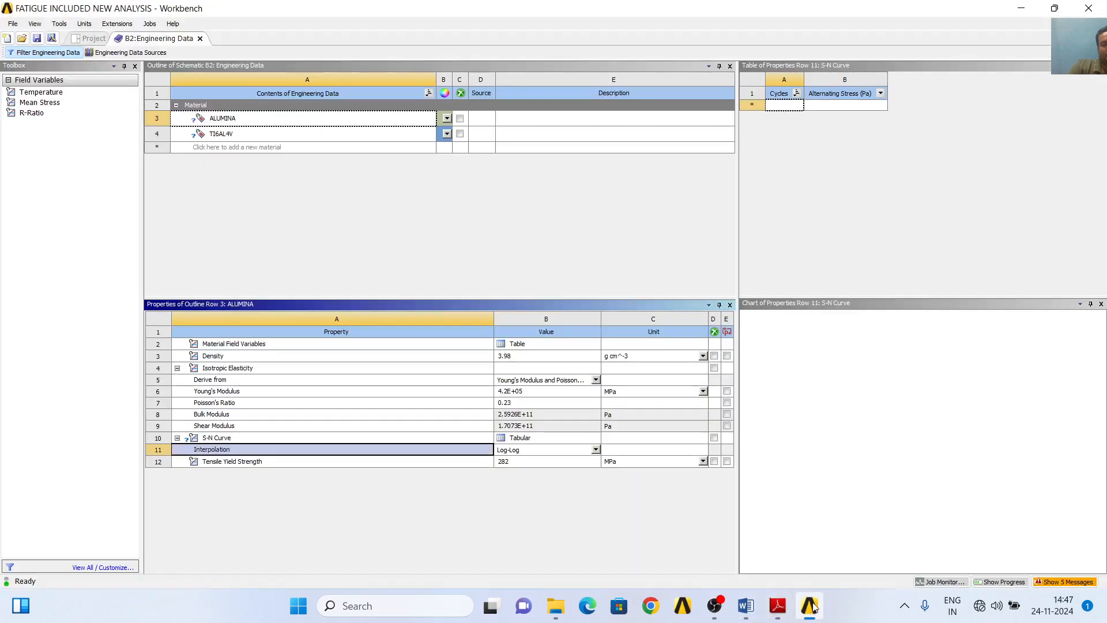
pyautogui.click(781, 105)
pyautogui.write('1')
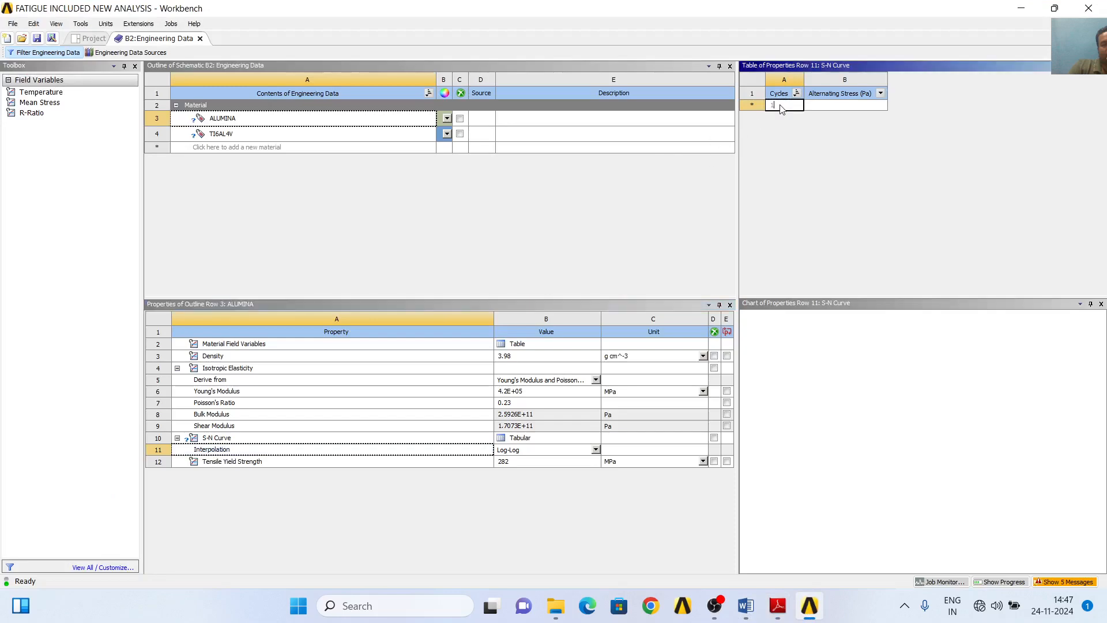
pyautogui.write('0000')
pyautogui.click(844, 106)
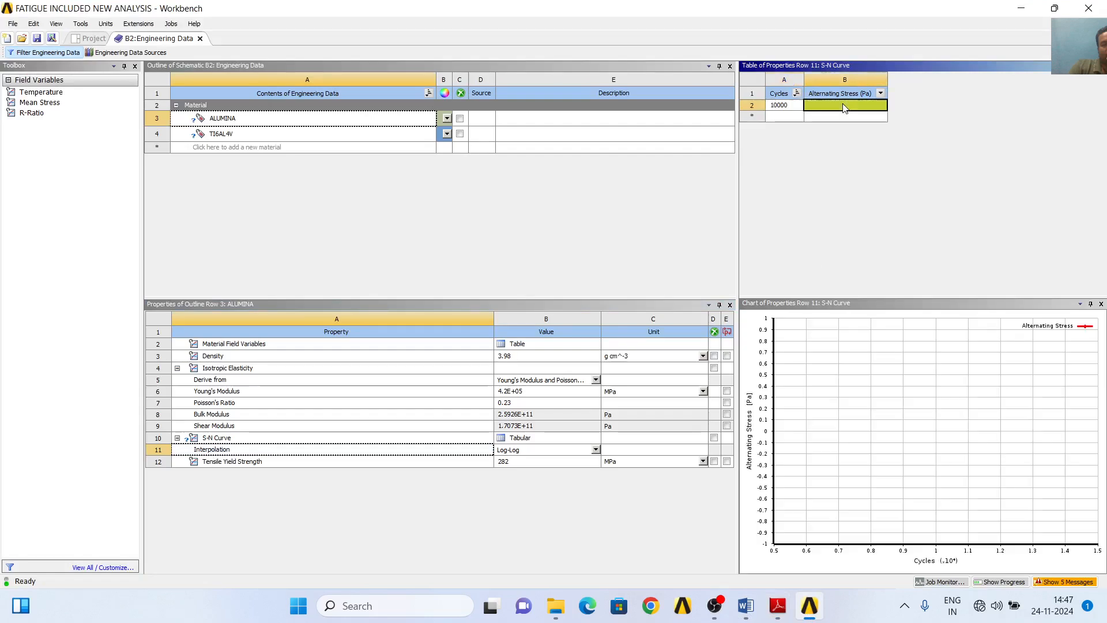
pyautogui.click(777, 612)
pyautogui.click(777, 612)
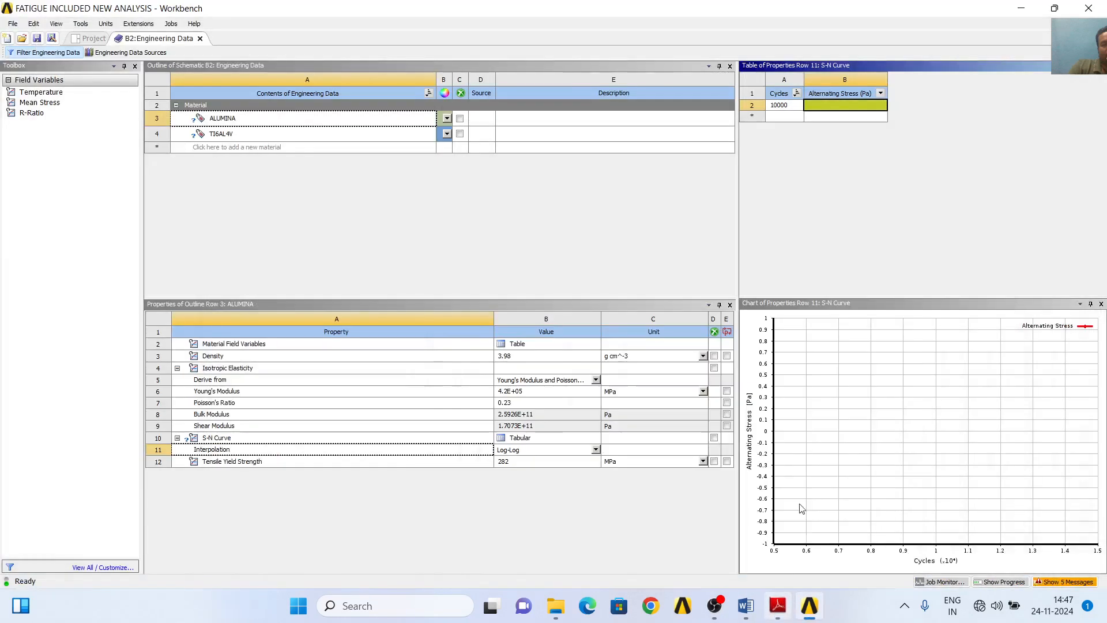
pyautogui.write('275')
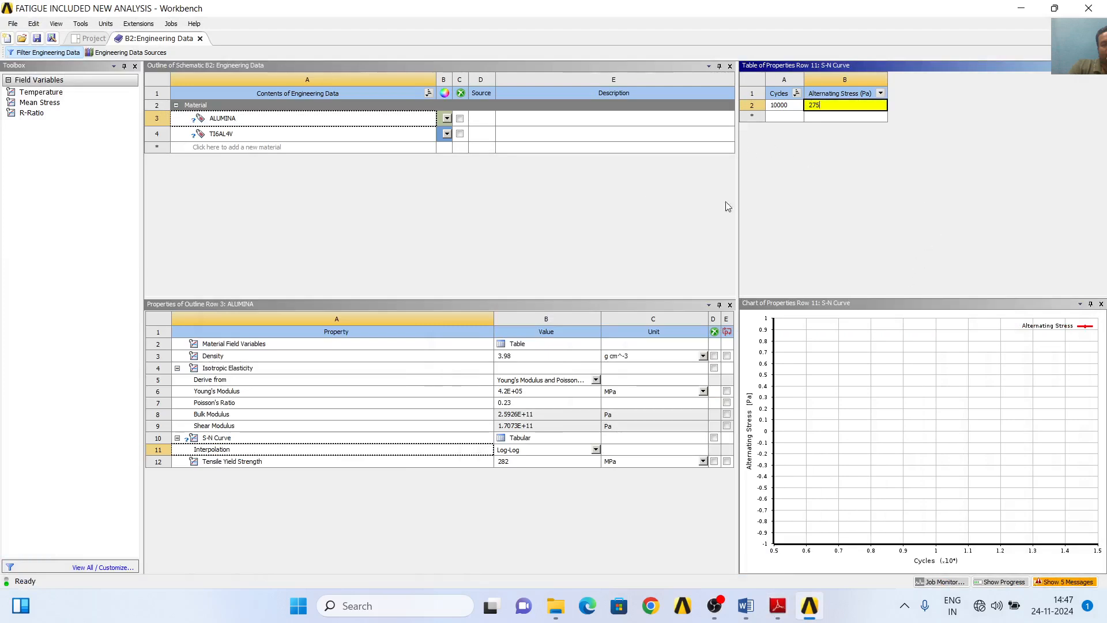
pyautogui.press('Return')
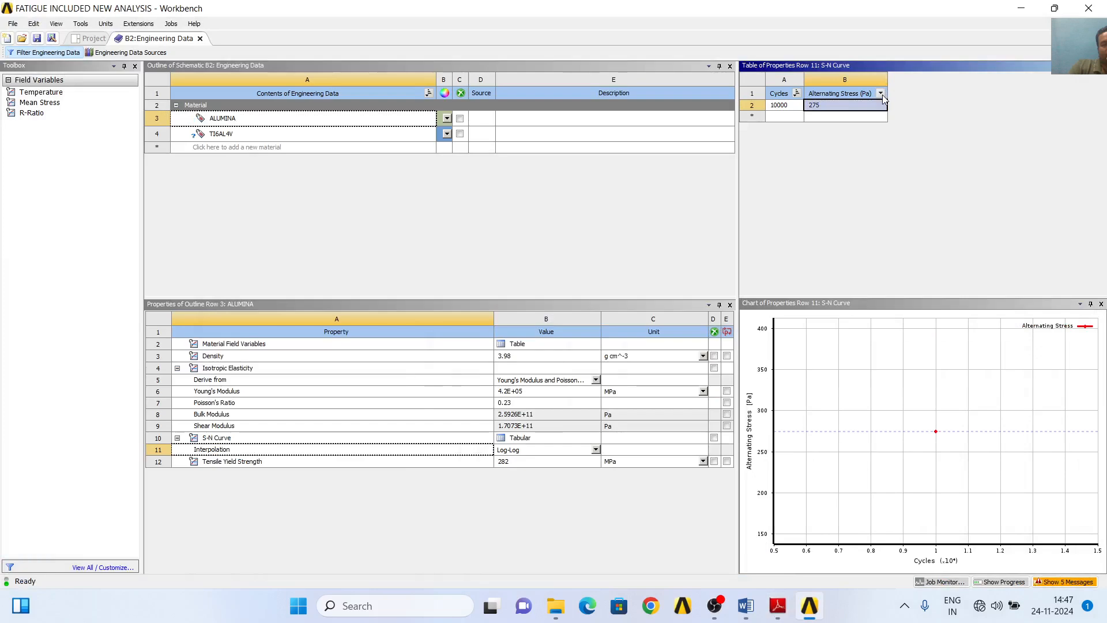
# - Change the S-N Curve's alternating stress unit to MPa and re-enter 275 for the 10000-cycle point
pyautogui.click(881, 94)
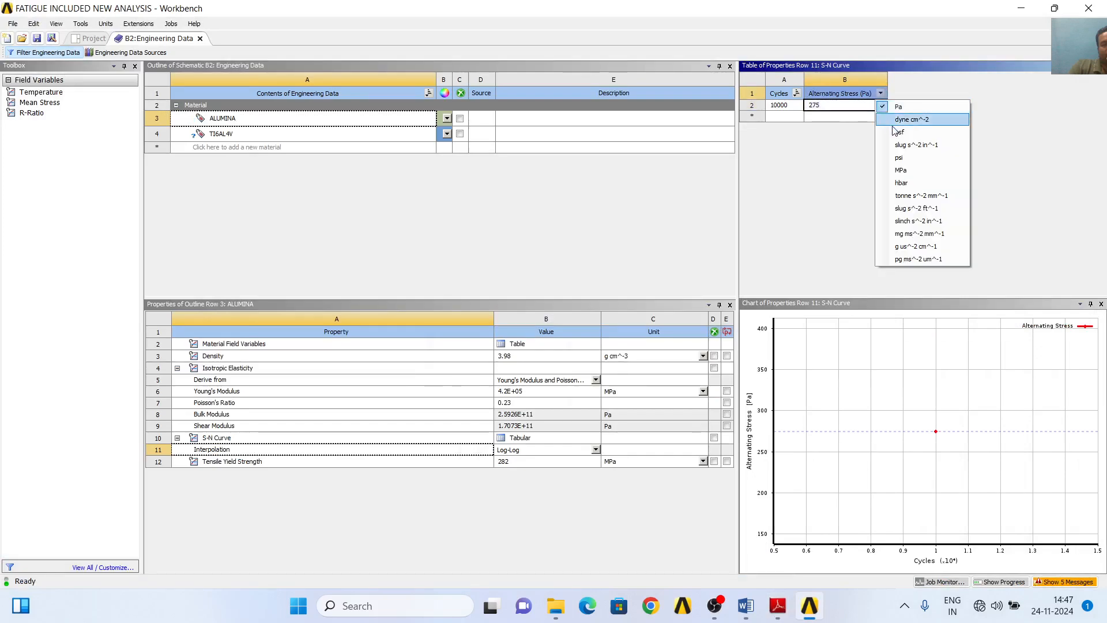
pyautogui.click(910, 170)
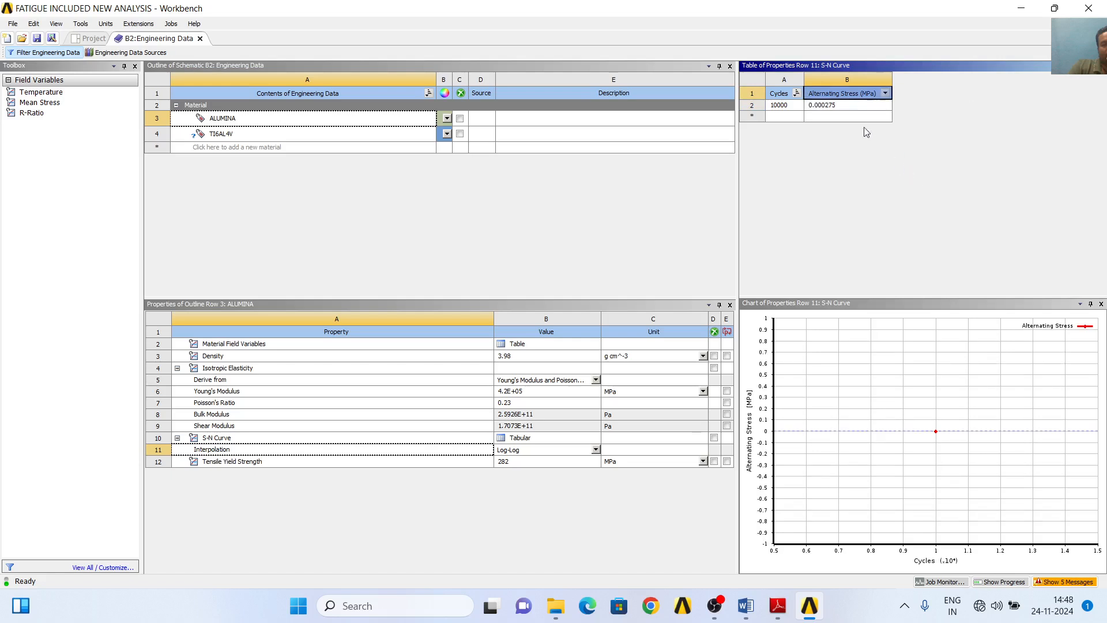
pyautogui.click(848, 106)
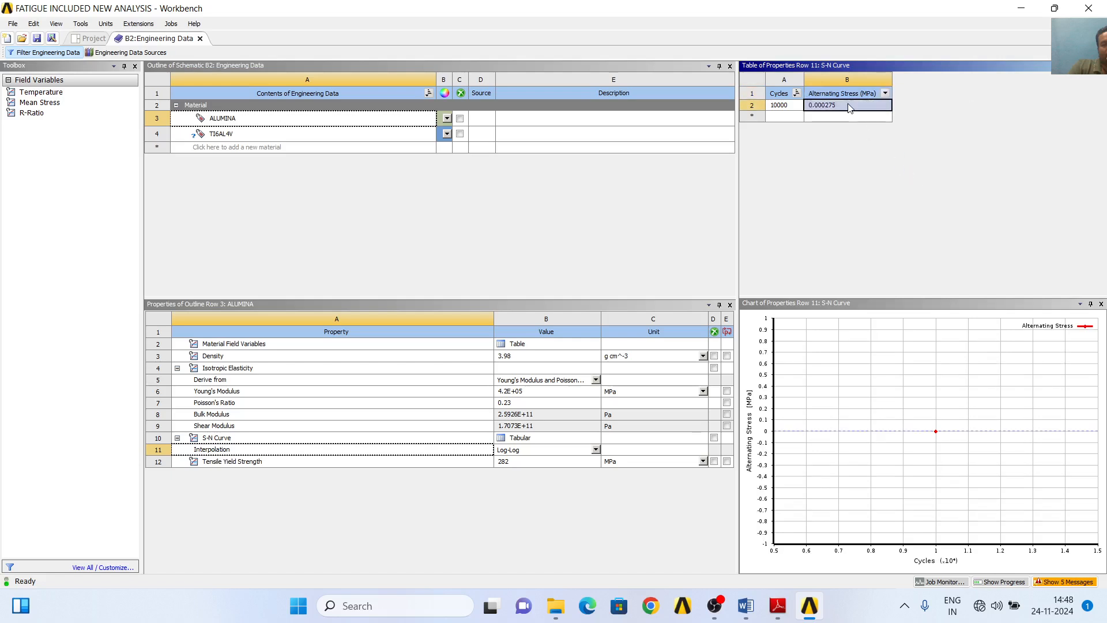
pyautogui.press('BackSpace')
pyautogui.write('275')
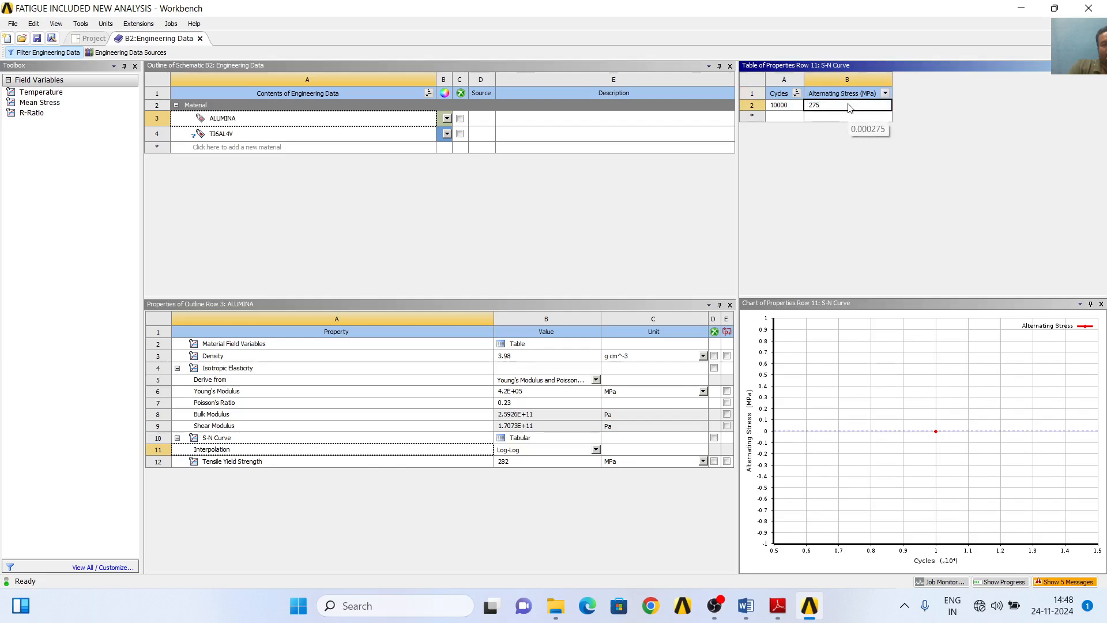
# - Check the Alumina fatigue data in Word and in the coating paper in Adobe Reader, and add a 100000-cycle row to ALUMINA's S-N Curve in Workbench
pyautogui.click(778, 117)
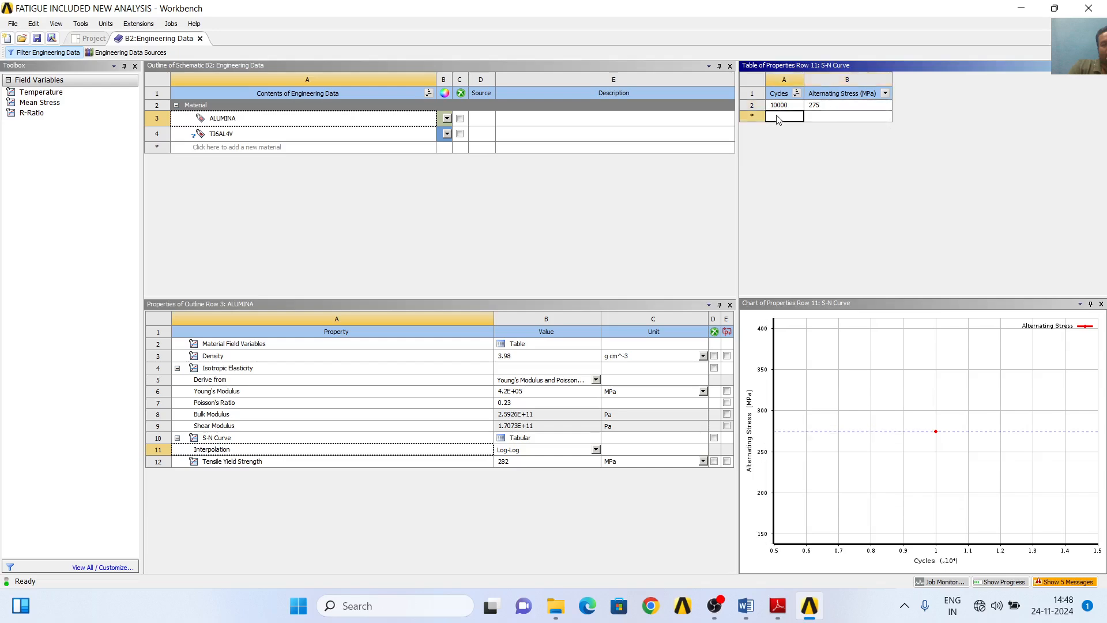
pyautogui.click(809, 618)
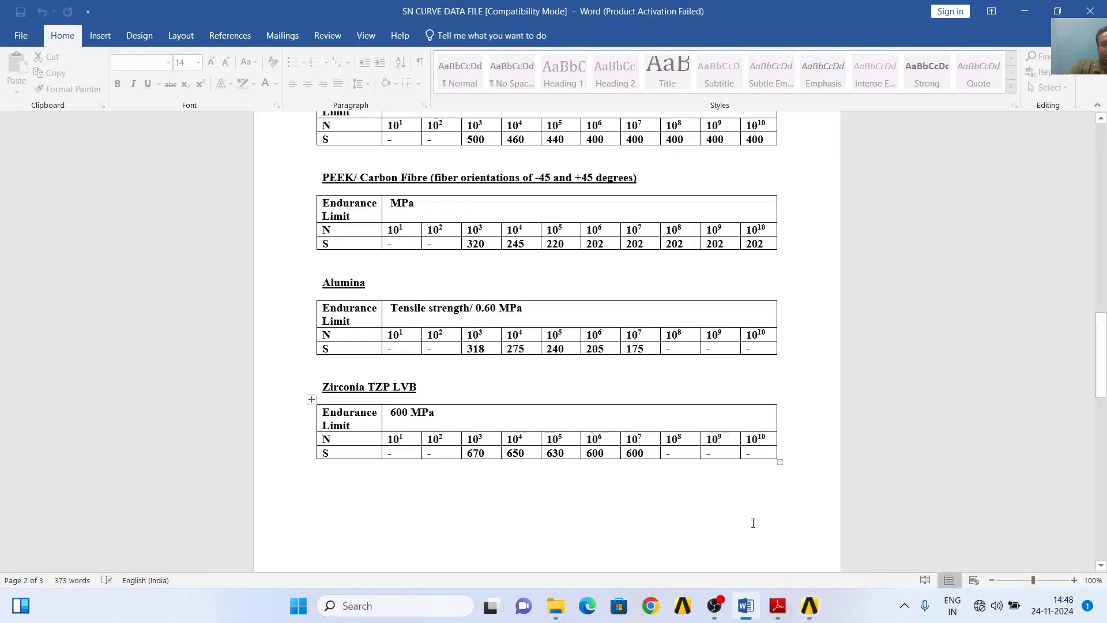
pyautogui.click(778, 605)
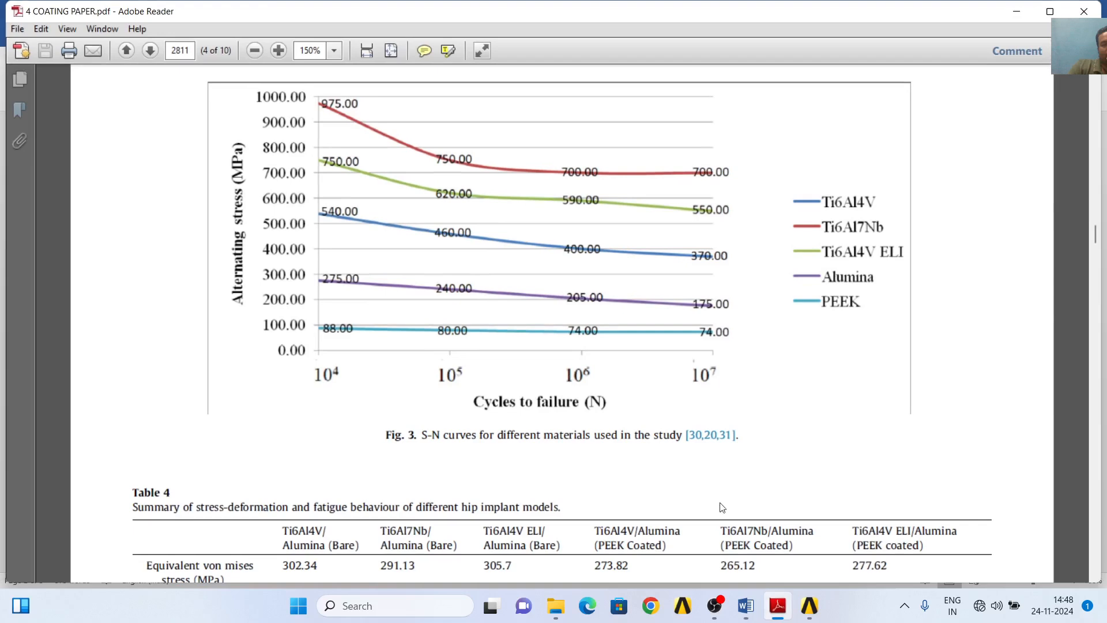
pyautogui.click(808, 606)
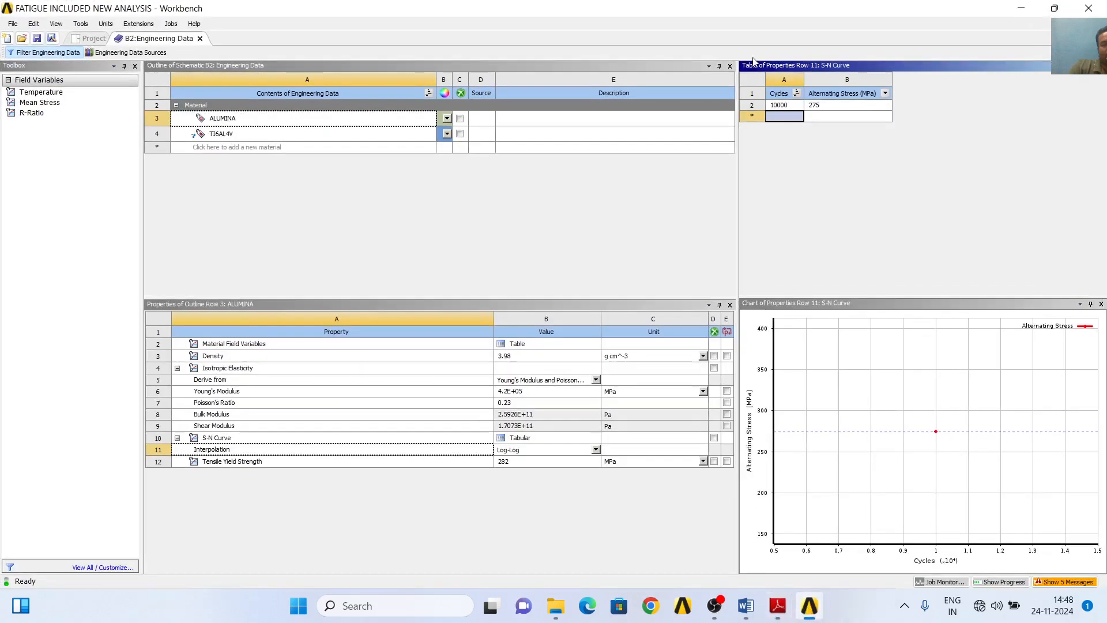
pyautogui.write('10000')
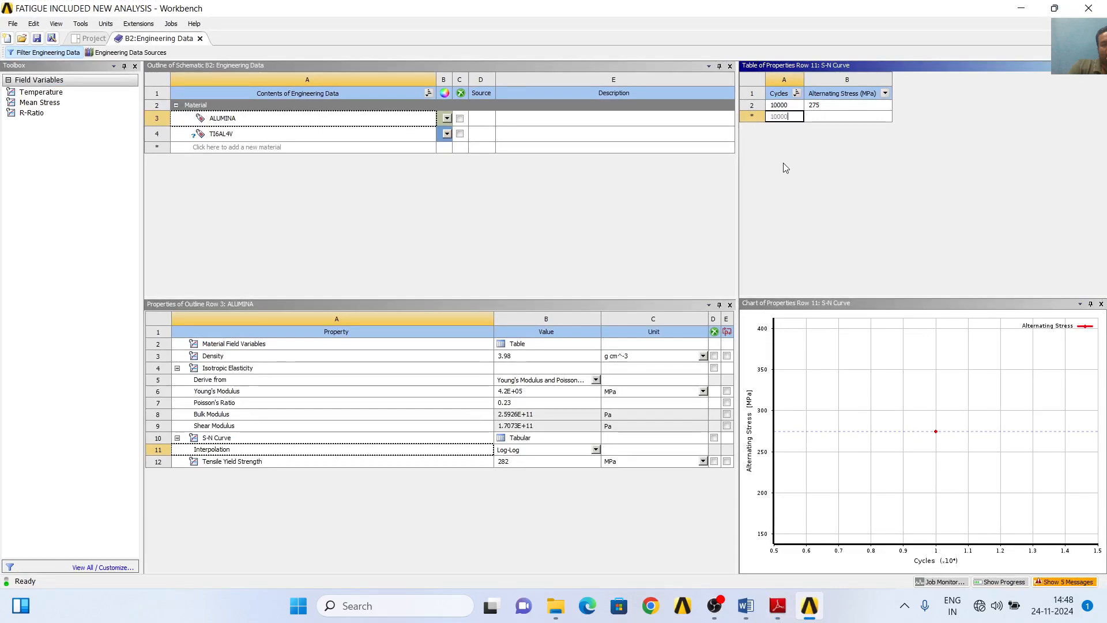
pyautogui.write('0')
pyautogui.press('Return')
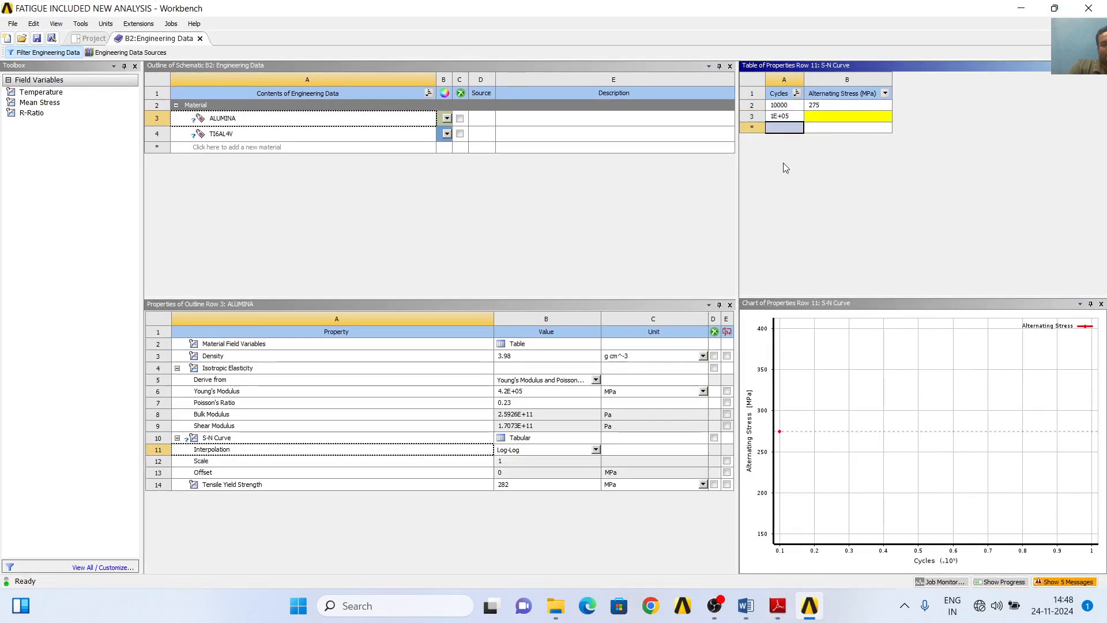
# - Add rows for 1E+06 and 1E+07 cycles to ALUMINA's S-N Curve table
pyautogui.write('10000')
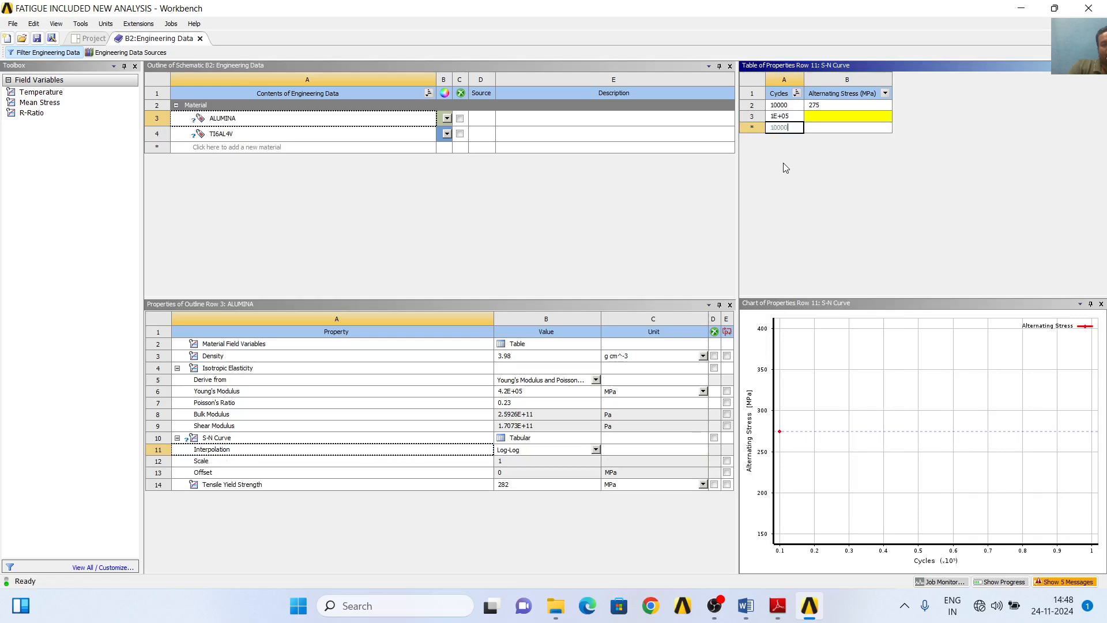
pyautogui.write('0')
pyautogui.press('Return')
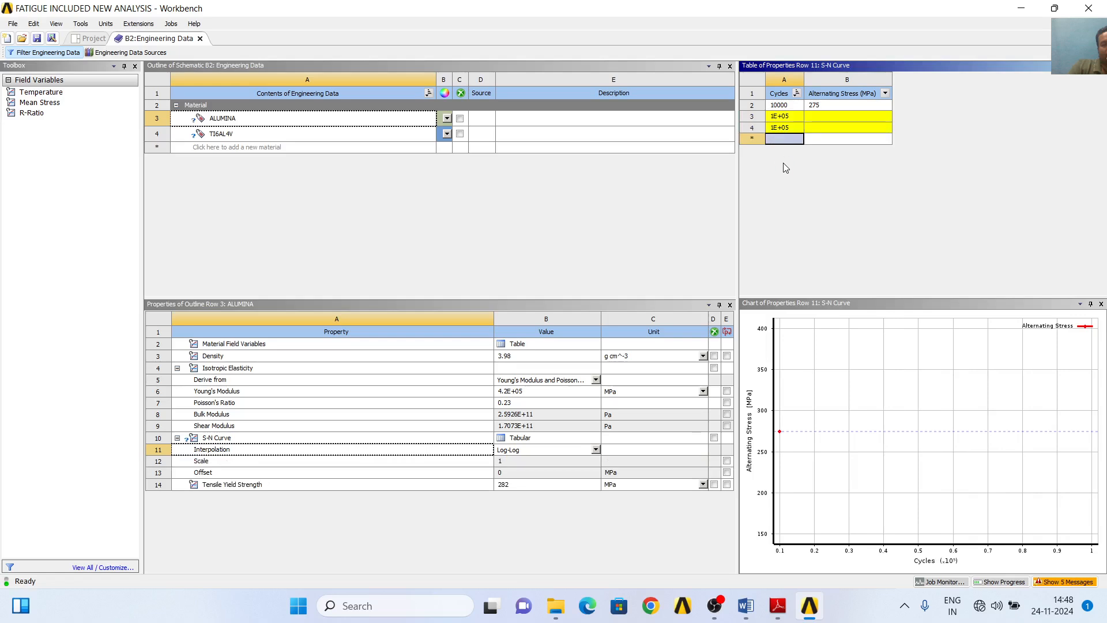
pyautogui.click(783, 130)
pyautogui.write('1')
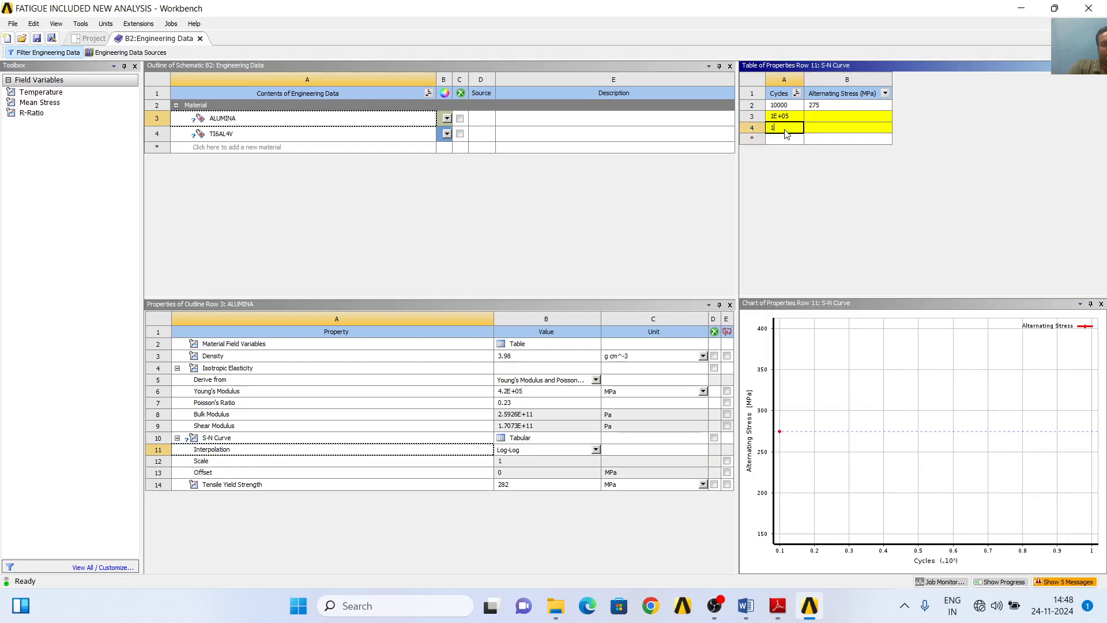
pyautogui.write('000')
pyautogui.press('Return')
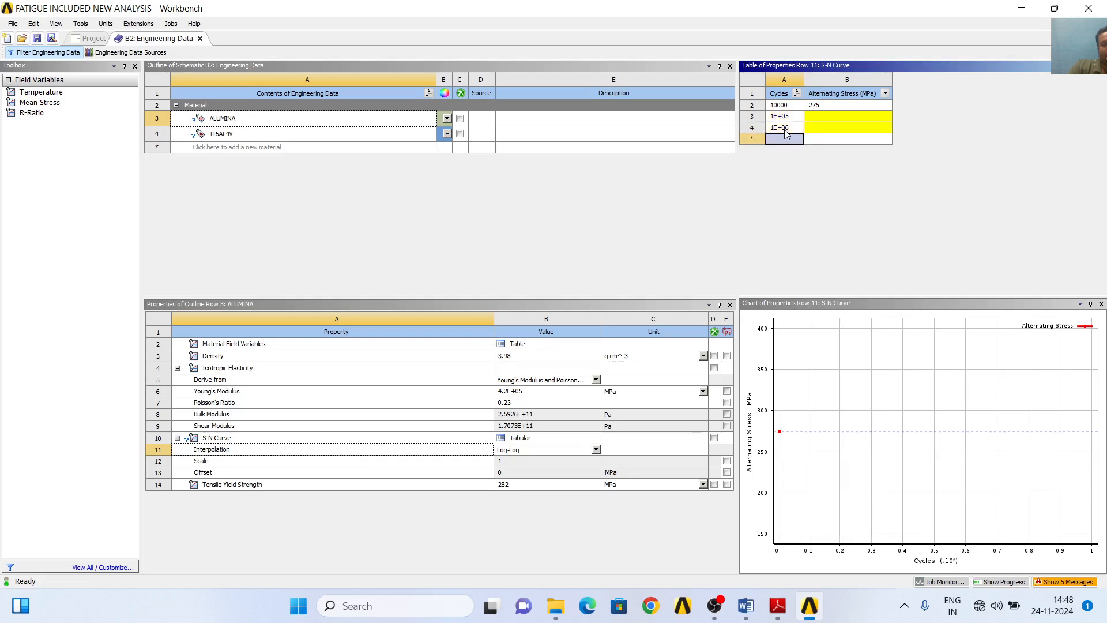
pyautogui.write('10000000')
pyautogui.press('Return')
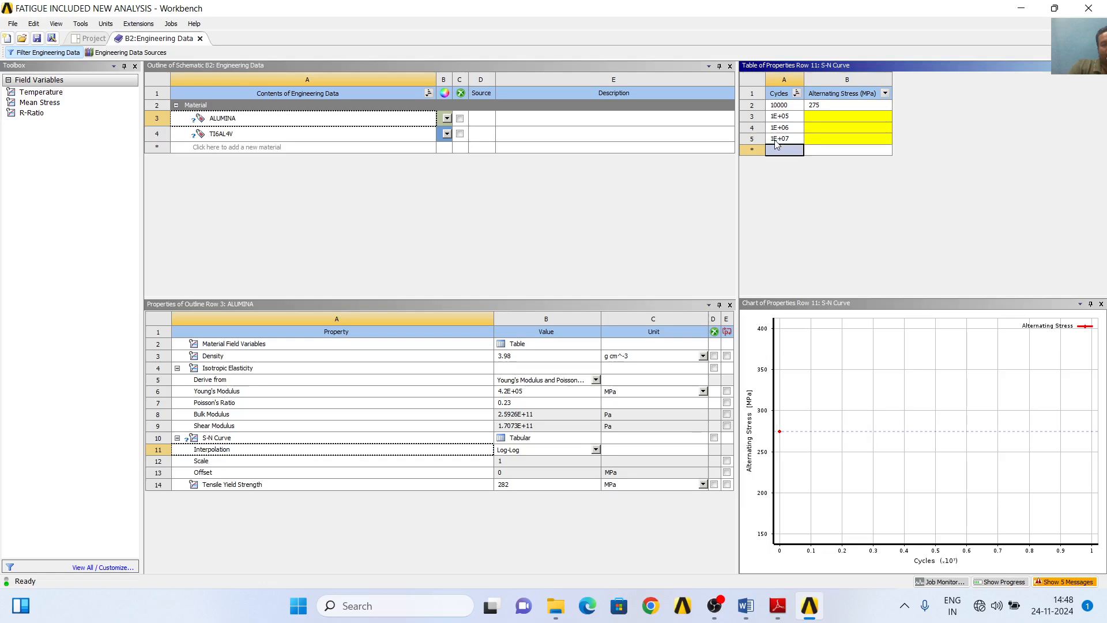
# - Using Fig. 3 of the coating paper in Adobe Reader, enter ALUMINA's alternating stresses of 240, 205 and 175 MPa for 1E+05, 1E+06 and 1E+07 cycles
pyautogui.click(818, 117)
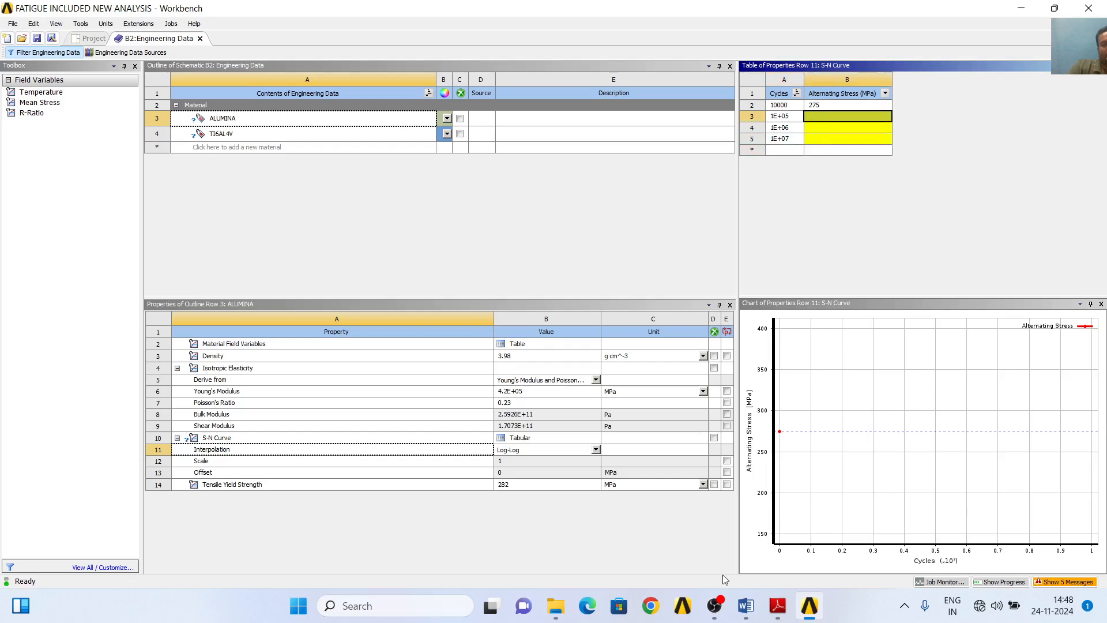
pyautogui.click(778, 605)
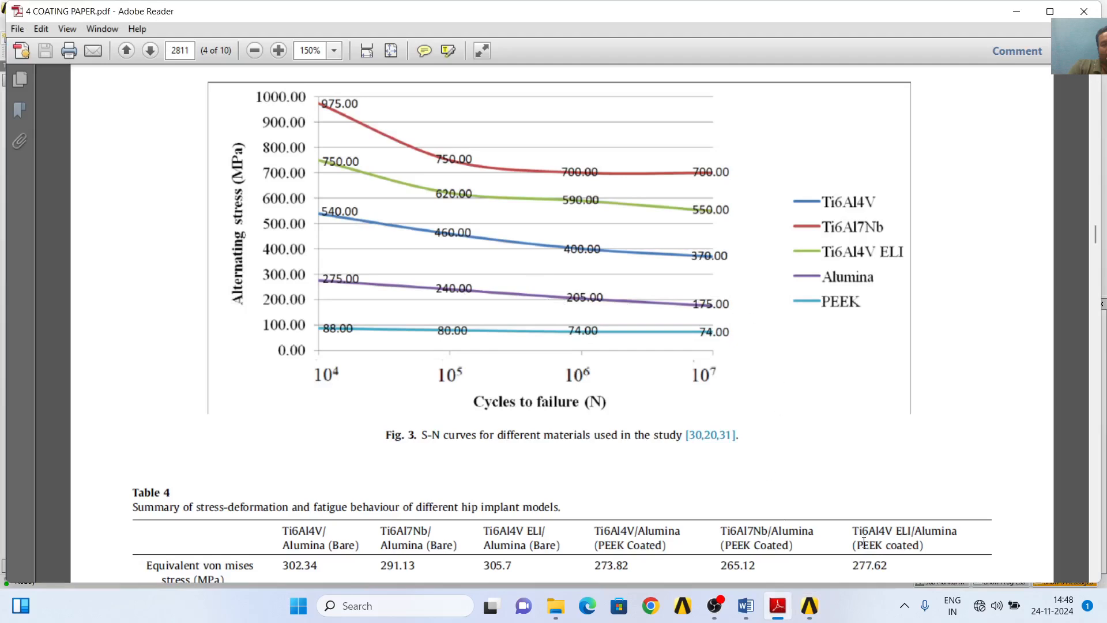
pyautogui.click(810, 606)
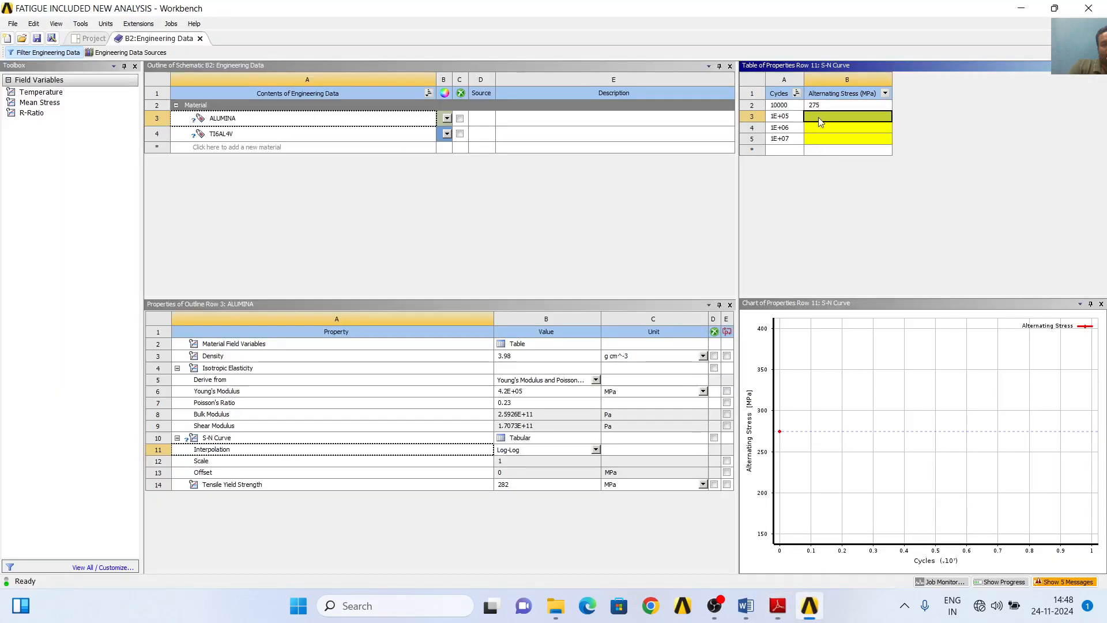
pyautogui.write('240')
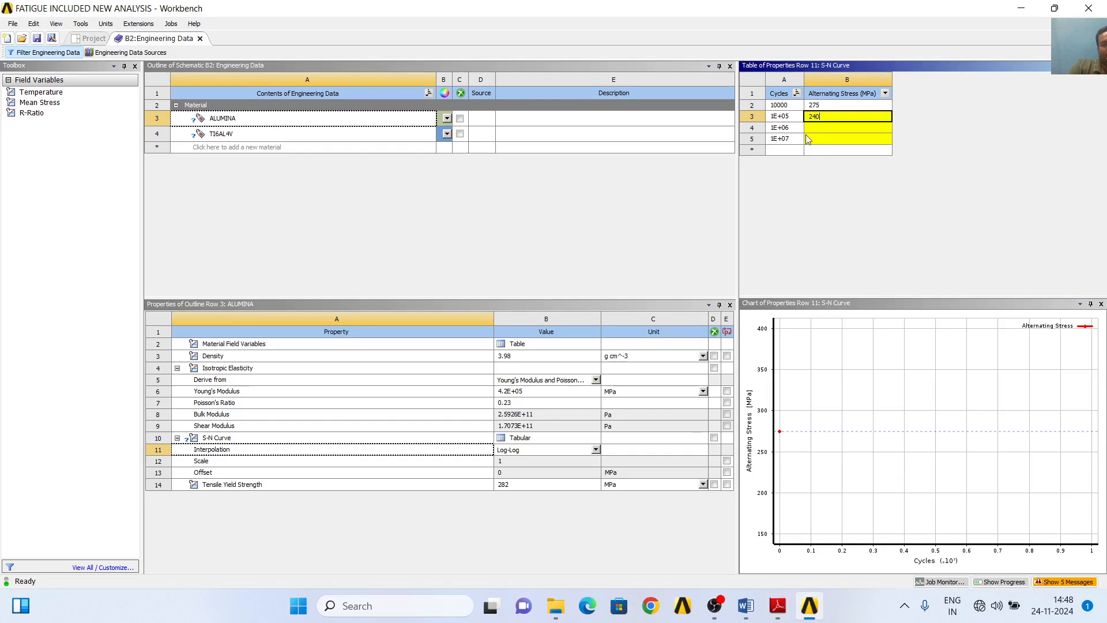
pyautogui.click(818, 127)
pyautogui.write('205')
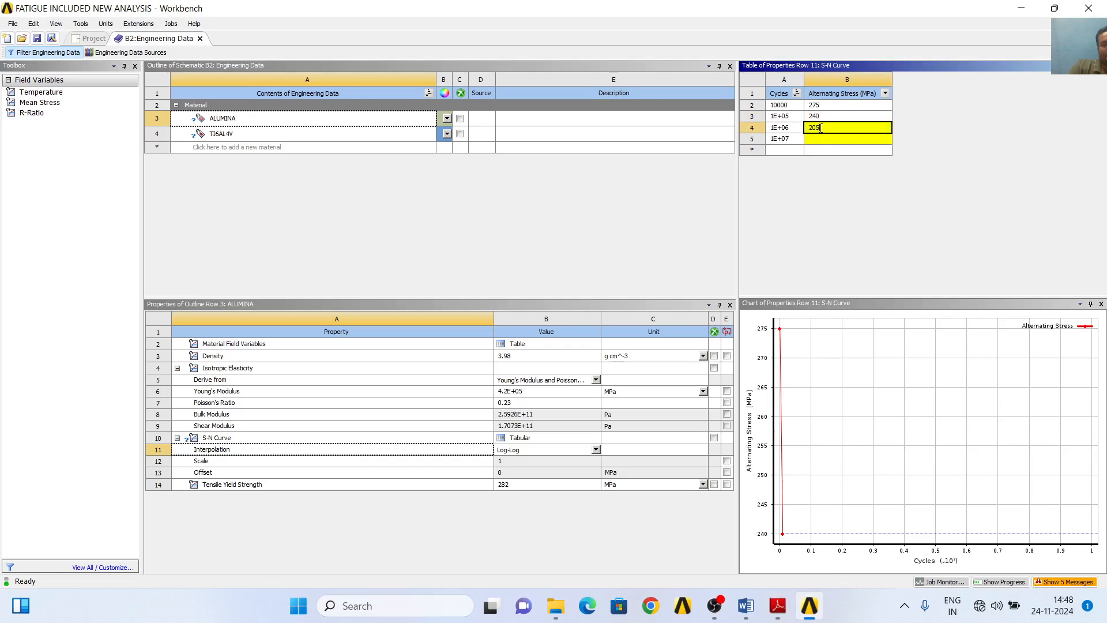
pyautogui.click(813, 612)
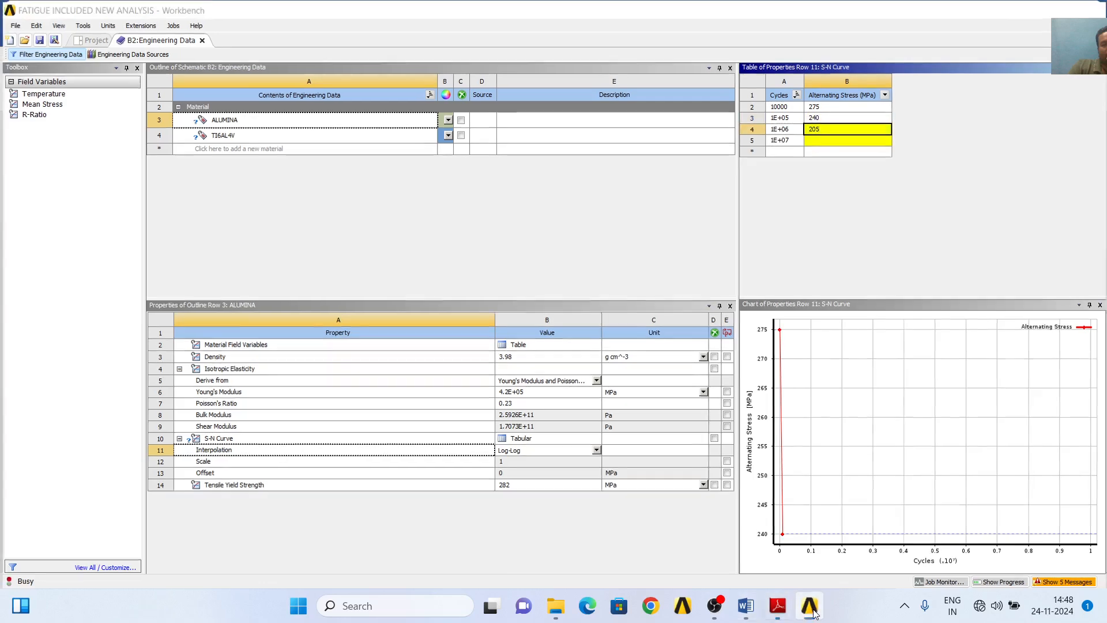
pyautogui.click(810, 606)
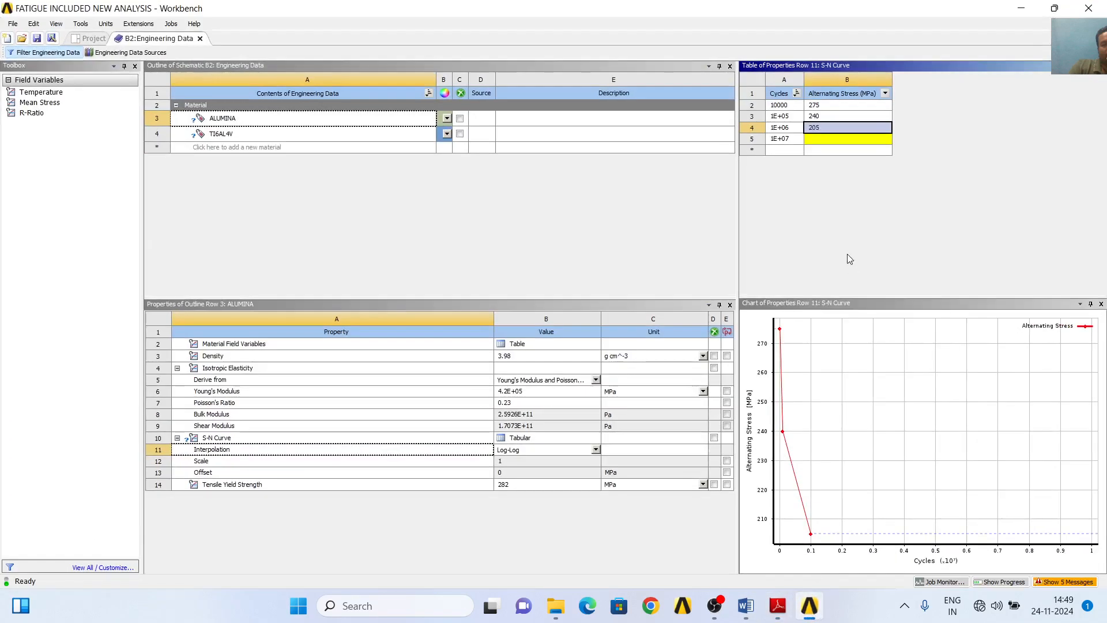
pyautogui.click(828, 138)
pyautogui.write('175')
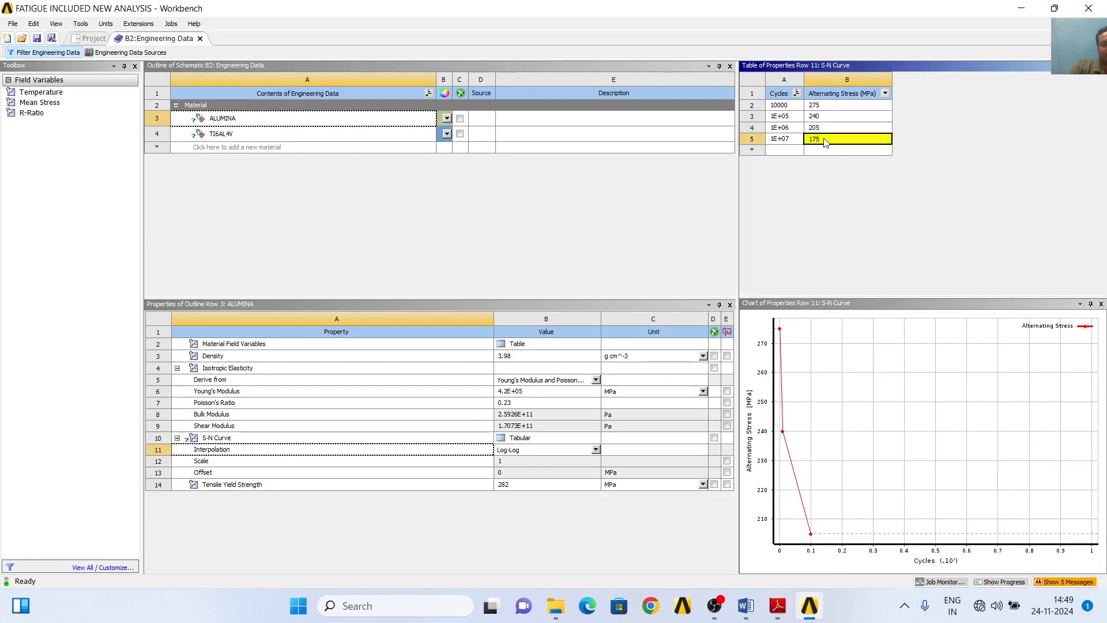
pyautogui.press('Return')
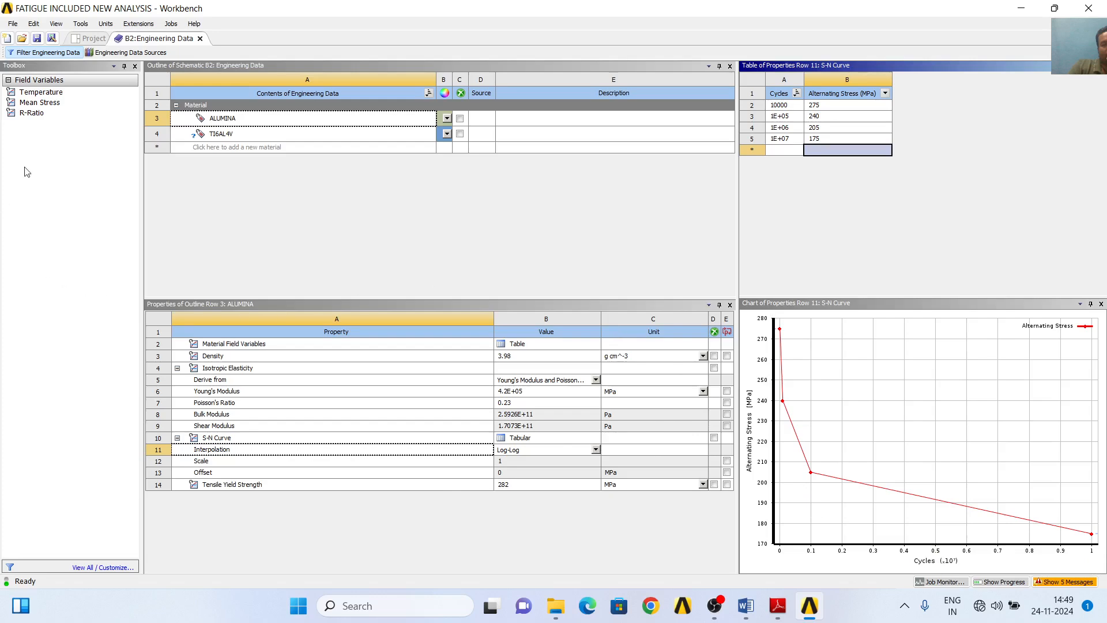
# - Set TI6AL4V's density unit to g cm^-3 and its Young's Modulus and Tensile Yield Strength units to MPa
pyautogui.click(222, 135)
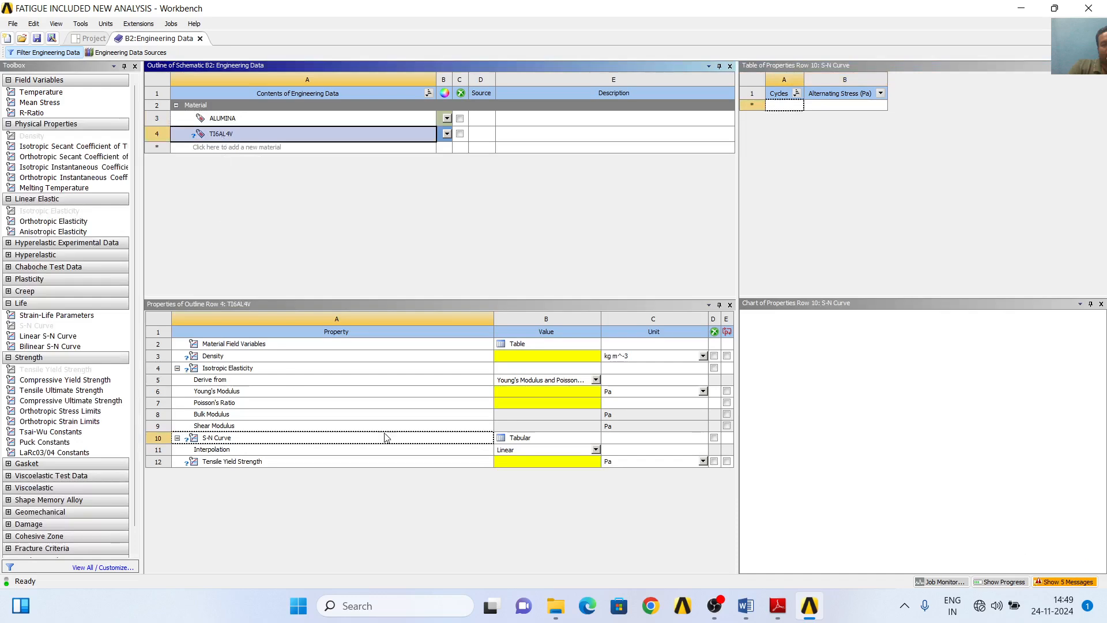
pyautogui.click(702, 356)
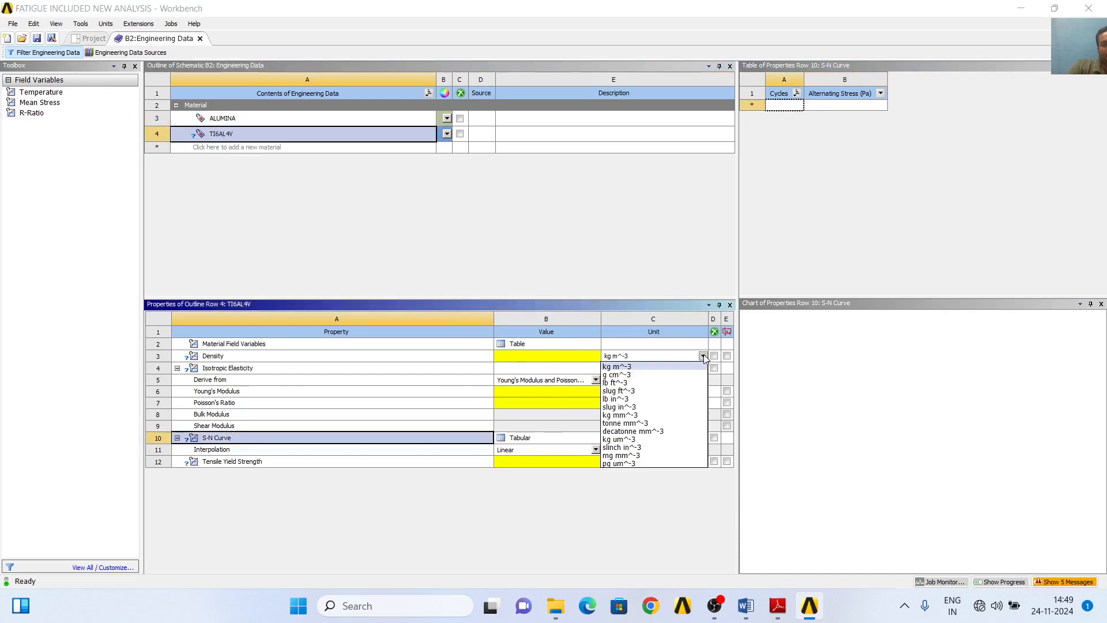
pyautogui.click(640, 378)
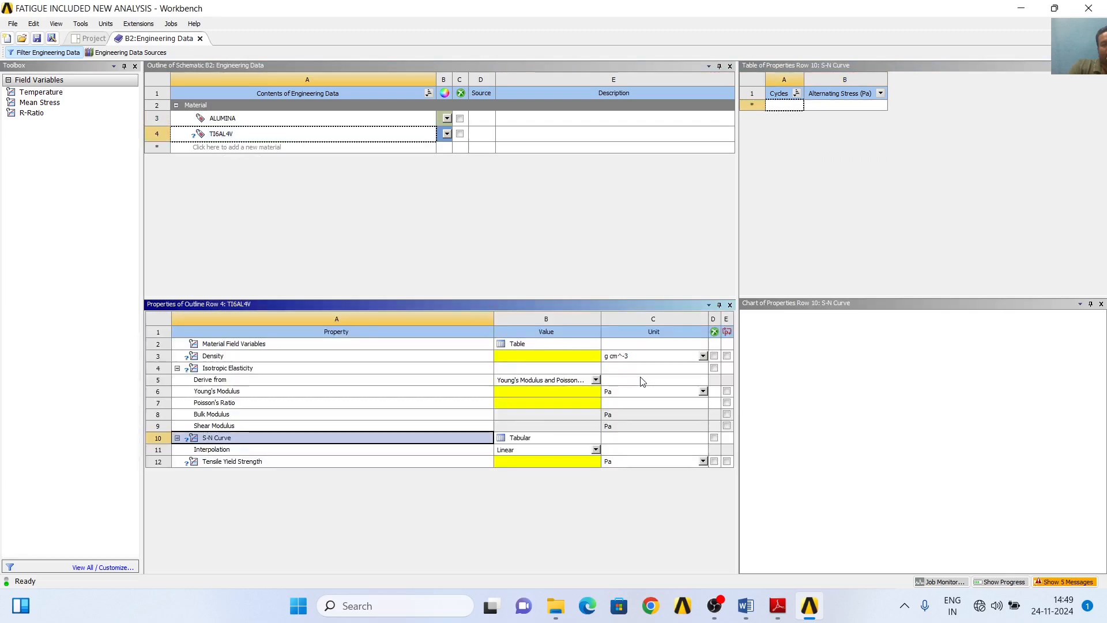
pyautogui.click(702, 390)
pyautogui.click(610, 327)
pyautogui.click(703, 461)
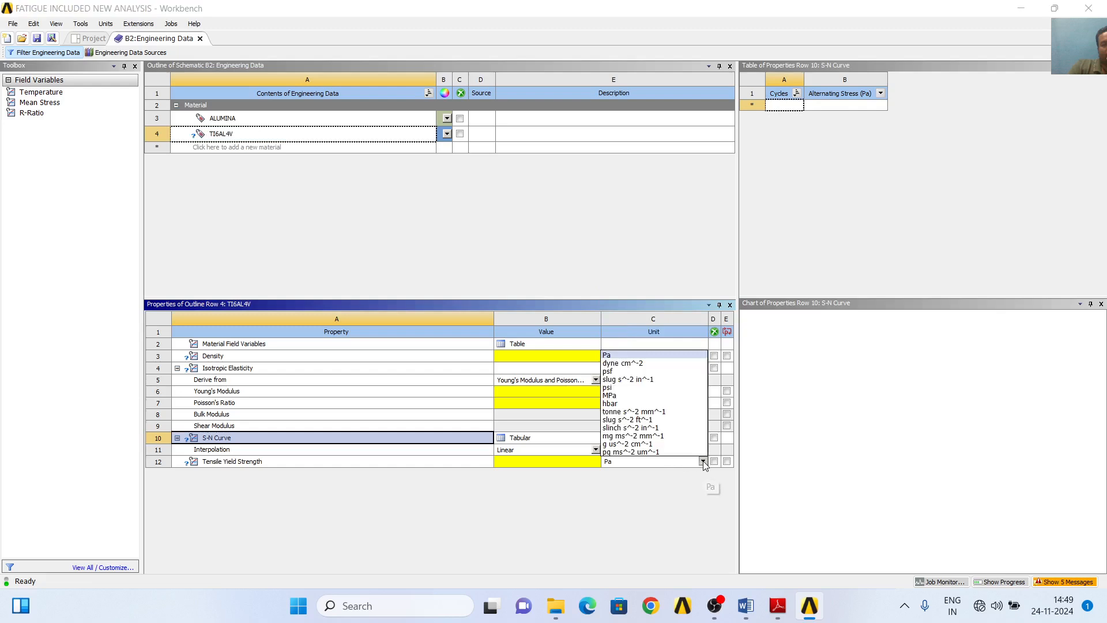
pyautogui.click(644, 396)
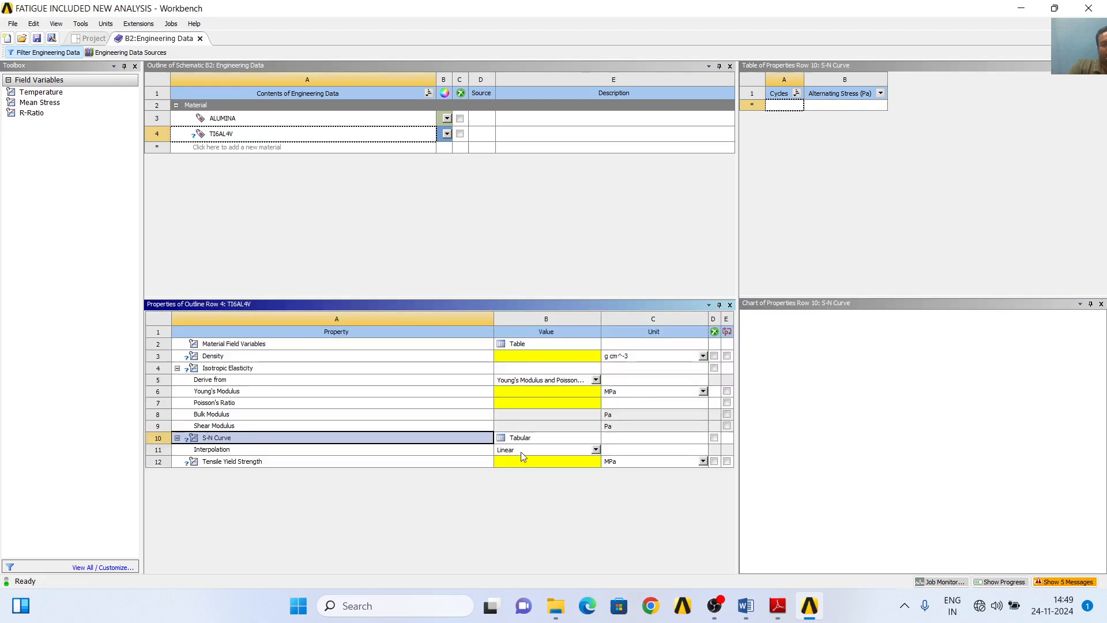
# - Set TI6AL4V's S-N Curve interpolation to Log-Log and its alternating stress unit to MPa
pyautogui.click(595, 449)
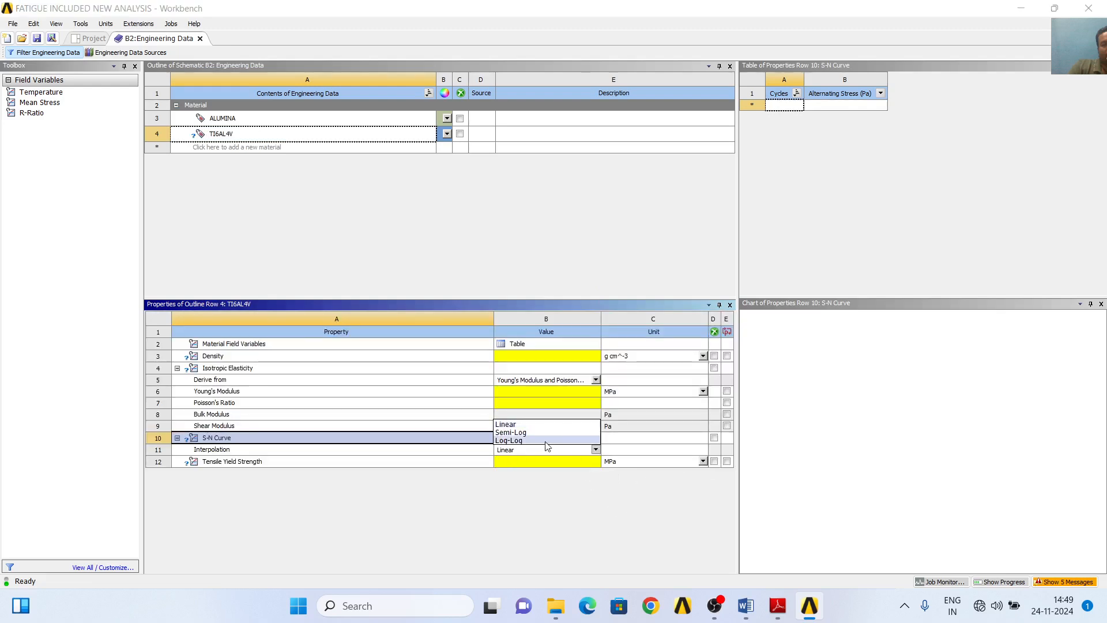
pyautogui.click(536, 422)
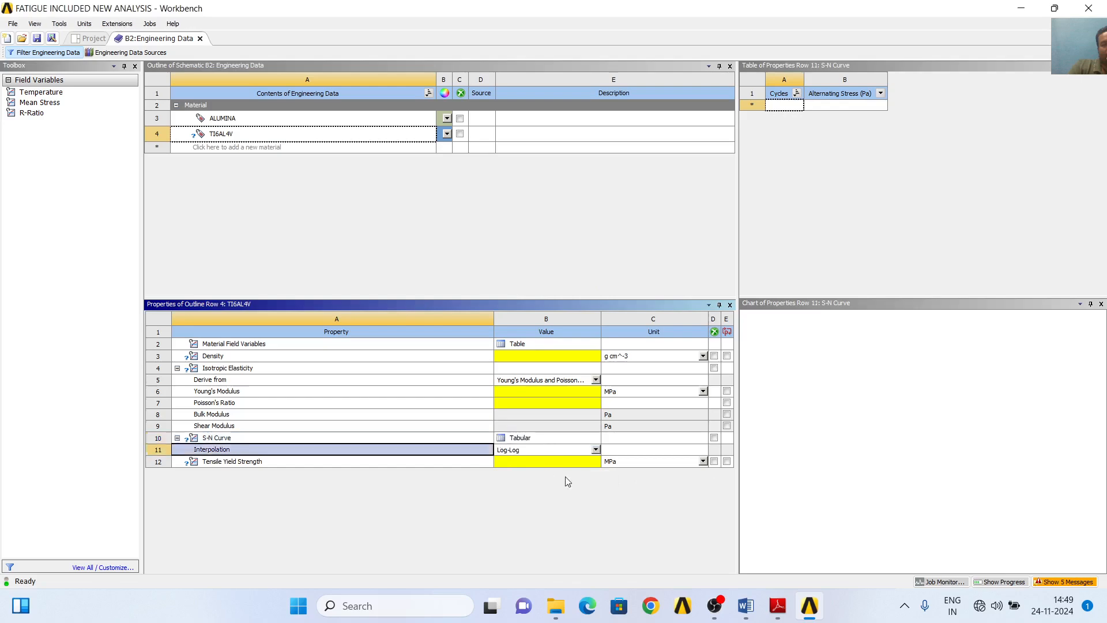
pyautogui.click(880, 93)
pyautogui.click(901, 170)
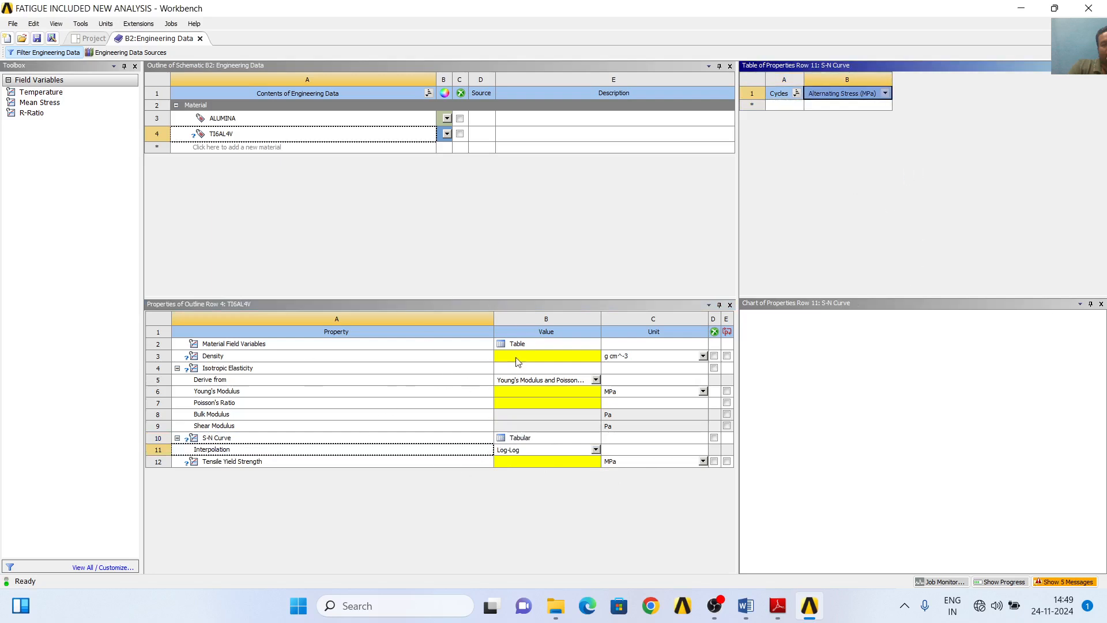
# - Look up the Ti6Al4V density in Table 3 of the coating paper in Adobe Reader
pyautogui.click(780, 607)
pyautogui.scroll(-2, 299, 483)
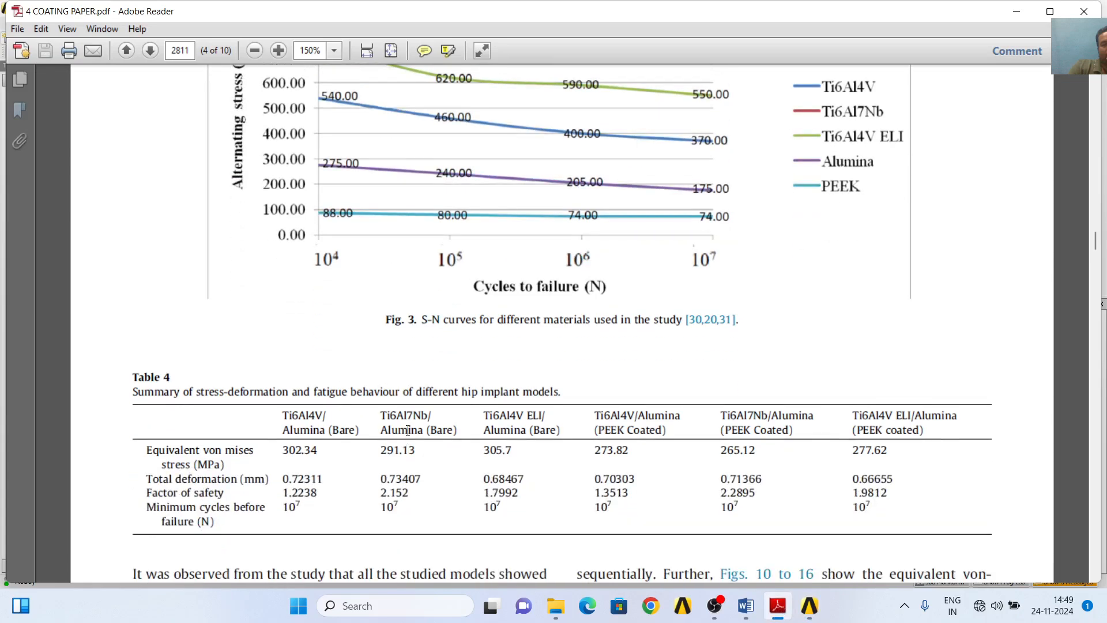
pyautogui.scroll(4, 409, 415)
pyautogui.scroll(10, 408, 415)
pyautogui.scroll(-1, 408, 416)
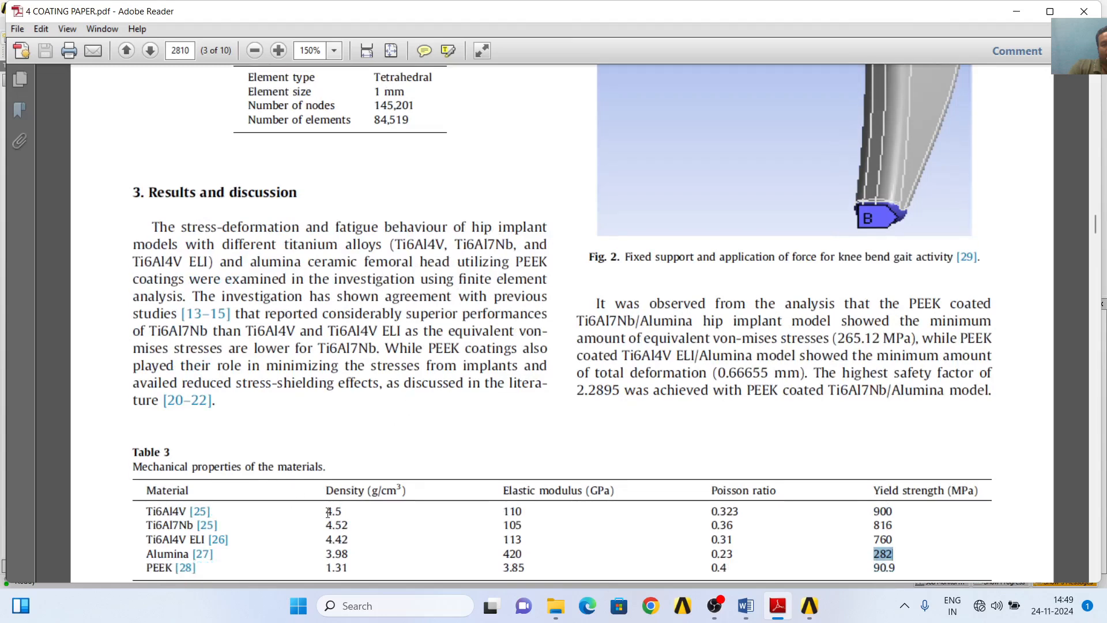
pyautogui.moveTo(328, 511)
pyautogui.mouseDown()
pyautogui.moveTo(348, 525)
pyautogui.moveTo(345, 510)
pyautogui.mouseUp()
# - Return to Workbench, set TI6AL4V's density to 4.5 g cm^-3, and recheck Table 3 in the coating paper
pyautogui.click(818, 611)
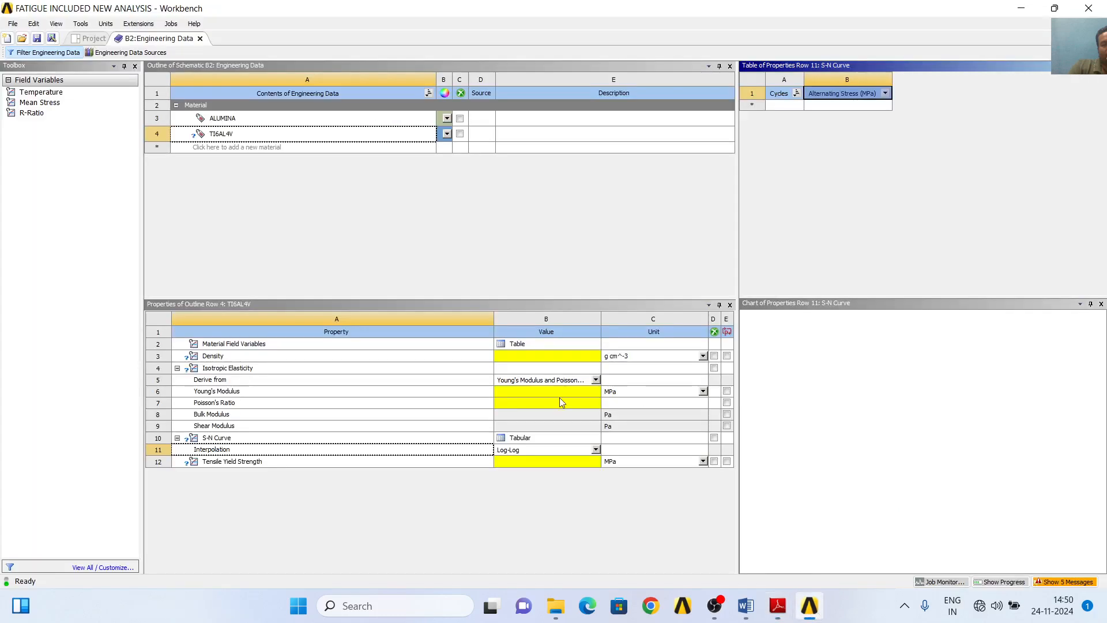
pyautogui.click(531, 356)
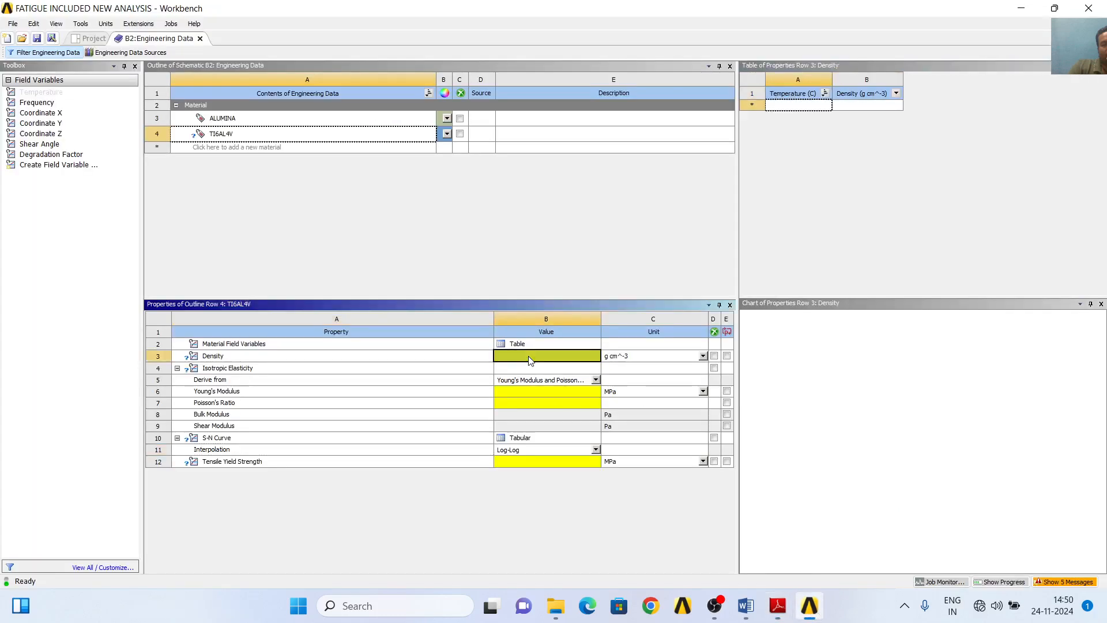
pyautogui.write('4.5')
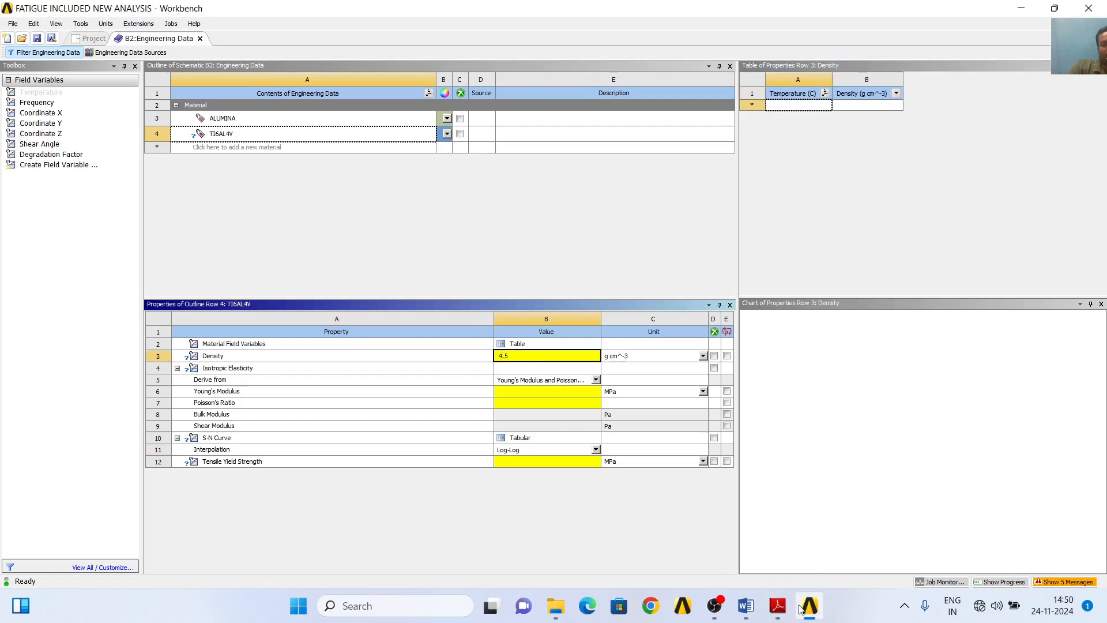
pyautogui.click(775, 608)
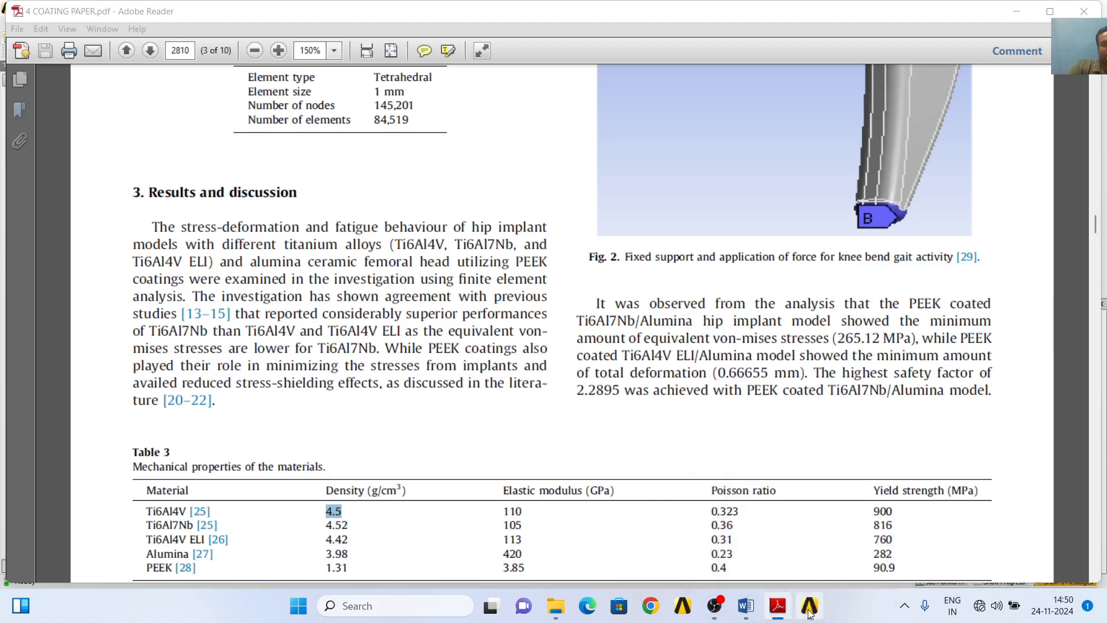
pyautogui.click(1010, 12)
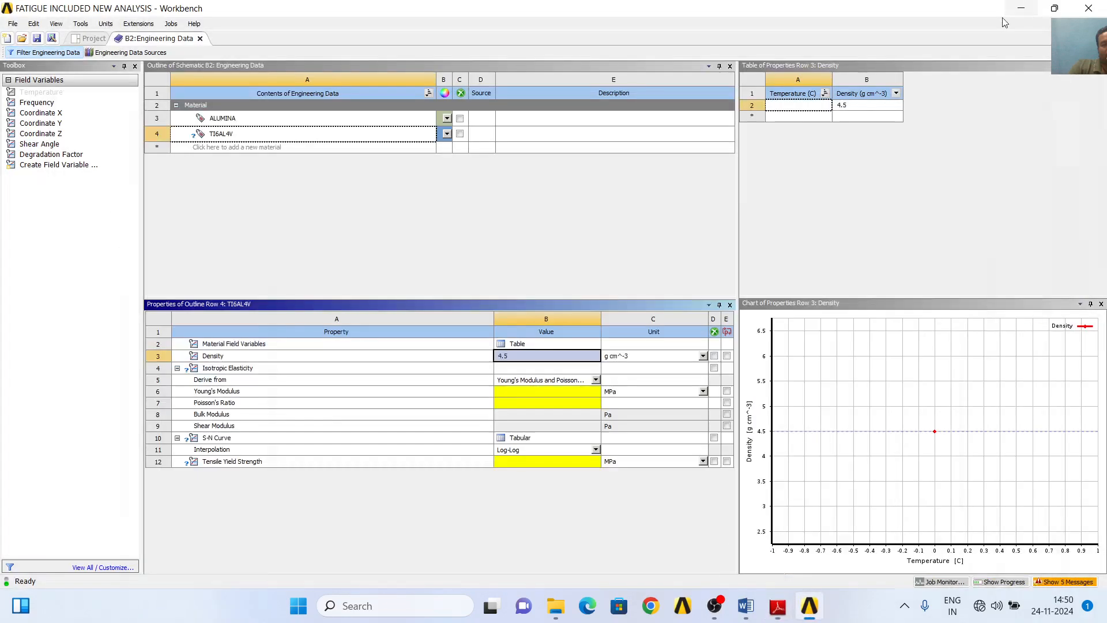
# - Set TI6AL4V's Young's Modulus to 110000 MPa
pyautogui.click(534, 392)
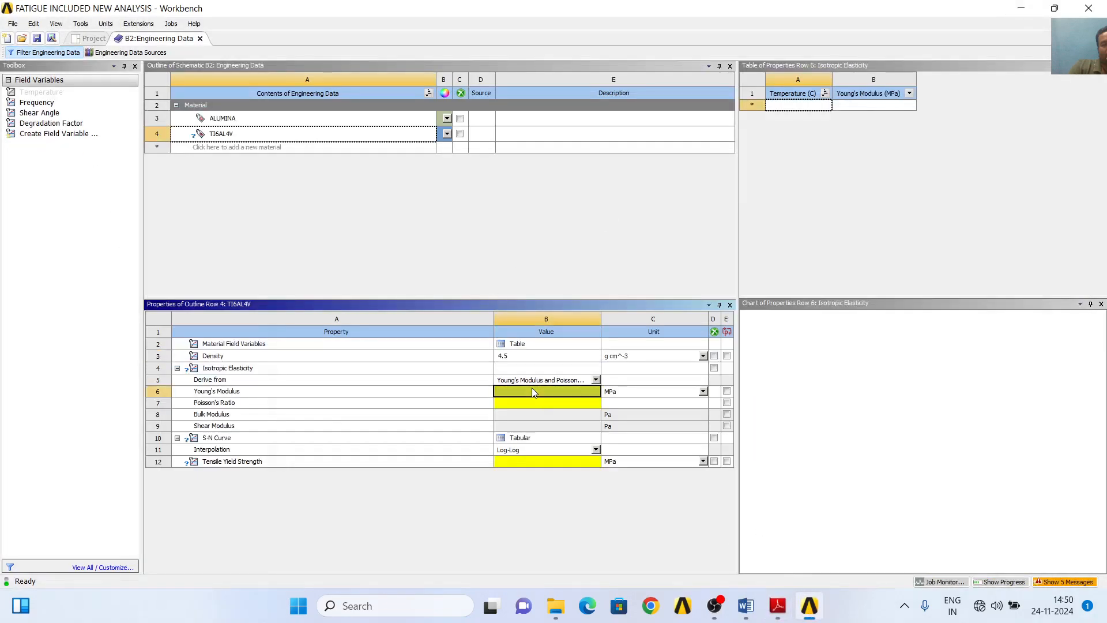
pyautogui.write('10')
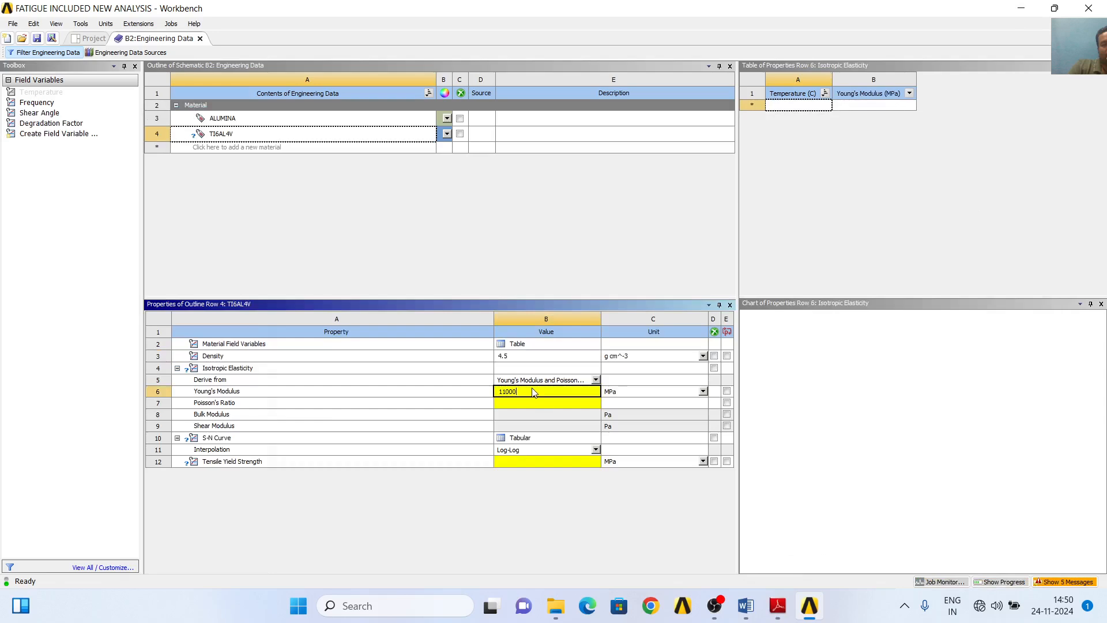
pyautogui.write('0')
# - Check the Ti6Al4V Poisson ratio in Table 3 of the coating paper and set TI6AL4V's Poisson's Ratio to 0.323 in Workbench
pyautogui.click(782, 616)
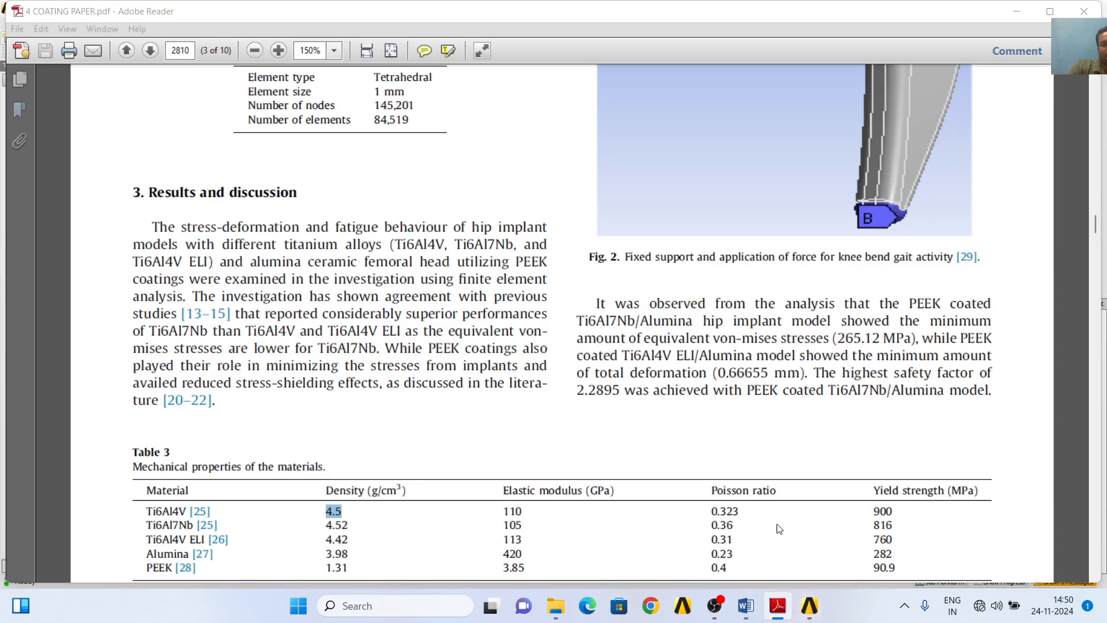
pyautogui.moveTo(810, 616)
pyautogui.click(1016, 13)
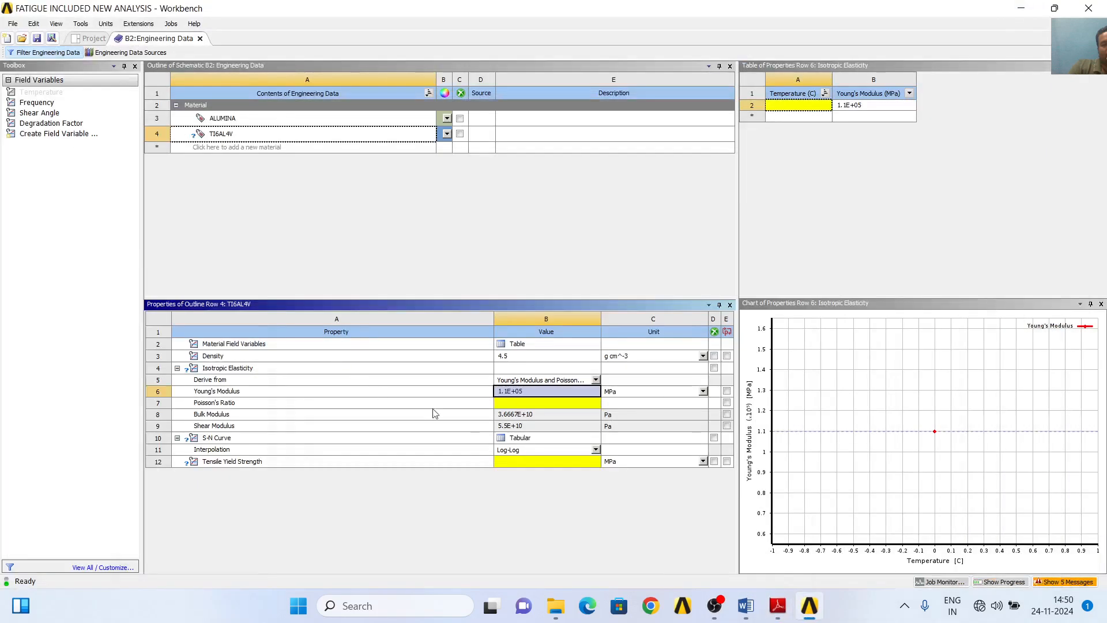
pyautogui.click(506, 404)
pyautogui.write('0')
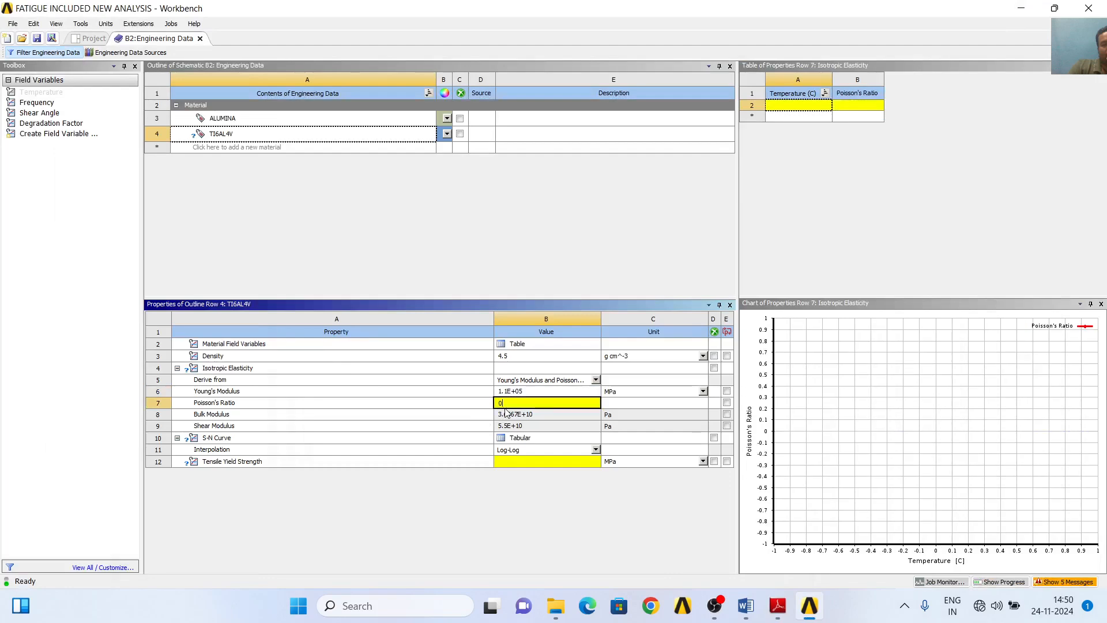
pyautogui.write('.323')
# - Copy the Ti6Al4V yield strength from Table 3 in Adobe Reader and set TI6AL4V's Tensile Yield Strength to 900 MPa in Workbench
pyautogui.click(531, 461)
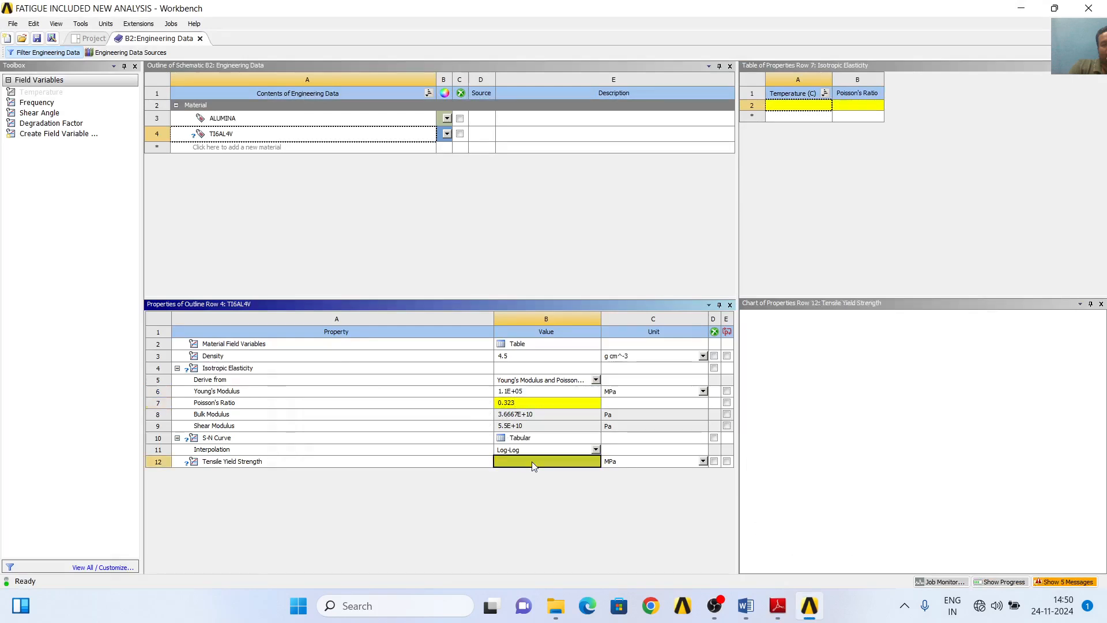
pyautogui.click(777, 606)
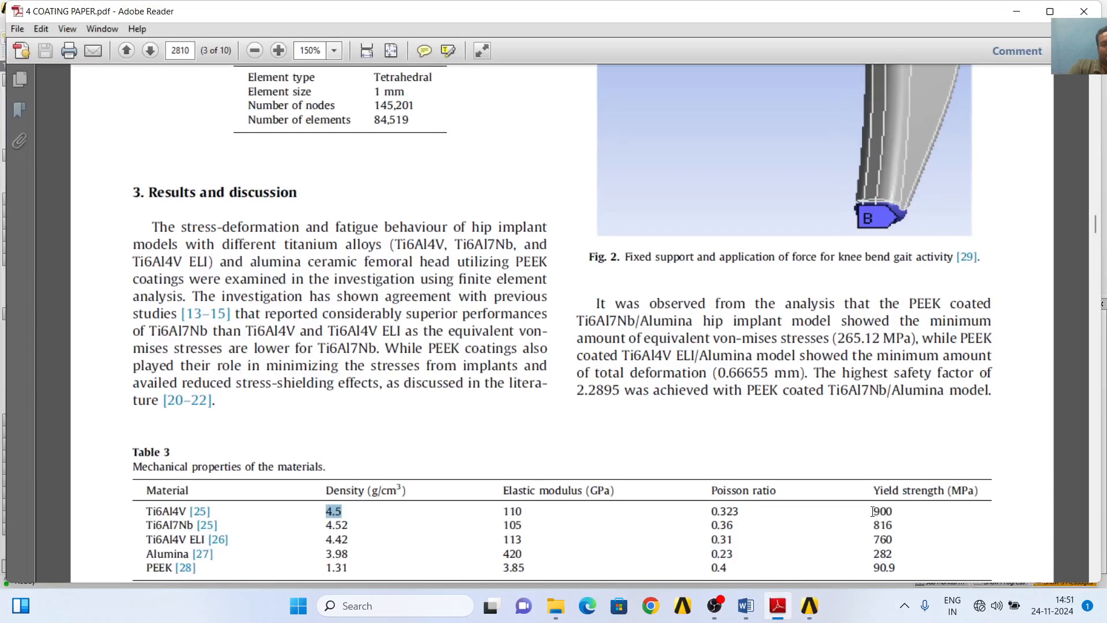
pyautogui.moveTo(872, 511); pyautogui.dragTo(892, 511)
pyautogui.hotkey('ctrl', 'c')
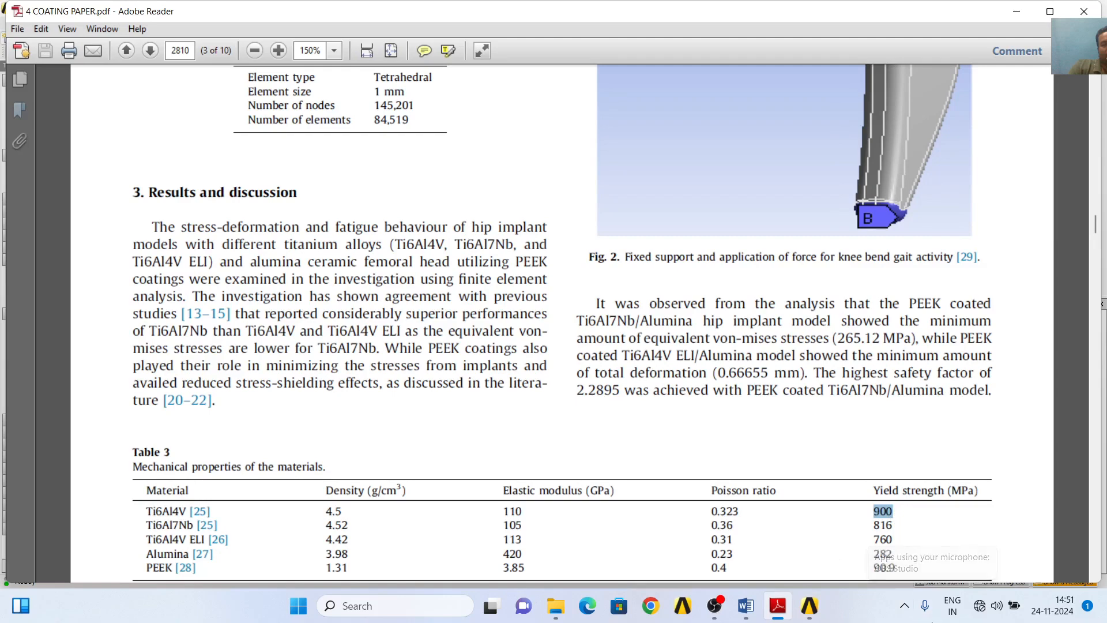
pyautogui.click(814, 616)
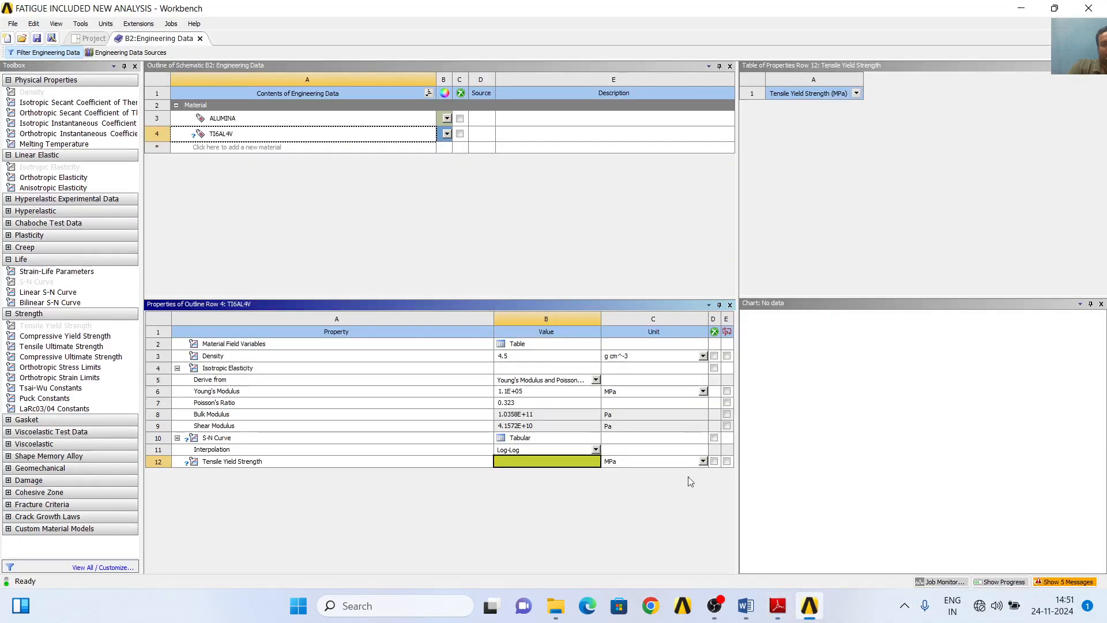
pyautogui.click(550, 461)
pyautogui.hotkey('ctrl', 'v')
pyautogui.press('Return')
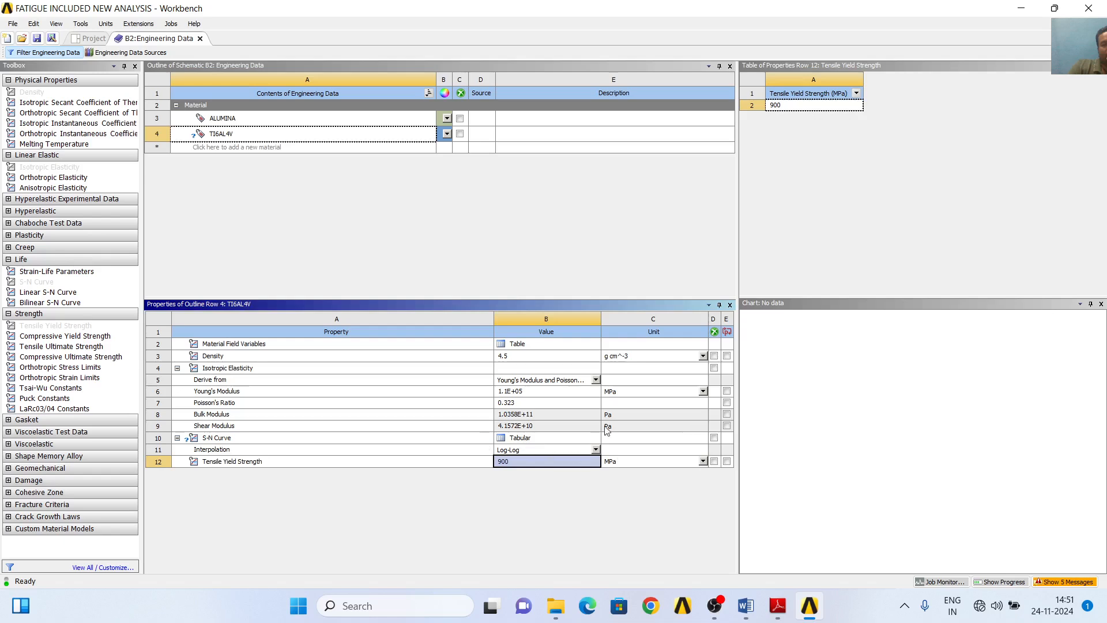
# - Add rows for 10000 and 100000 cycles to TI6AL4V's S-N Curve table
pyautogui.click(219, 444)
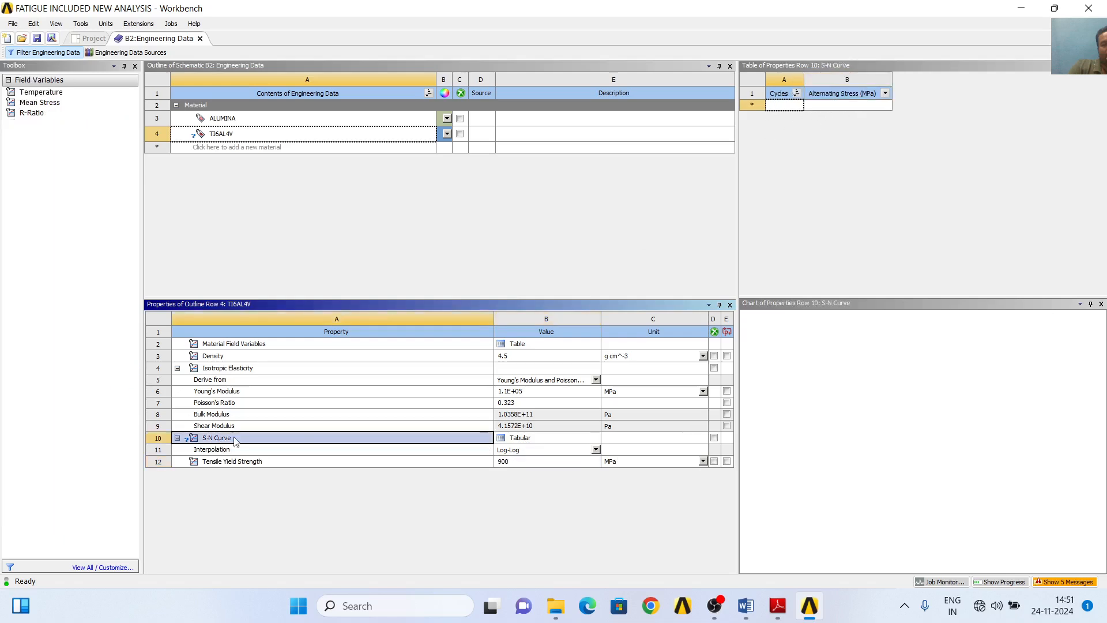
pyautogui.click(785, 106)
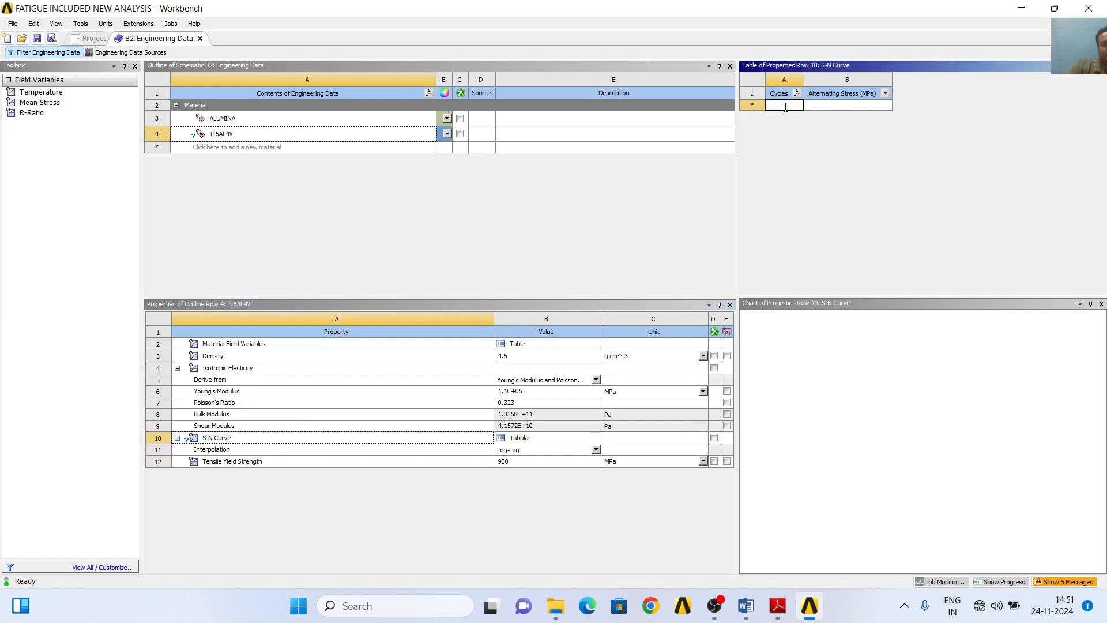
pyautogui.write('10000')
pyautogui.press('Return')
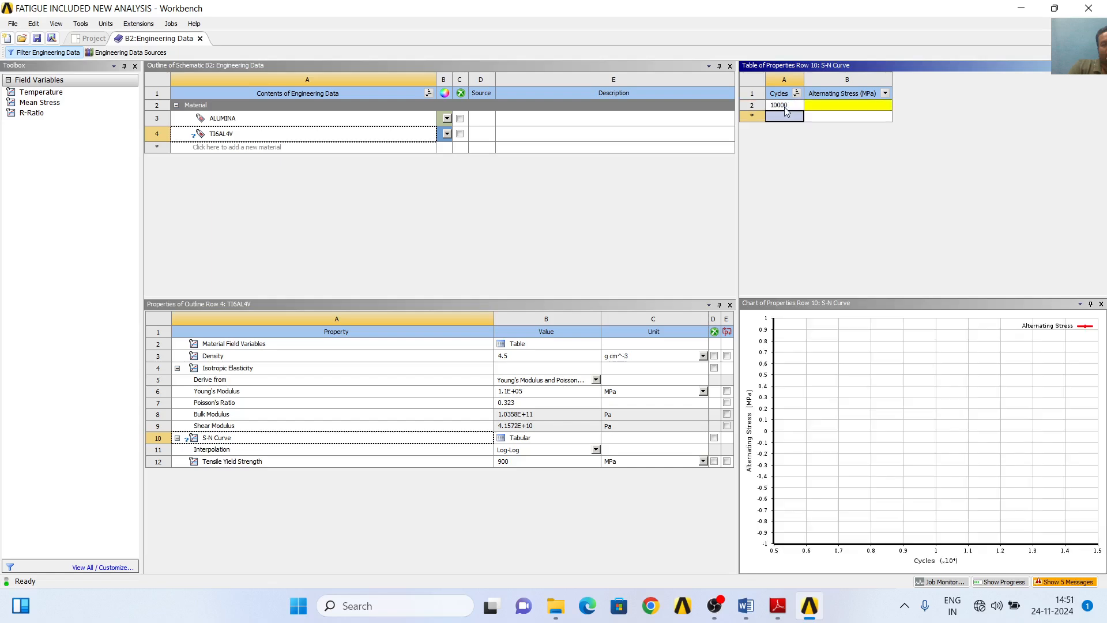
# - Add rows for 1000000 and 10000000 cycles to TI6AL4V's S-N Curve table
pyautogui.write('100000')
pyautogui.press('Return')
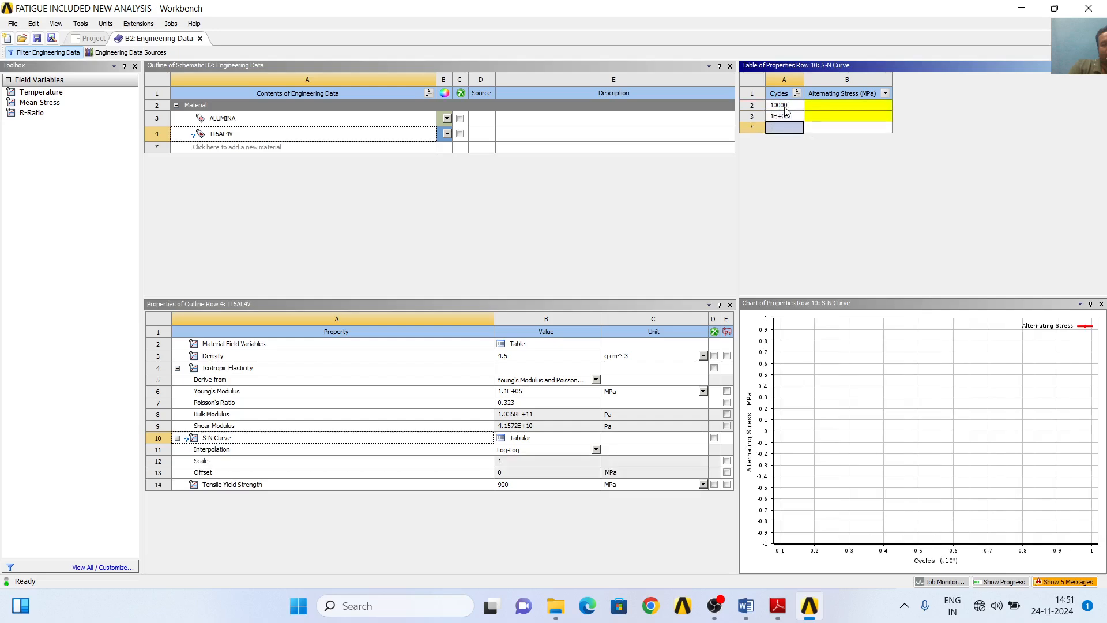
pyautogui.write('100')
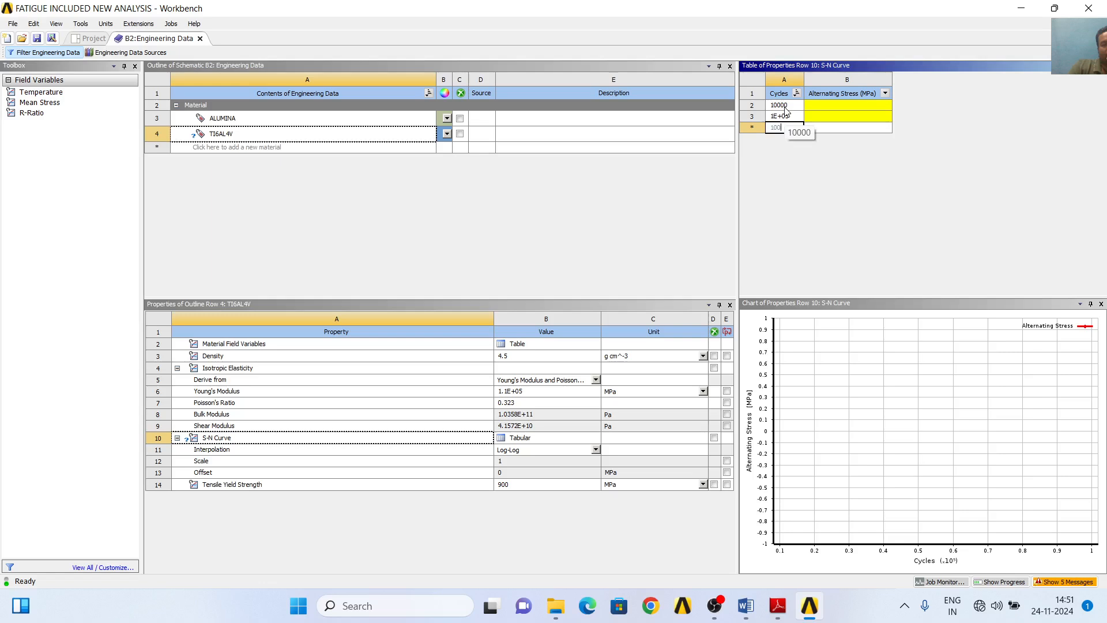
pyautogui.write('0000')
pyautogui.press('Return')
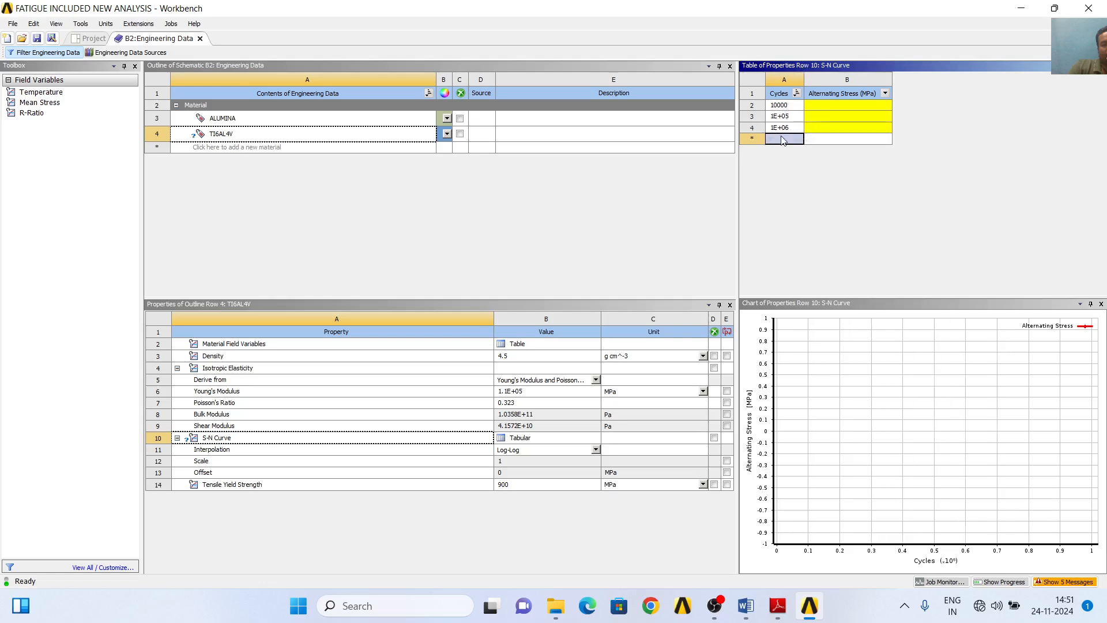
pyautogui.write('10000000')
pyautogui.press('Return')
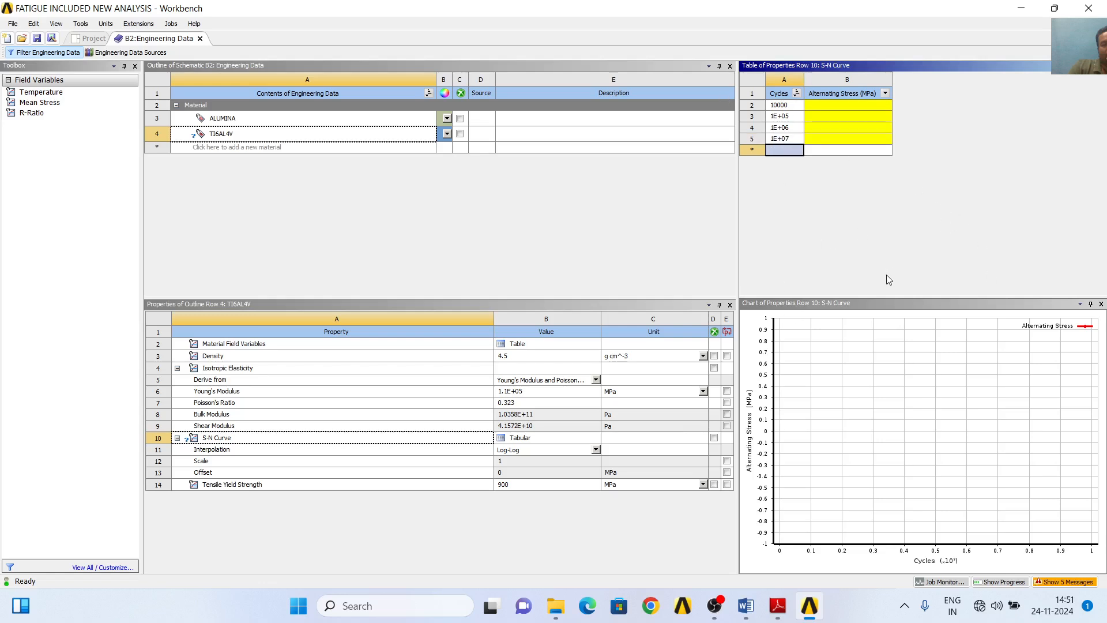
# - Consult the Fig. 3 S-N curves in the coating paper and set TI6AL4V's alternating stress at 10000 cycles to 975 MPa in Workbench
pyautogui.click(778, 606)
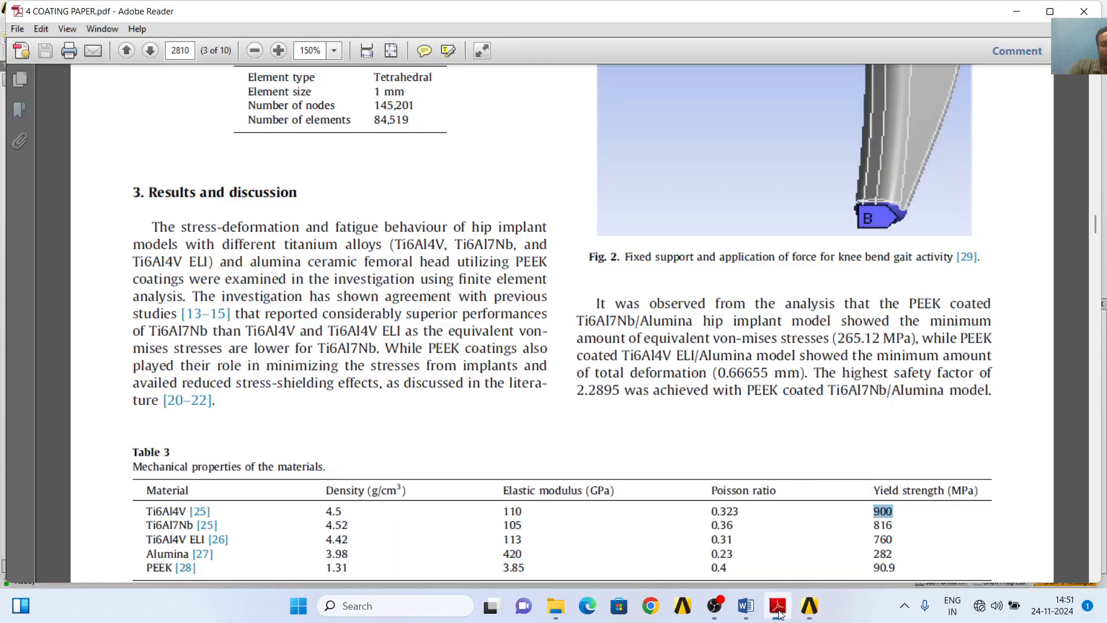
pyautogui.scroll(-10, 414, 439)
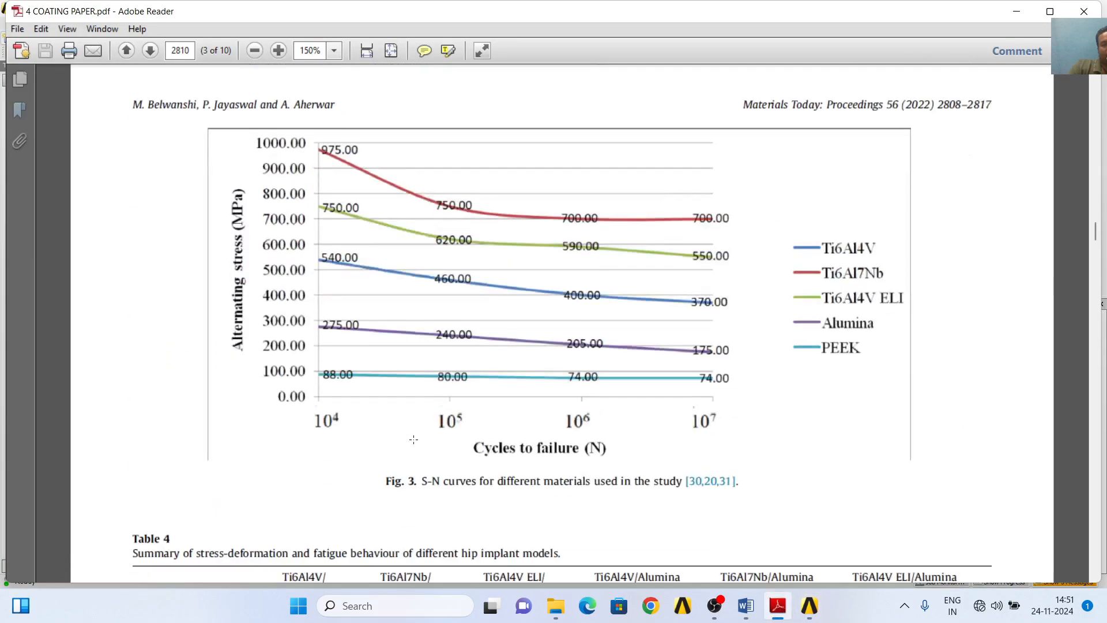
pyautogui.scroll(-1, 413, 439)
pyautogui.scroll(1, 364, 363)
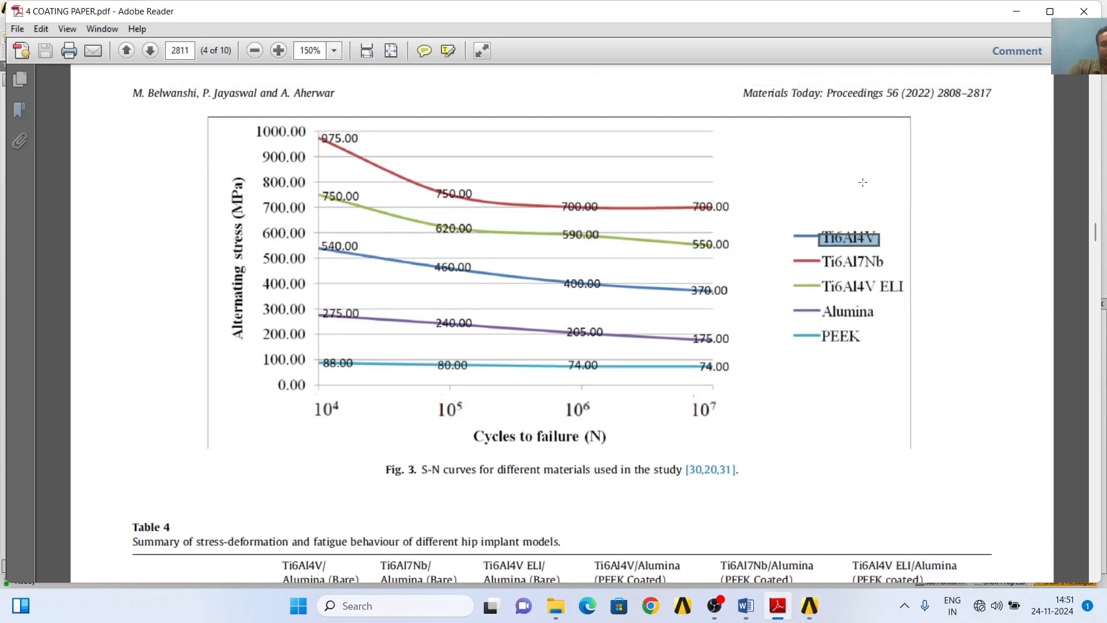
pyautogui.click(726, 206)
pyautogui.click(153, 366)
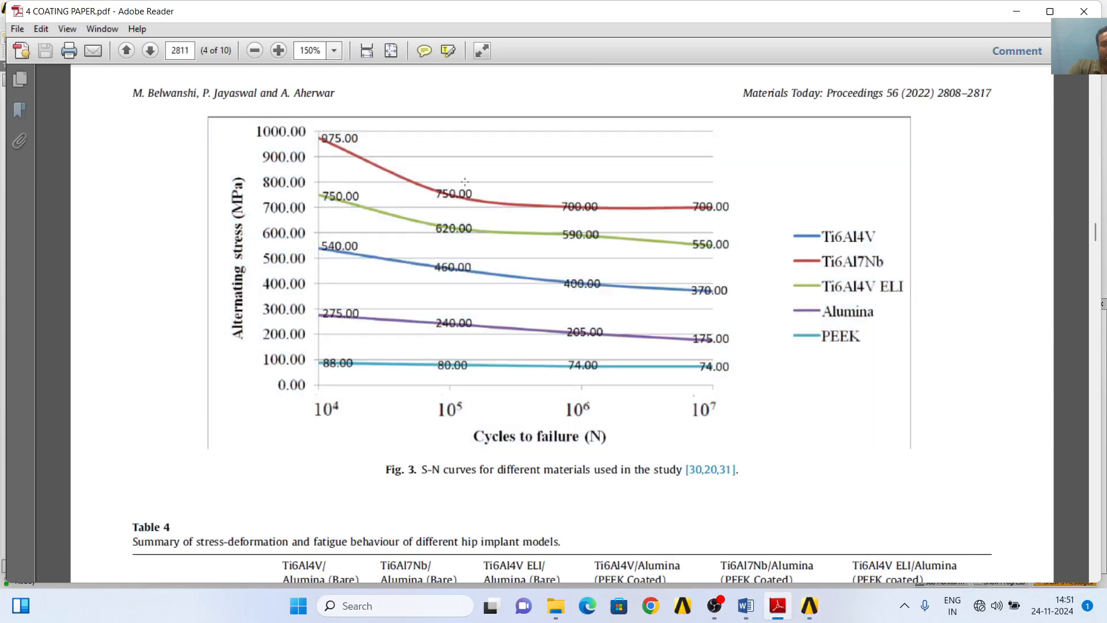
pyautogui.click(814, 612)
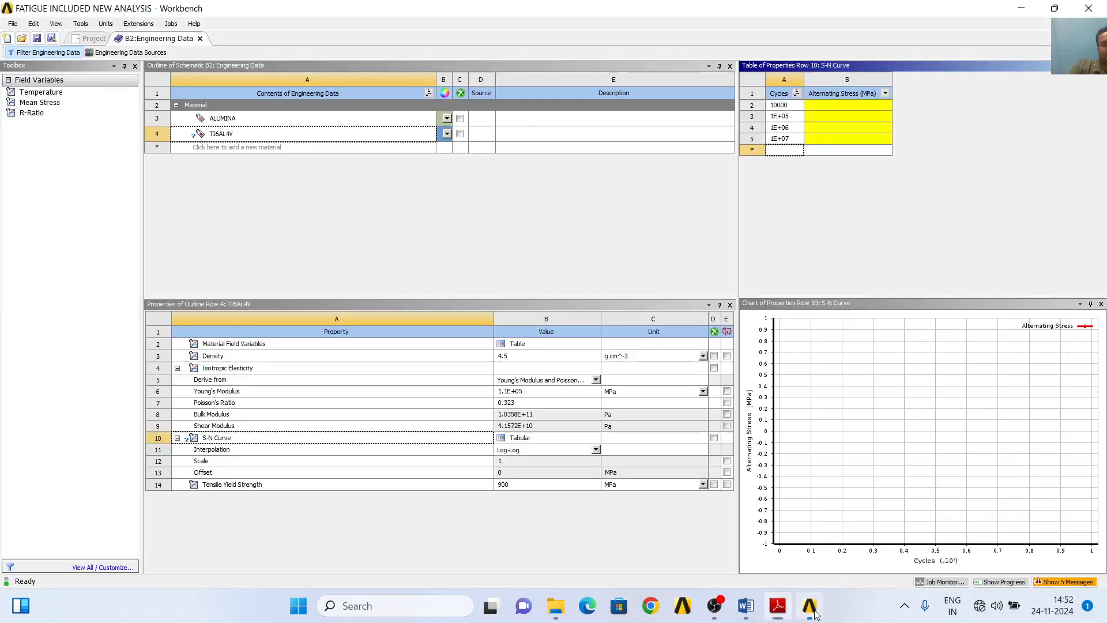
pyautogui.click(845, 106)
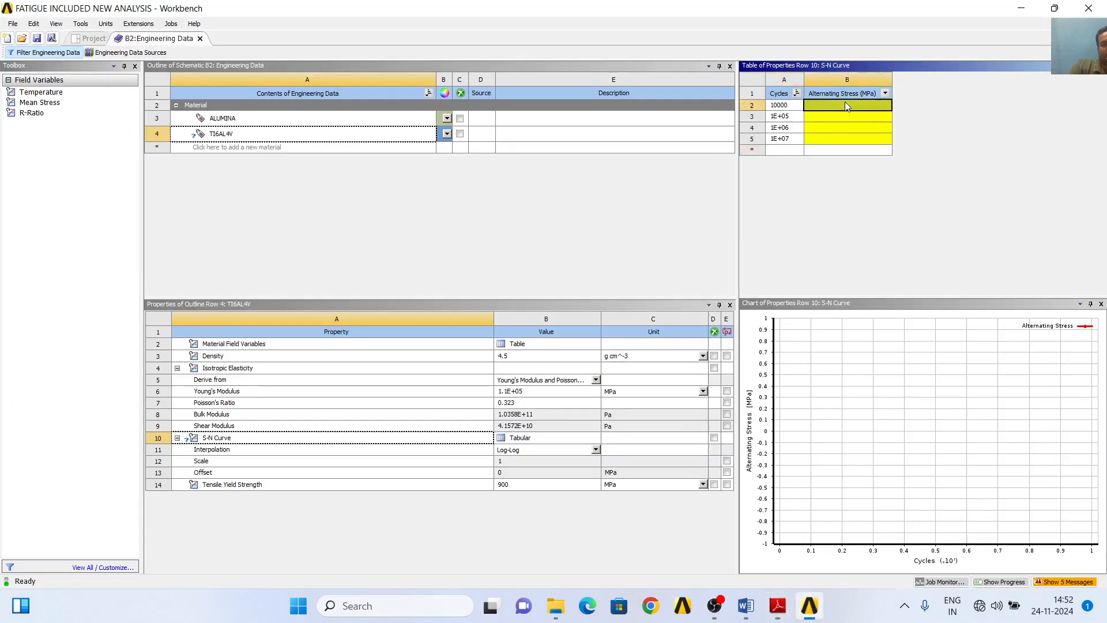
pyautogui.write('975')
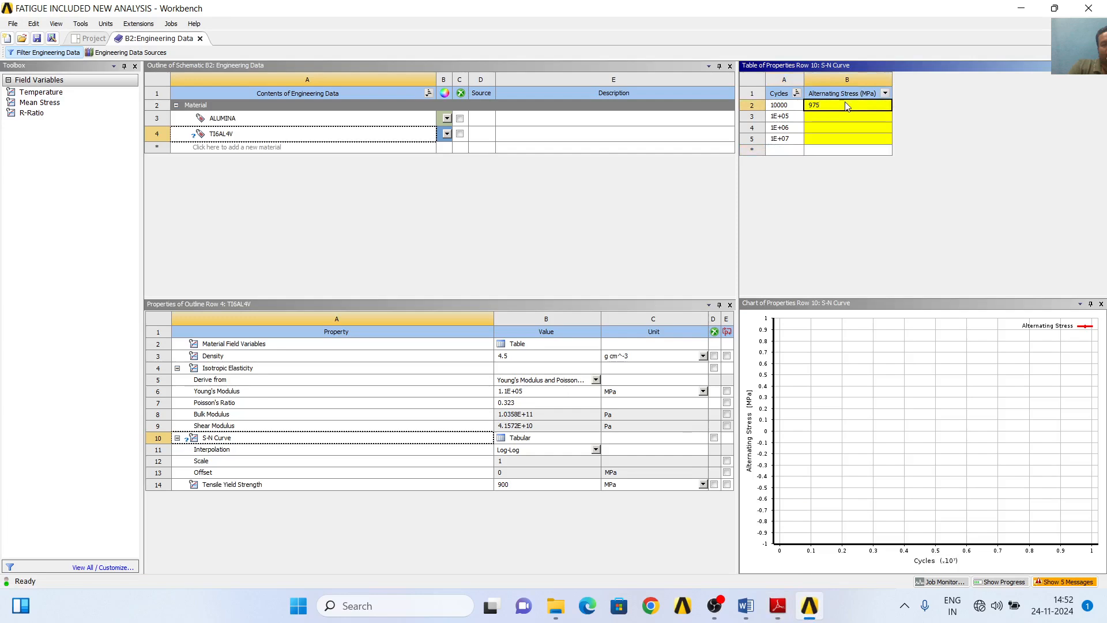
pyautogui.press('Return')
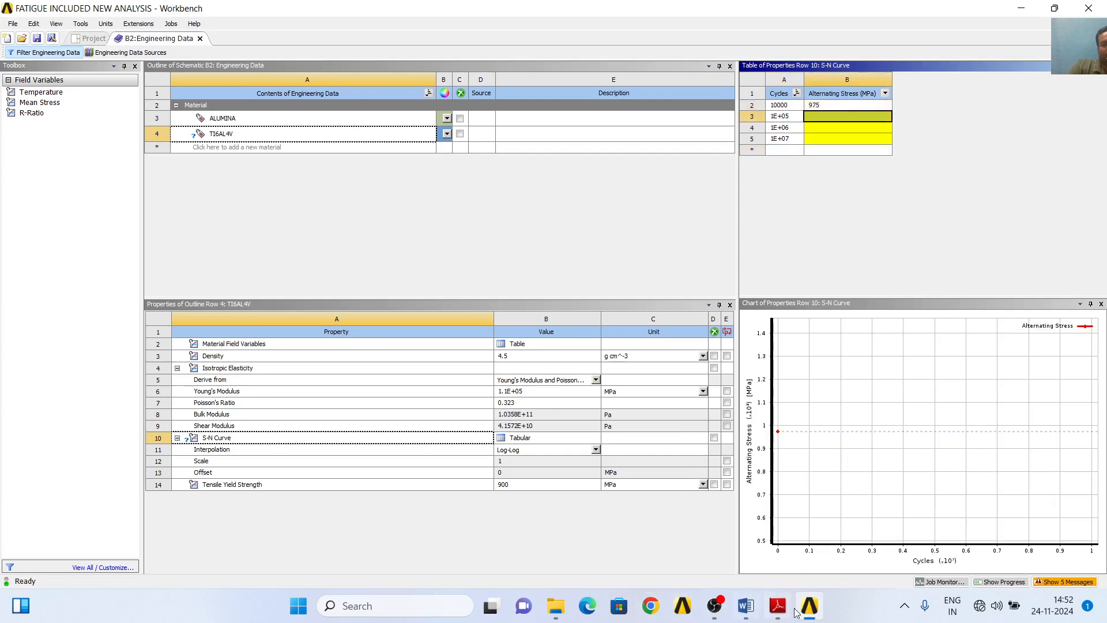
# - Recheck the Fig. 3 S-N curves and set TI6AL4V's alternating stress at 1E+05 cycles to 750 MPa
pyautogui.click(816, 617)
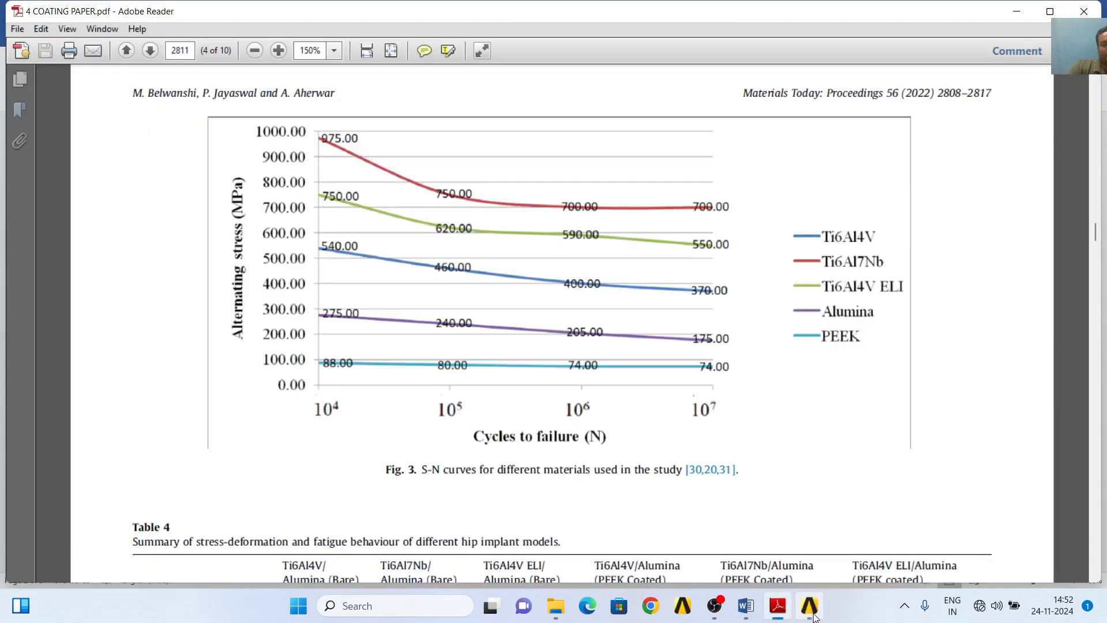
pyautogui.click(813, 616)
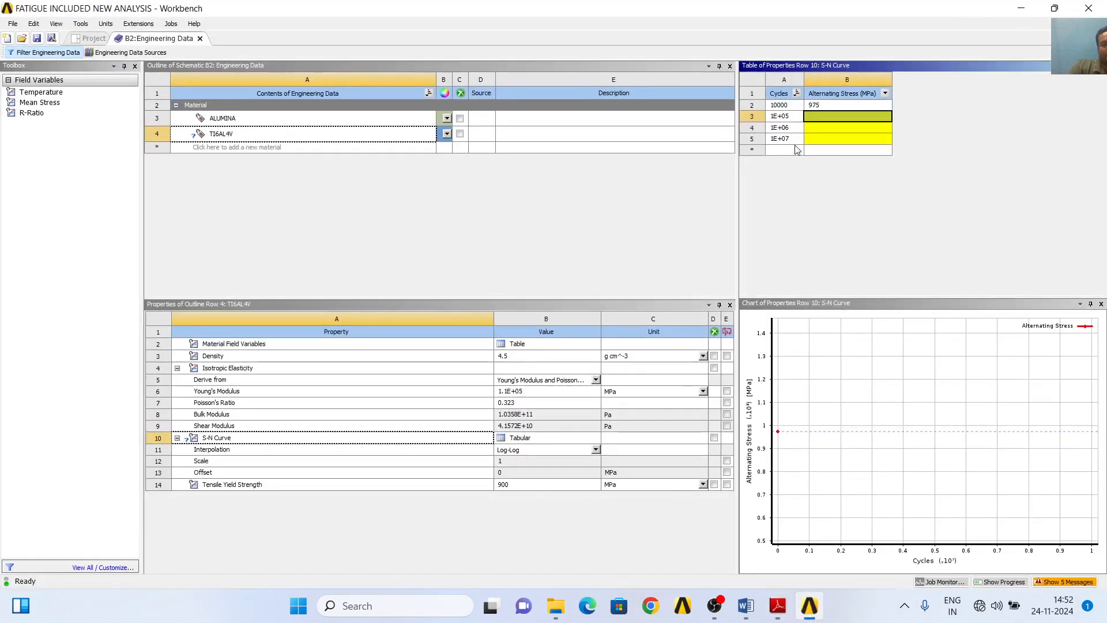
pyautogui.write('750')
pyautogui.press('Return')
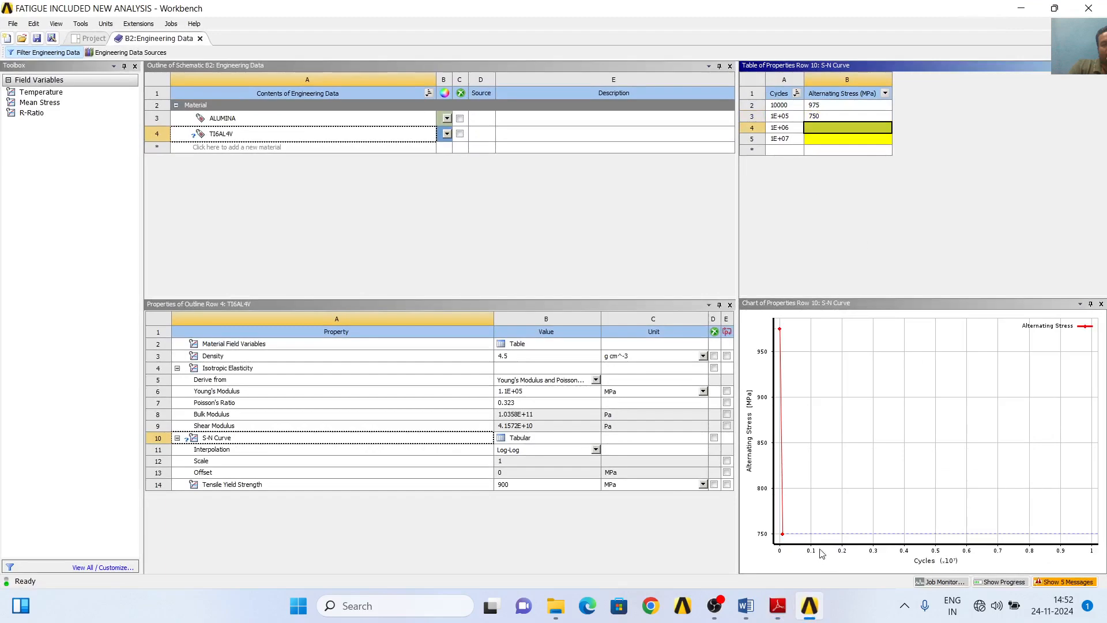
# - Set TI6AL4V's alternating stress to 700 MPa at both 1E+06 and 1E+07 cycles, and return to Fig. 3 in Adobe Reader
pyautogui.click(816, 616)
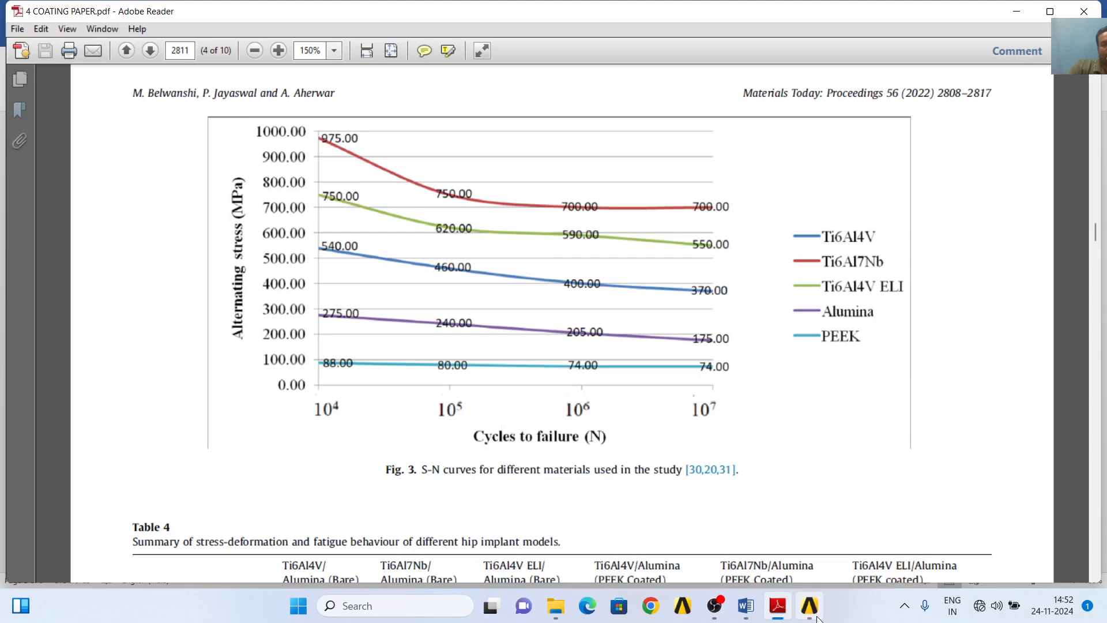
pyautogui.click(816, 616)
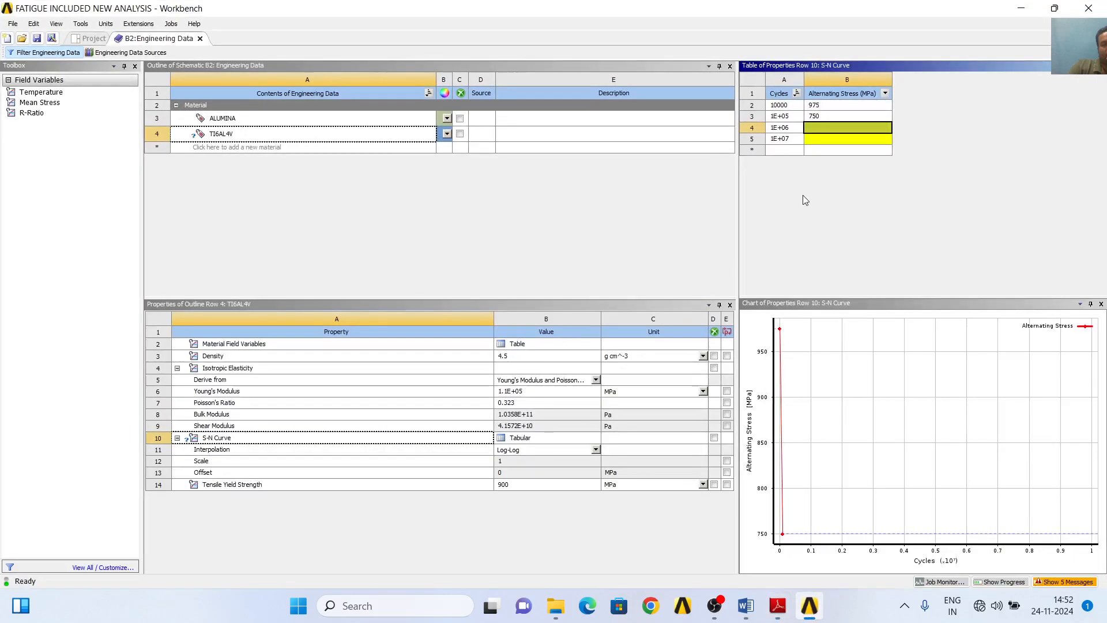
pyautogui.write('700')
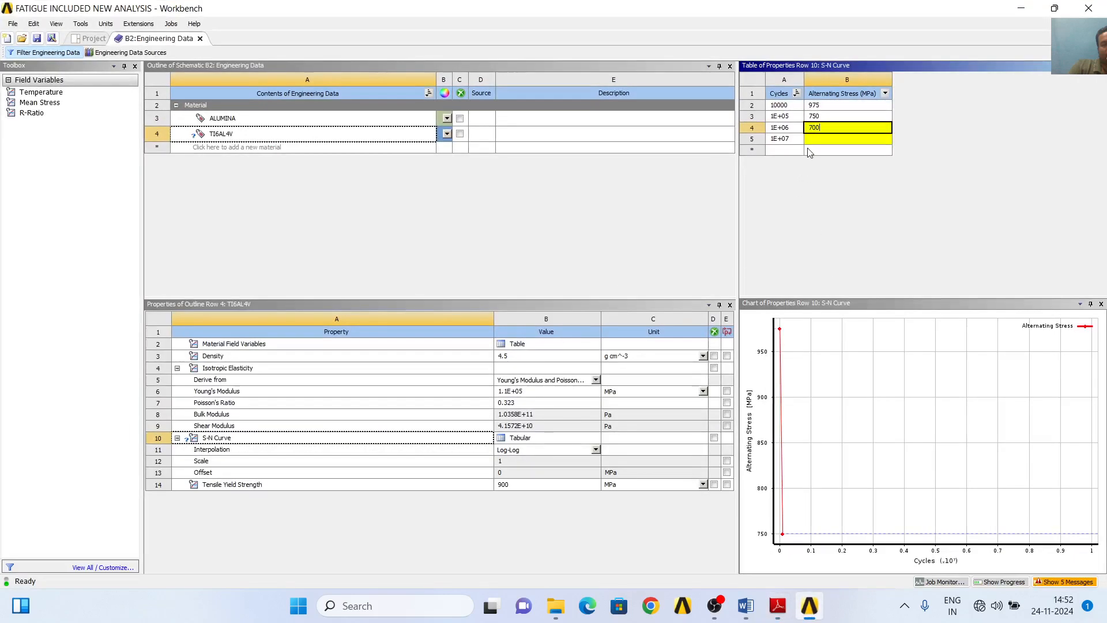
pyautogui.click(830, 142)
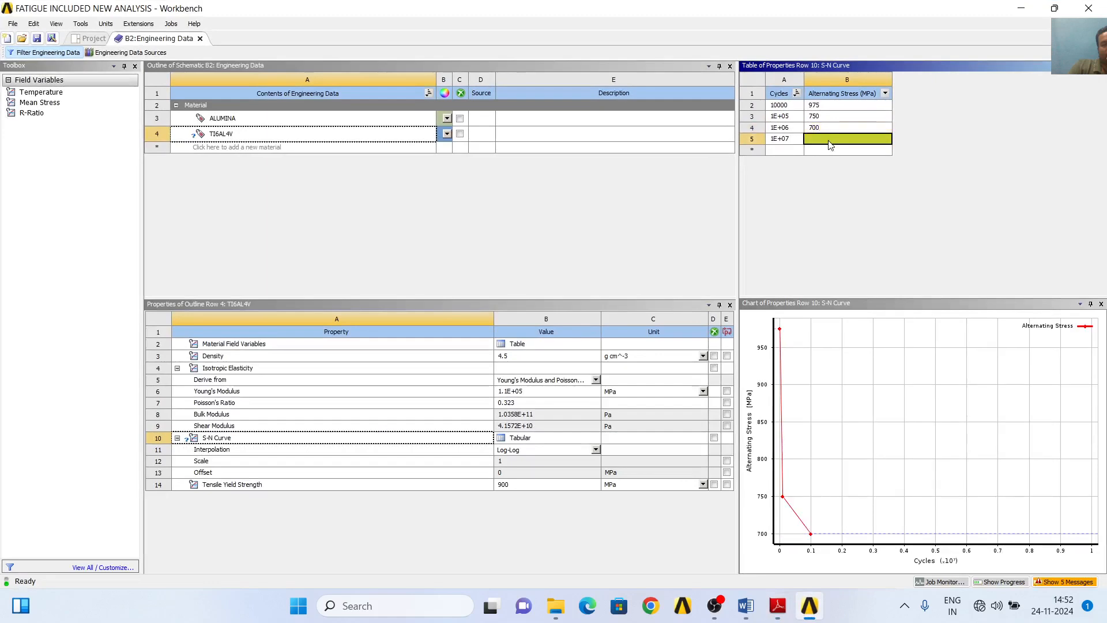
pyautogui.write('700')
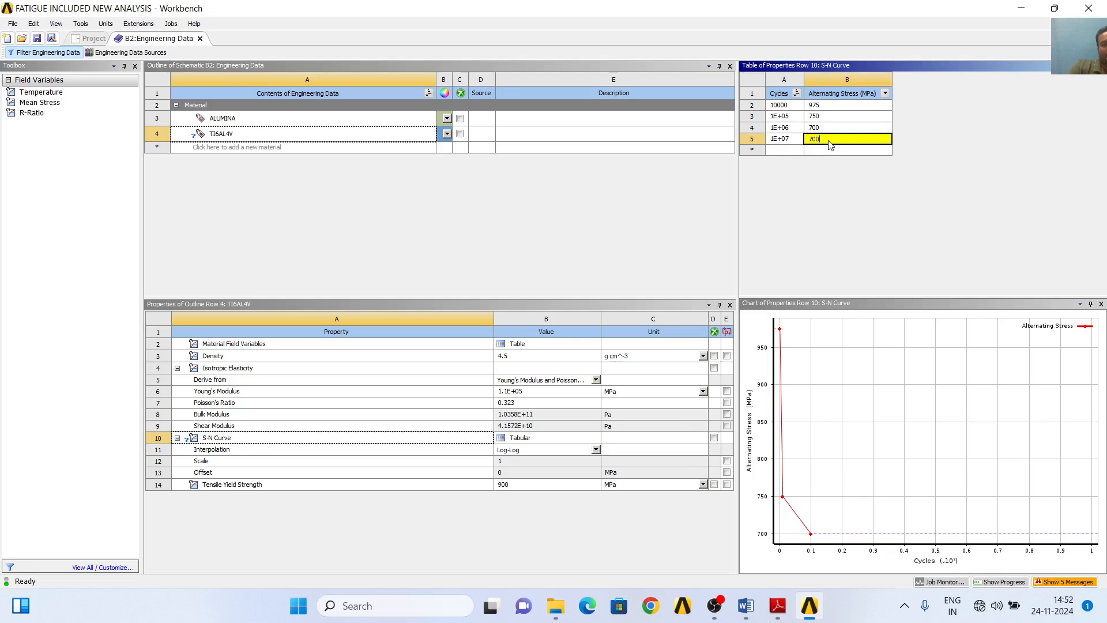
pyautogui.press('Return')
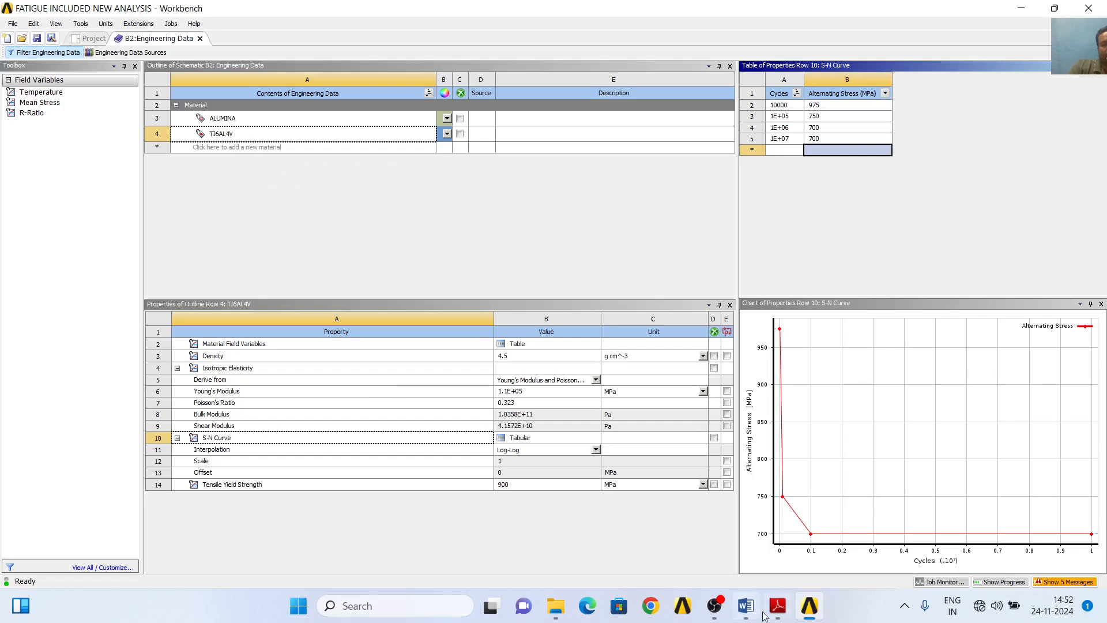
pyautogui.click(788, 616)
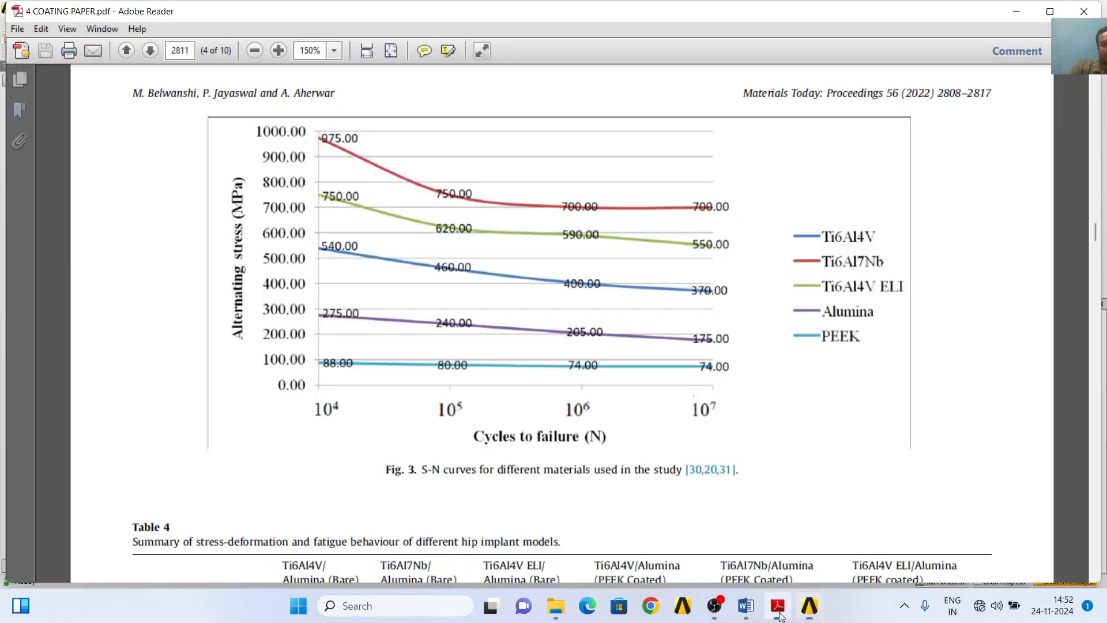
# - Review the coating paper's Tables 1 to 4, methodology text, and the Fig. 2 support and force setup
pyautogui.scroll(-3, 655, 497)
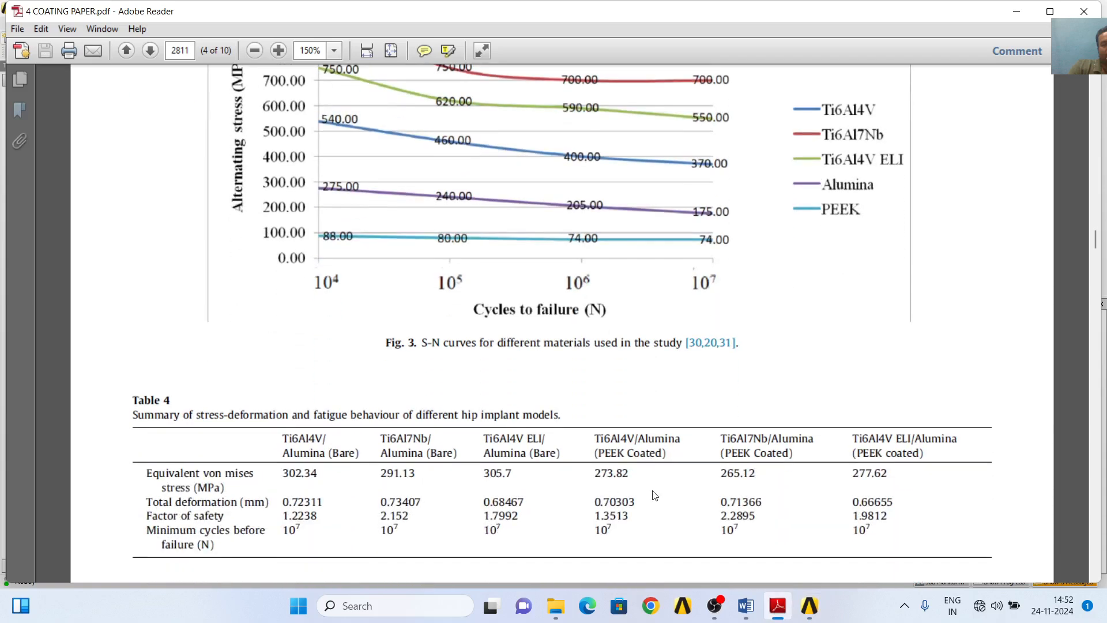
pyautogui.scroll(10, 656, 495)
pyautogui.scroll(-1, 659, 490)
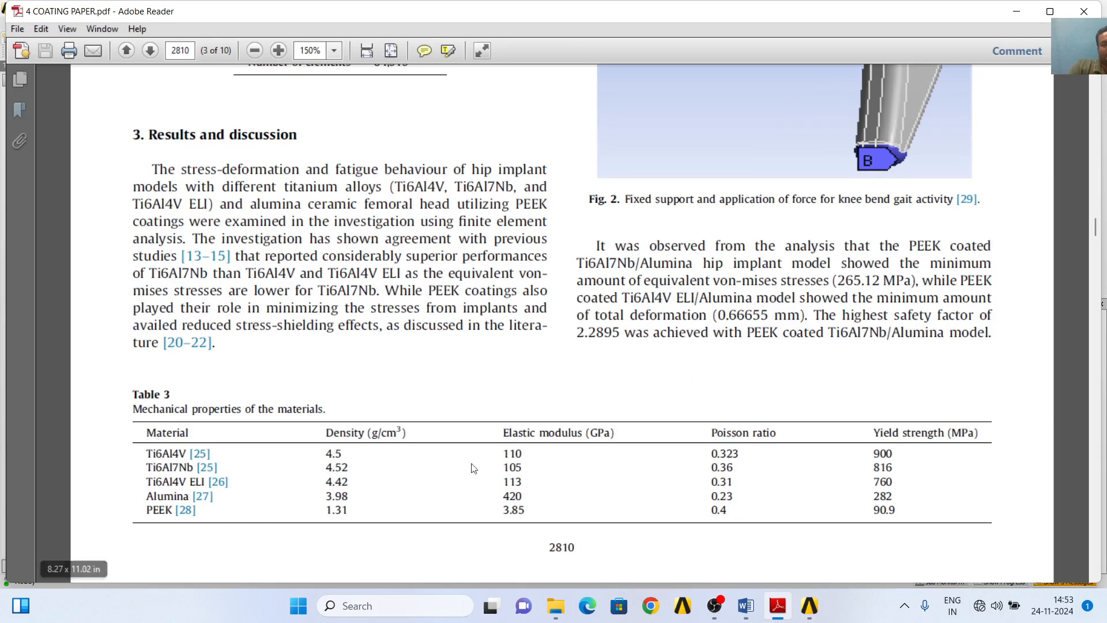
pyautogui.moveTo(1095, 225); pyautogui.dragTo(1095, 84)
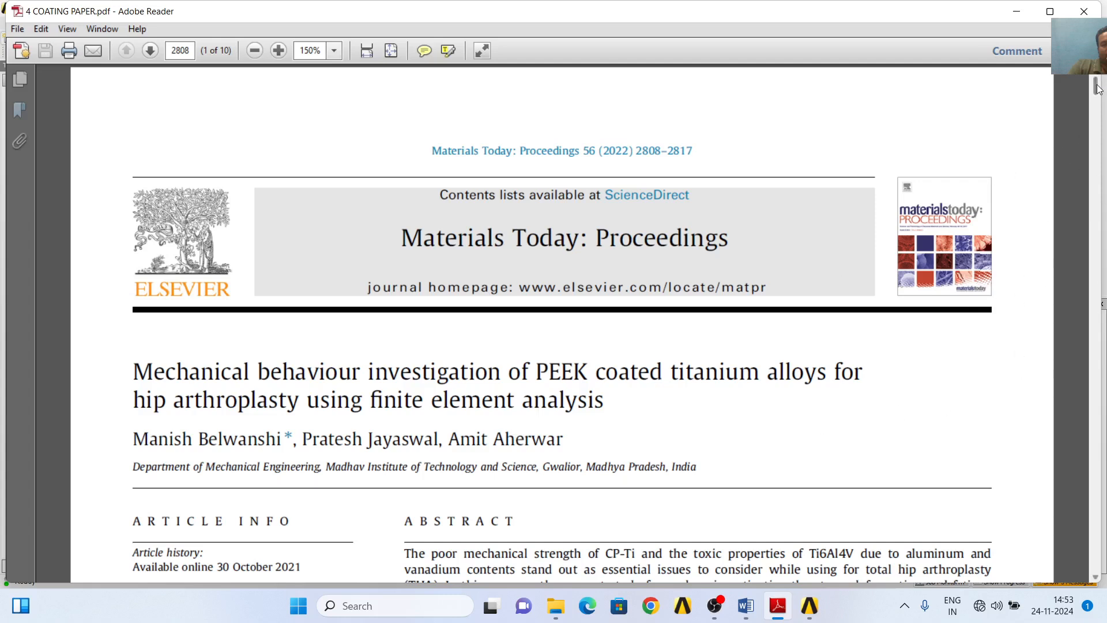
pyautogui.moveTo(1097, 89); pyautogui.dragTo(1097, 134)
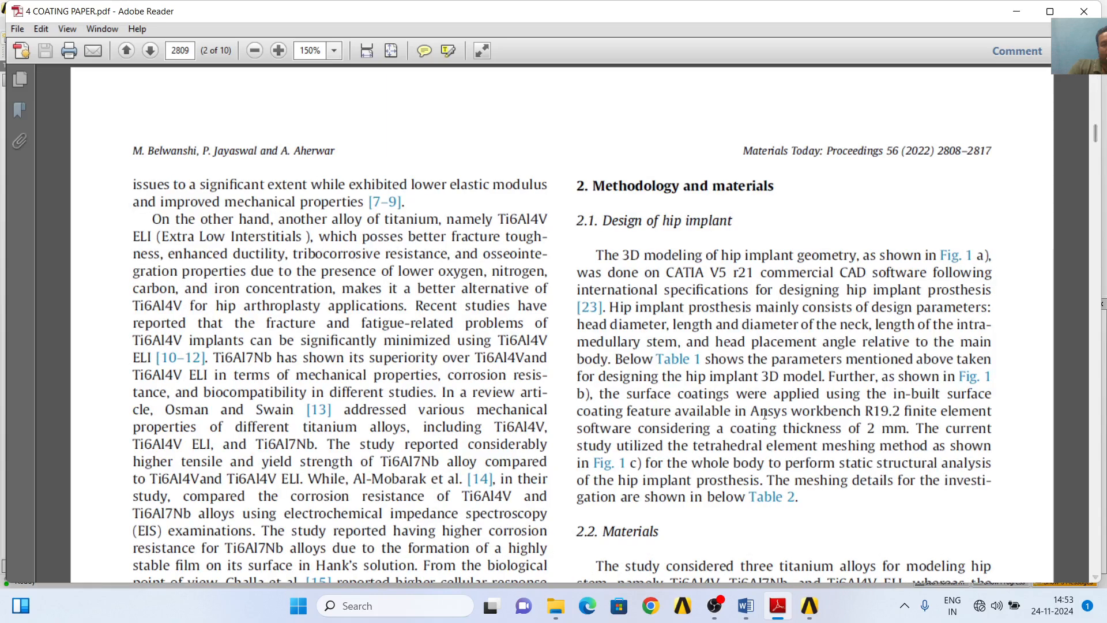
pyautogui.scroll(-8, 765, 414)
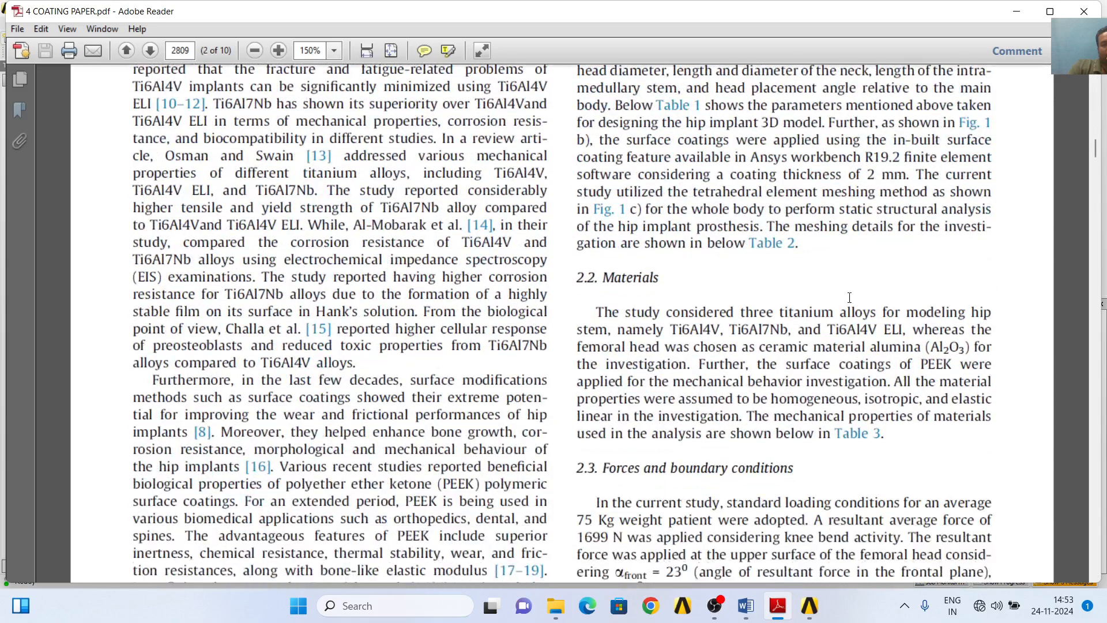
pyautogui.moveTo(1097, 148); pyautogui.dragTo(1097, 220)
pyautogui.scroll(-10, 945, 337)
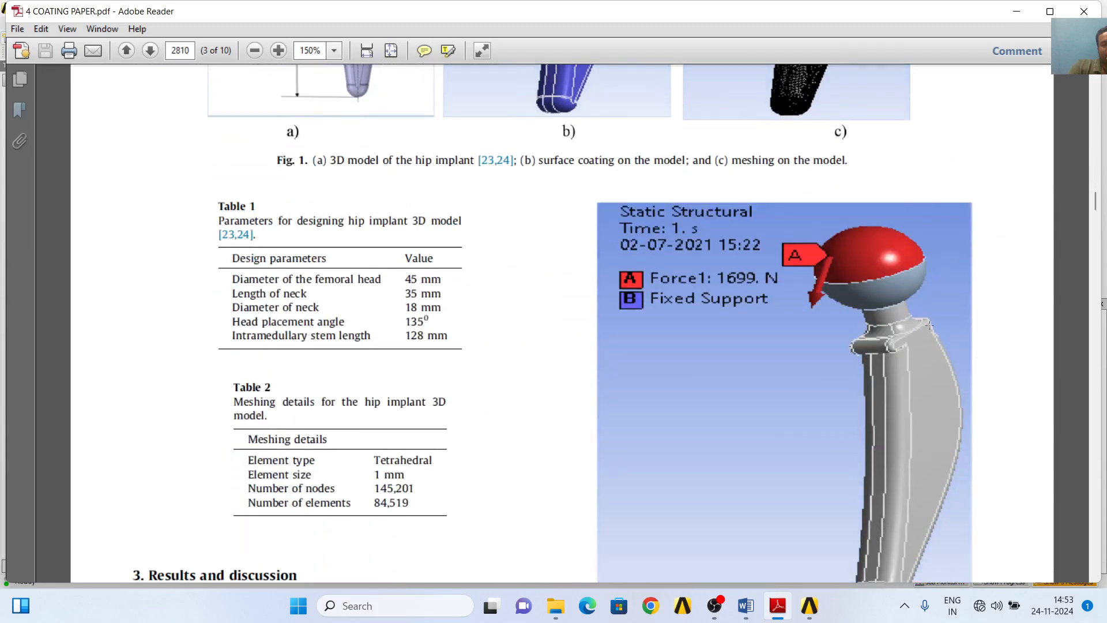
pyautogui.scroll(-3, 928, 326)
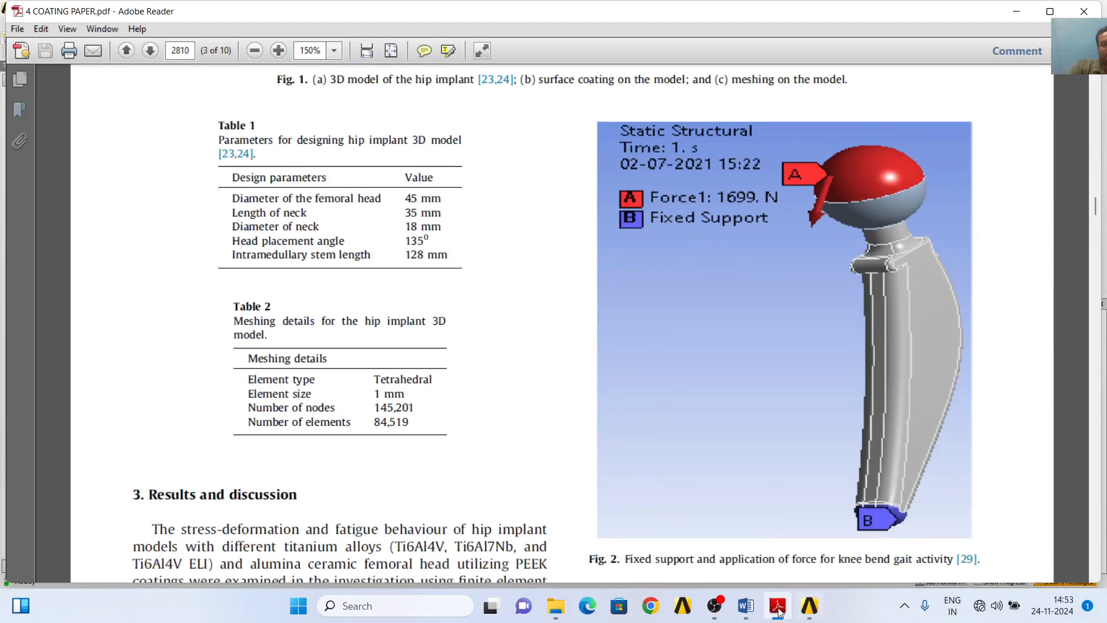
# - In Workbench, share the TI6AL4V system's geometry with Static Structural system B and open B's model in Mechanical
pyautogui.click(809, 606)
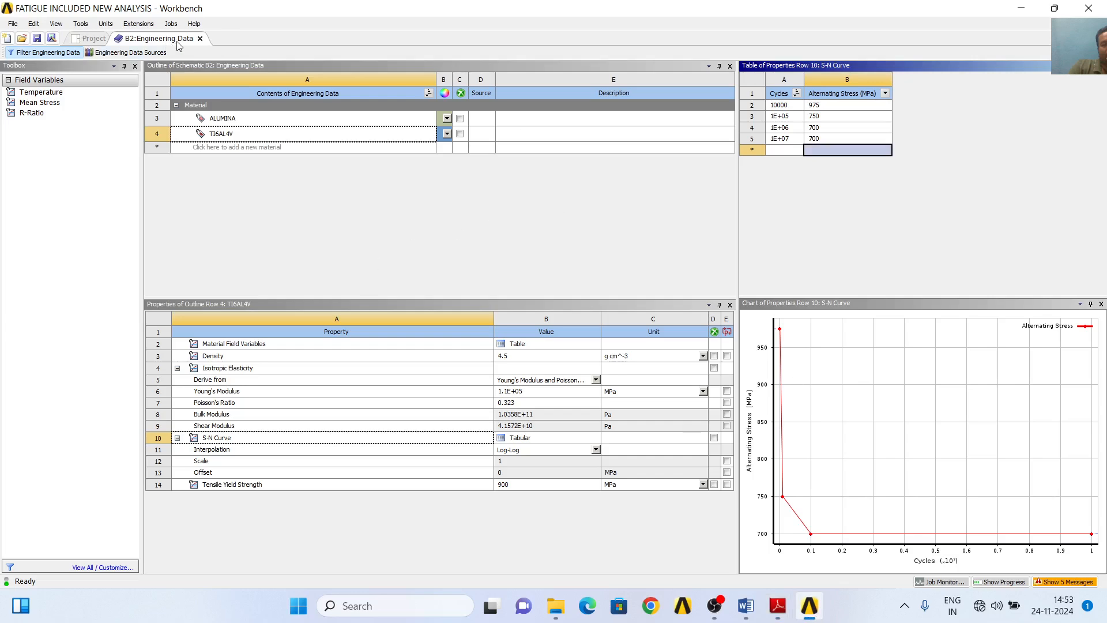
pyautogui.click(199, 38)
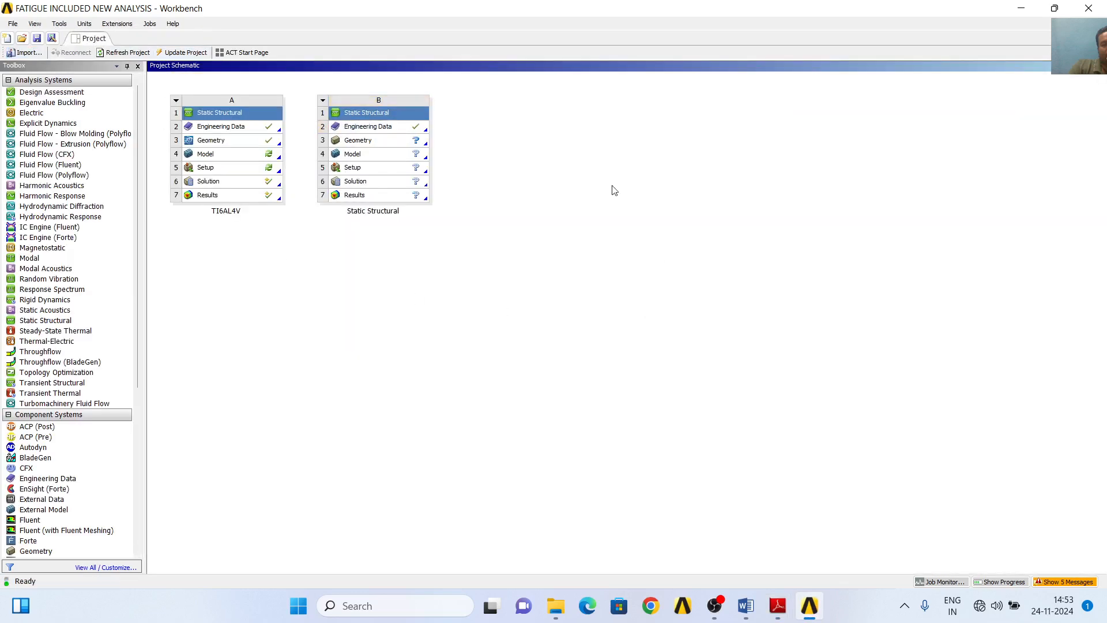
pyautogui.moveTo(226, 142); pyautogui.dragTo(357, 144)
pyautogui.rightClick(406, 156)
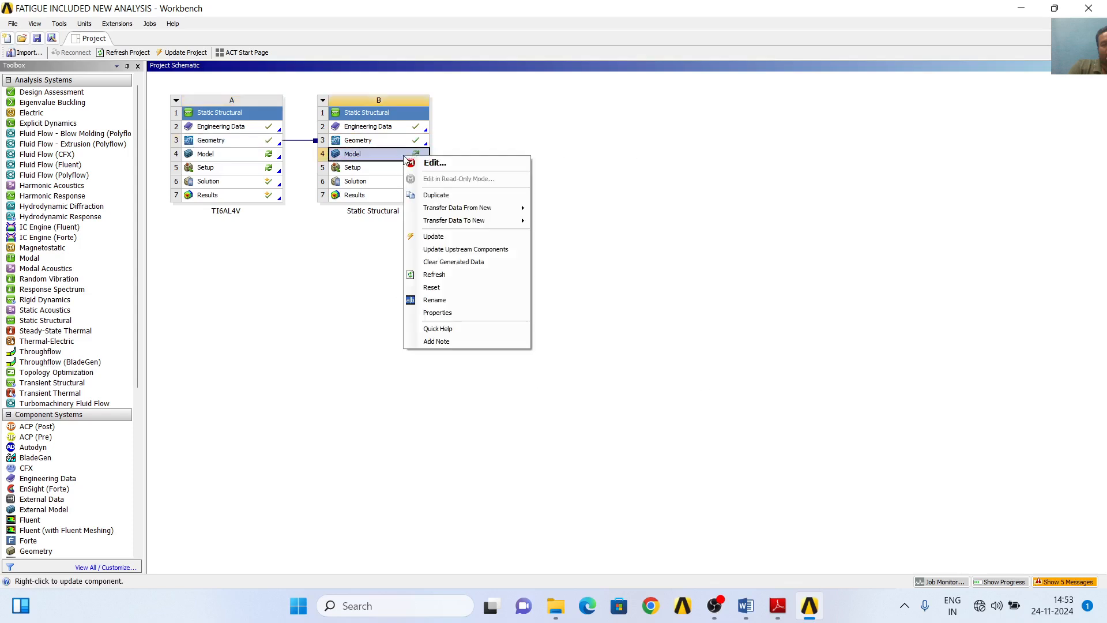
pyautogui.click(446, 164)
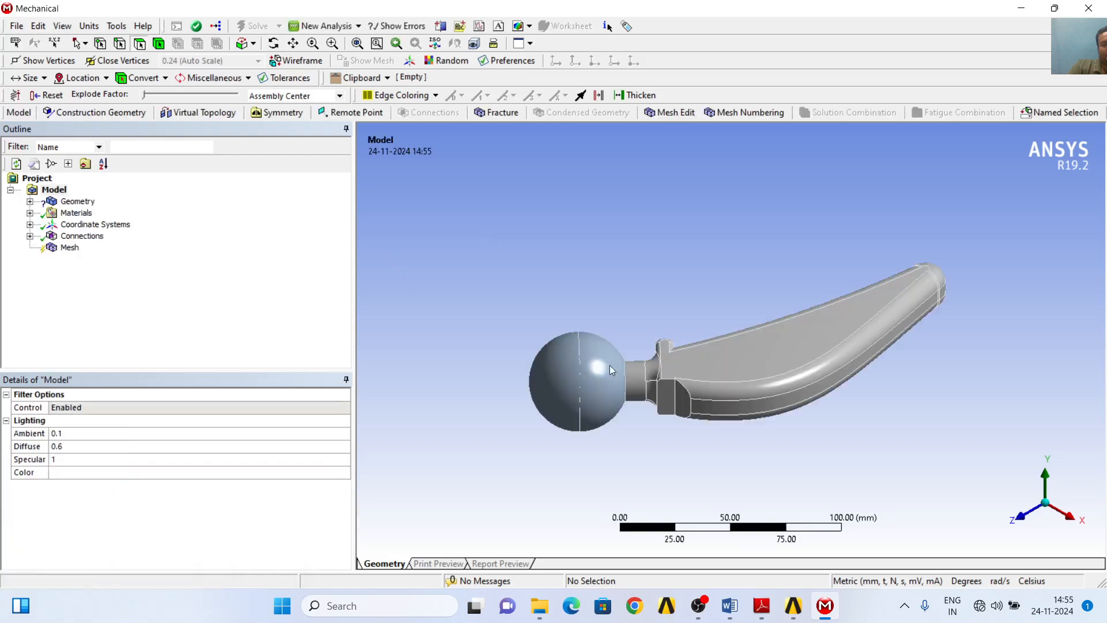
# - Assign the TI6AL4V material to the HIP STEM 23 MAY 21\PartBody body
pyautogui.click(1049, 493)
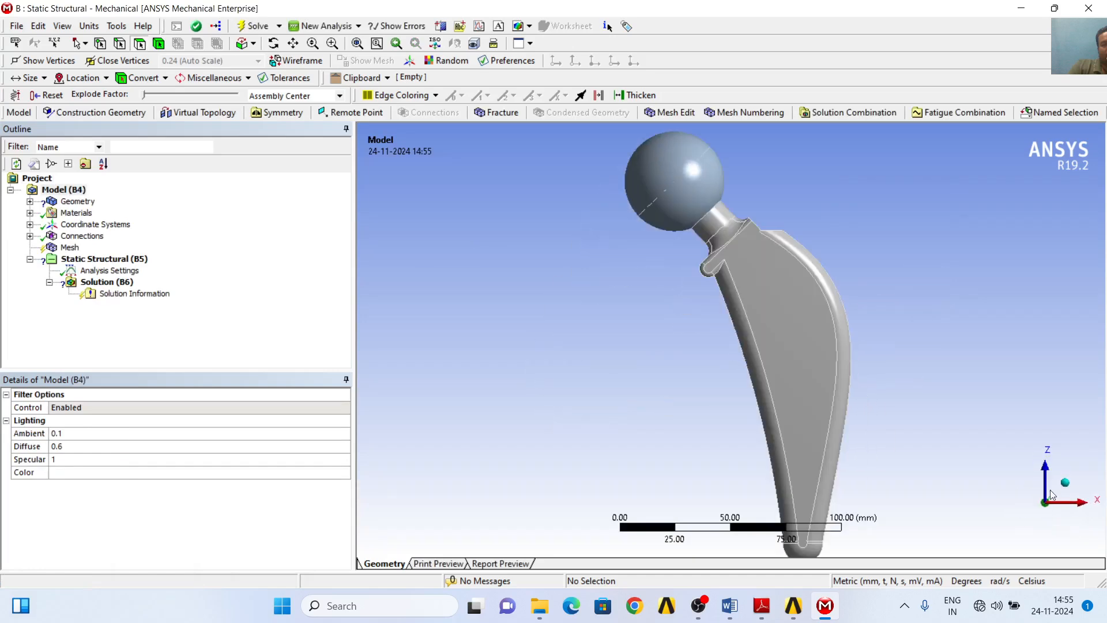
pyautogui.scroll(2, 913, 377)
pyautogui.scroll(-3, 914, 378)
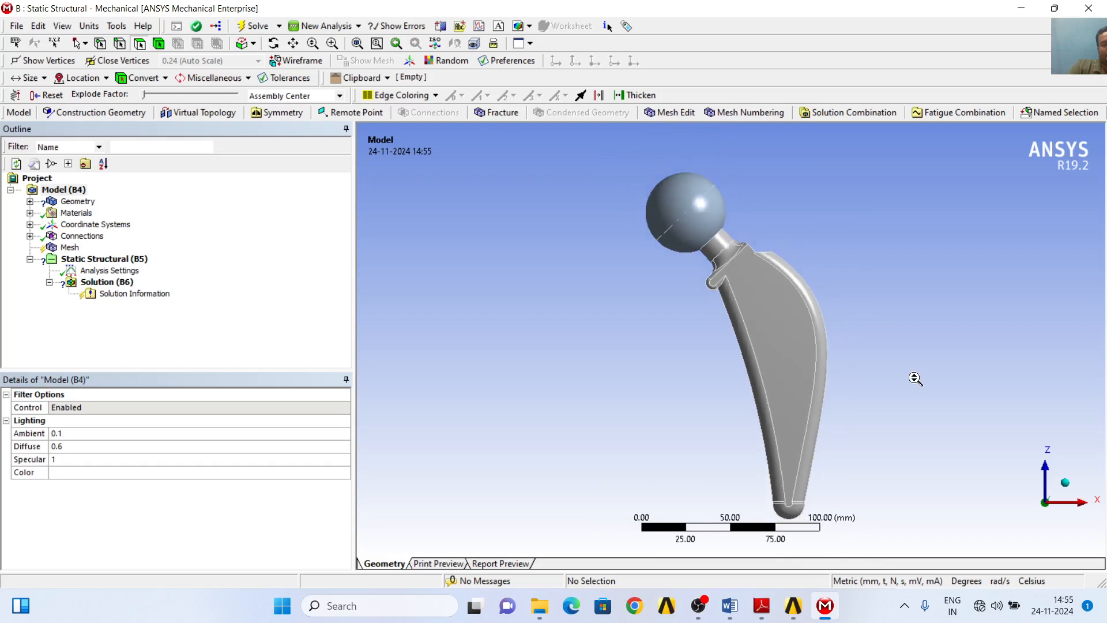
pyautogui.scroll(-1, 915, 378)
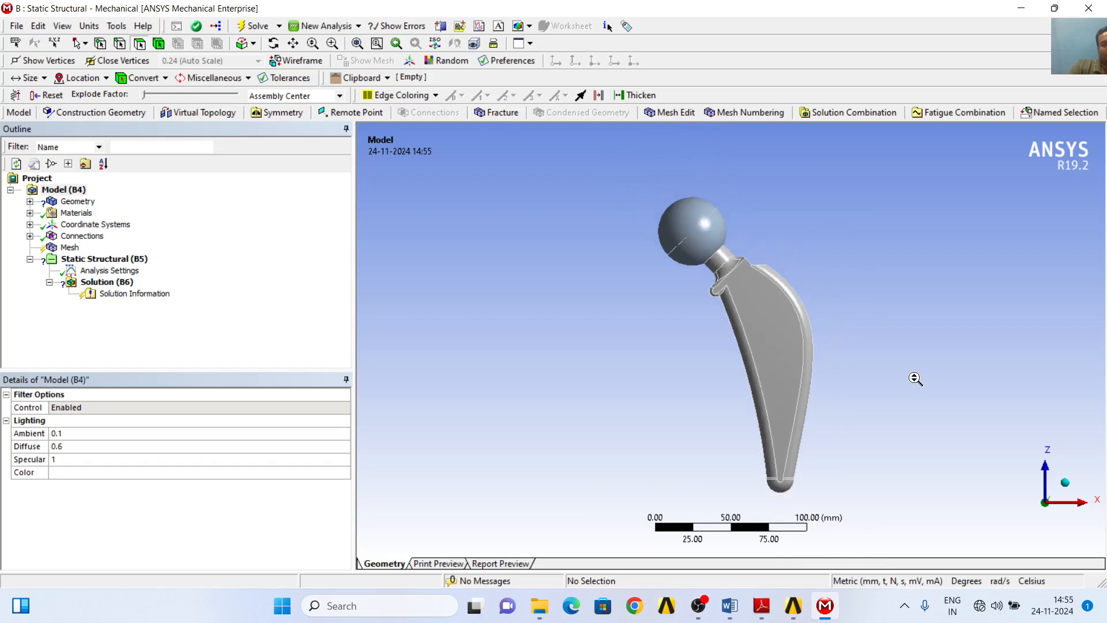
pyautogui.click(30, 201)
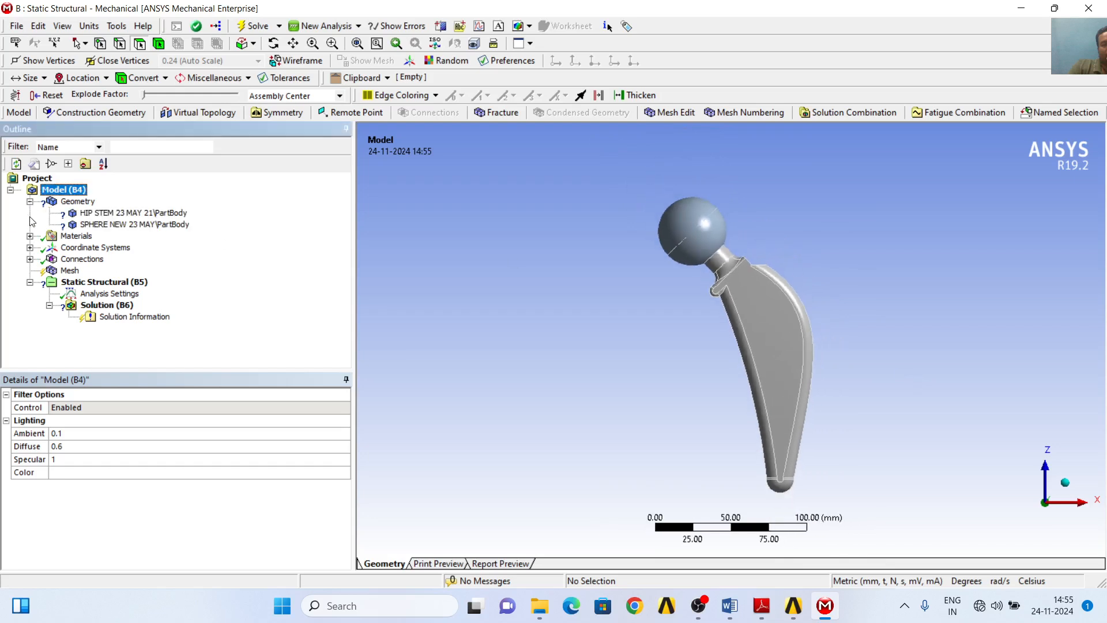
pyautogui.click(155, 213)
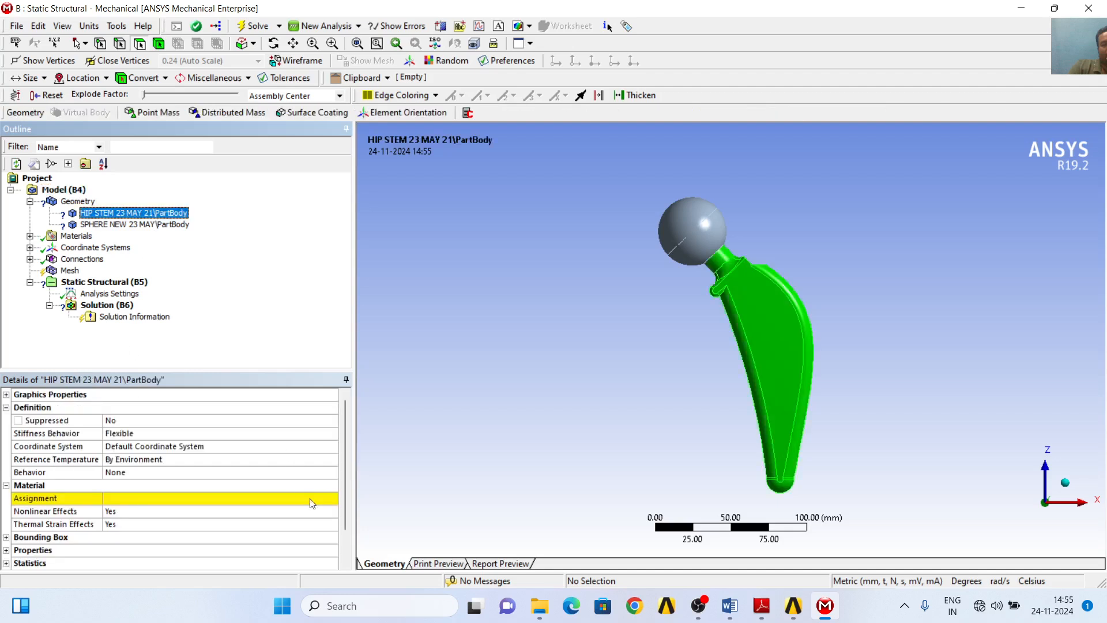
pyautogui.click(332, 499)
pyautogui.click(332, 499)
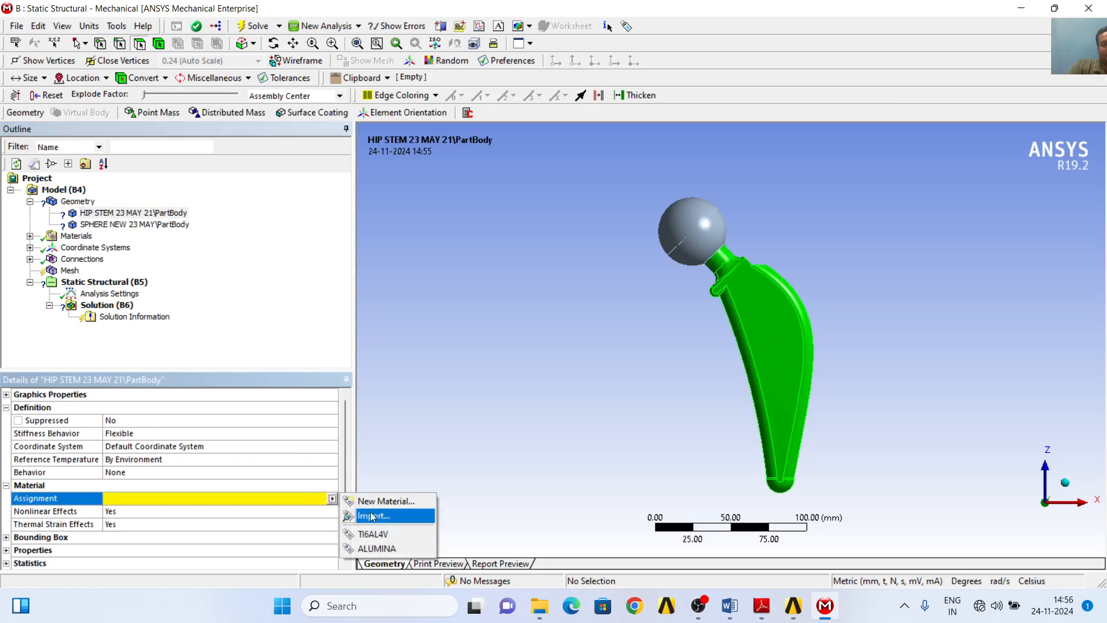
pyautogui.click(385, 534)
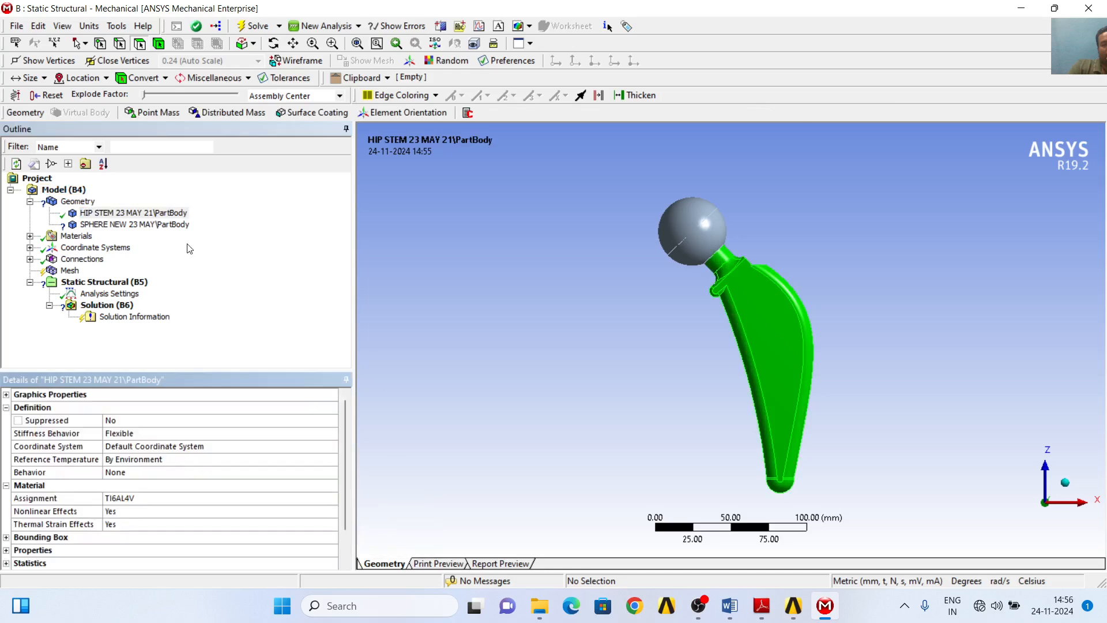
# - Assign the ALUMINA material to the SPHERE NEW 23 MAY\PartBody body
pyautogui.click(144, 230)
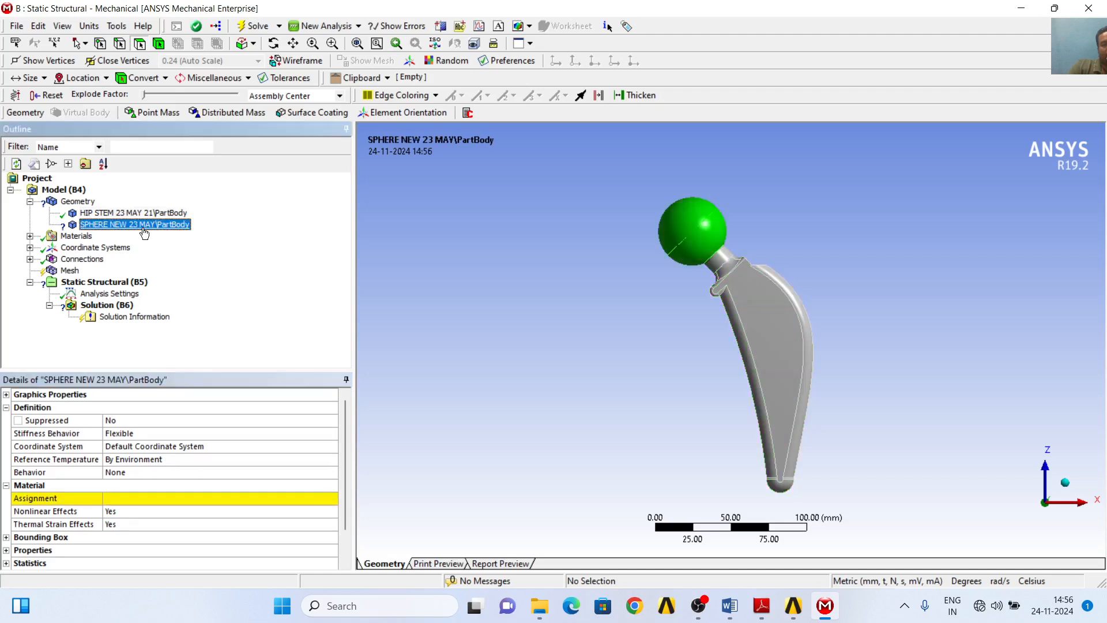
pyautogui.click(332, 500)
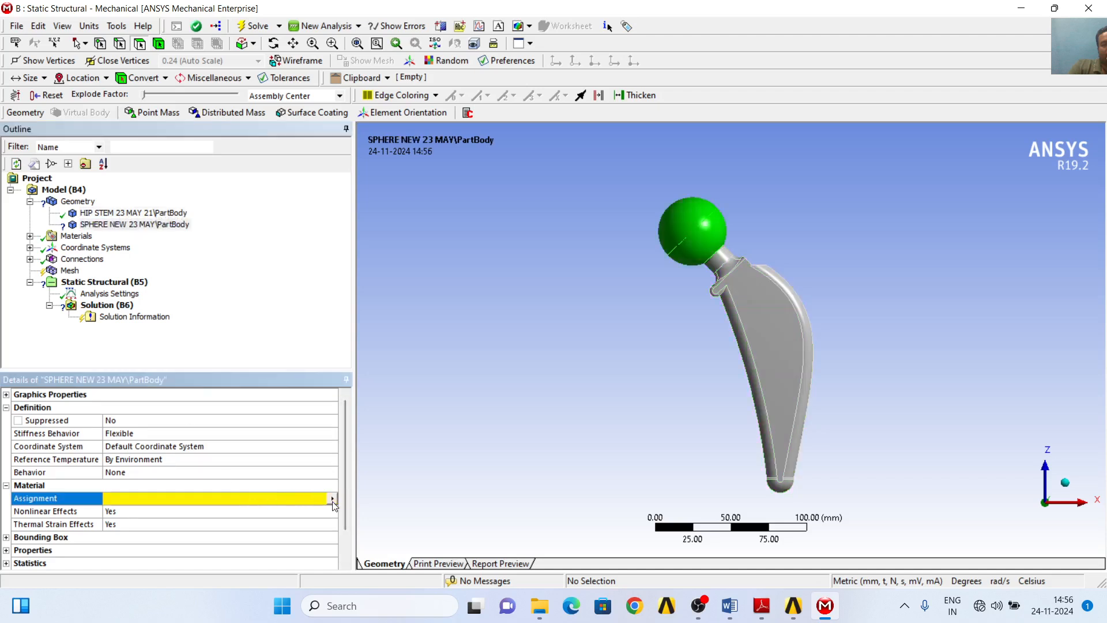
pyautogui.click(332, 499)
pyautogui.click(393, 549)
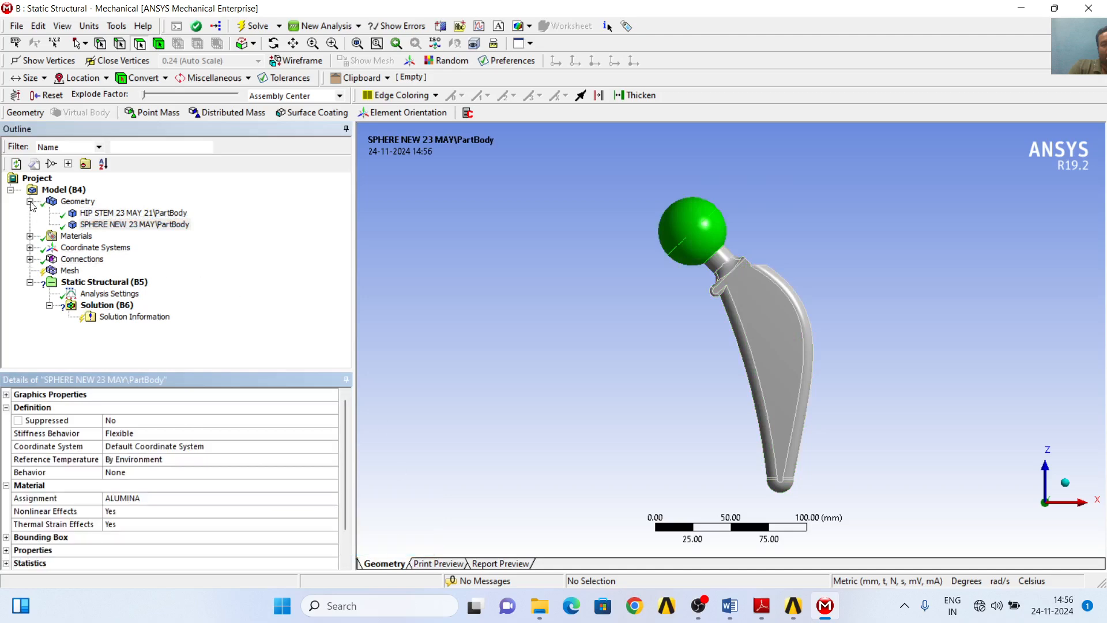
# - Check the material assignments of the stem and sphere bodies and the properties of ALUMINA and TI6AL4V
pyautogui.click(75, 202)
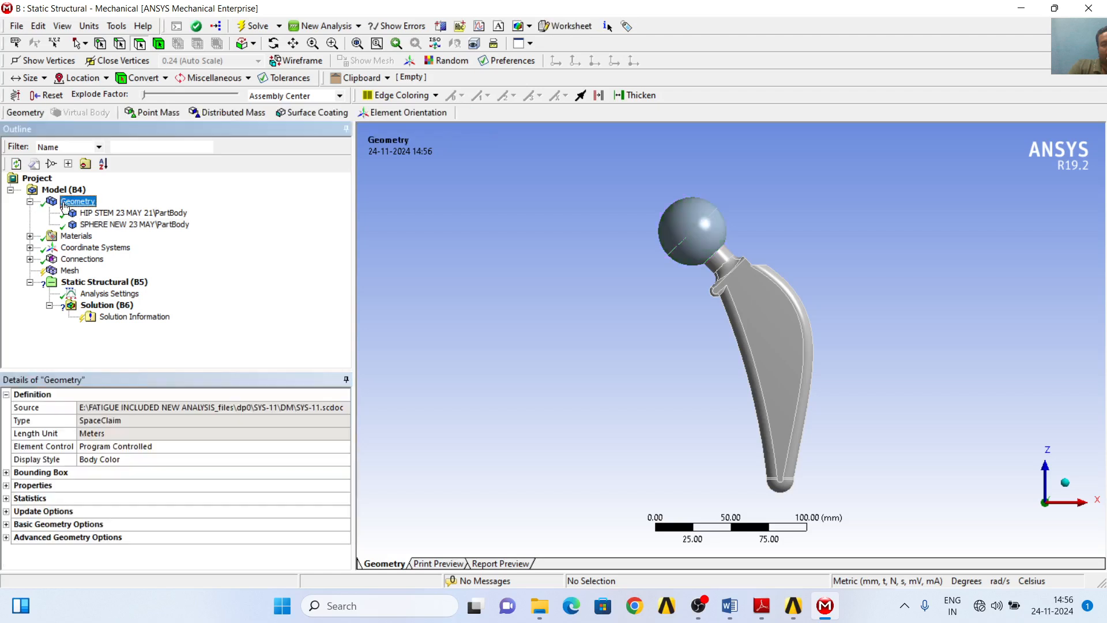
pyautogui.click(107, 213)
pyautogui.click(112, 225)
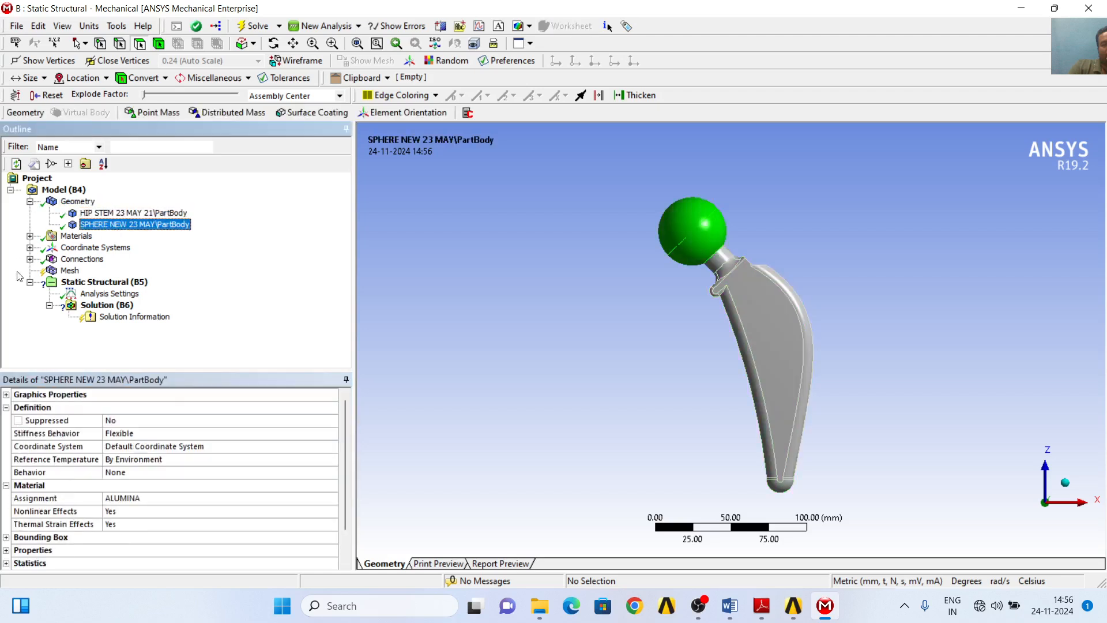
pyautogui.click(30, 236)
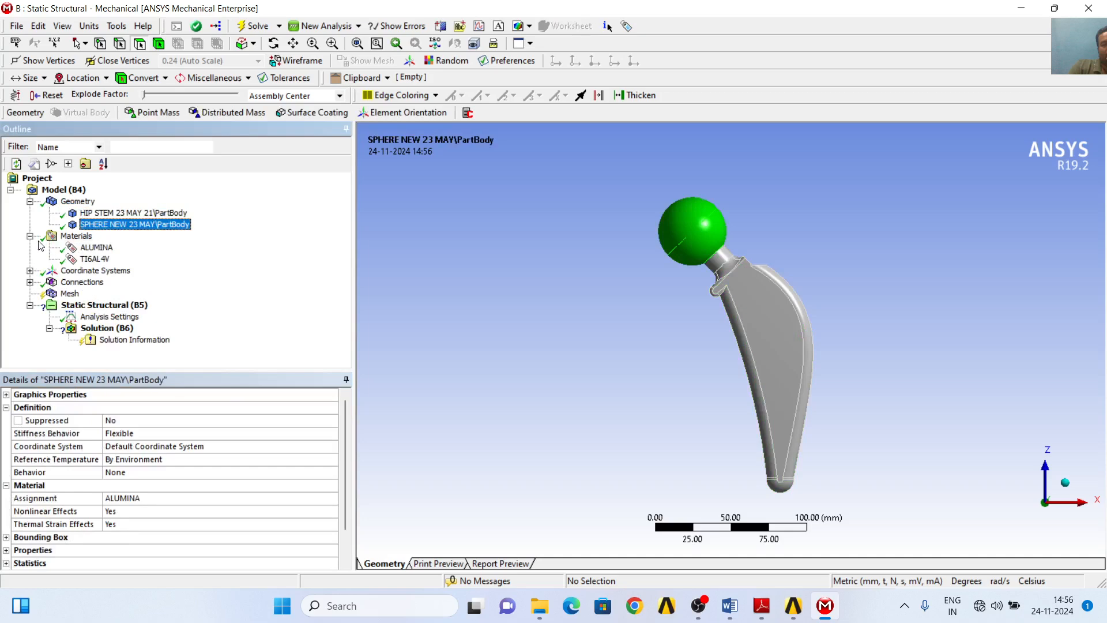
pyautogui.click(96, 248)
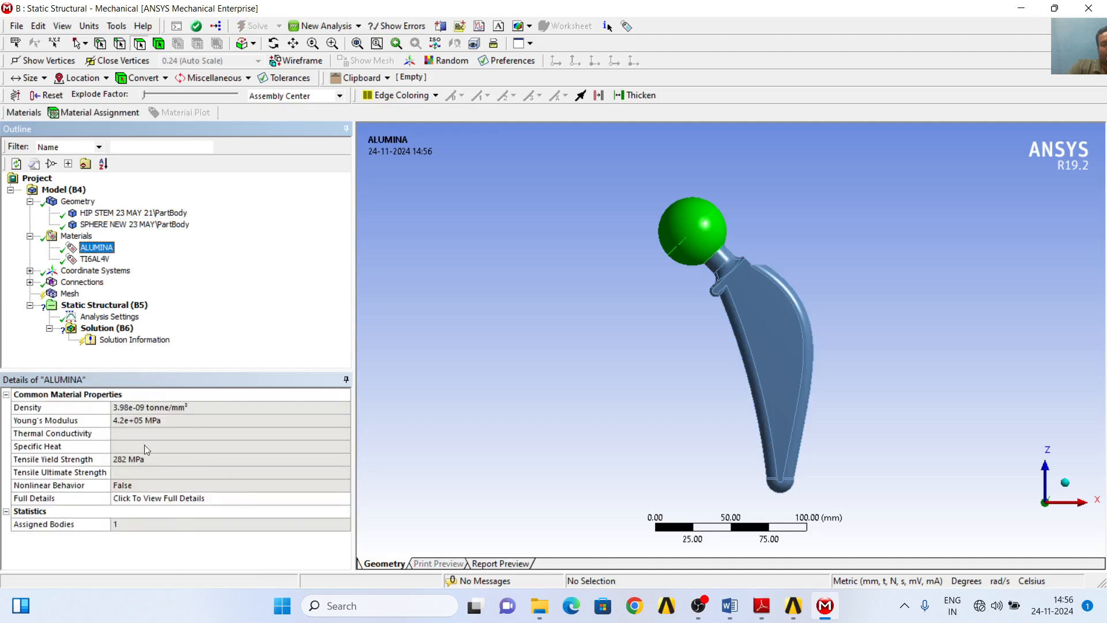
pyautogui.click(95, 260)
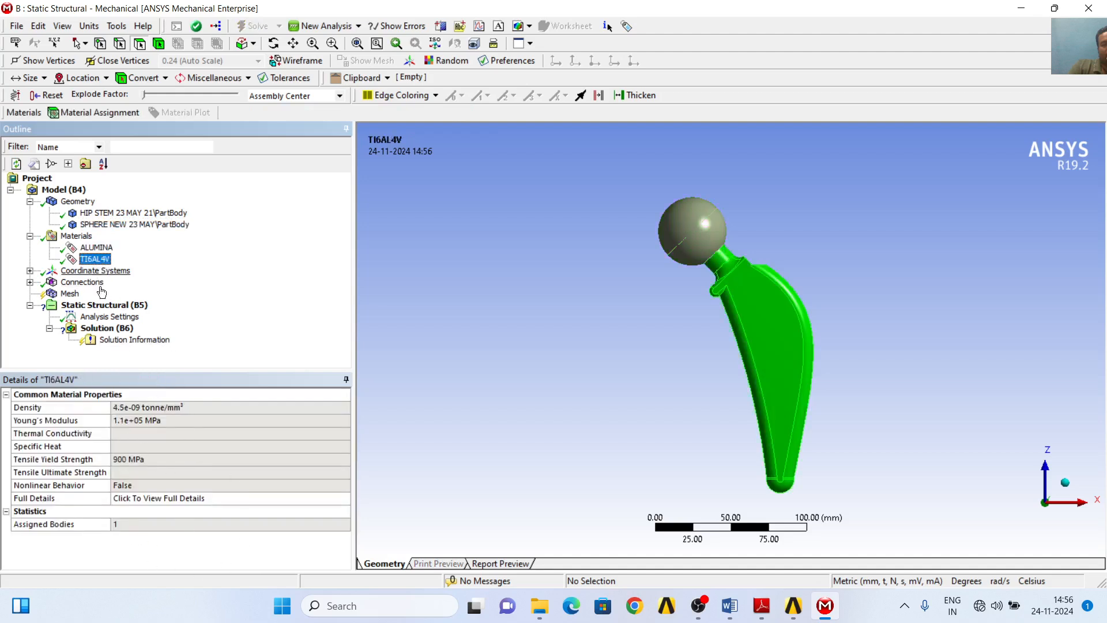
pyautogui.click(29, 235)
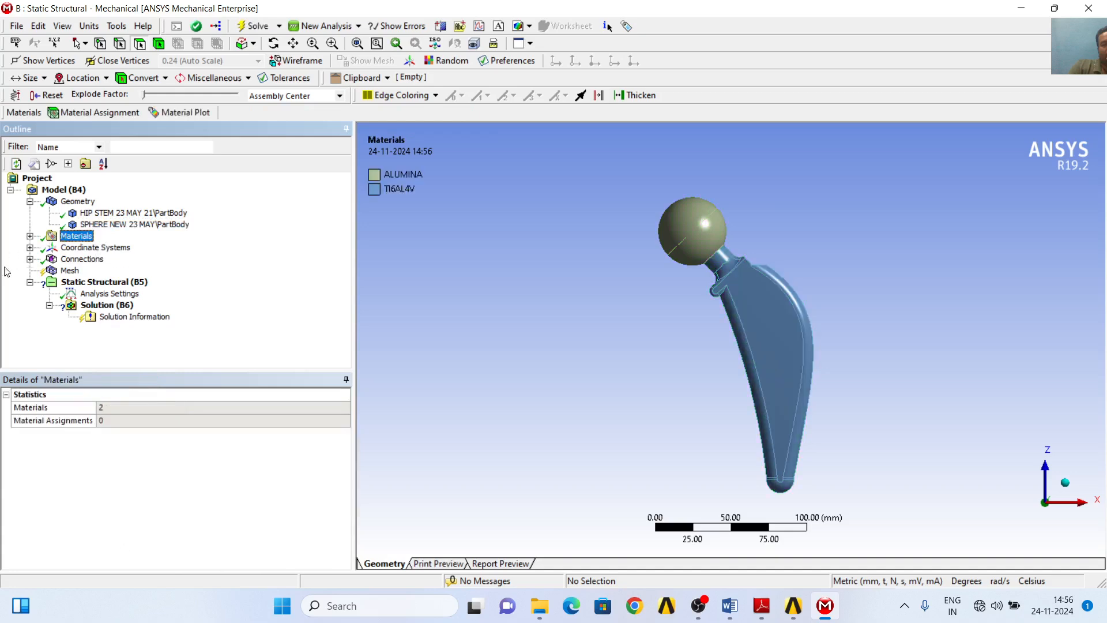
# - Inspect the Global Coordinate System and insert a new coordinate system into the model
pyautogui.click(29, 248)
pyautogui.click(145, 262)
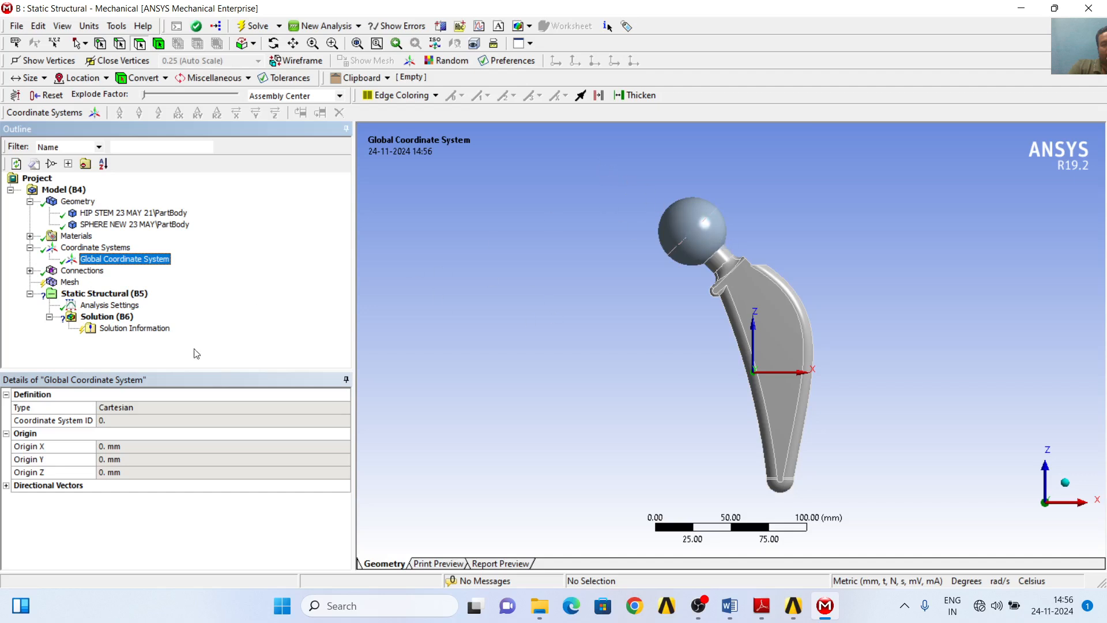
pyautogui.rightClick(123, 254)
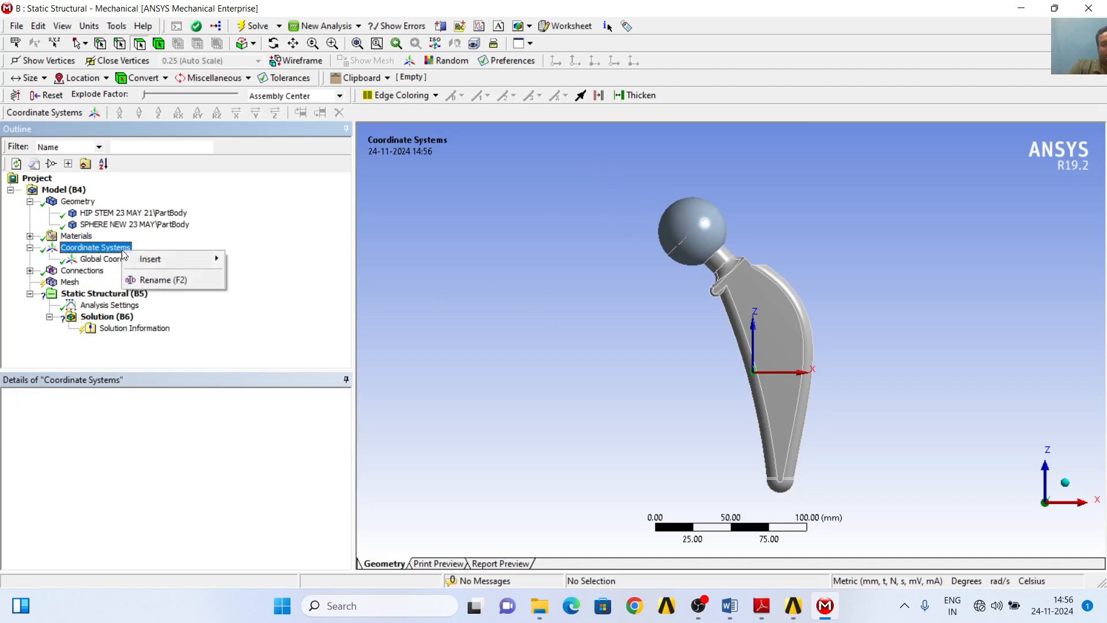
pyautogui.moveTo(208, 259)
pyautogui.click(268, 259)
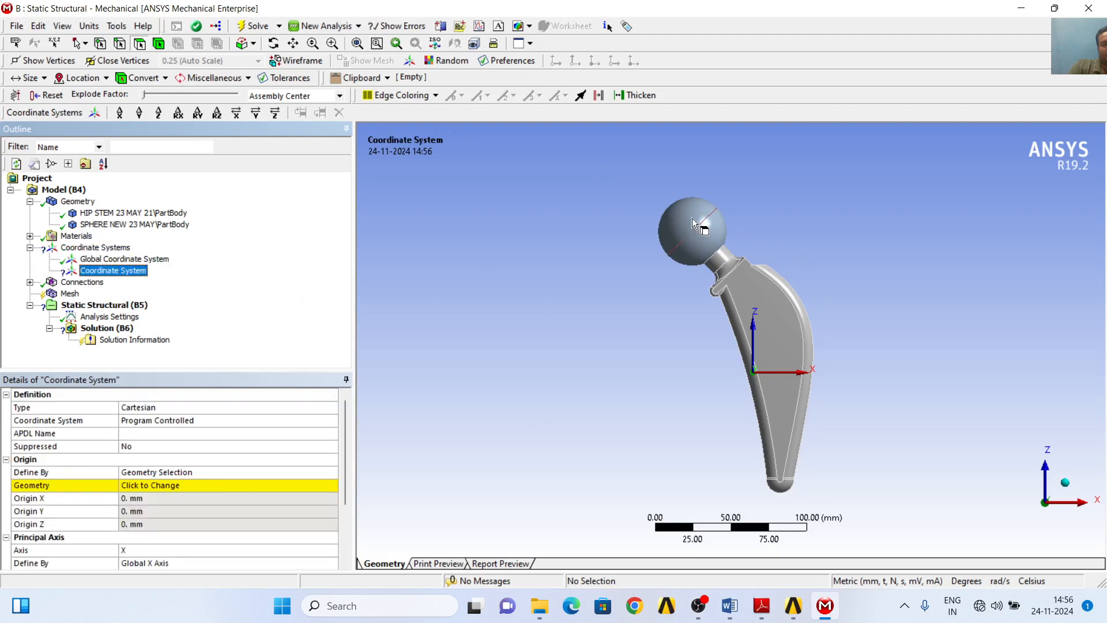
# - Set the new coordinate system's origin to the spherical femoral head body and check its axes
pyautogui.click(159, 43)
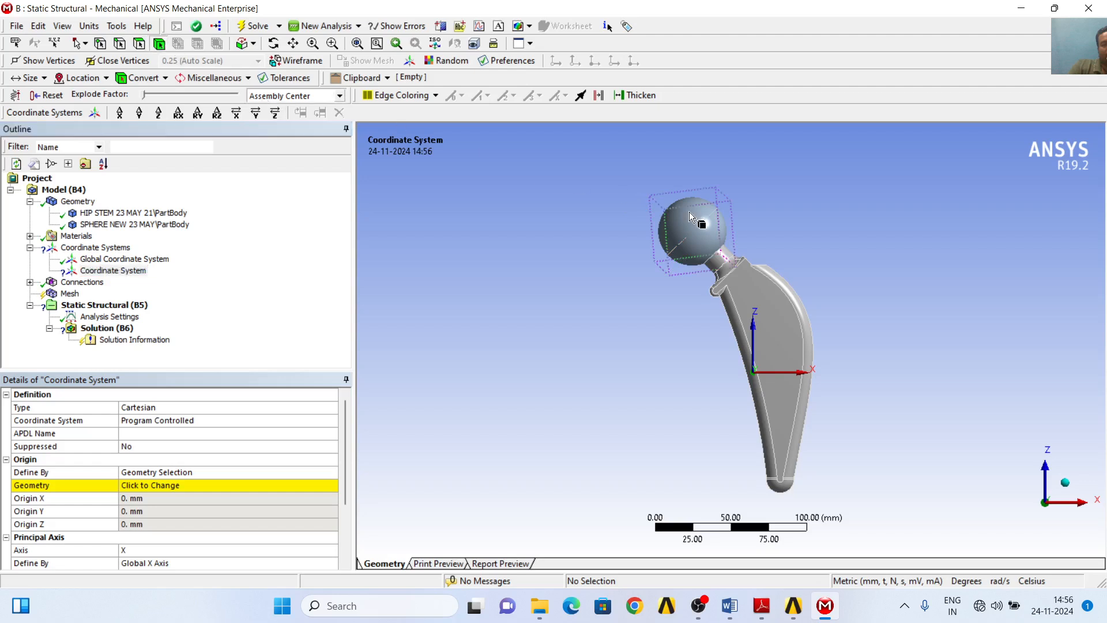
pyautogui.click(691, 213)
pyautogui.click(199, 485)
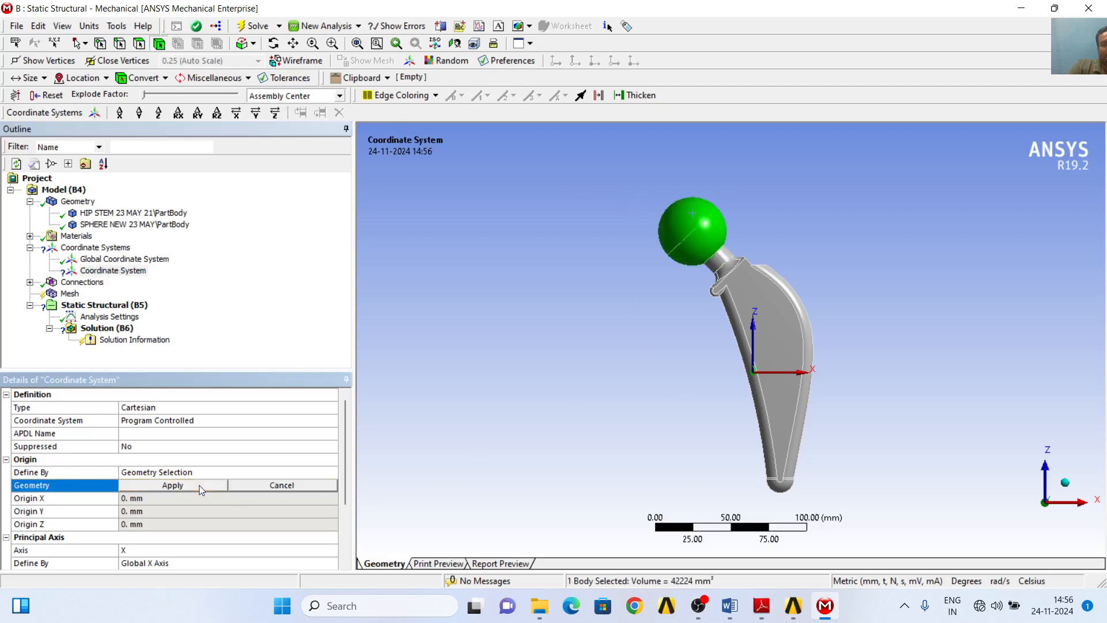
pyautogui.click(190, 486)
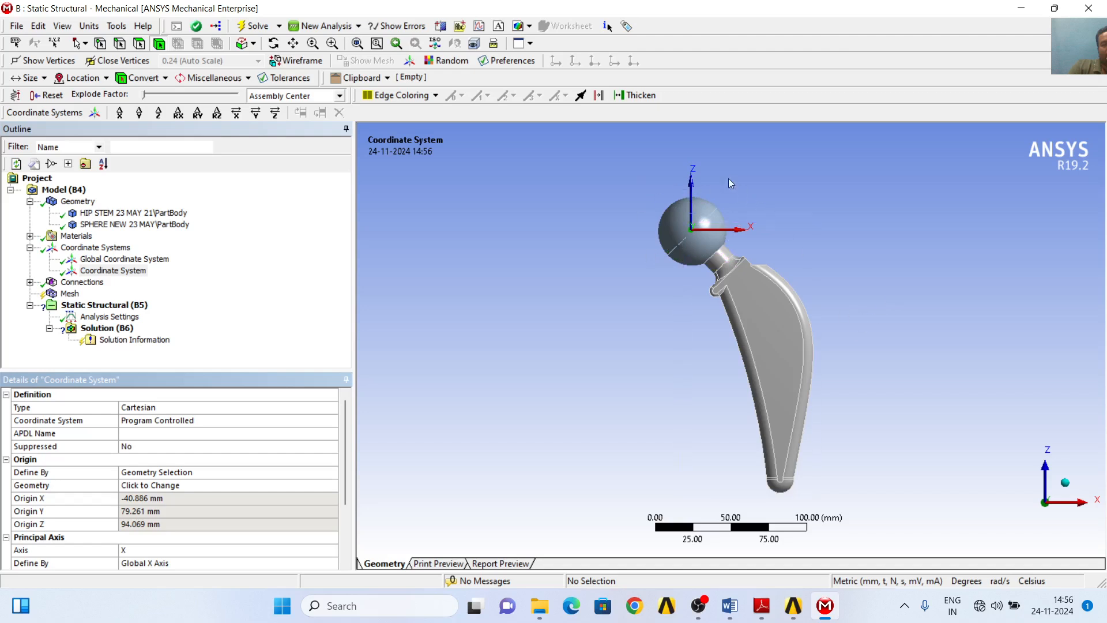
pyautogui.click(273, 43)
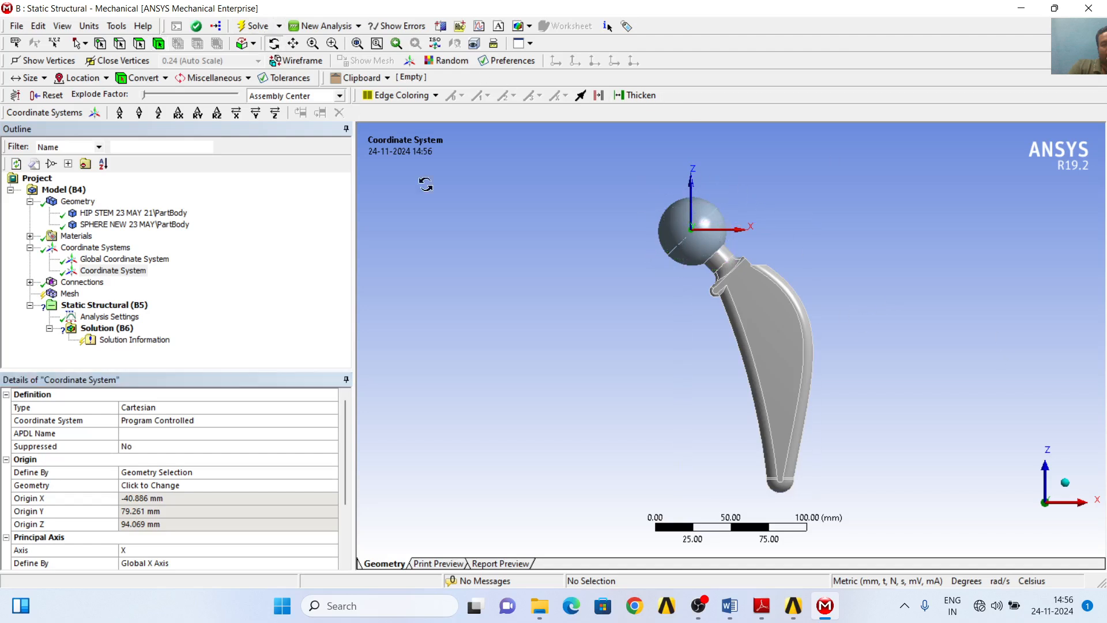
pyautogui.moveTo(517, 237); pyautogui.dragTo(578, 227)
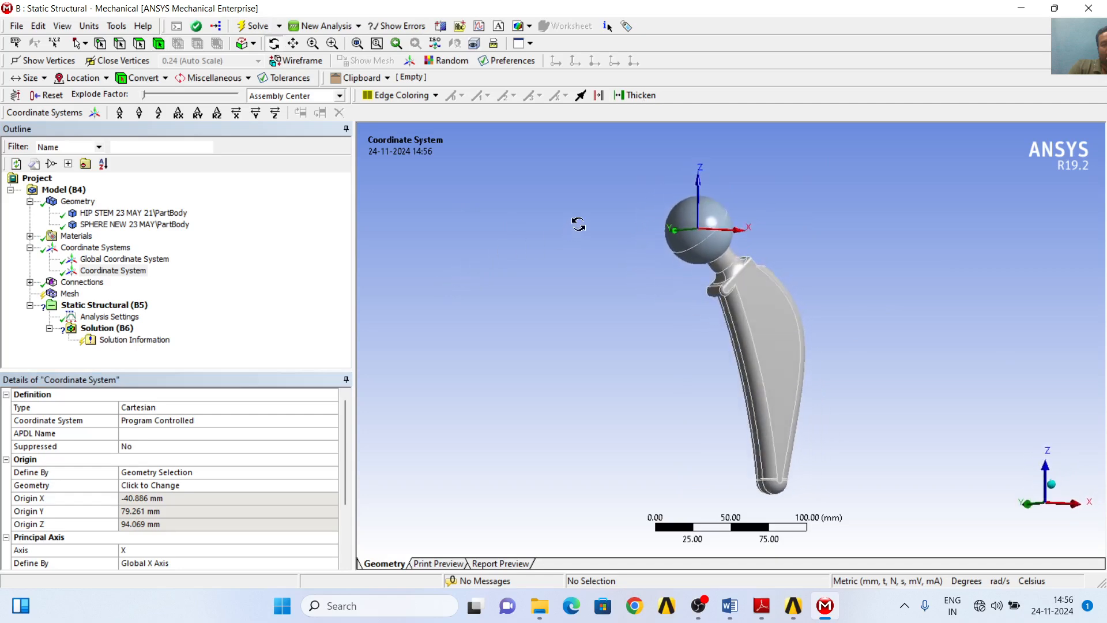
# - Set the contact region between the hip stem and the sphere to Frictional with a friction coefficient of 0.2
pyautogui.click(1050, 505)
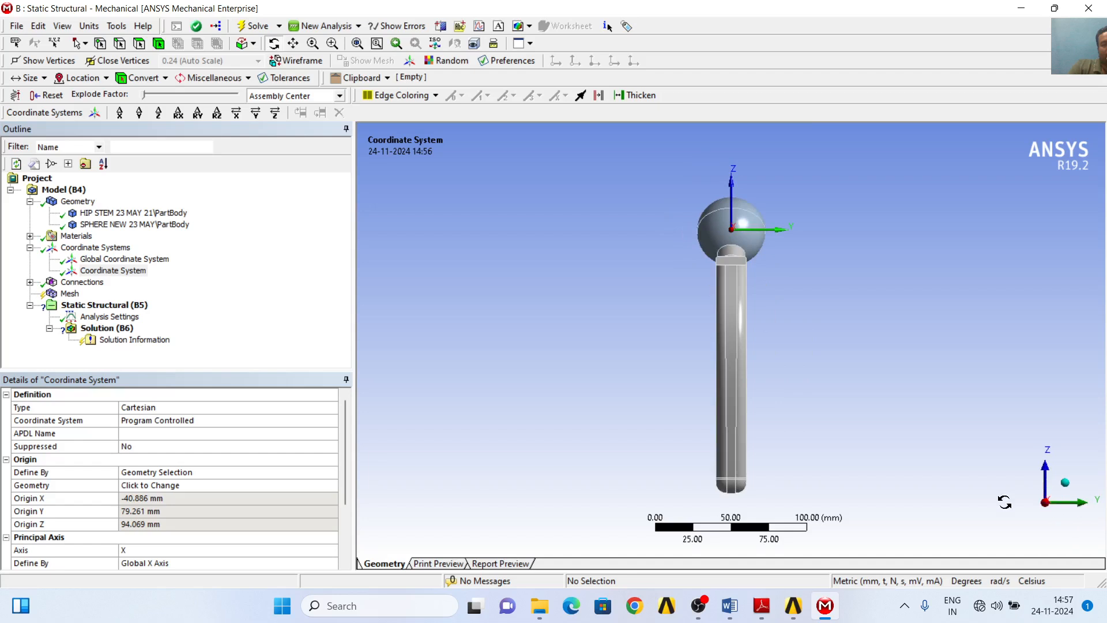
pyautogui.click(1028, 506)
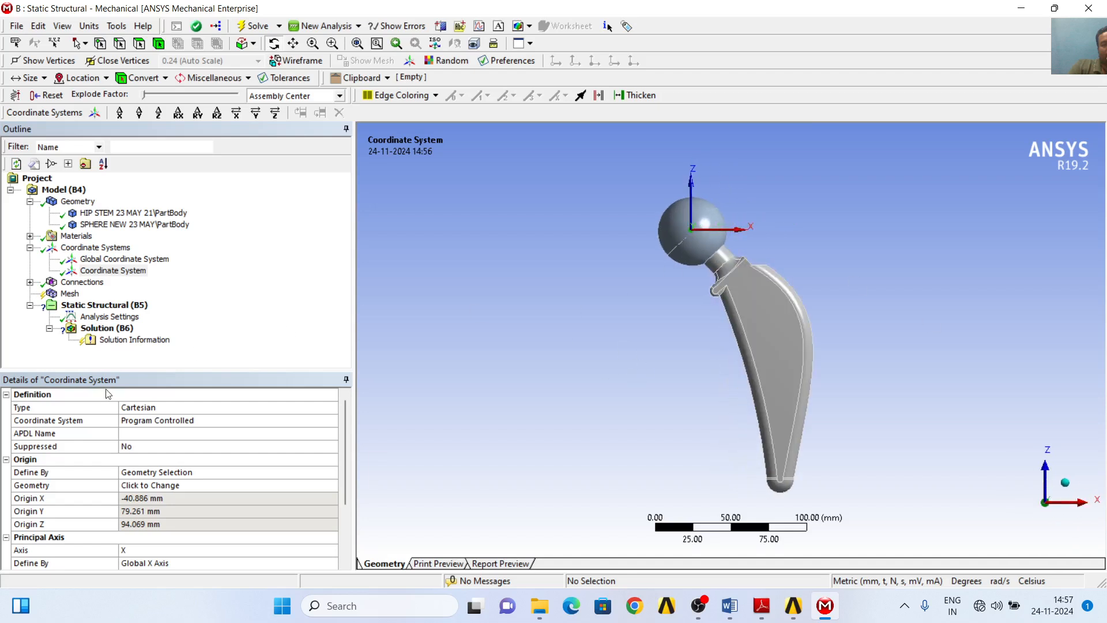
pyautogui.click(30, 282)
pyautogui.click(50, 294)
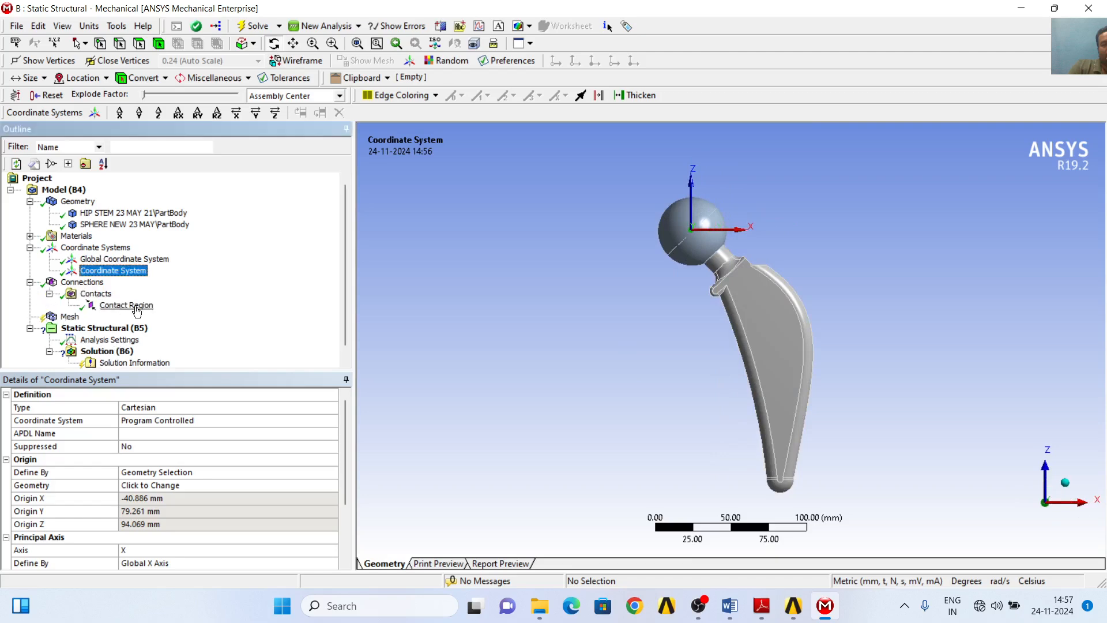
pyautogui.click(135, 307)
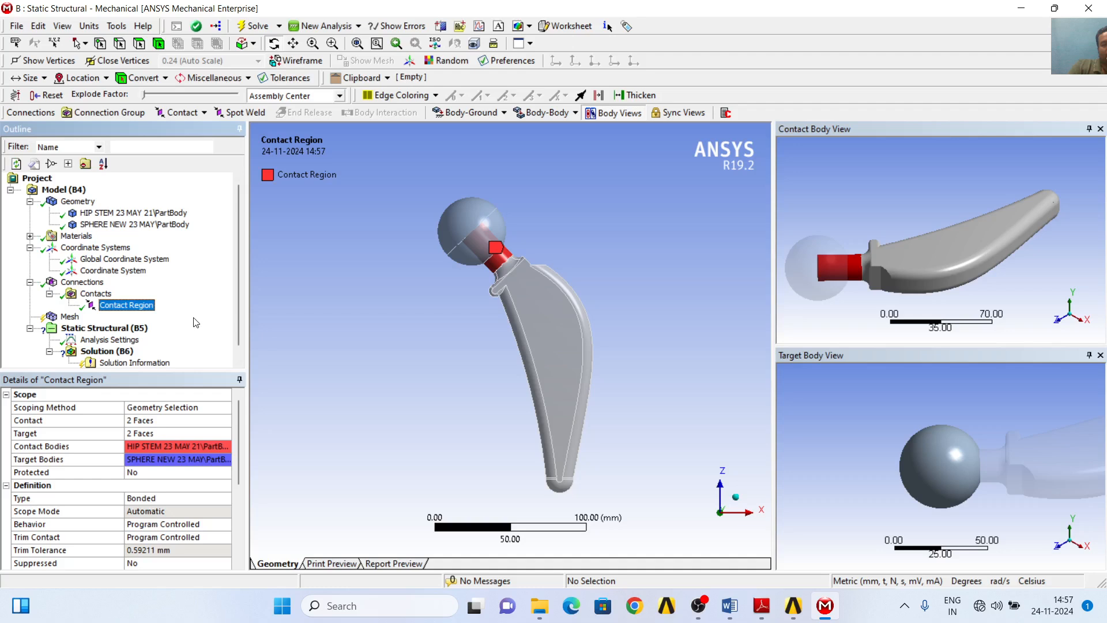
pyautogui.click(220, 498)
pyautogui.click(225, 498)
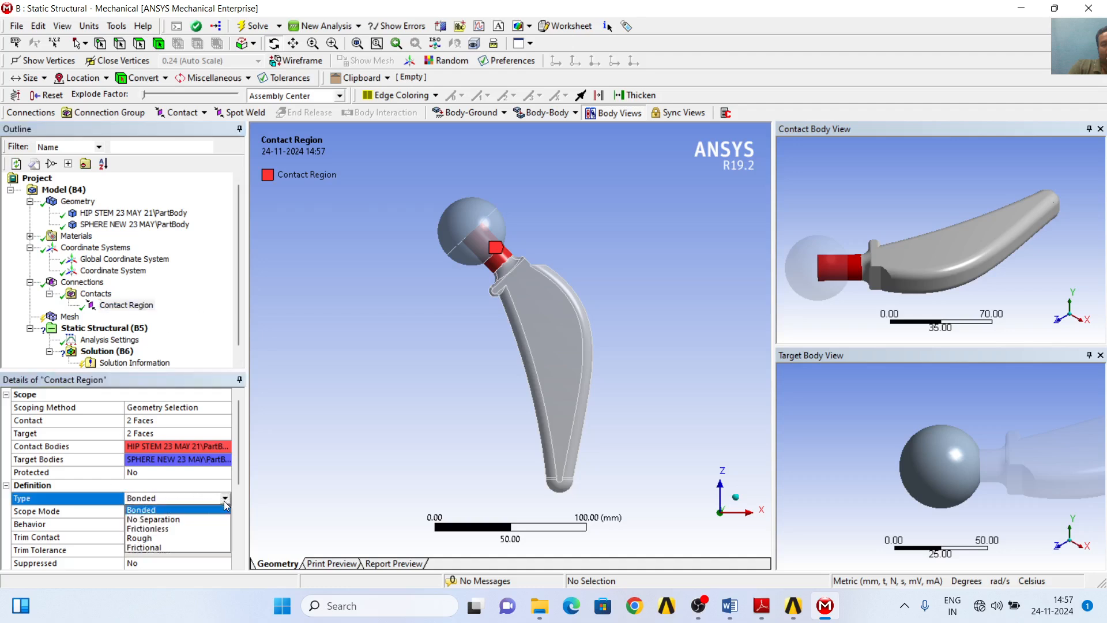
pyautogui.click(188, 546)
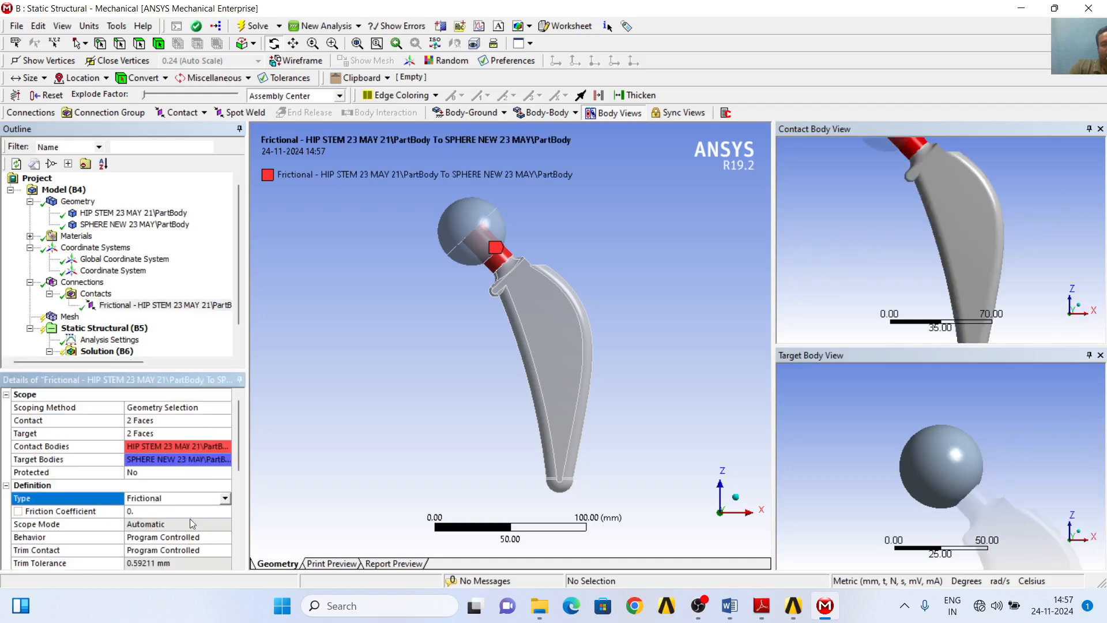
pyautogui.scroll(-1, 203, 517)
pyautogui.click(158, 472)
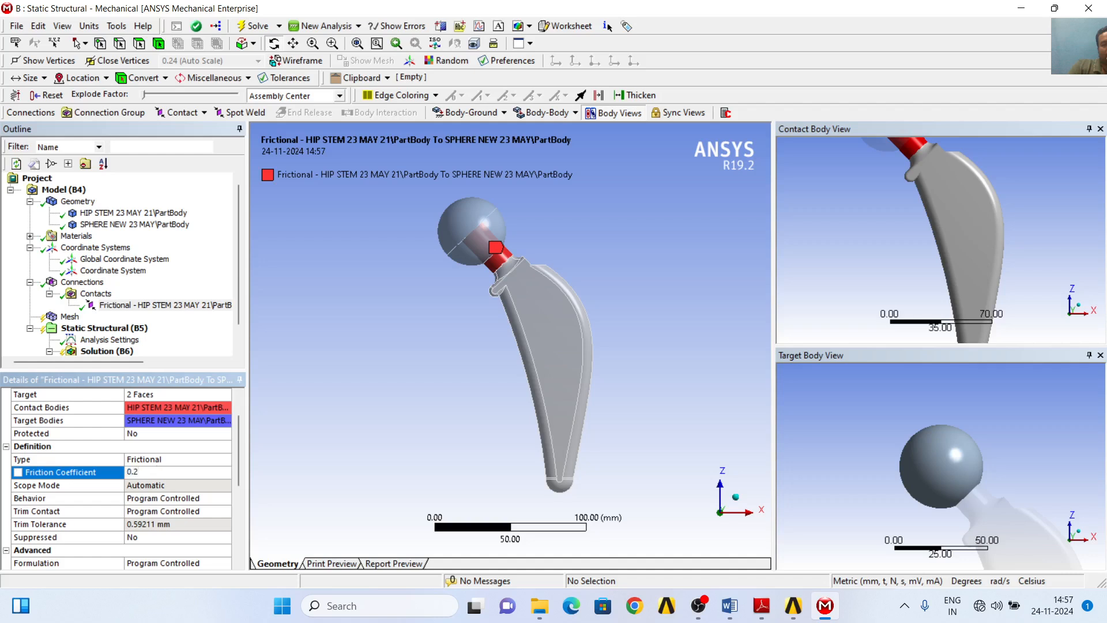
pyautogui.press('Return')
# - Insert a mesh method and scope it to both the hip stem and sphere bodies
pyautogui.click(70, 317)
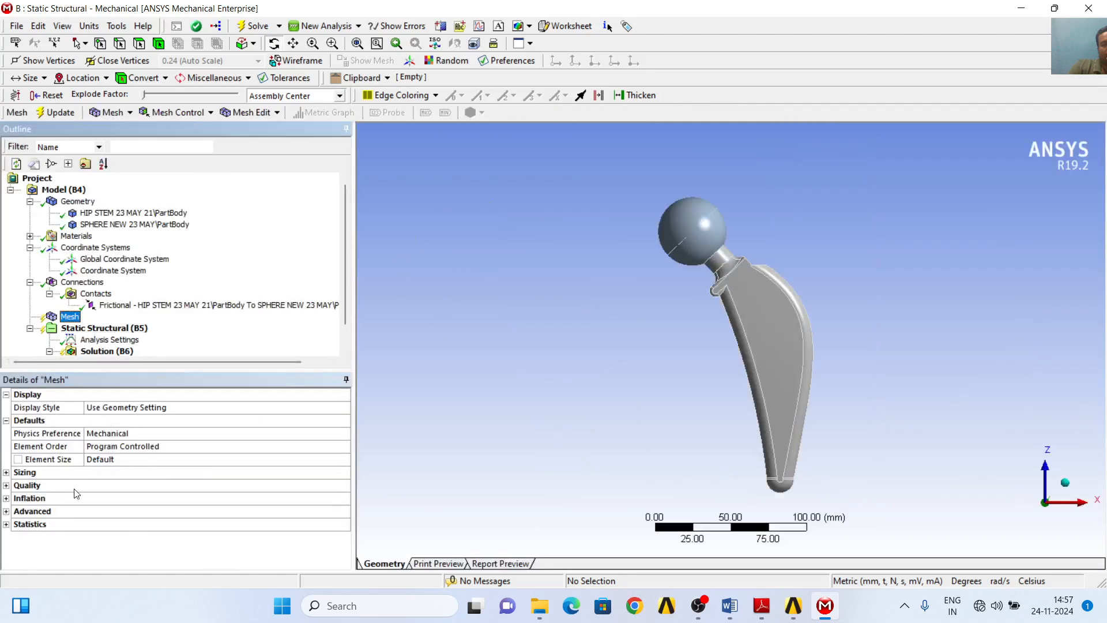
pyautogui.rightClick(72, 320)
pyautogui.moveTo(193, 327)
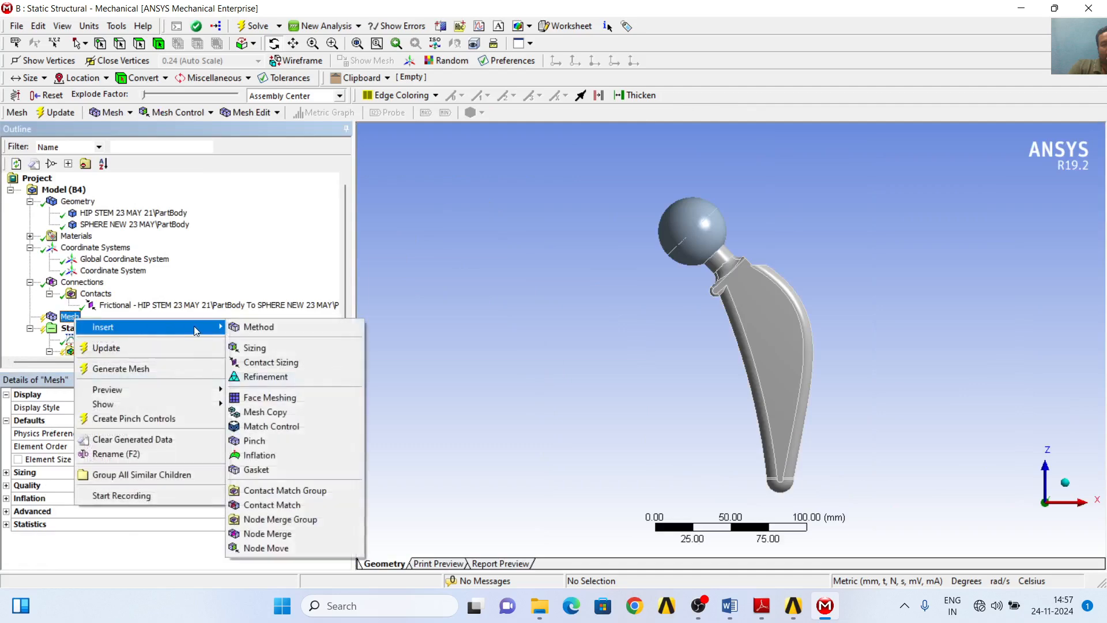
pyautogui.click(261, 327)
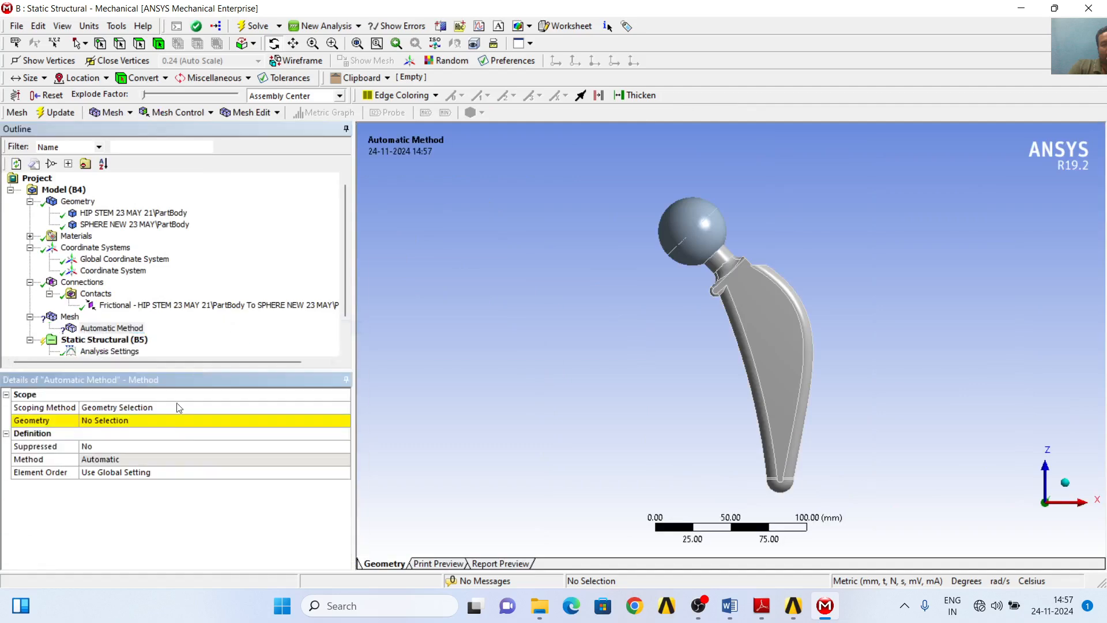
pyautogui.click(142, 419)
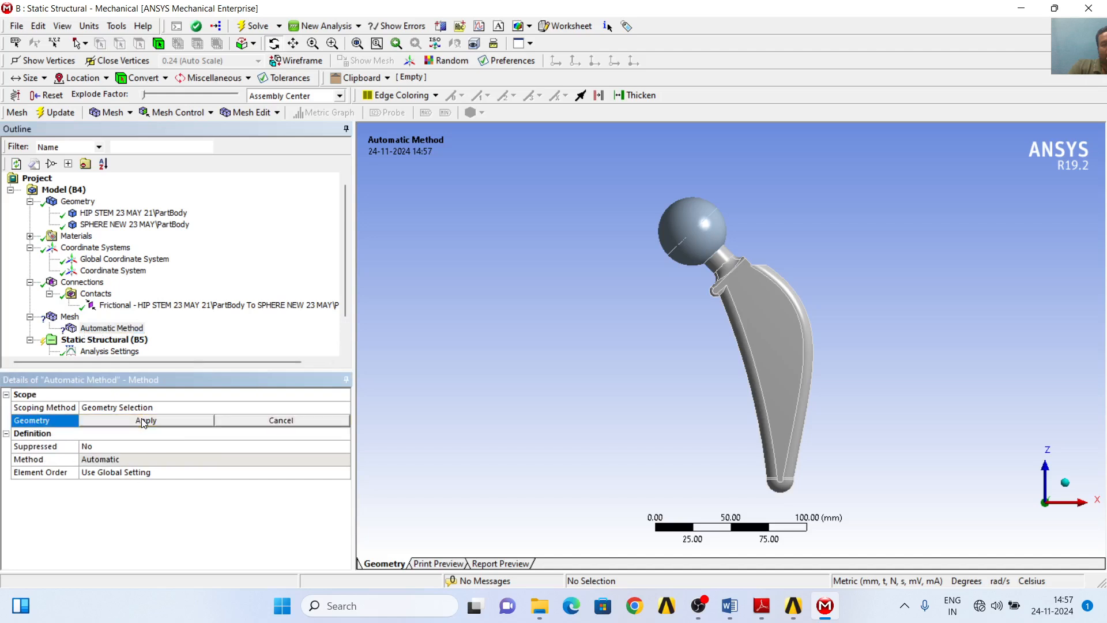
pyautogui.click(85, 44)
pyautogui.click(103, 71)
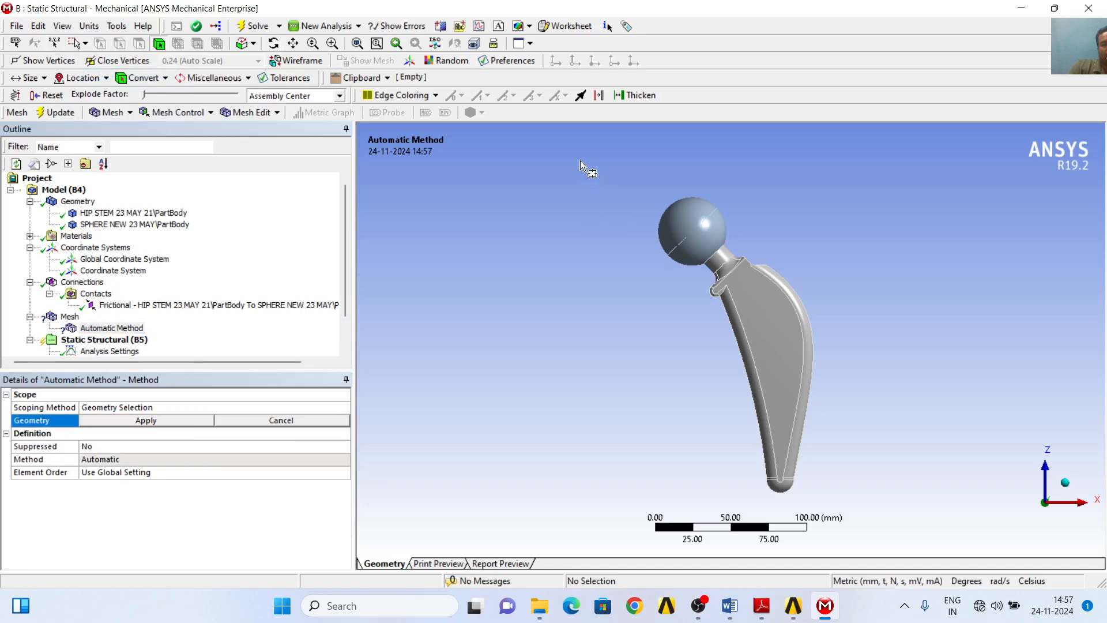
pyautogui.moveTo(581, 161); pyautogui.dragTo(953, 494)
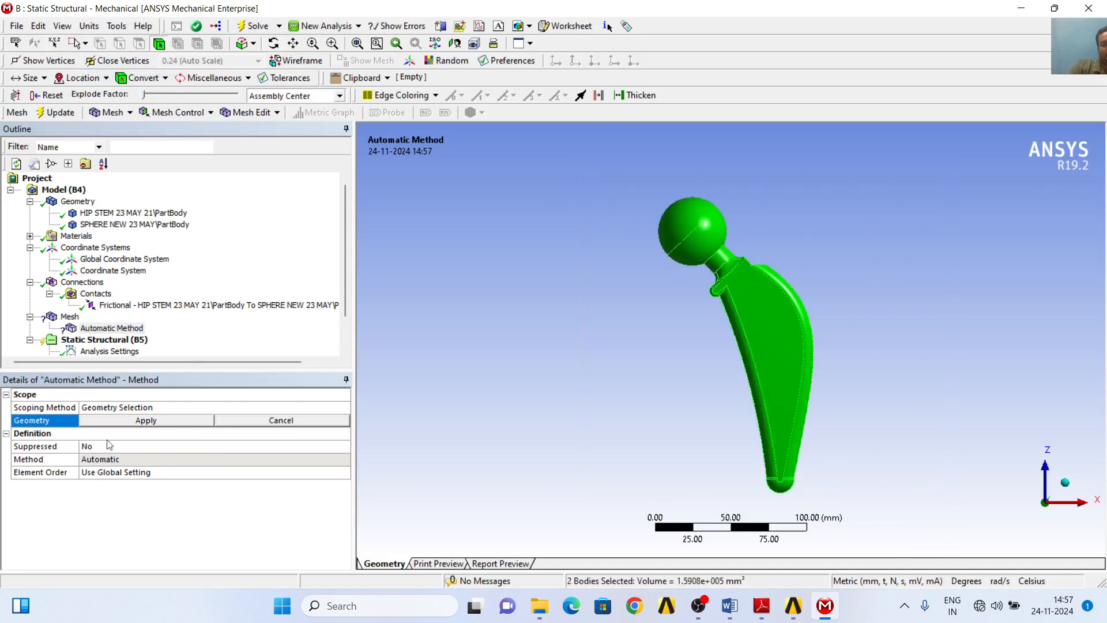
pyautogui.click(140, 420)
# - Change the mesh method for the two bodies to Tetrahedrons
pyautogui.click(156, 459)
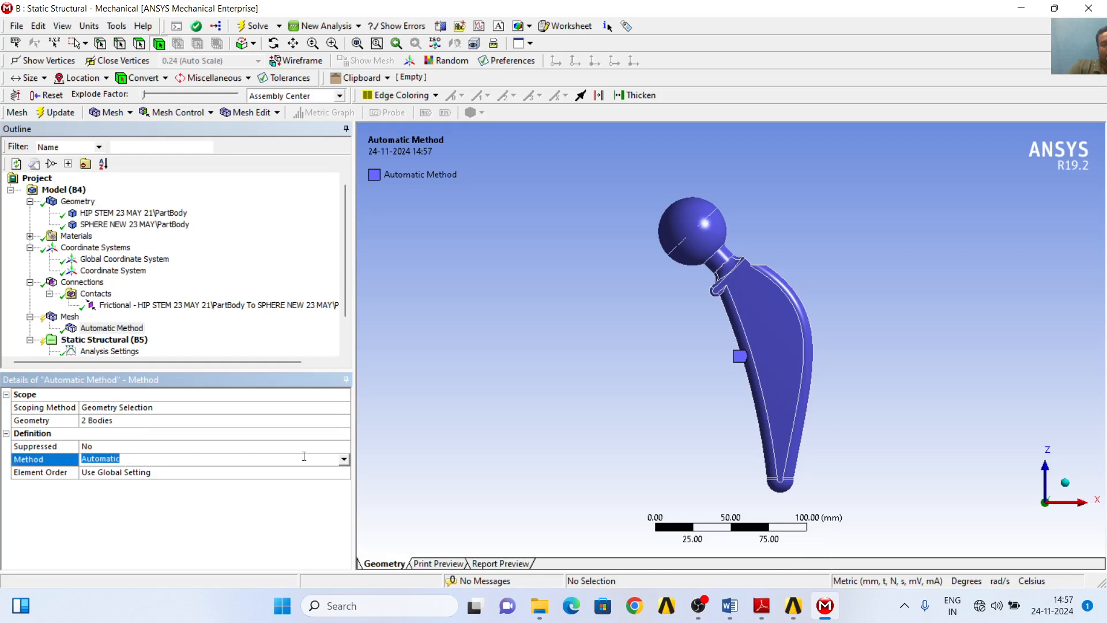
pyautogui.click(345, 460)
pyautogui.click(151, 477)
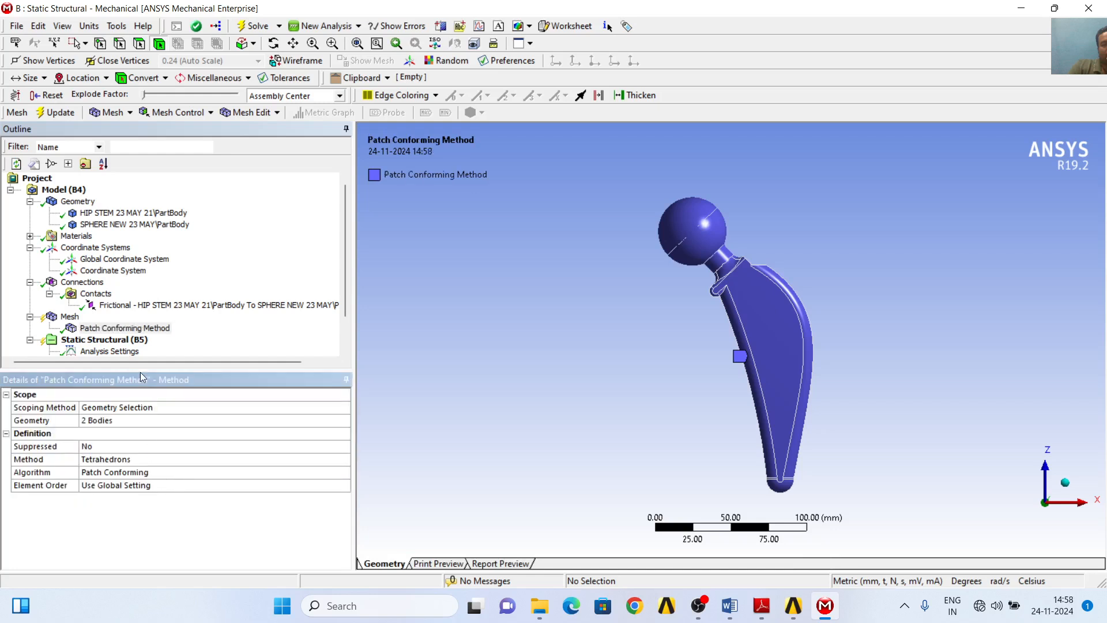
# - Set the global mesh element size to 1 mm
pyautogui.click(73, 320)
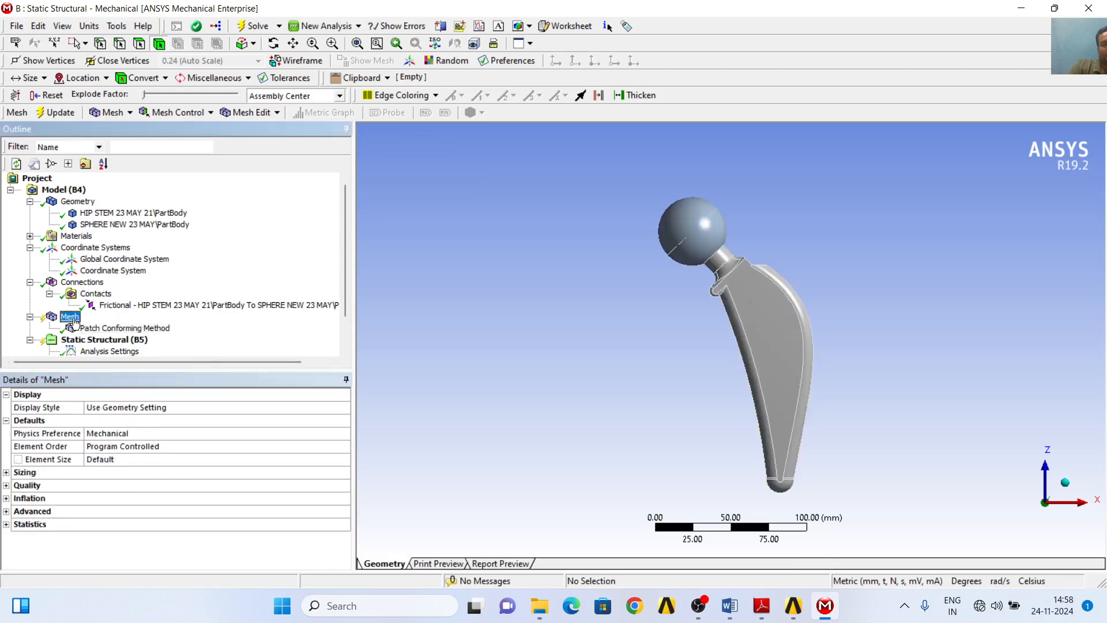
pyautogui.click(122, 462)
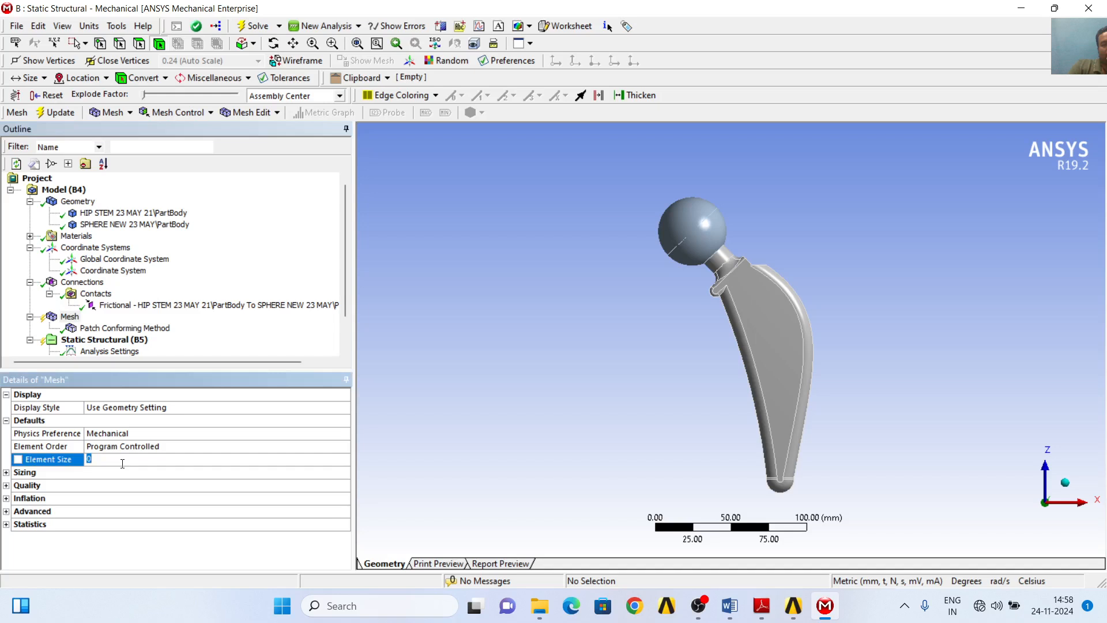
pyautogui.write('1')
pyautogui.press('Return')
# - Update the mesh of the implant and display the meshed model
pyautogui.click(120, 340)
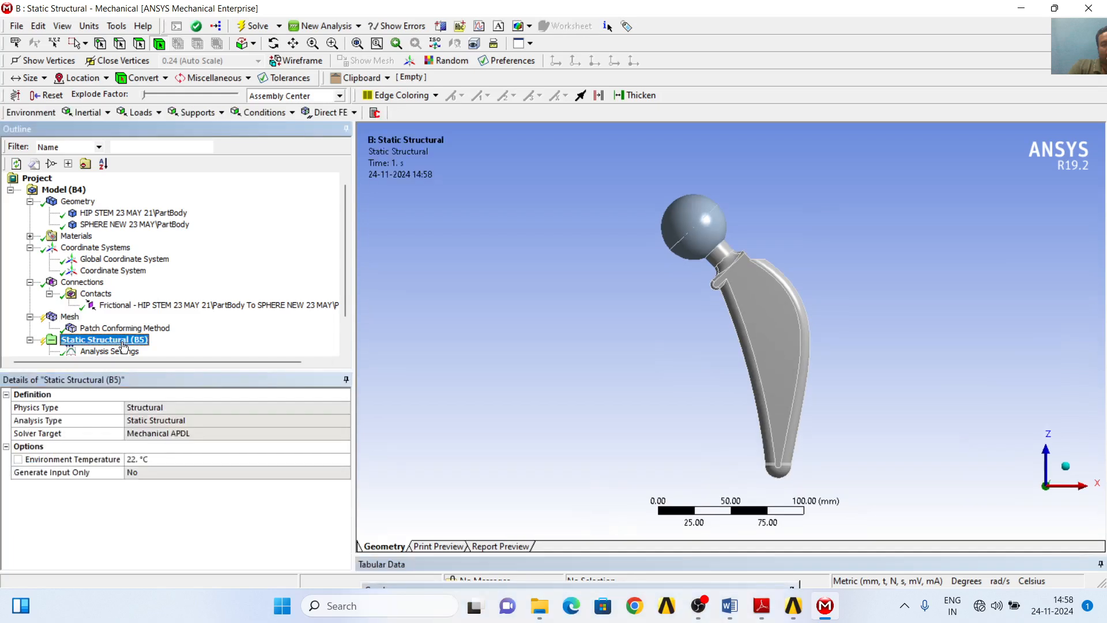
pyautogui.scroll(-1, 204, 334)
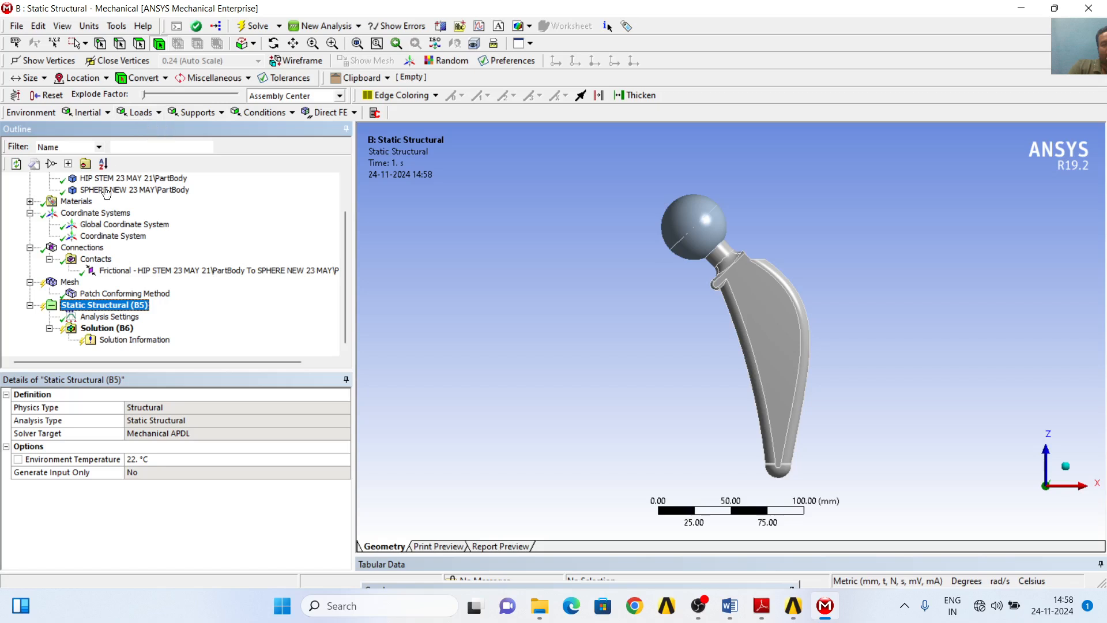
pyautogui.rightClick(74, 283)
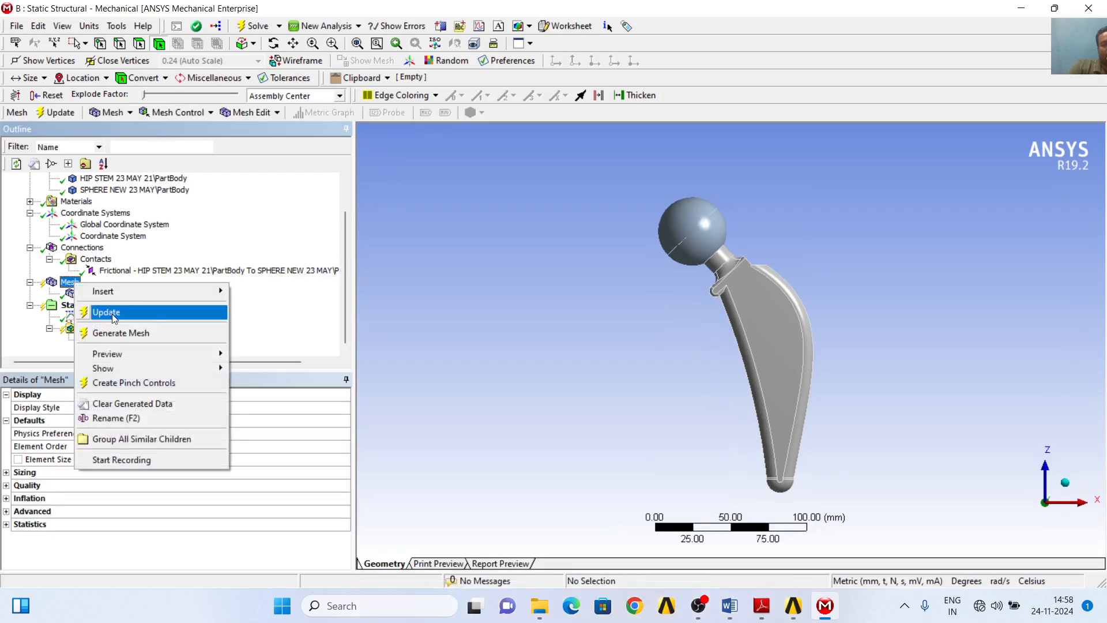
pyautogui.click(112, 314)
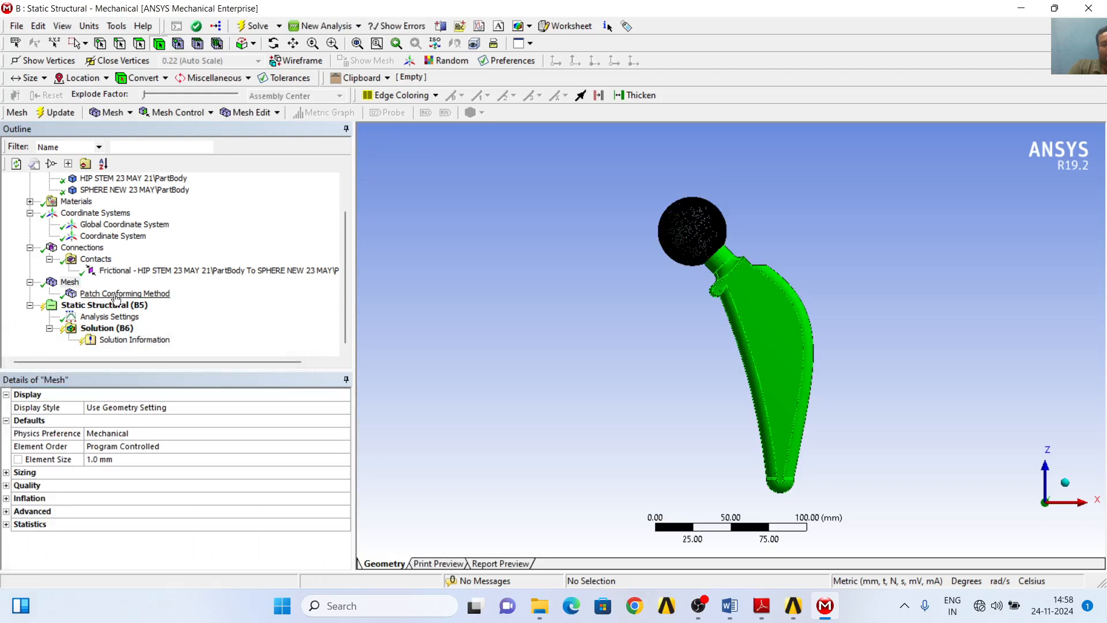
pyautogui.click(70, 282)
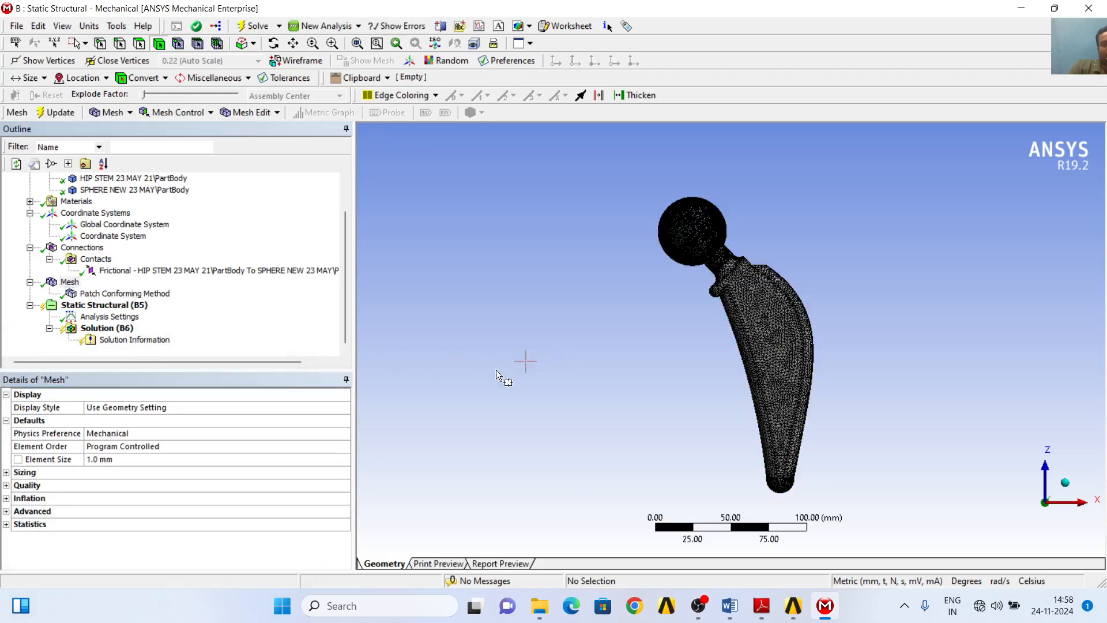
# - Add a Force load and a Fixed Support to the Static Structural analysis
pyautogui.click(132, 305)
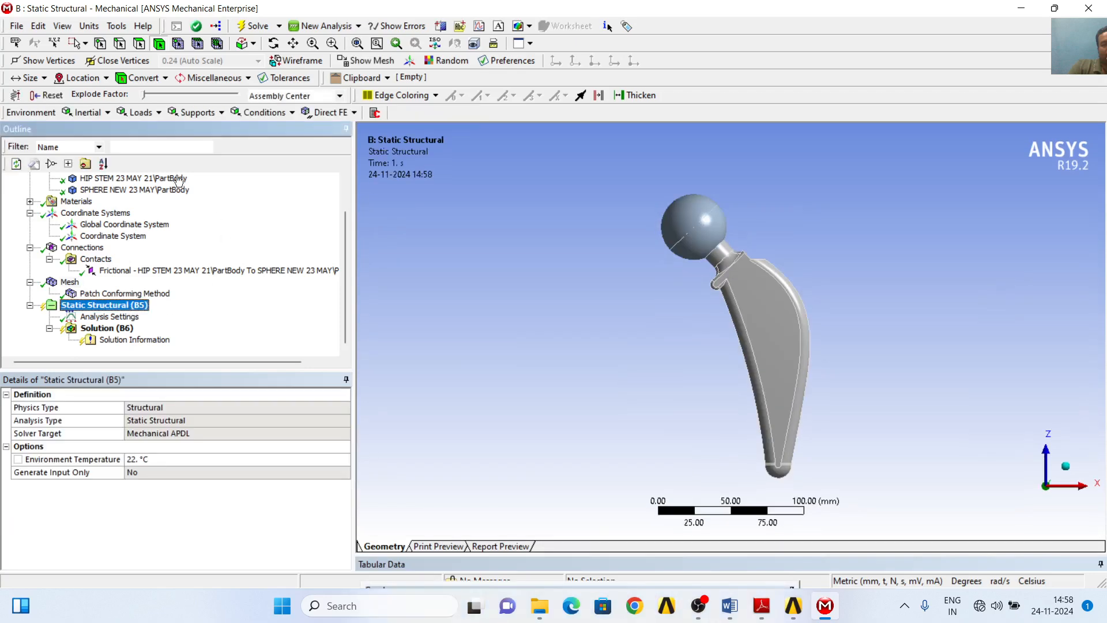
pyautogui.click(143, 115)
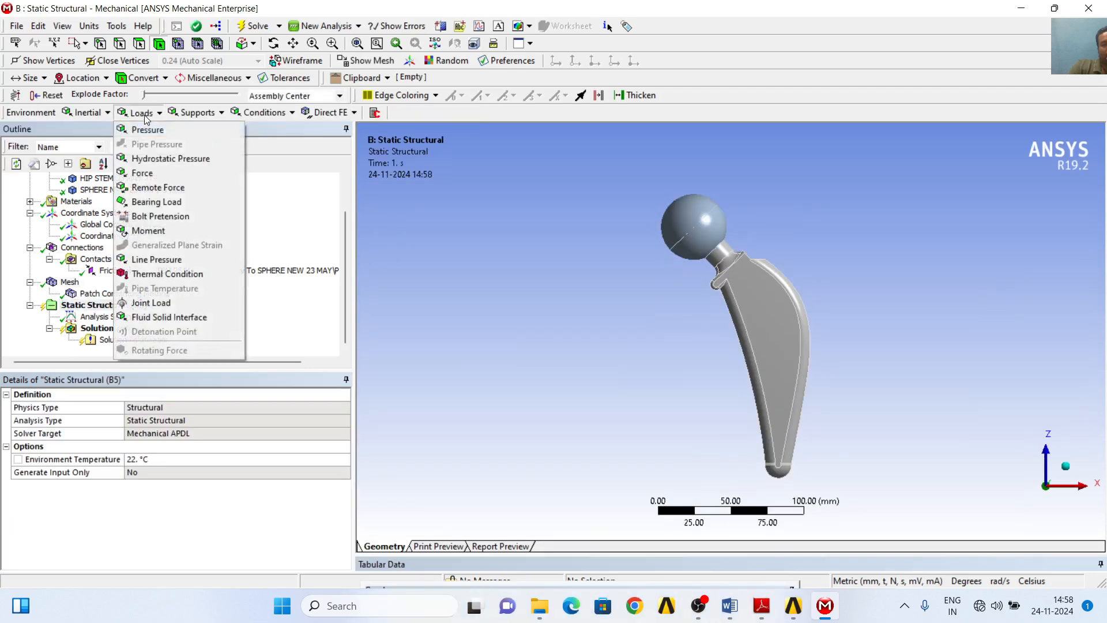
pyautogui.click(160, 178)
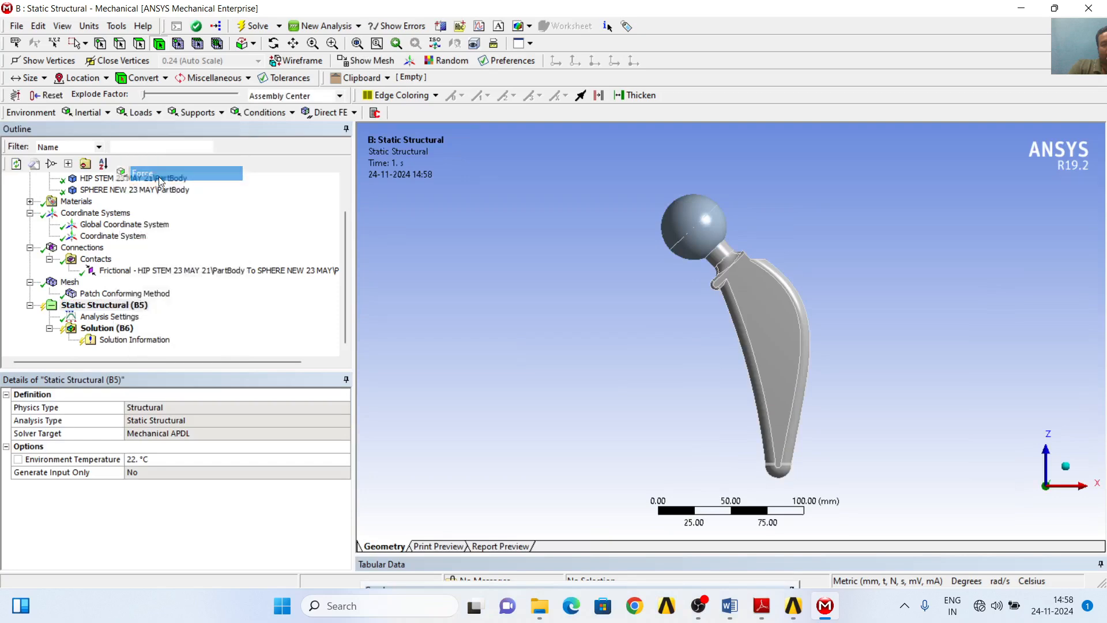
pyautogui.click(196, 114)
pyautogui.click(202, 130)
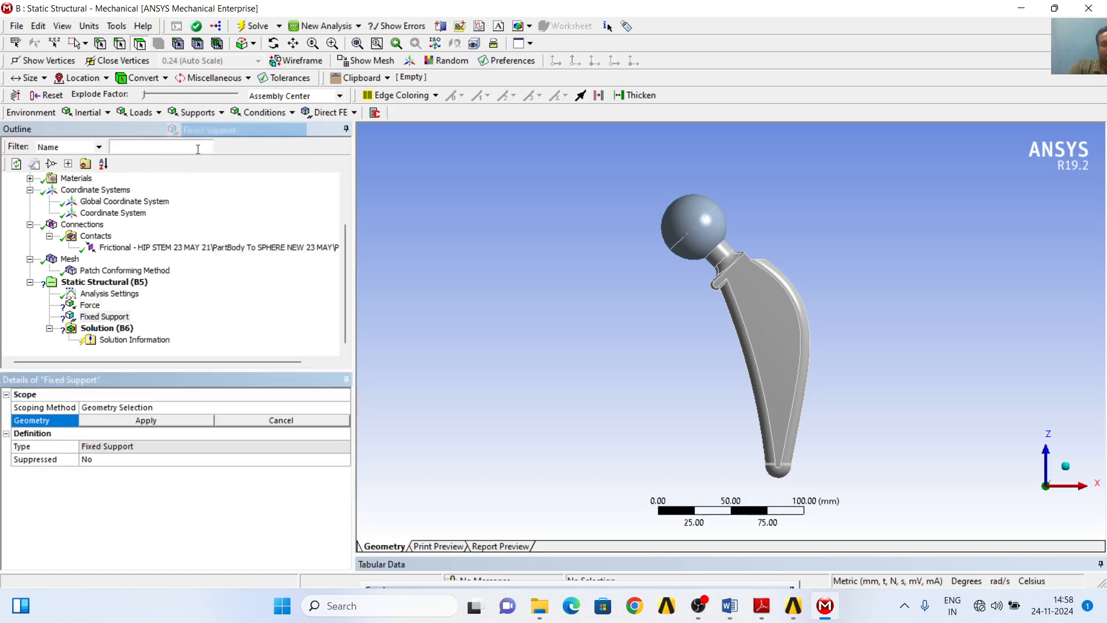
# - Scope the Fixed Support to the three rounded faces at the distal tip of the hip stem
pyautogui.click(103, 316)
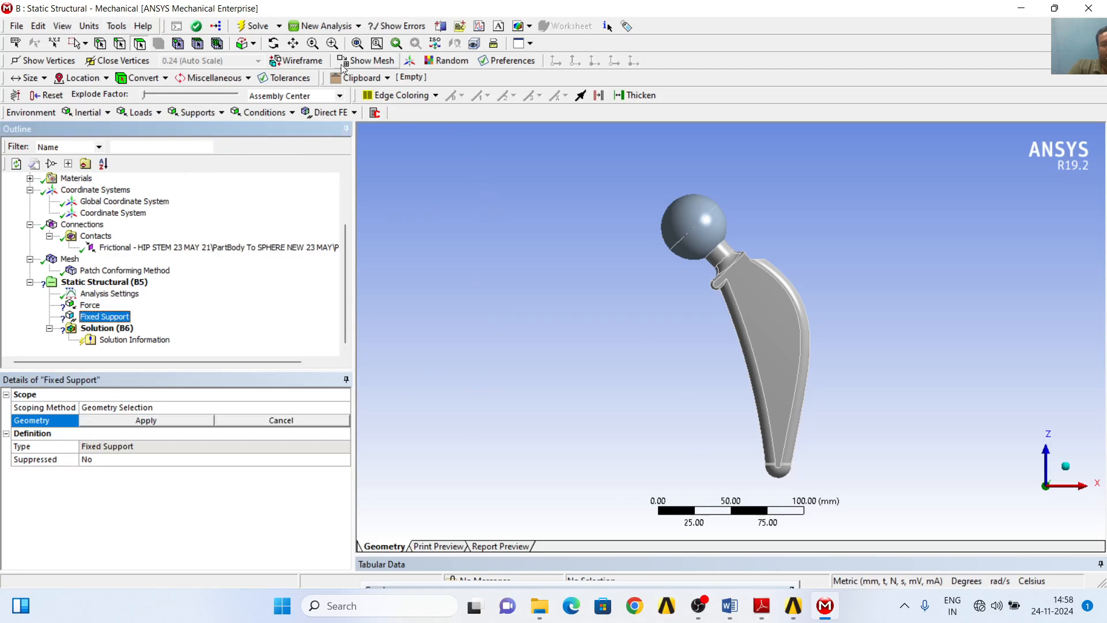
pyautogui.click(273, 43)
pyautogui.moveTo(587, 363); pyautogui.dragTo(556, 267)
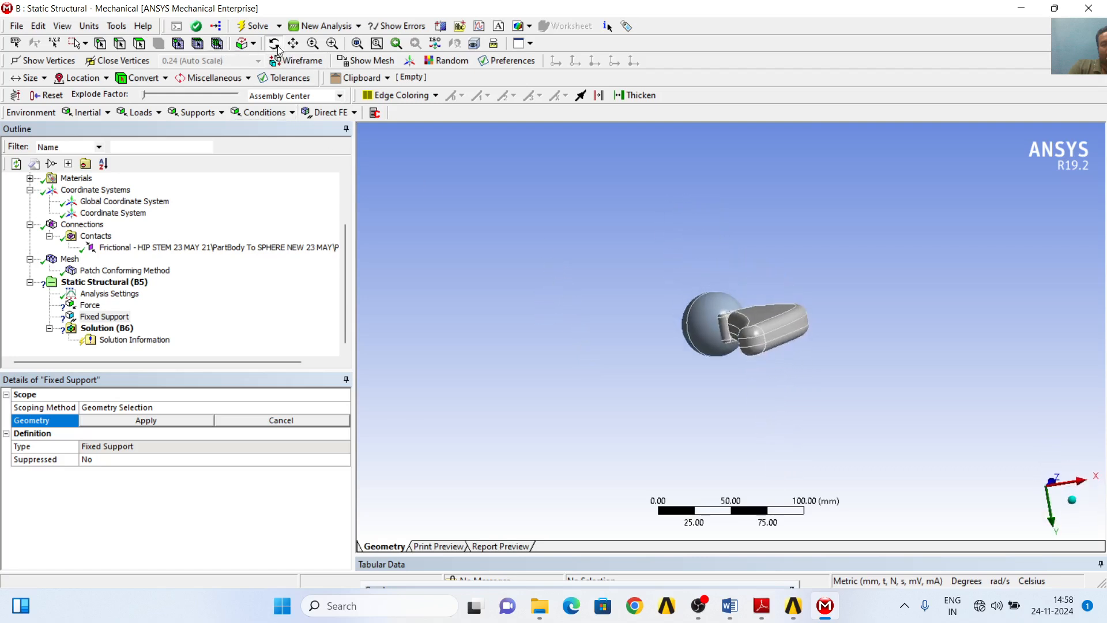
pyautogui.click(140, 46)
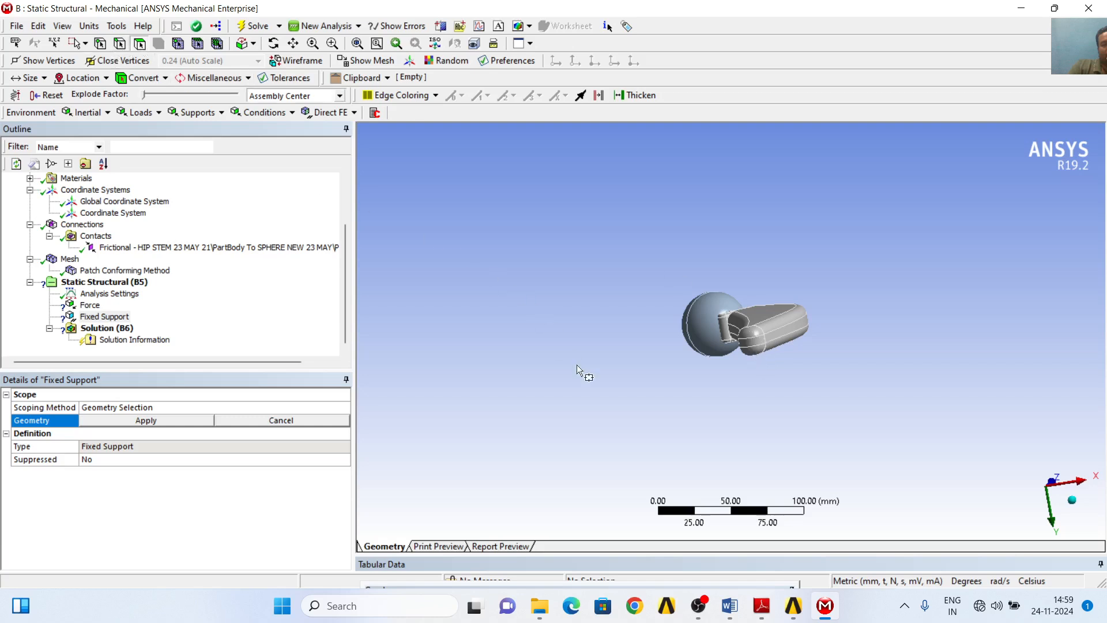
pyautogui.click(752, 344)
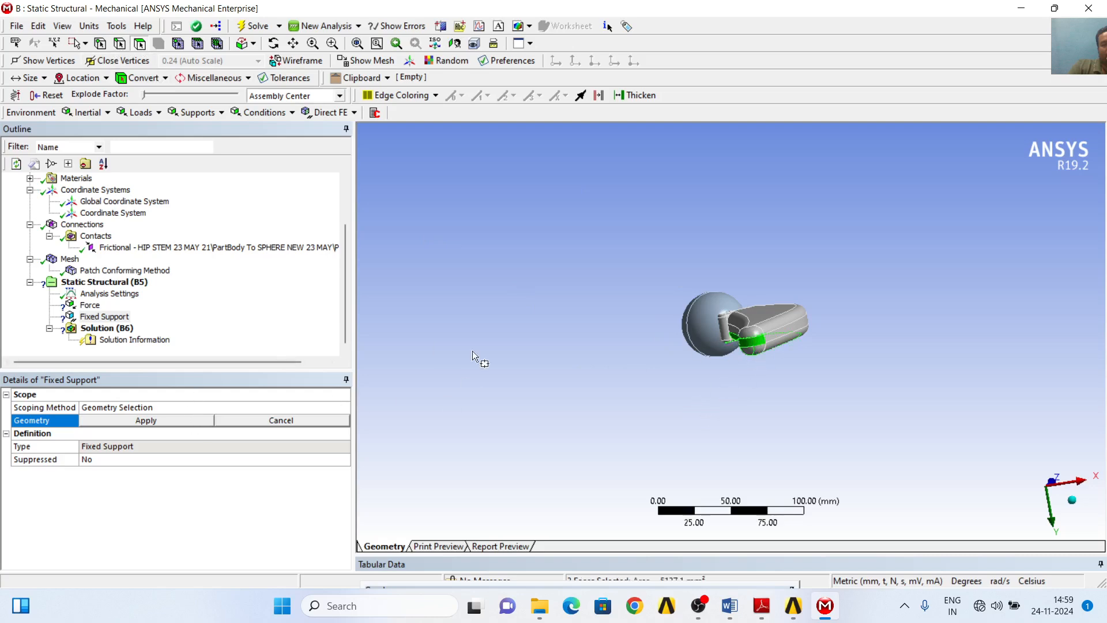
pyautogui.scroll(1, 531, 369)
pyautogui.click(643, 386)
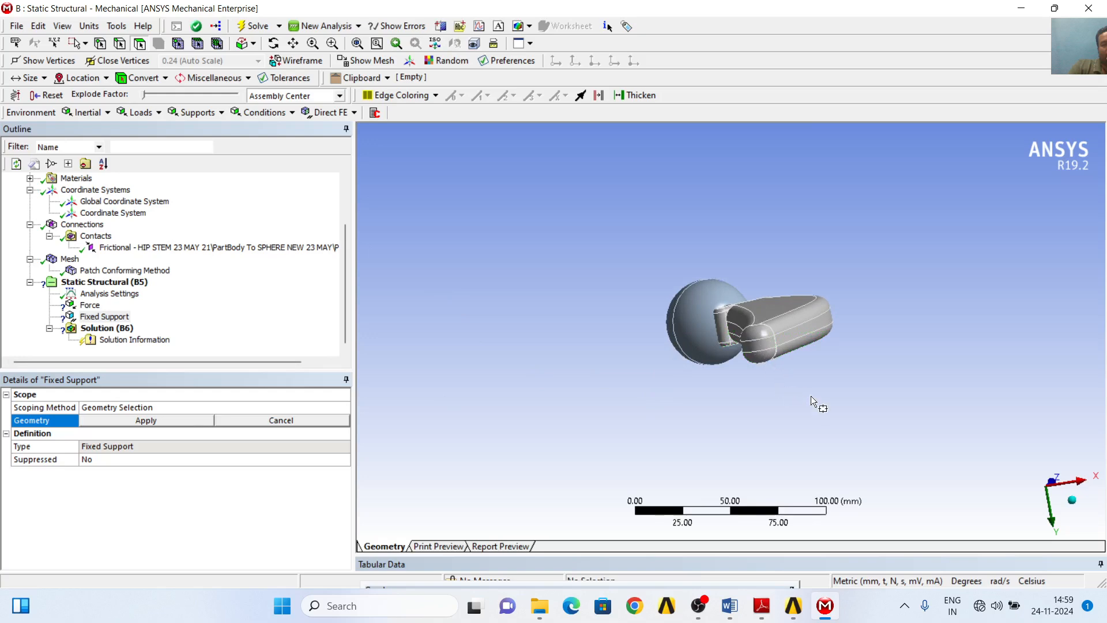
pyautogui.scroll(3, 842, 398)
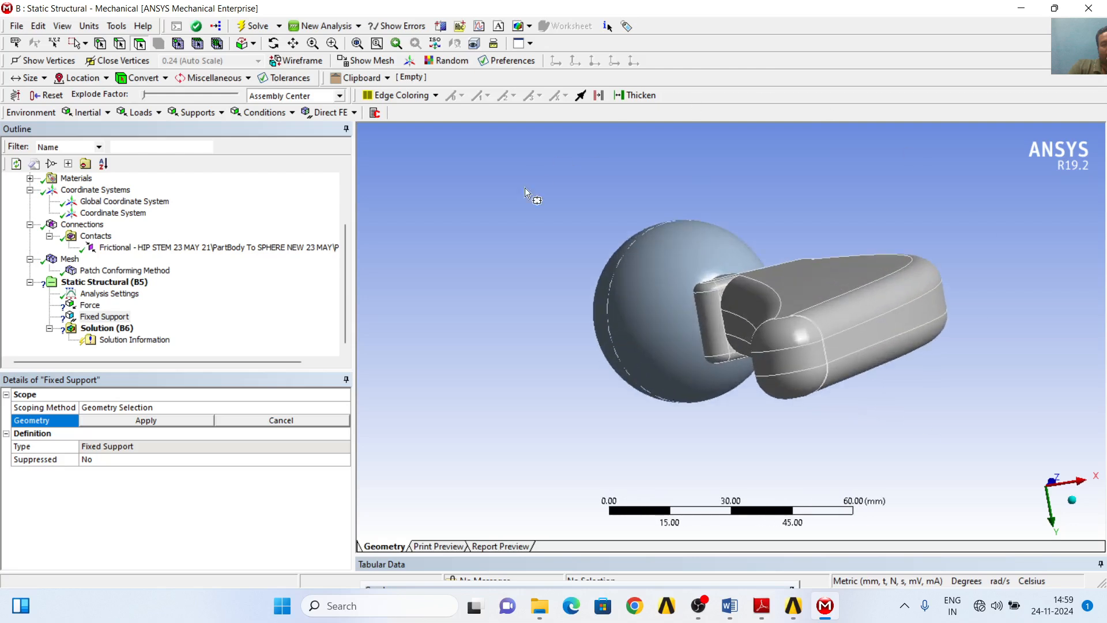
pyautogui.moveTo(460, 215); pyautogui.dragTo(482, 196, button='middle')
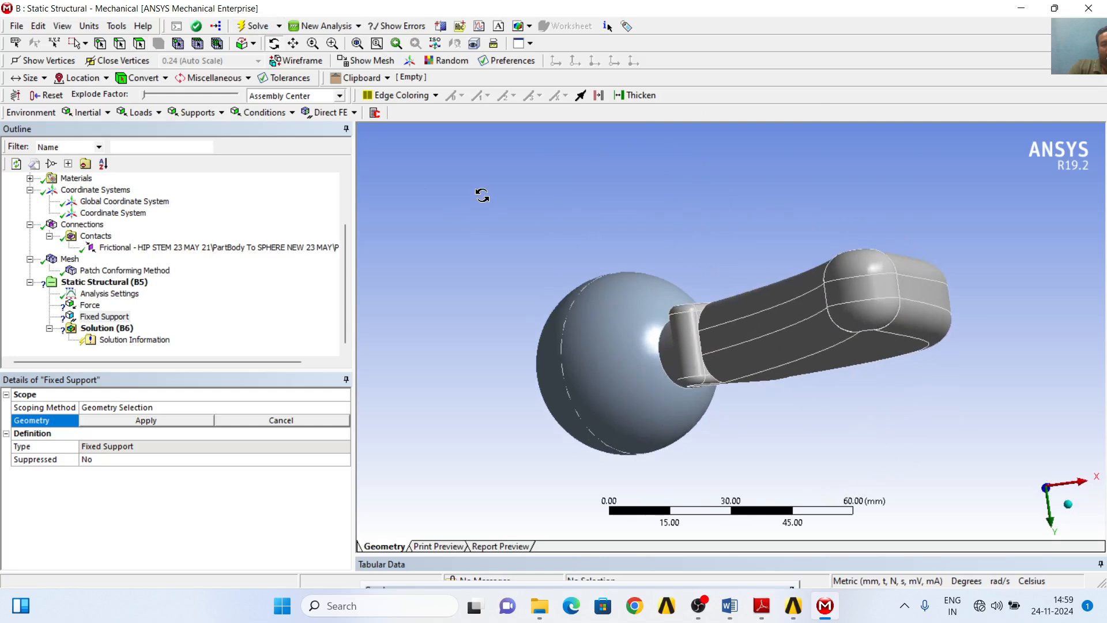
pyautogui.click(79, 45)
pyautogui.click(95, 60)
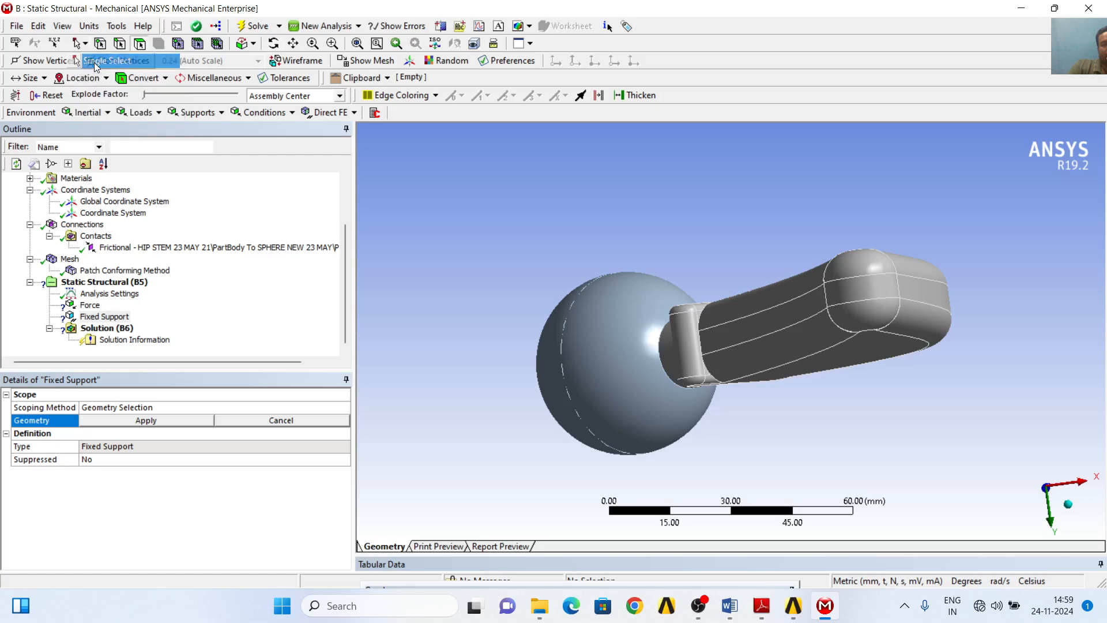
pyautogui.click(139, 47)
pyautogui.click(864, 268)
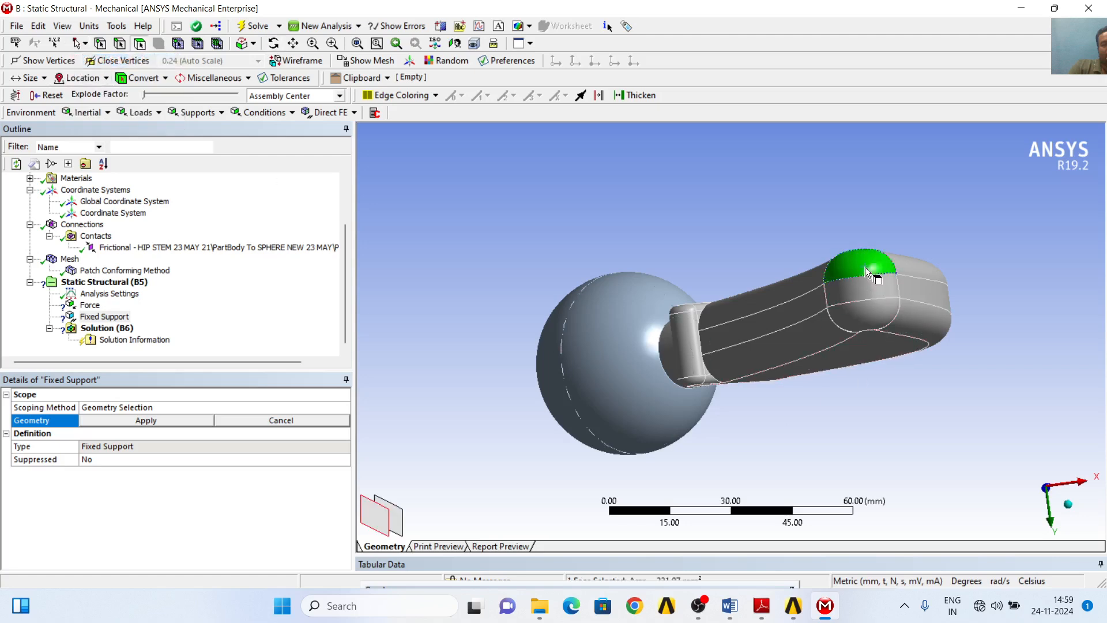
pyautogui.keyDown('ctrl'); pyautogui.click(865, 288); pyautogui.keyUp('ctrl')
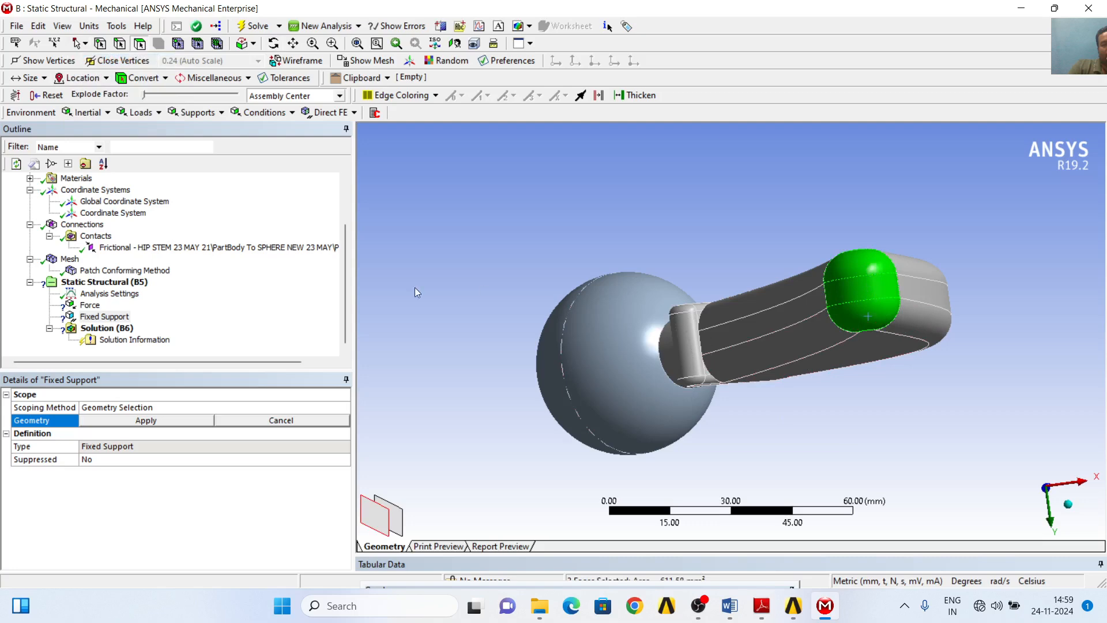
pyautogui.click(167, 422)
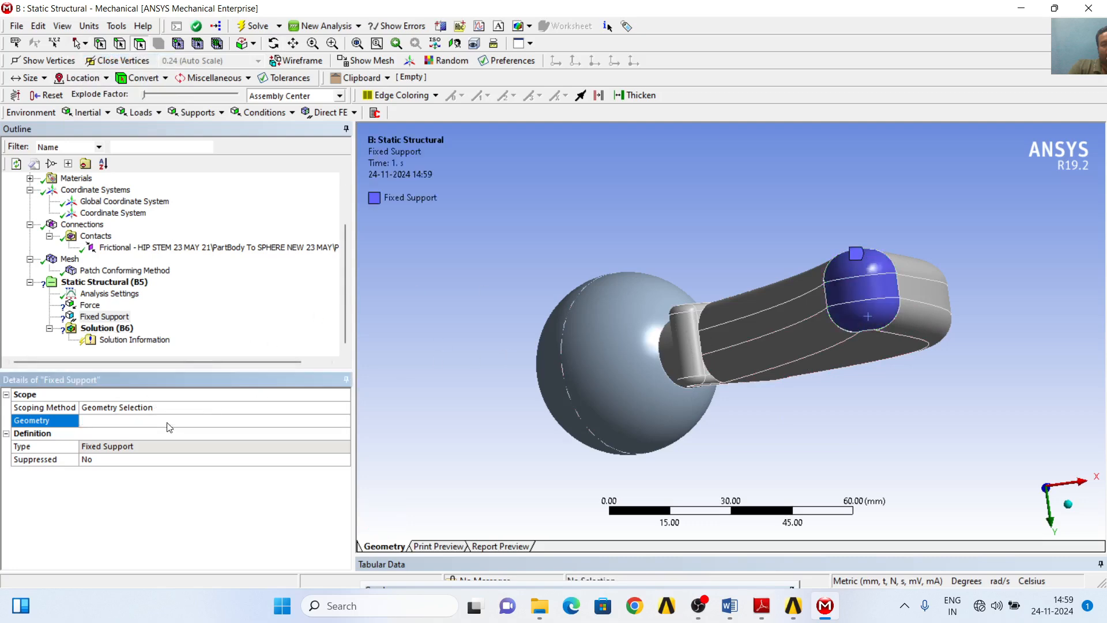
# - Scope the Force to the outer half of the spherical femoral head, on the side facing away from the neck
pyautogui.click(92, 307)
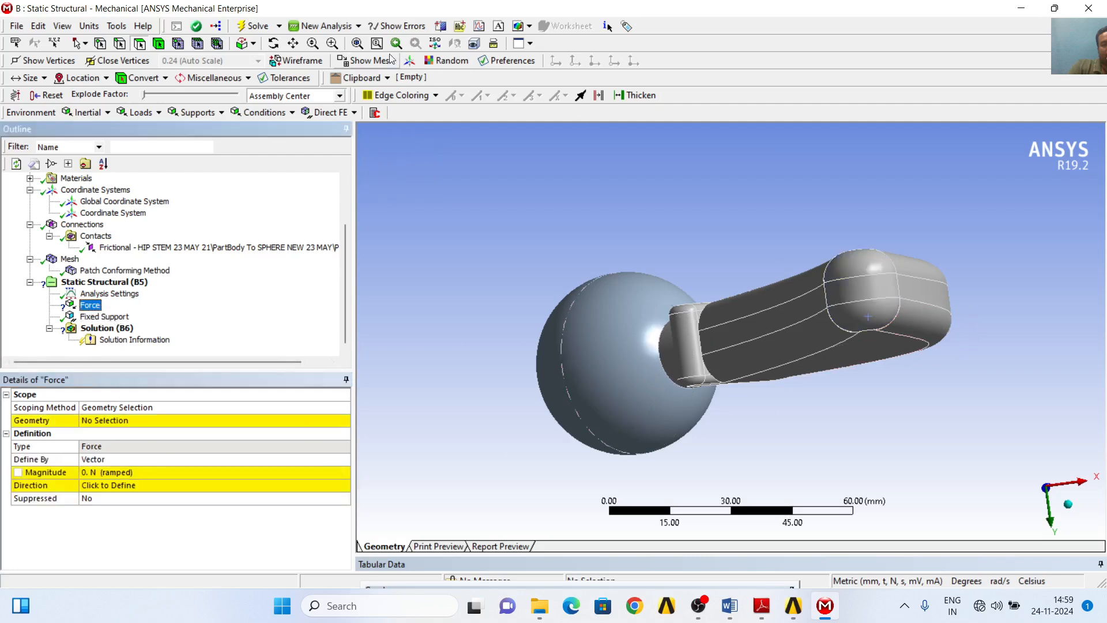
pyautogui.click(1046, 464)
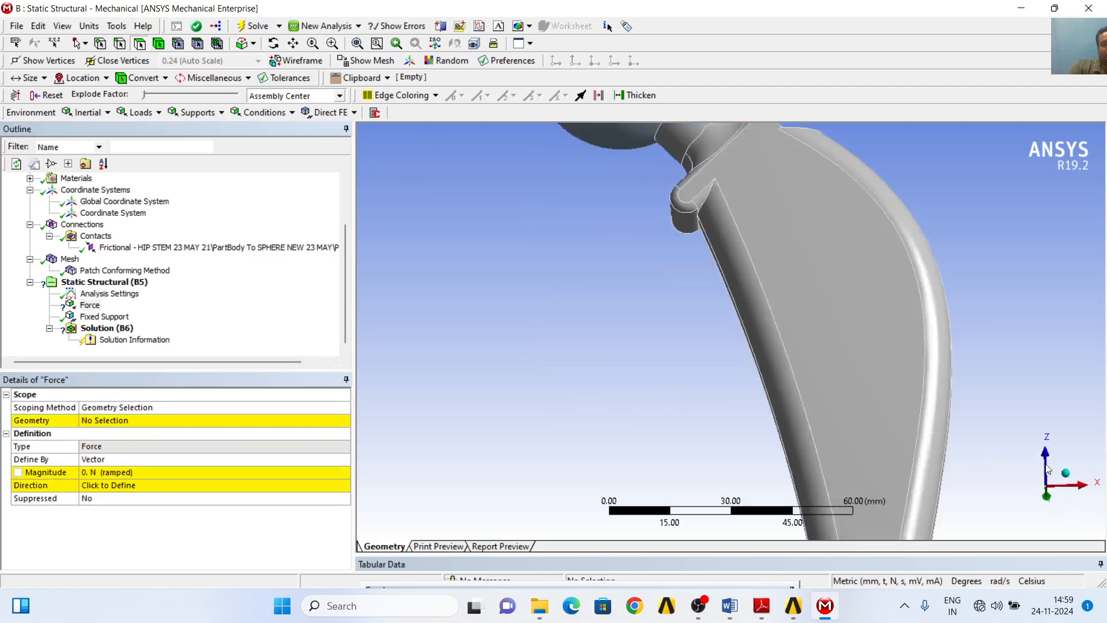
pyautogui.click(356, 44)
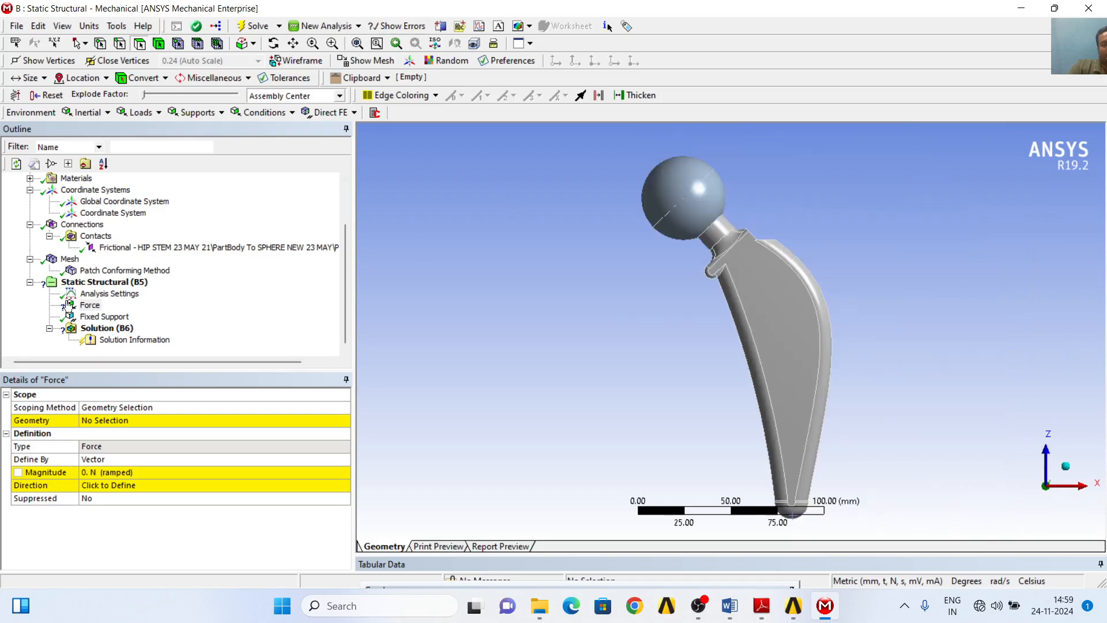
pyautogui.click(144, 424)
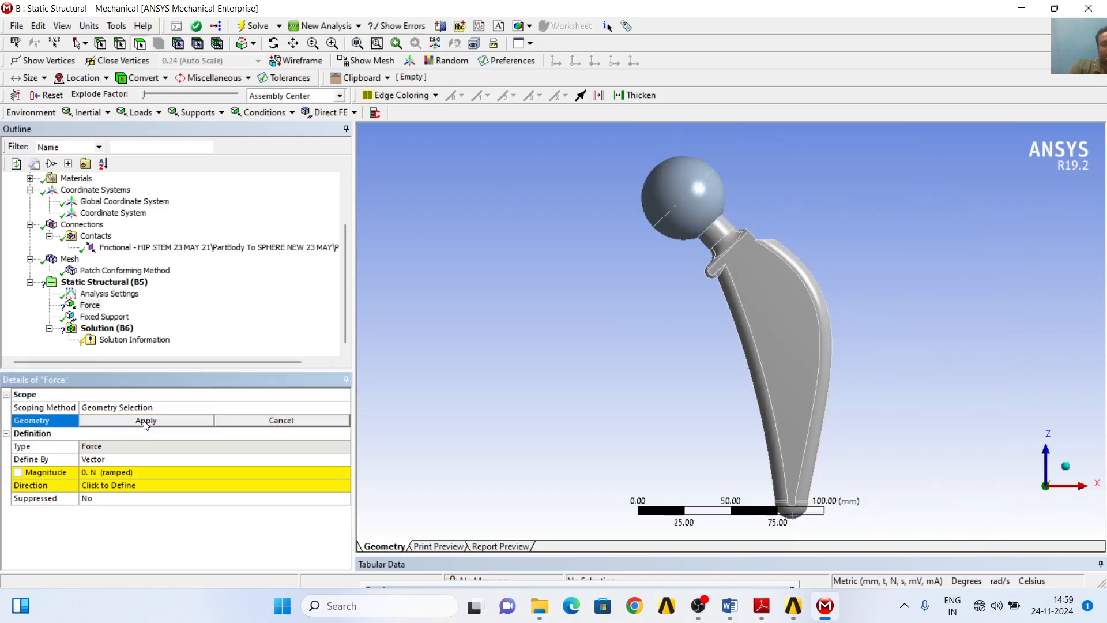
pyautogui.click(664, 181)
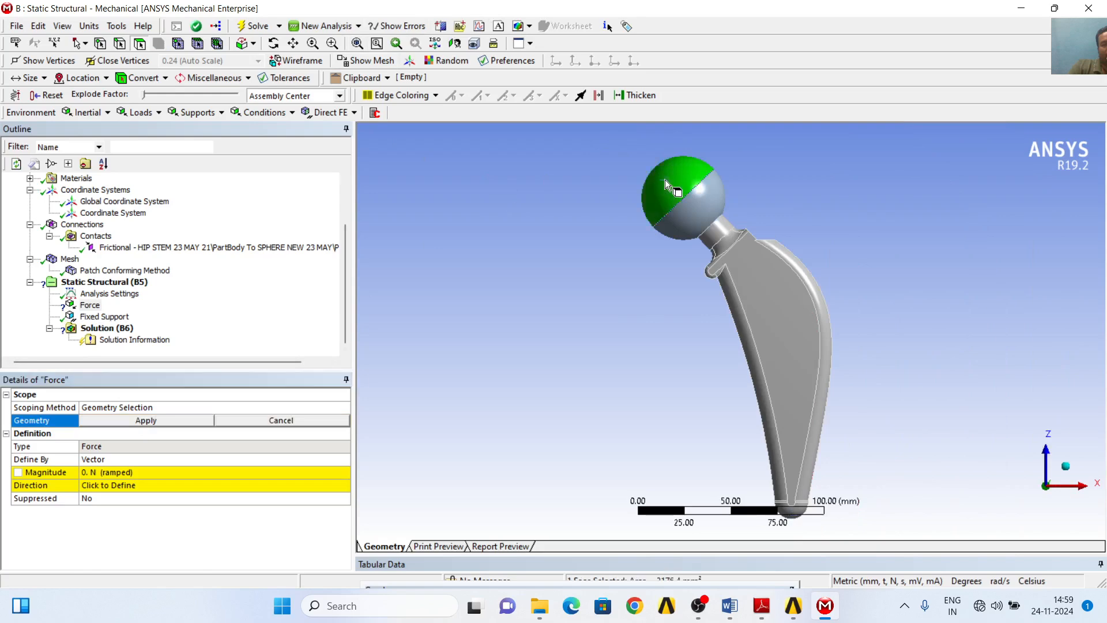
pyautogui.click(151, 426)
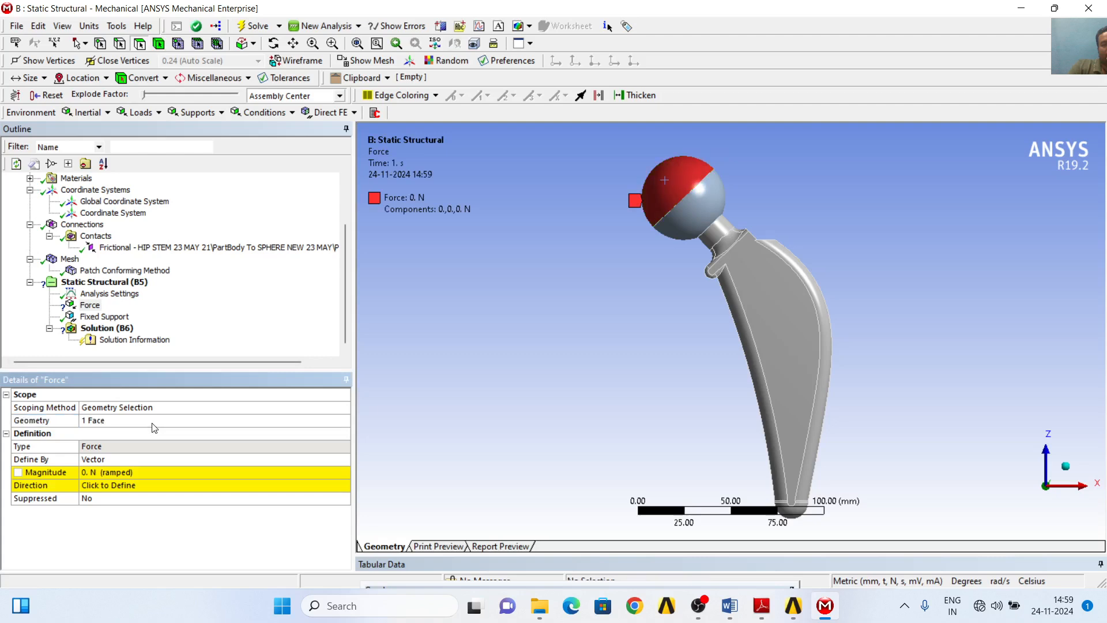
# - Define the Force by components in the user-defined Coordinate System with a Z component of -1500 N
pyautogui.click(344, 460)
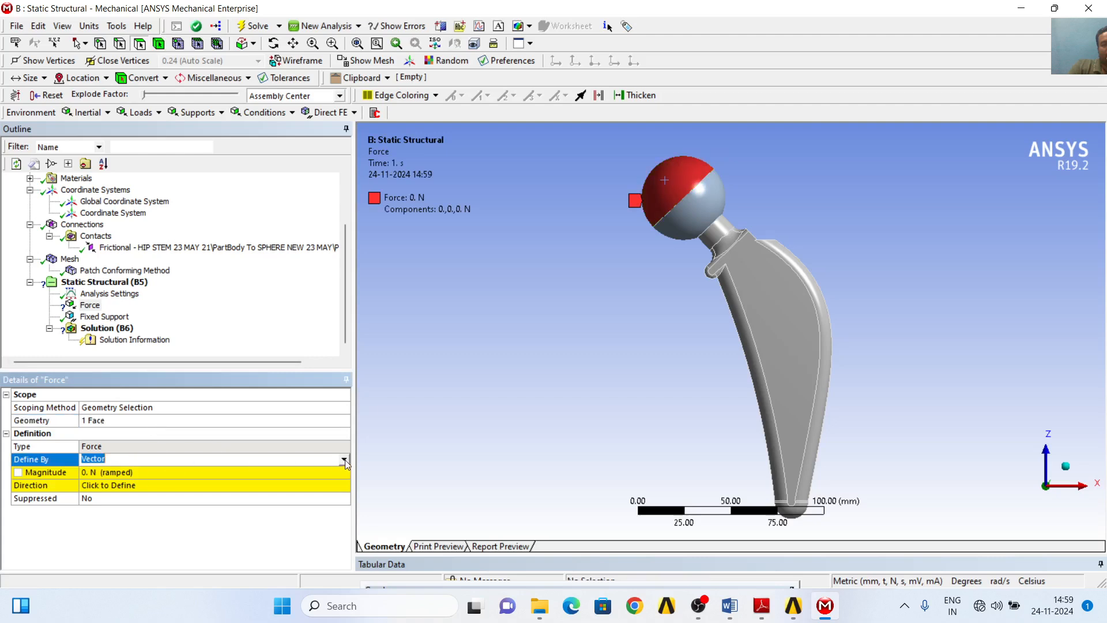
pyautogui.click(344, 459)
pyautogui.click(136, 471)
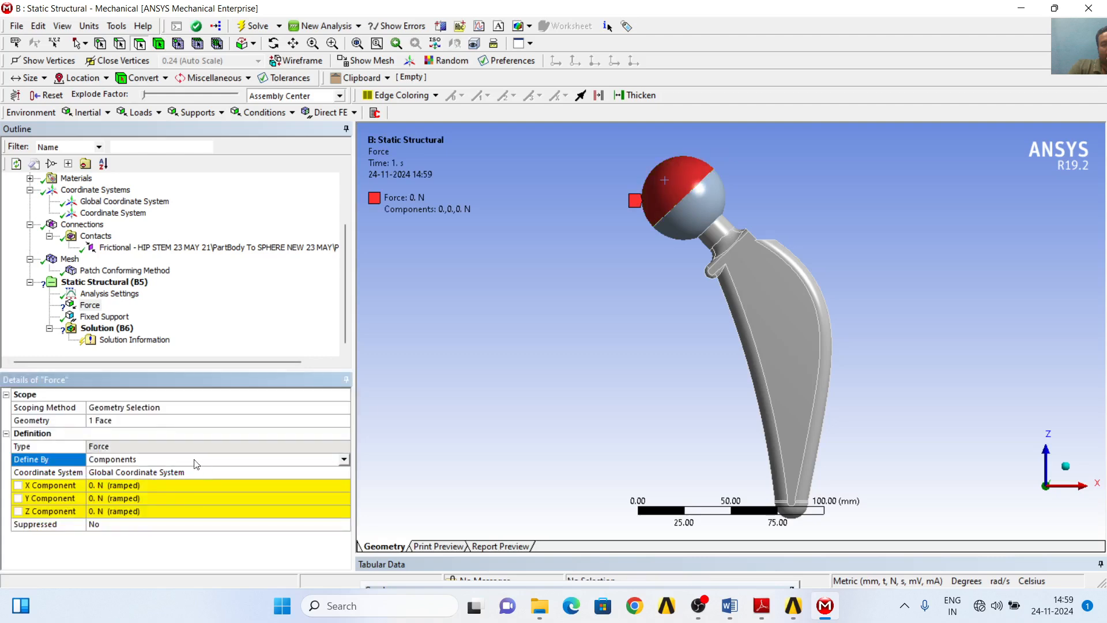
pyautogui.click(344, 475)
pyautogui.click(344, 476)
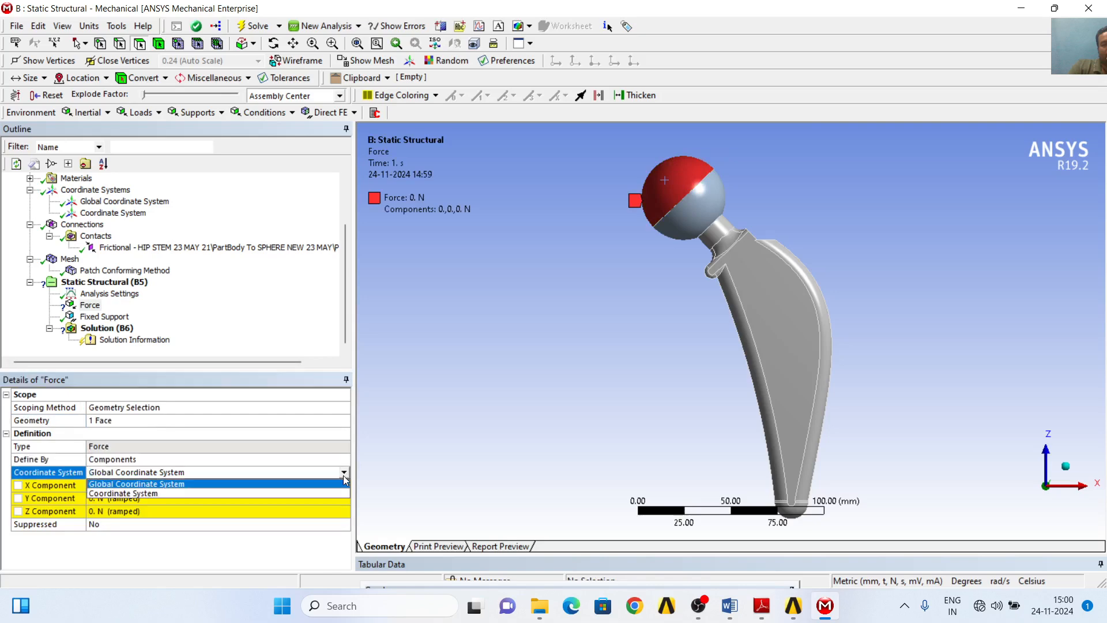
pyautogui.click(202, 492)
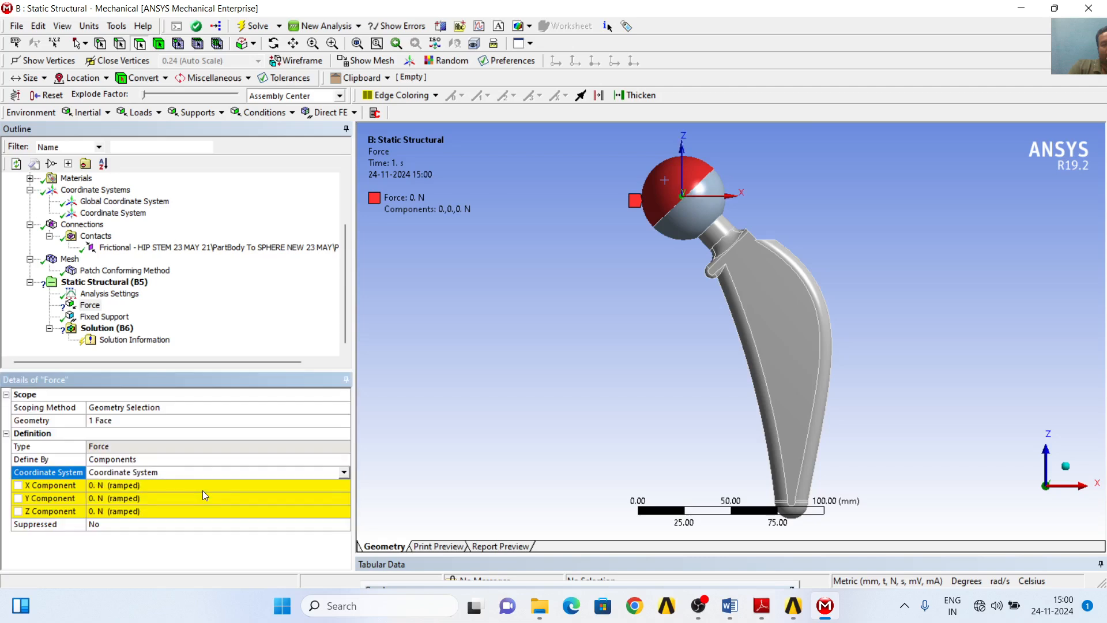
pyautogui.click(123, 511)
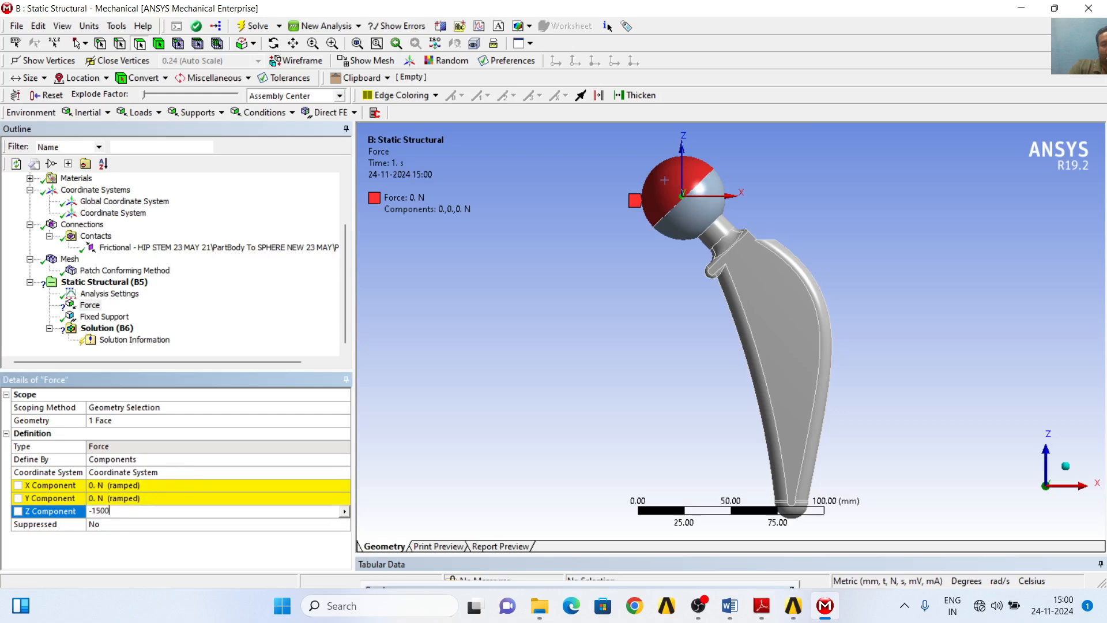
pyautogui.press('Return')
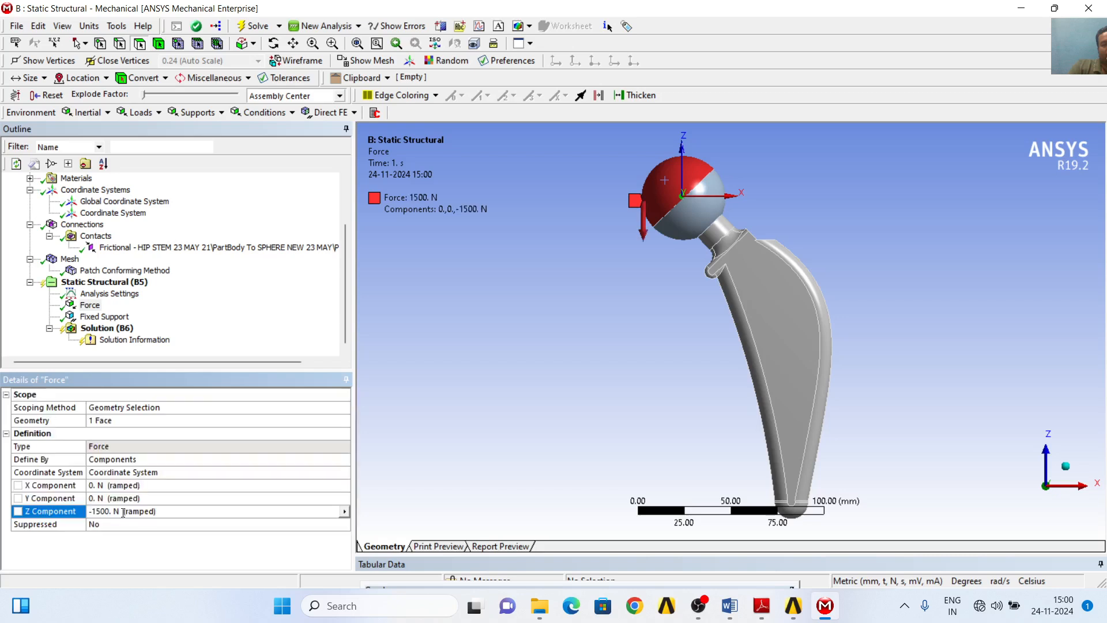
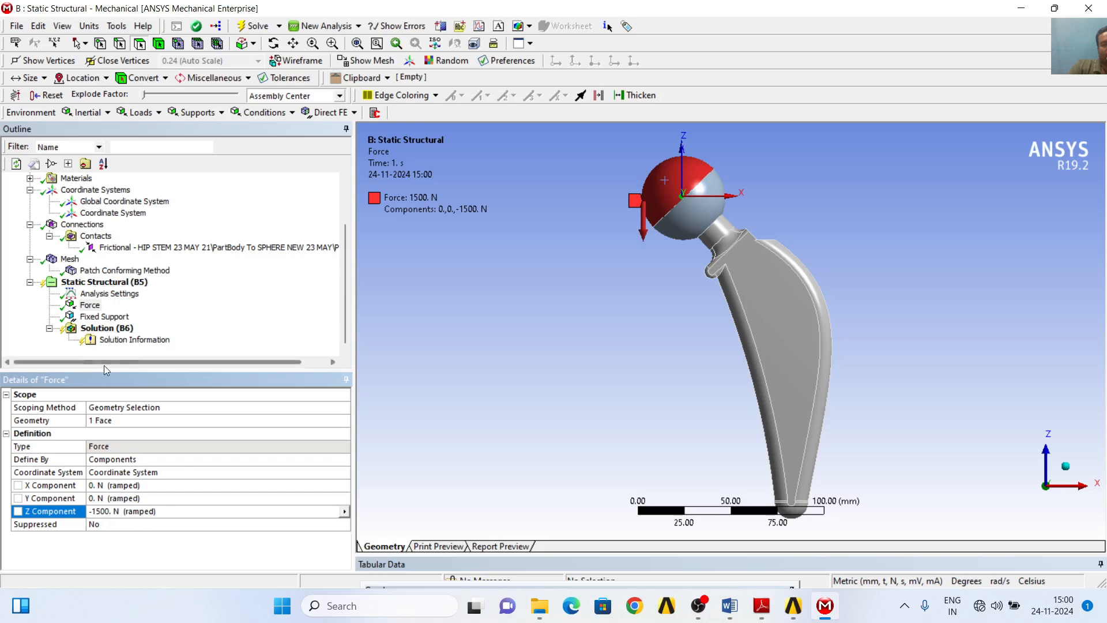
# - Add two Equivalent (von-Mises) Stress results to the Solution
pyautogui.click(130, 332)
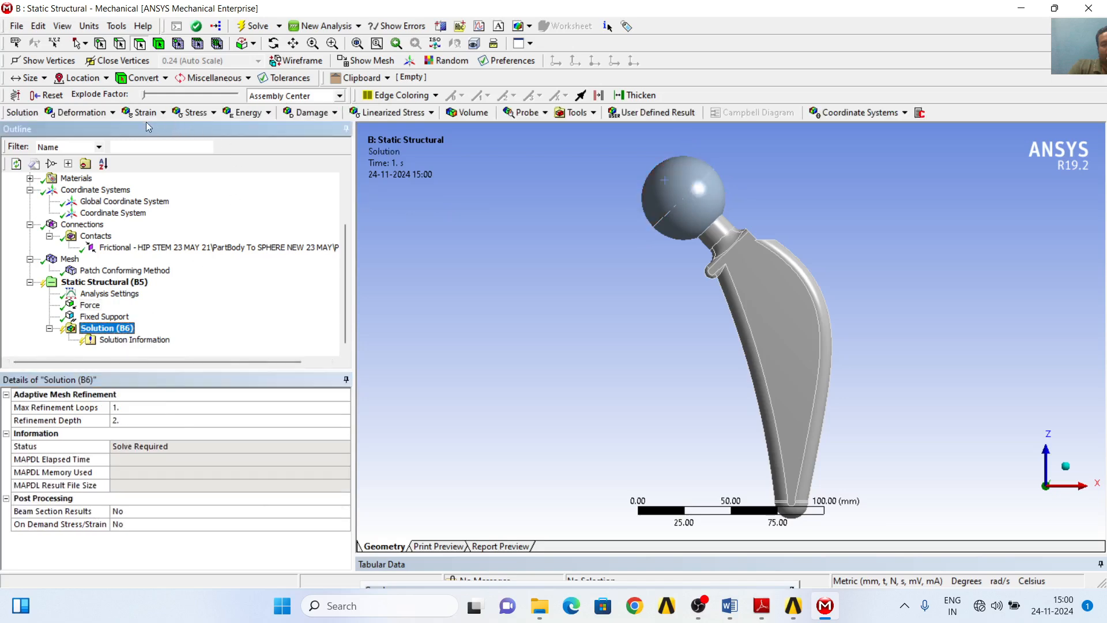
pyautogui.click(197, 113)
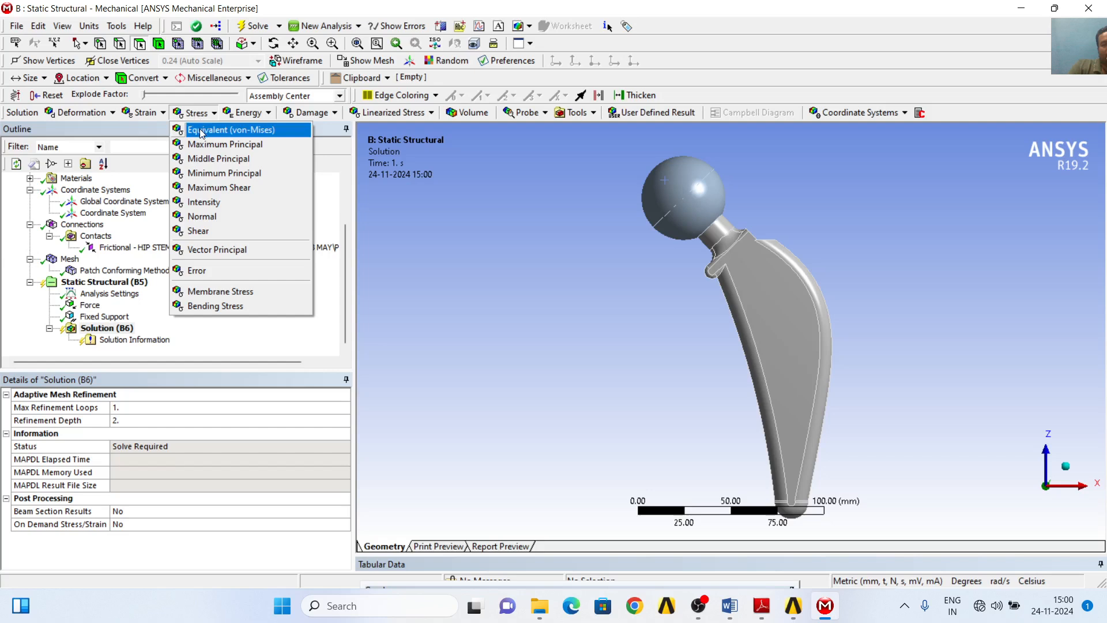
pyautogui.click(202, 130)
pyautogui.click(200, 114)
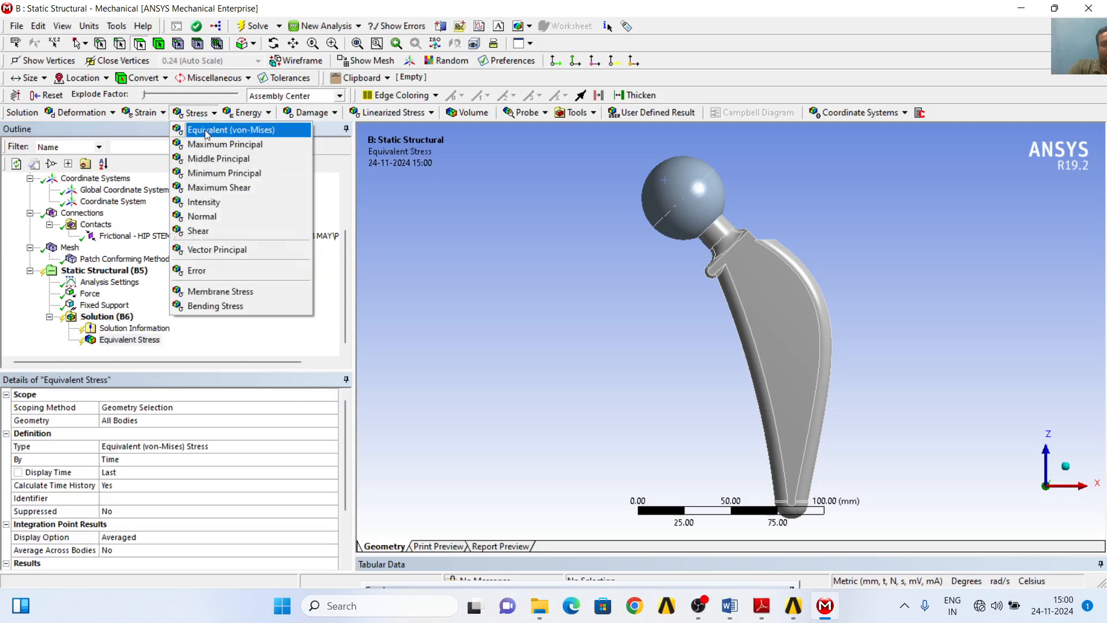
pyautogui.click(206, 131)
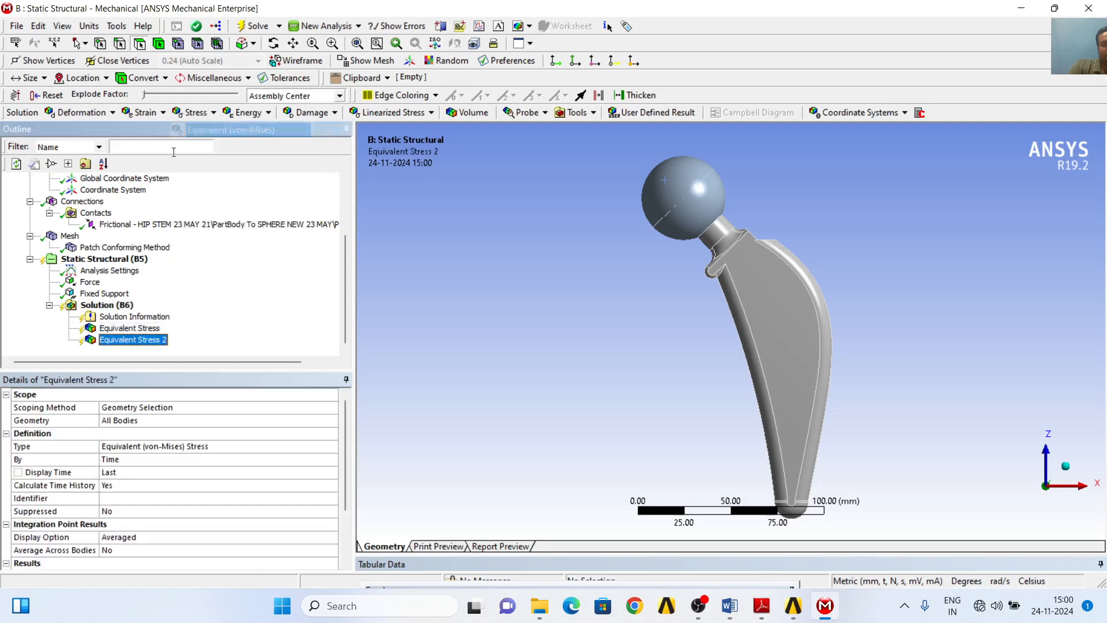
# - Scope the second Equivalent Stress result to the spherical femoral head body
pyautogui.click(145, 329)
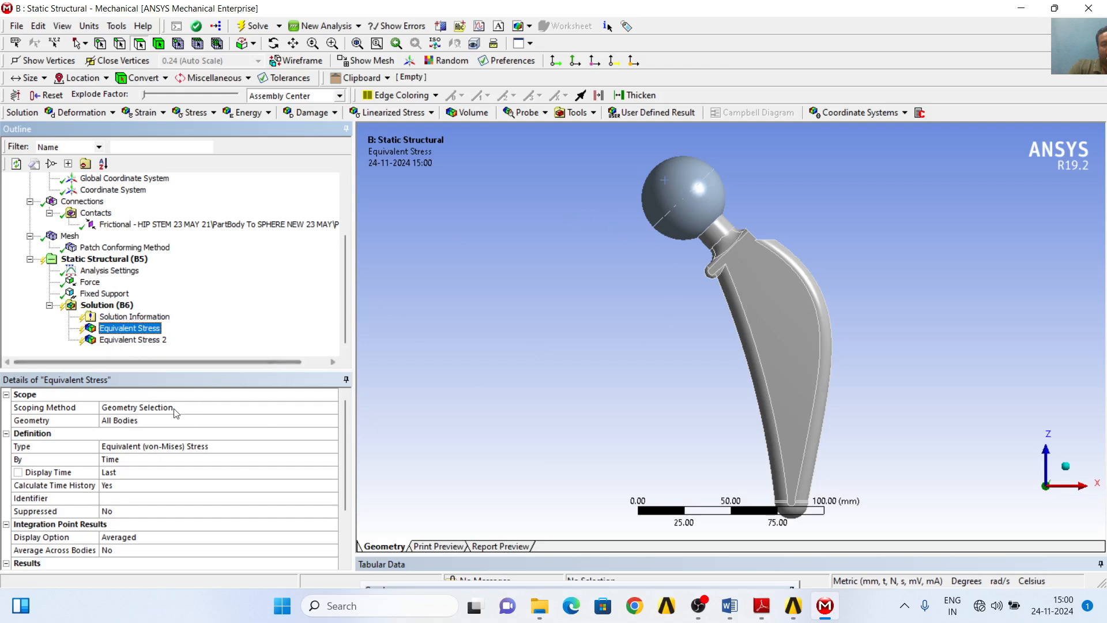
pyautogui.click(143, 341)
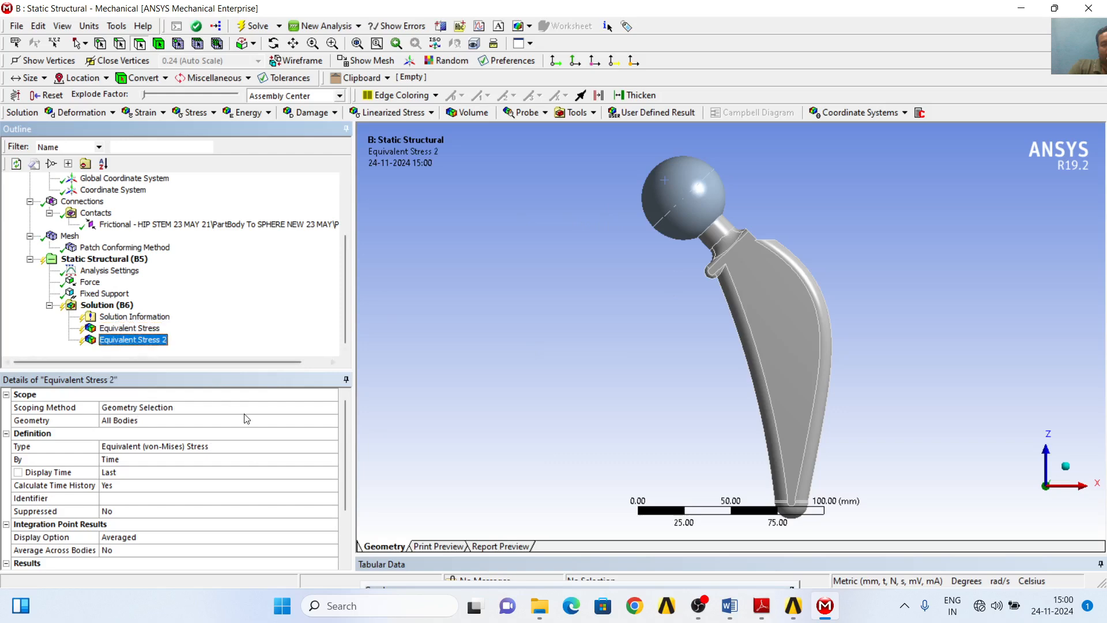
pyautogui.click(165, 423)
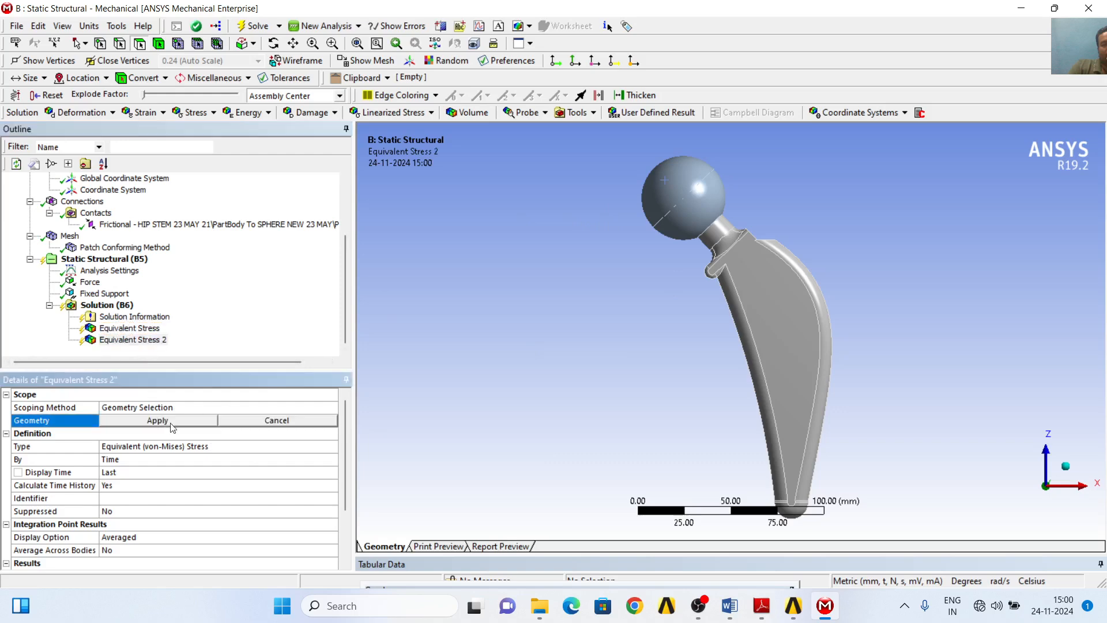
pyautogui.click(159, 44)
pyautogui.click(672, 196)
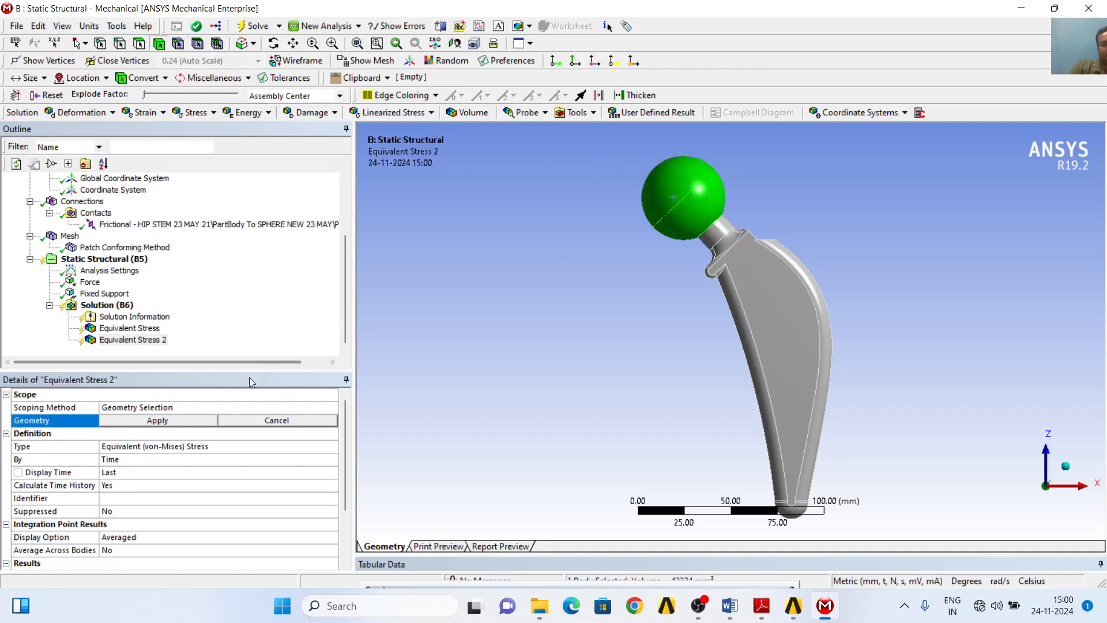
pyautogui.click(184, 424)
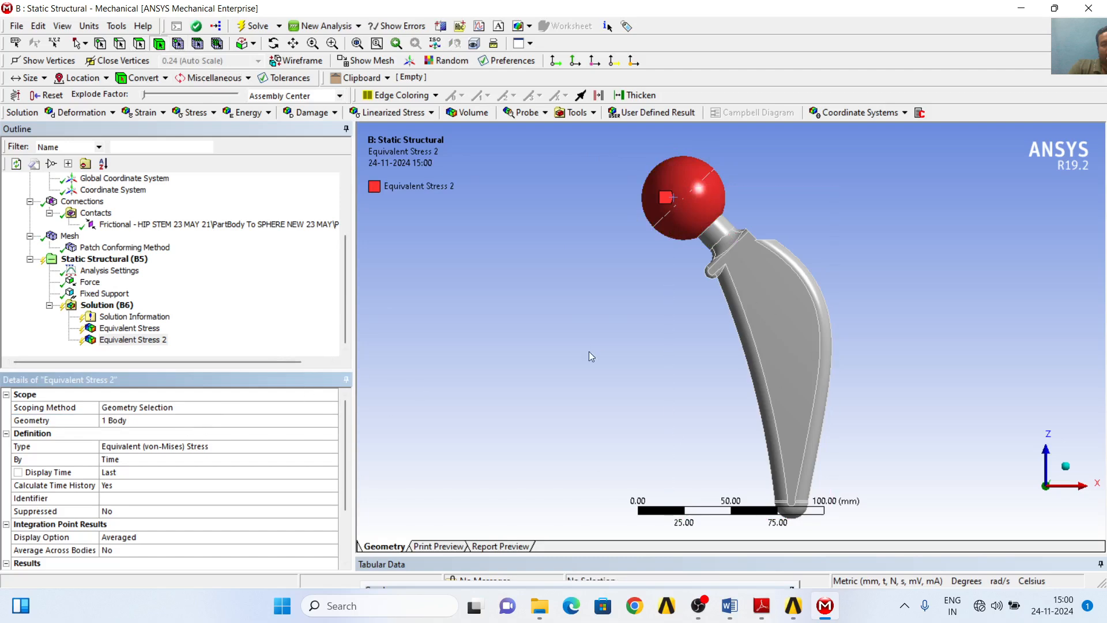
pyautogui.click(124, 328)
pyautogui.click(815, 350)
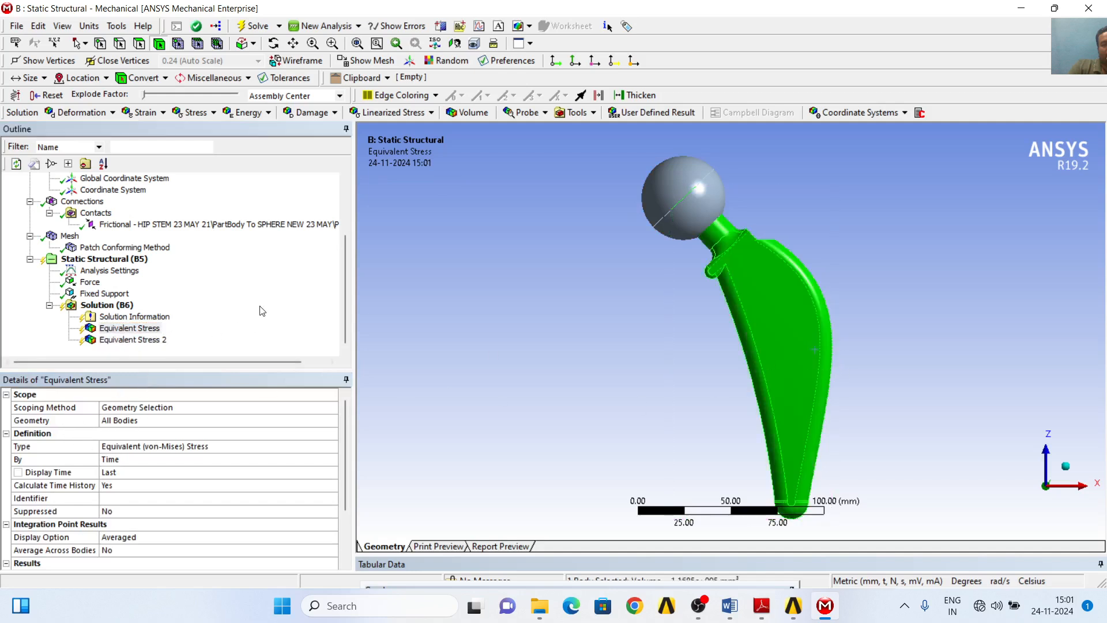
pyautogui.click(282, 312)
# - Insert a Fatigue Tool under the Solution
pyautogui.rightClick(122, 306)
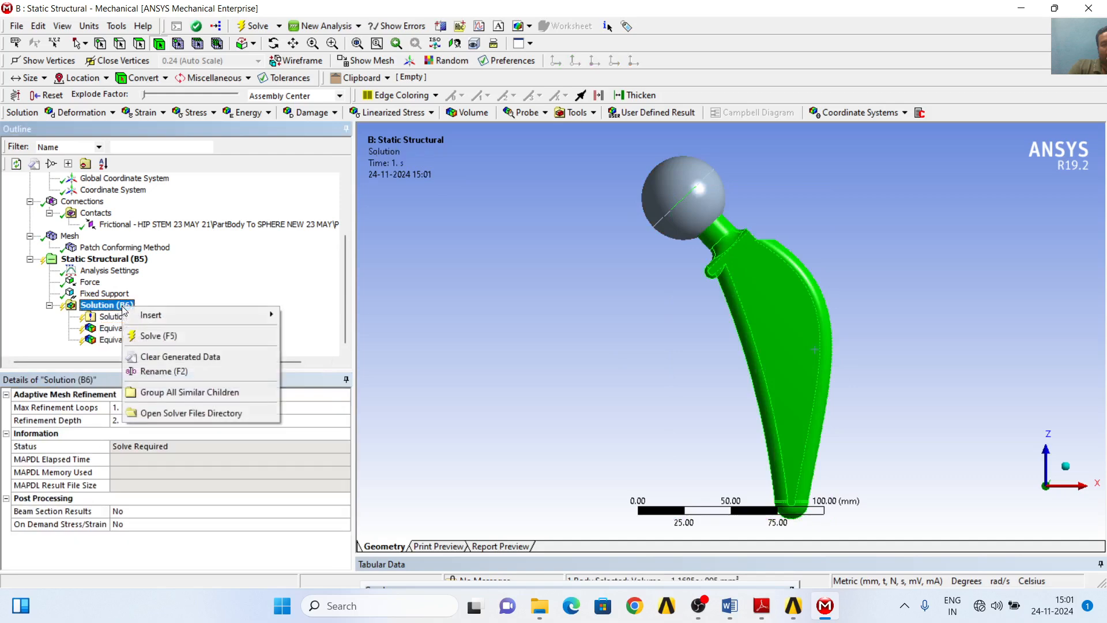
pyautogui.moveTo(252, 318)
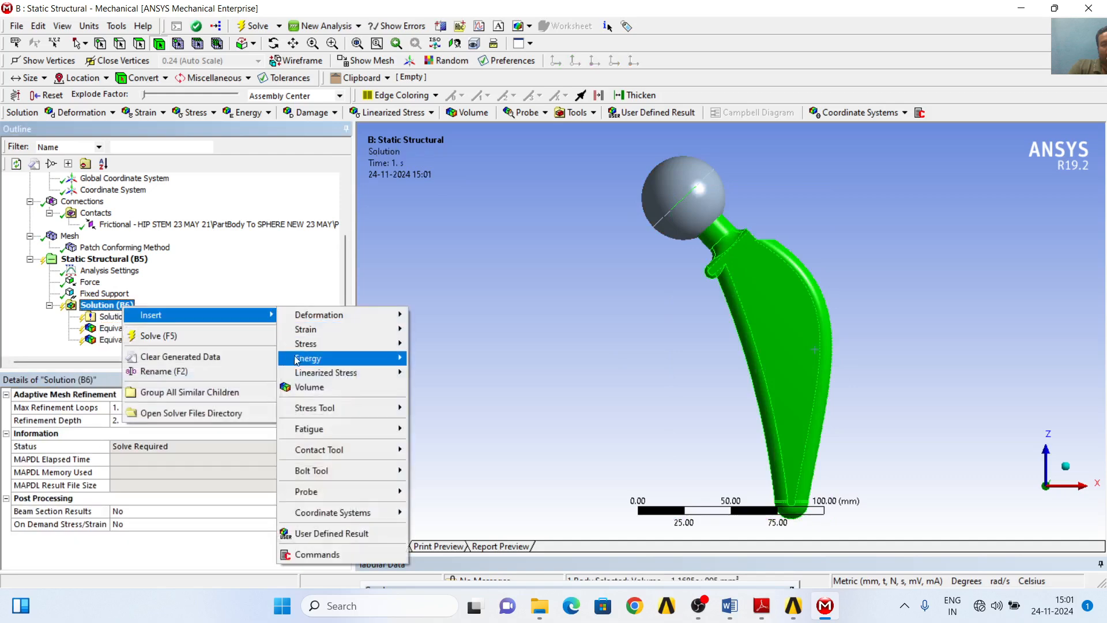
pyautogui.moveTo(367, 436)
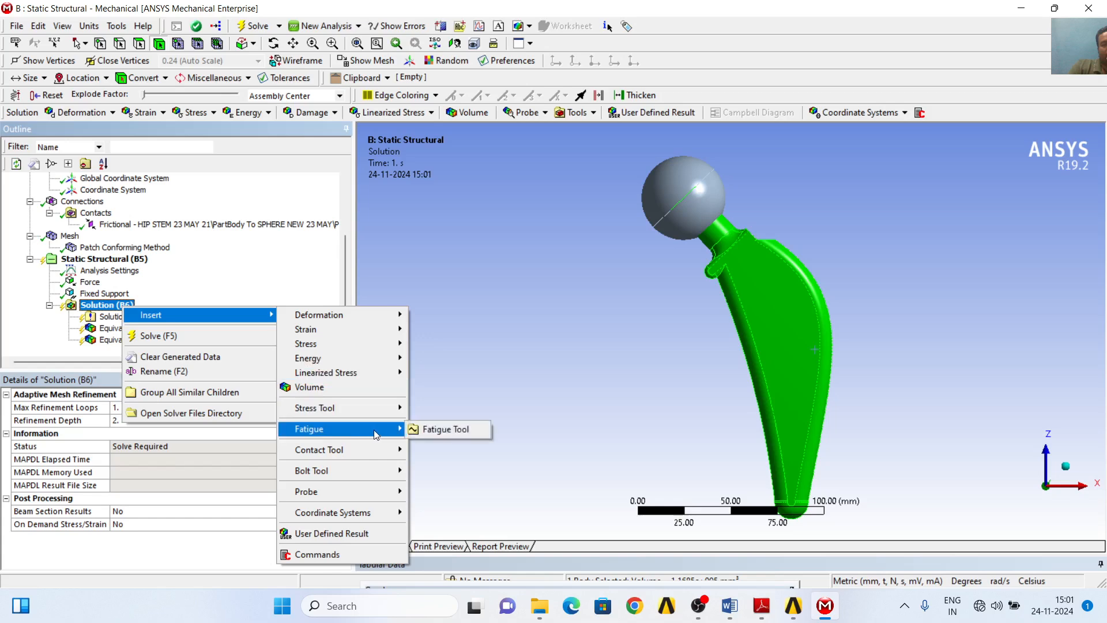
pyautogui.click(435, 430)
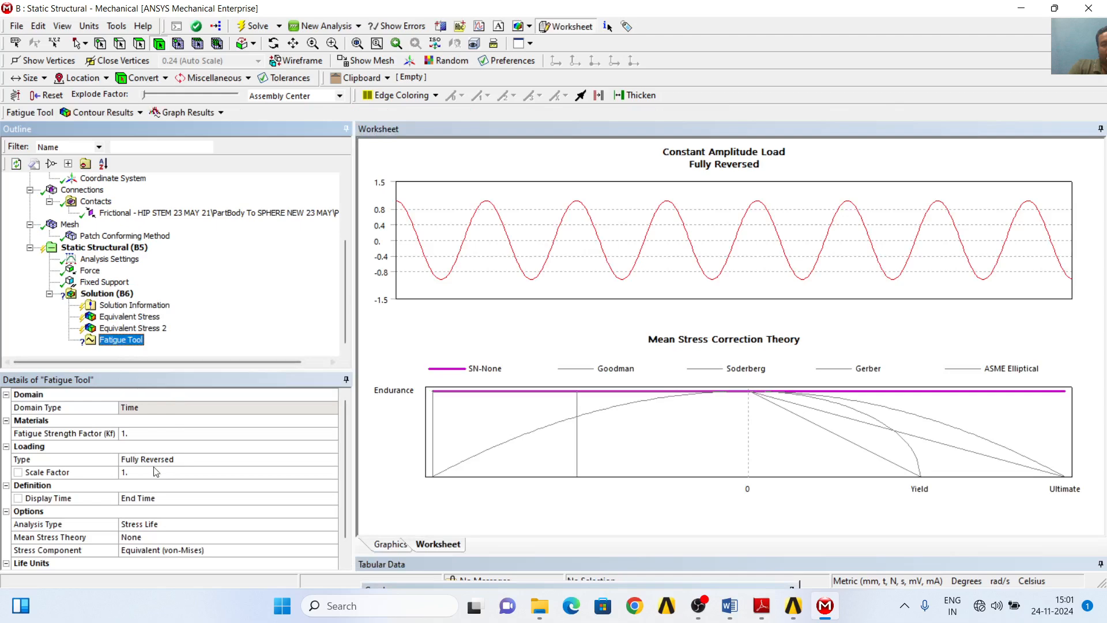
# - Set the Fatigue Tool's mean stress theory to Goodman
pyautogui.moveTo(344, 452)
pyautogui.mouseDown()
pyautogui.moveTo(344, 500)
pyautogui.moveTo(347, 453)
pyautogui.mouseUp()
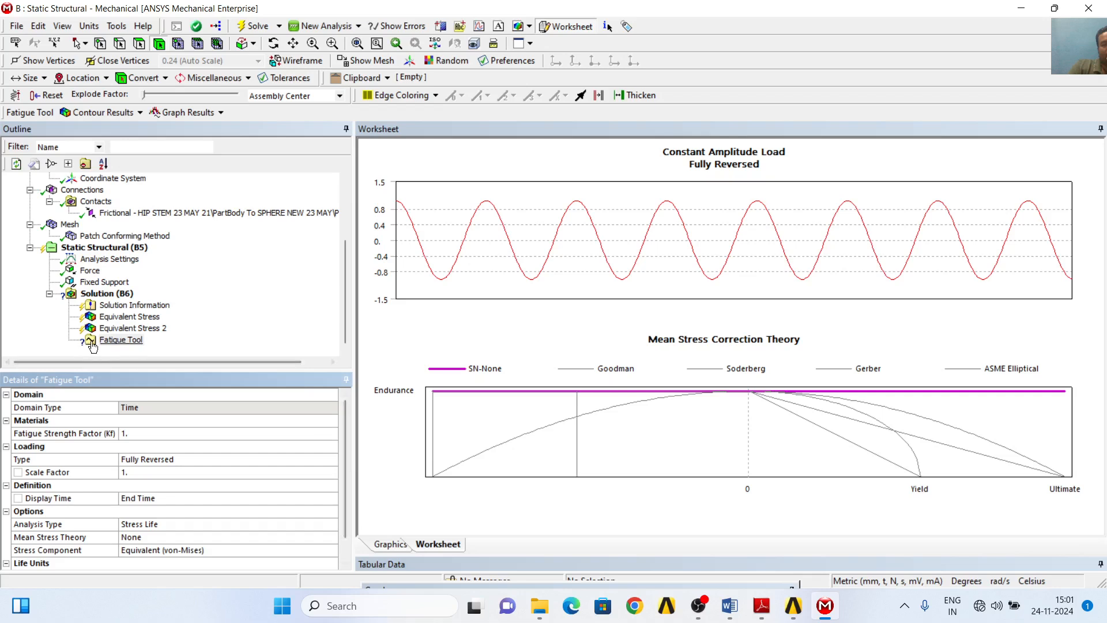
pyautogui.click(112, 342)
pyautogui.scroll(-1, 173, 533)
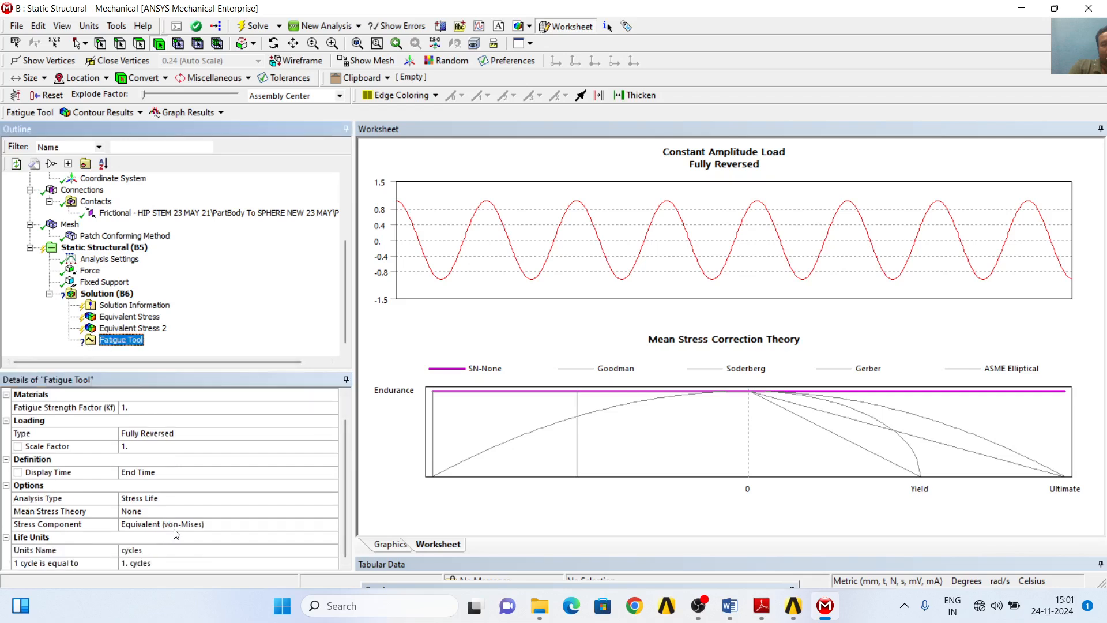
pyautogui.click(330, 513)
pyautogui.click(330, 512)
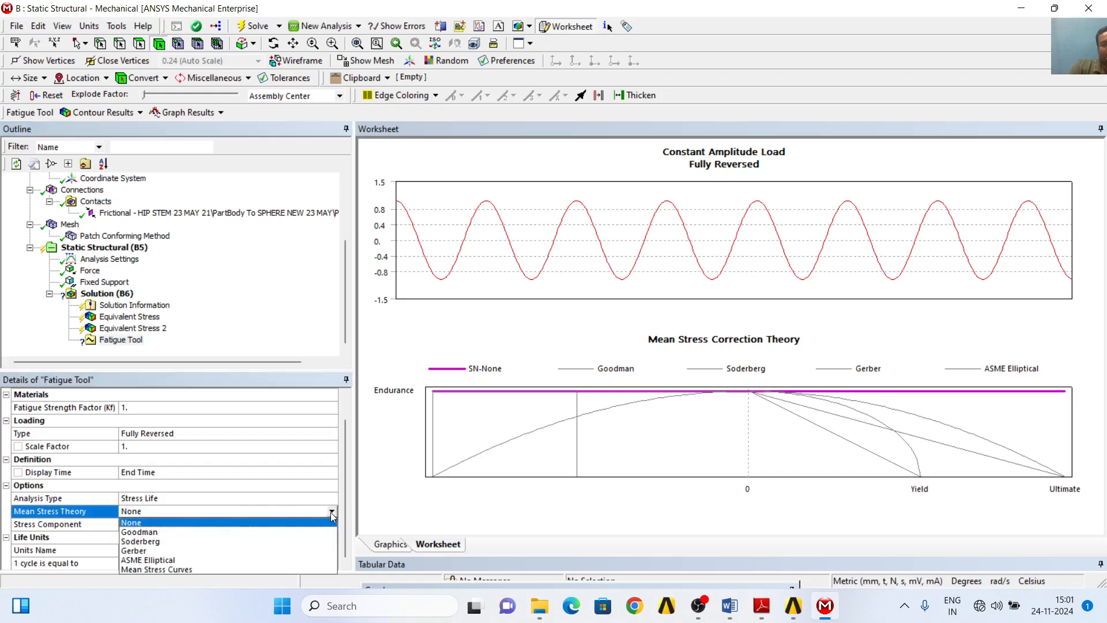
pyautogui.click(155, 534)
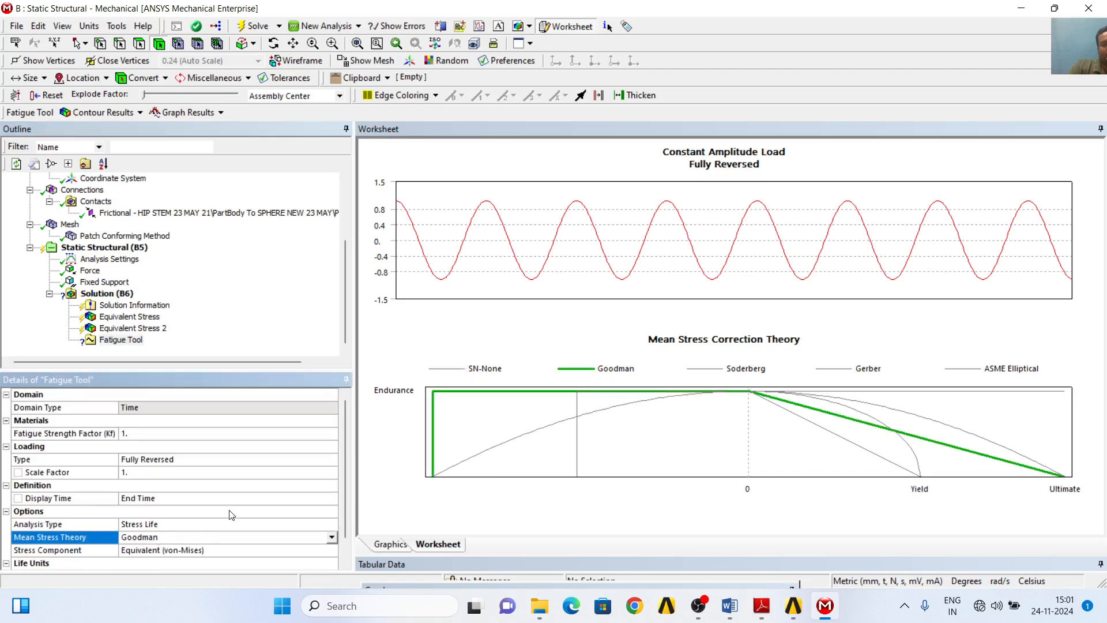
pyautogui.scroll(-1, 230, 510)
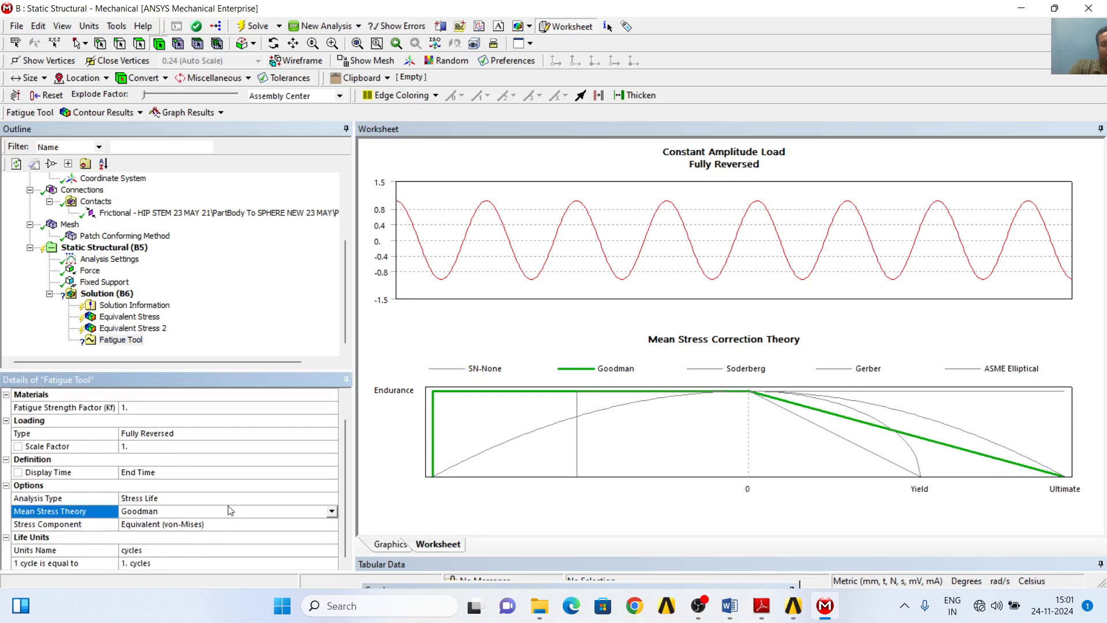
pyautogui.scroll(1, 229, 510)
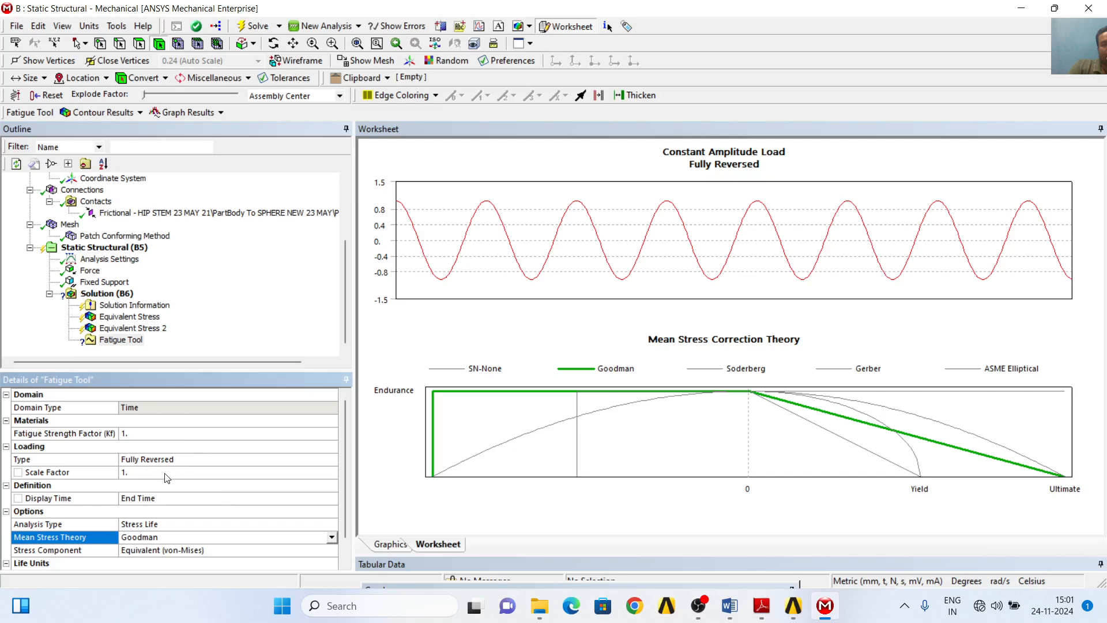
pyautogui.scroll(-1, 211, 517)
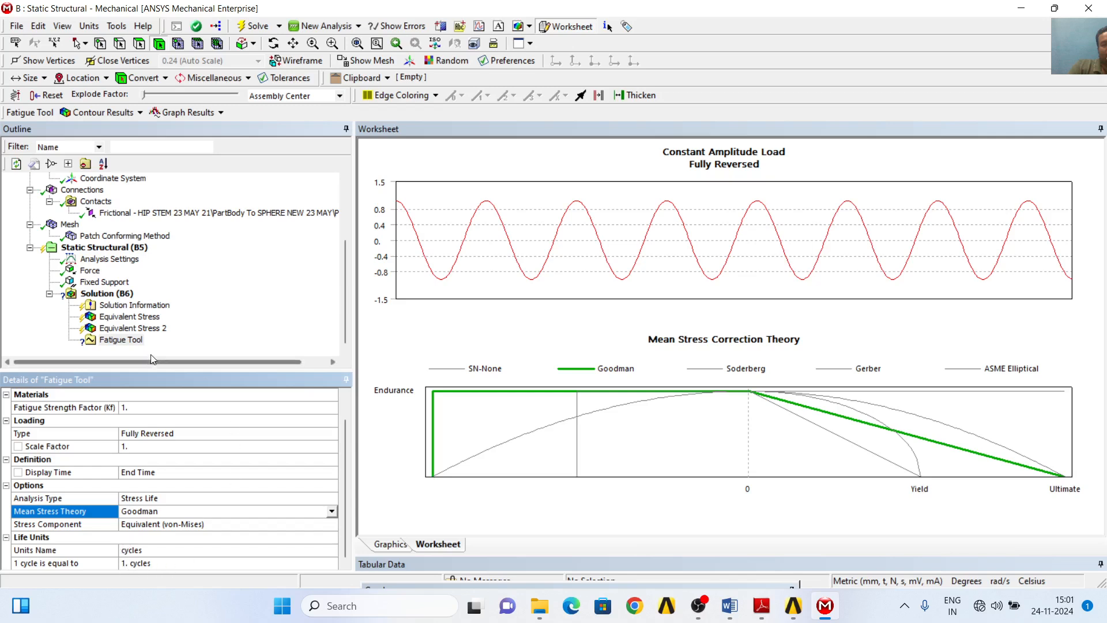
# - Add Life and Safety Factor results to the Fatigue Tool
pyautogui.rightClick(130, 342)
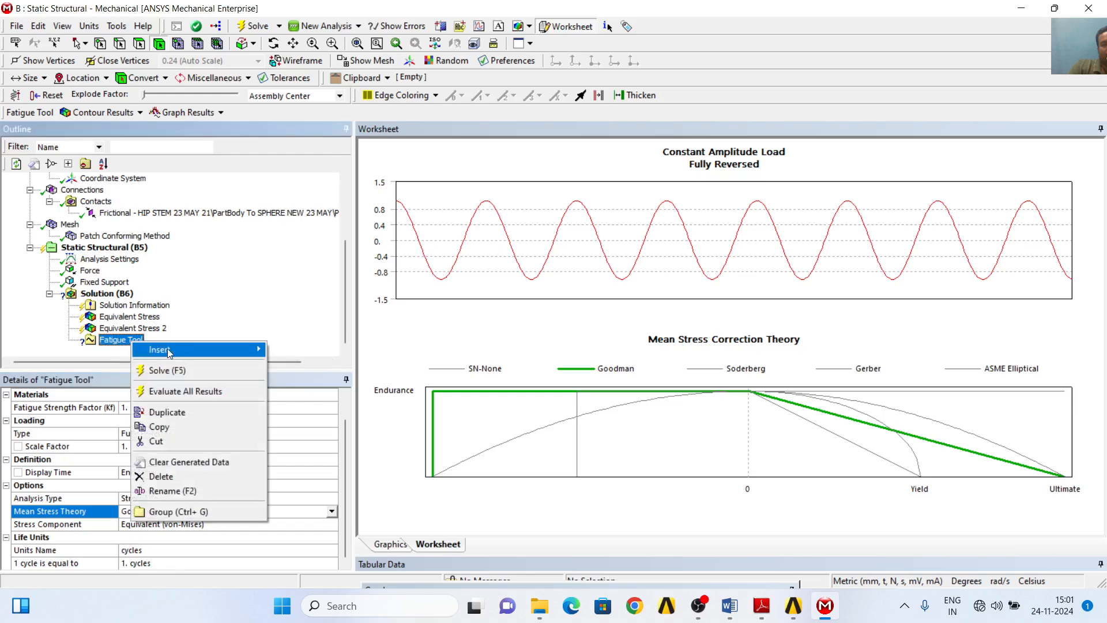
pyautogui.moveTo(204, 352)
pyautogui.click(288, 350)
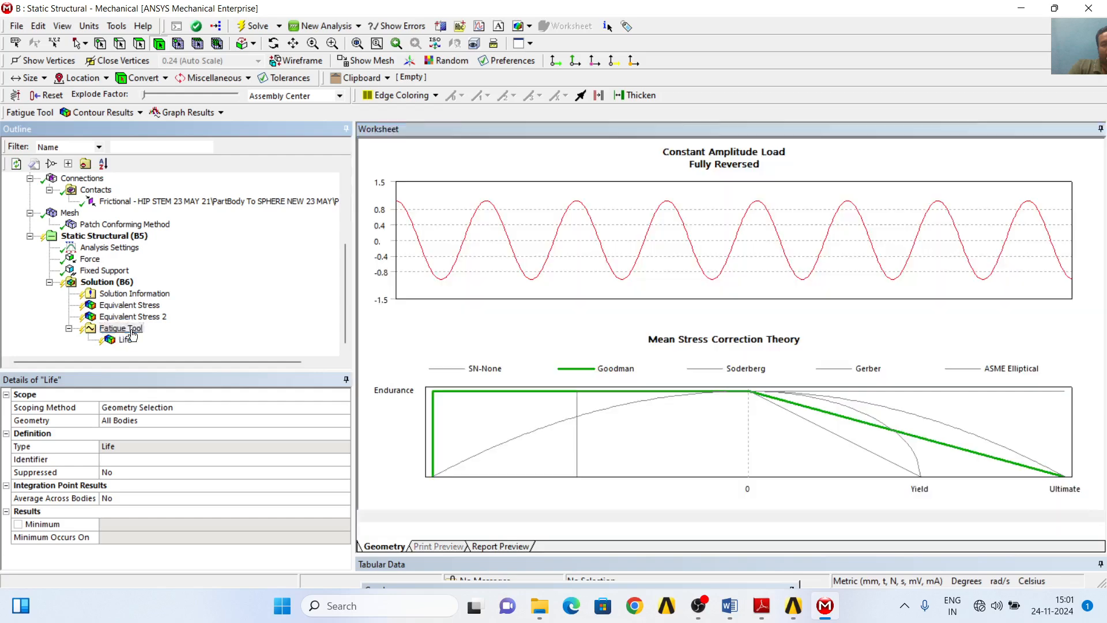
pyautogui.rightClick(132, 333)
pyautogui.moveTo(224, 344)
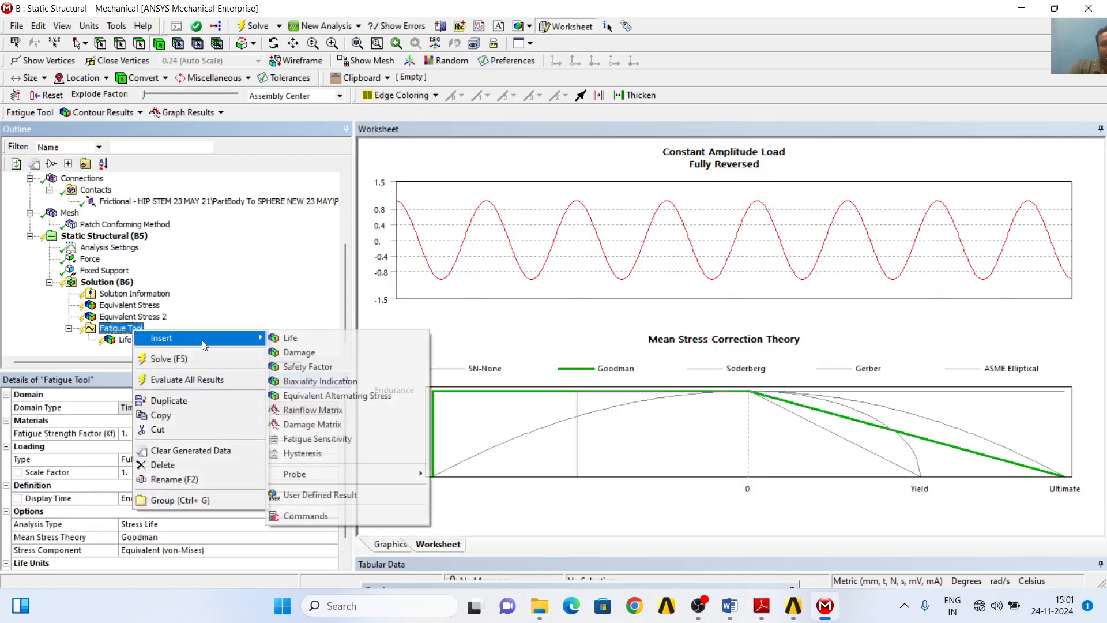
pyautogui.click(307, 367)
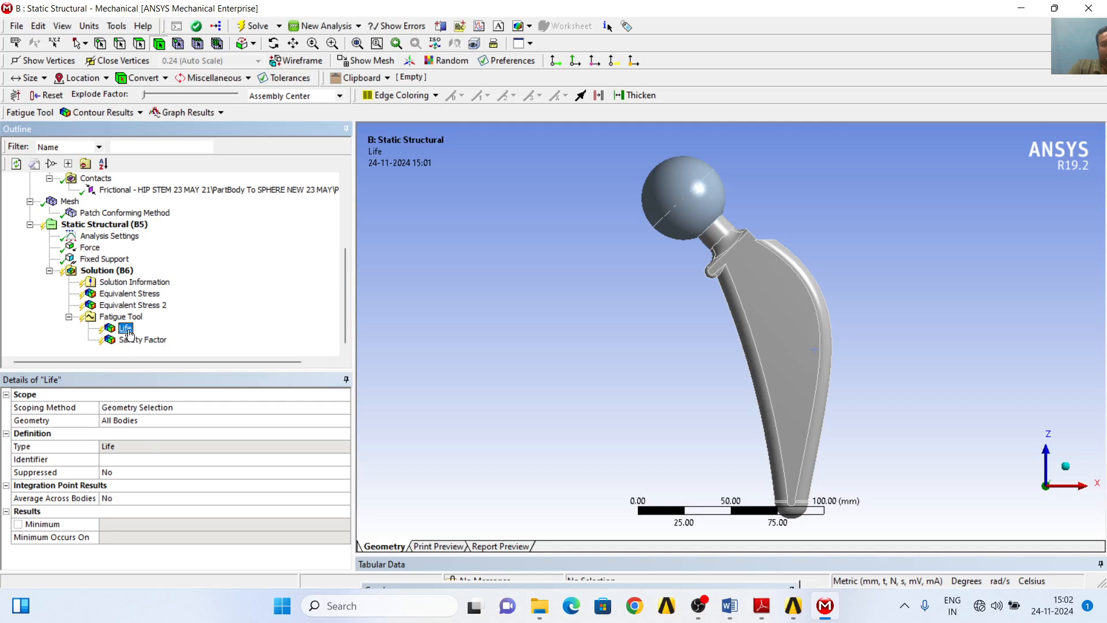
# - Scope the Life result to the spherical femoral head body
pyautogui.click(135, 422)
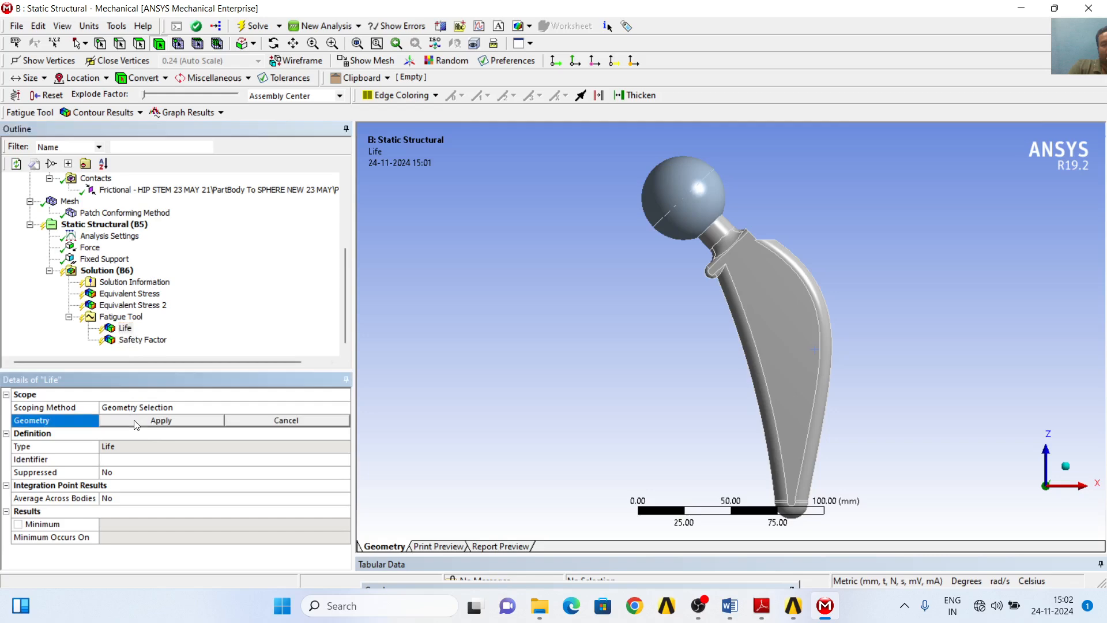
pyautogui.click(687, 195)
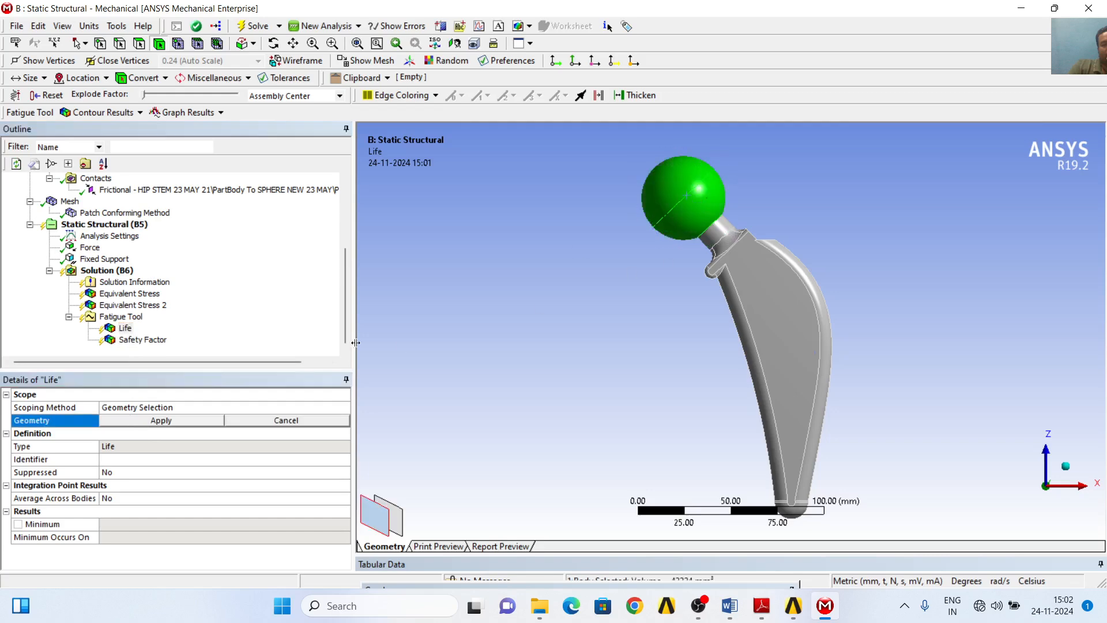
pyautogui.click(162, 420)
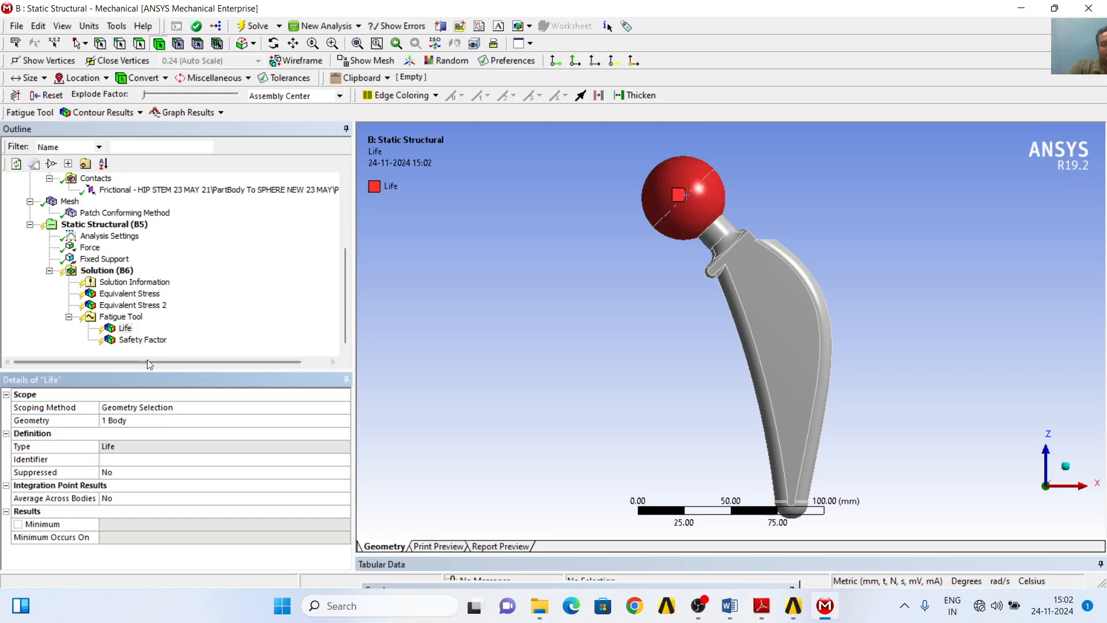
# - Set the Safety Factor result's design life to 1e7 cycles
pyautogui.click(142, 341)
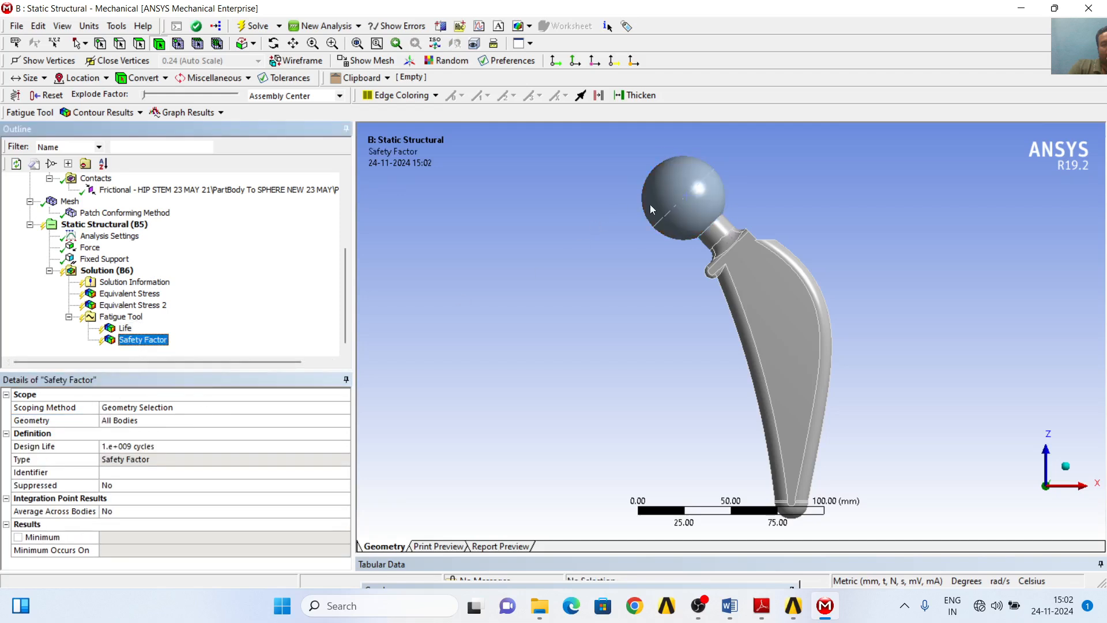
pyautogui.click(125, 330)
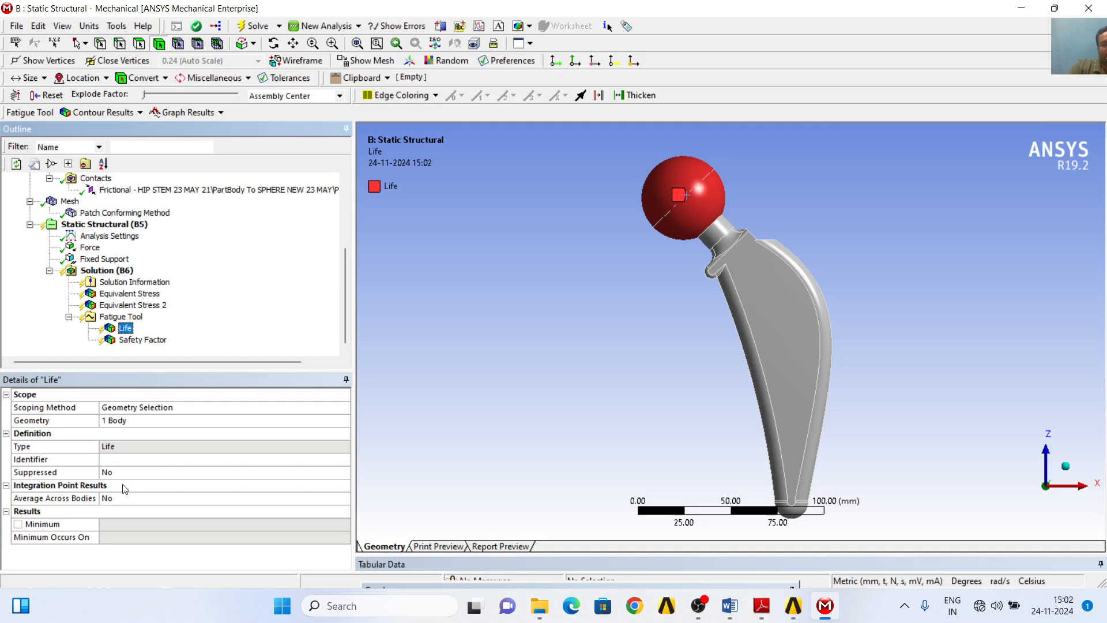
pyautogui.click(142, 340)
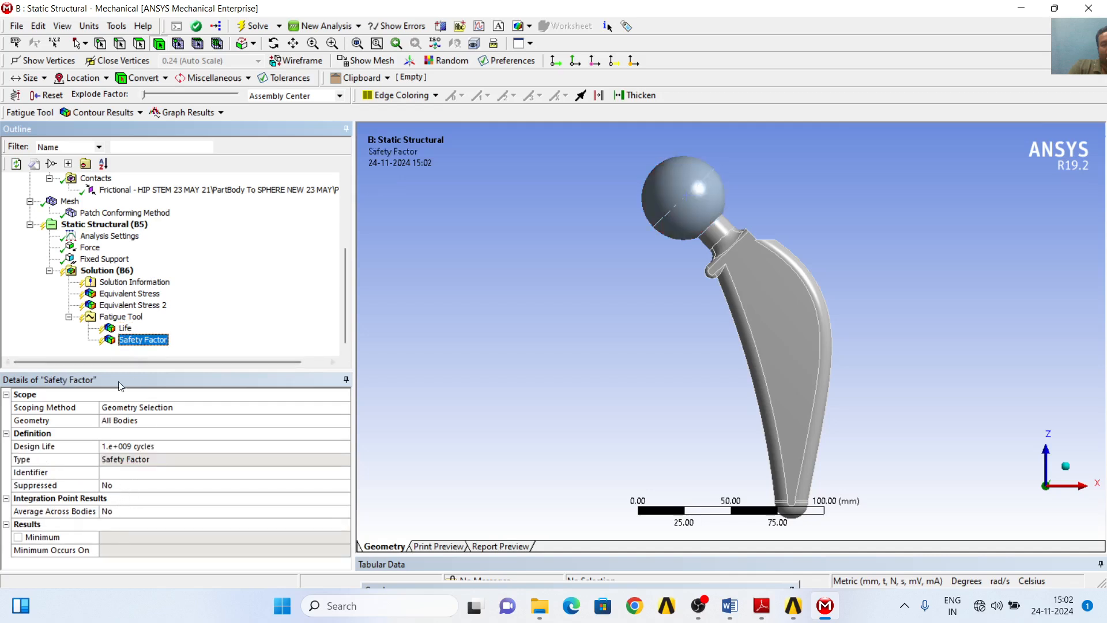
pyautogui.click(173, 446)
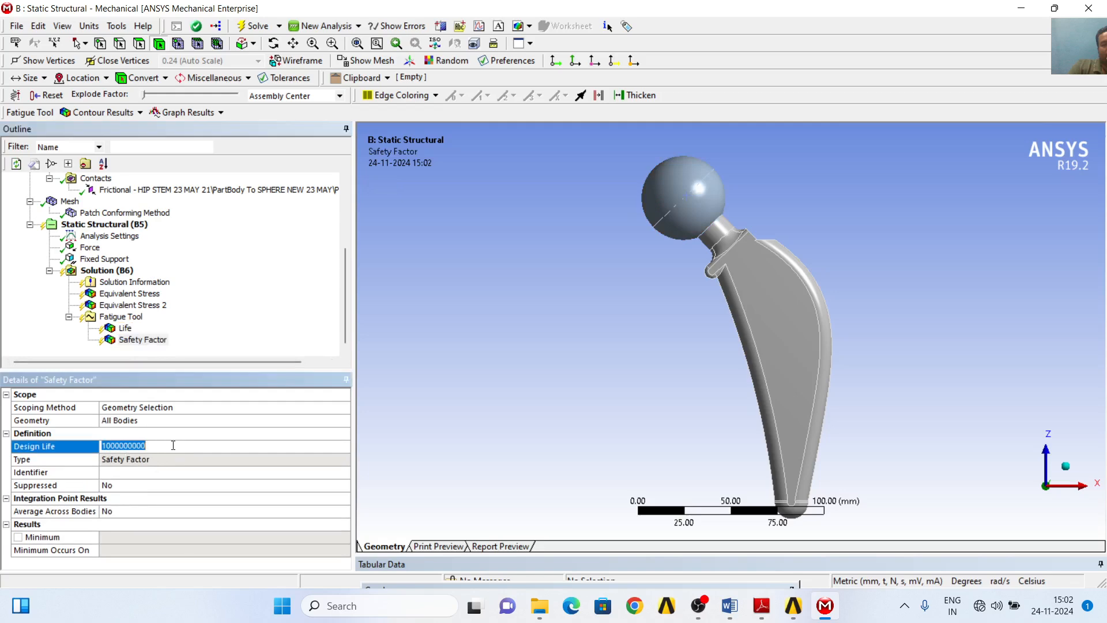
pyautogui.click(173, 445)
pyautogui.press('Return')
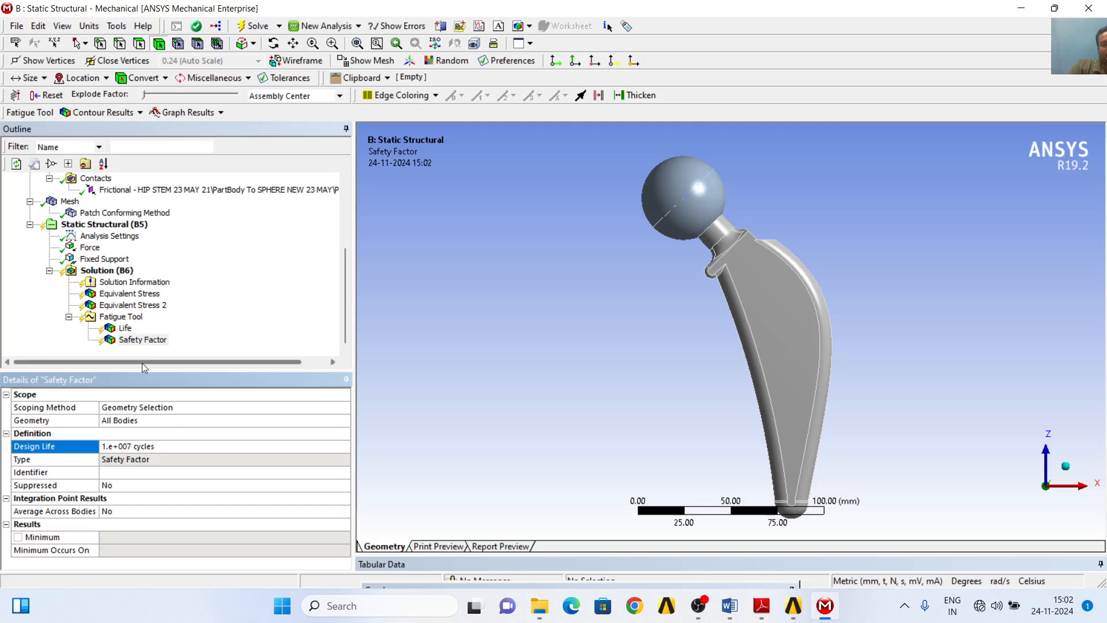
pyautogui.click(147, 343)
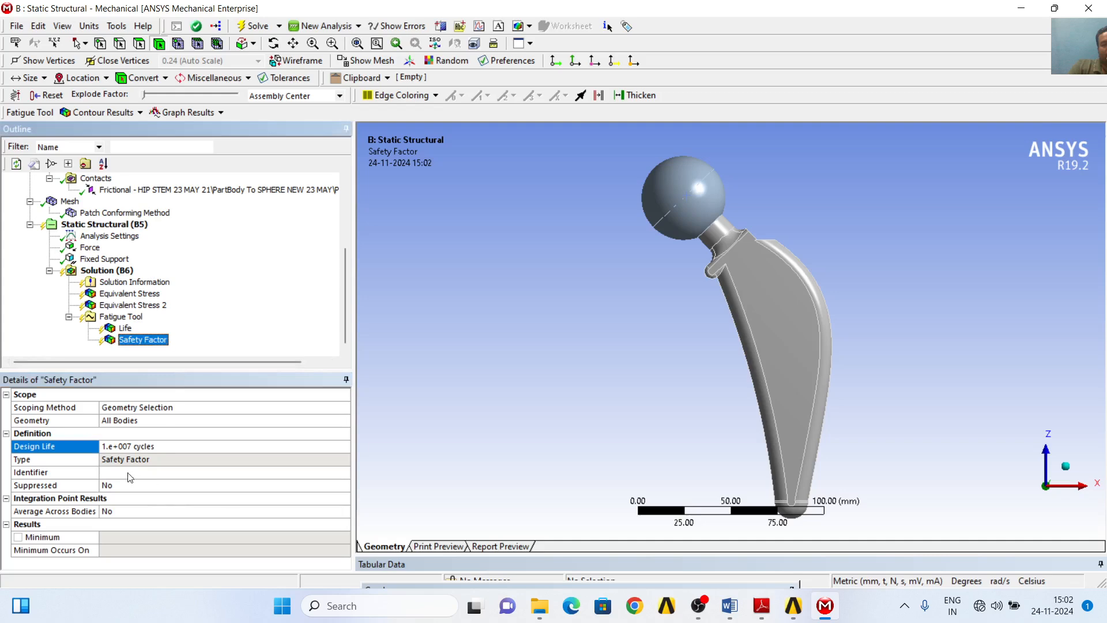
pyautogui.click(125, 328)
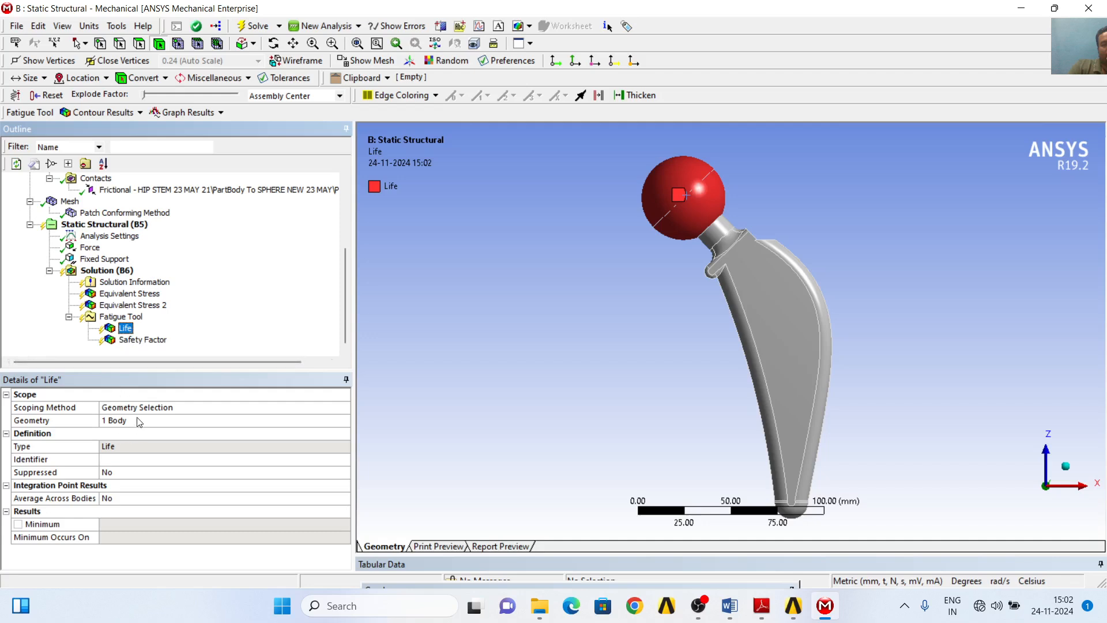
# - Add a second Life result to the Fatigue Tool
pyautogui.click(147, 340)
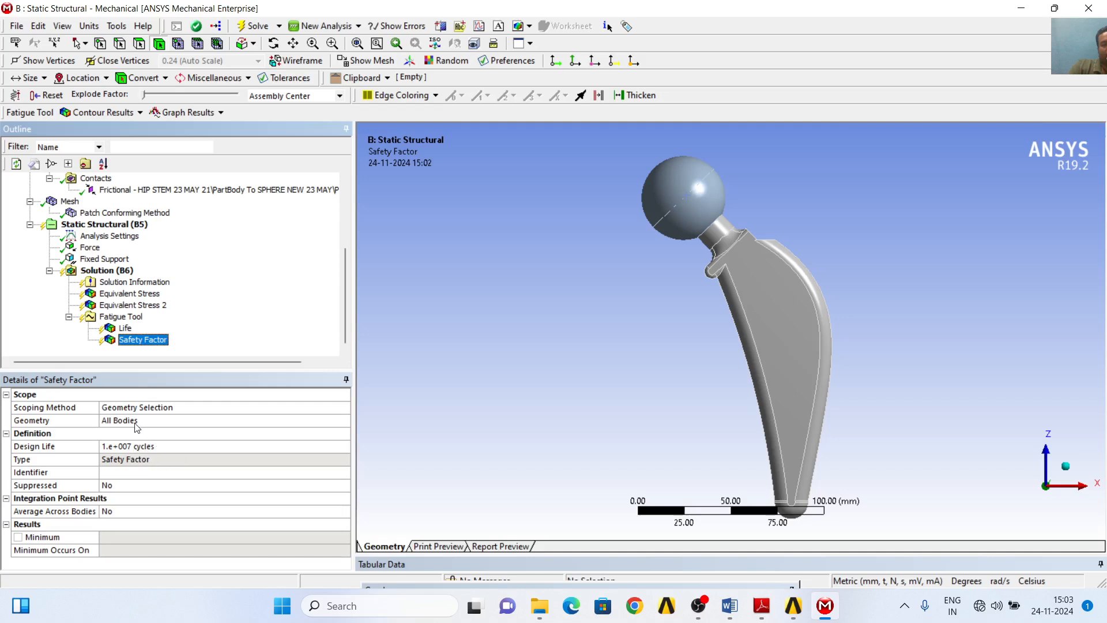
pyautogui.click(128, 330)
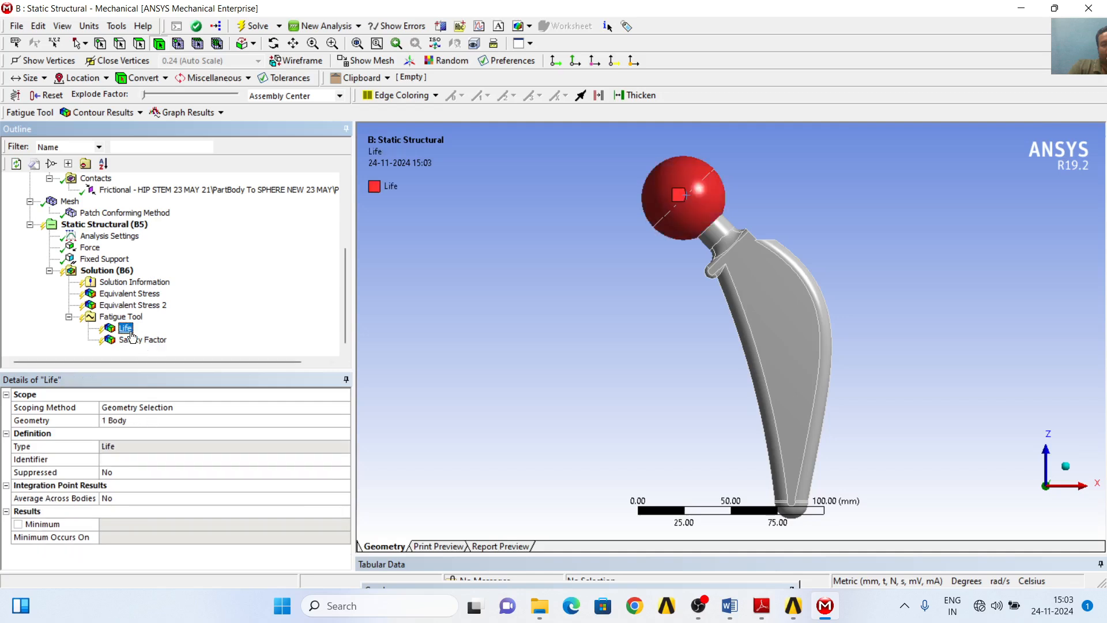
pyautogui.click(138, 343)
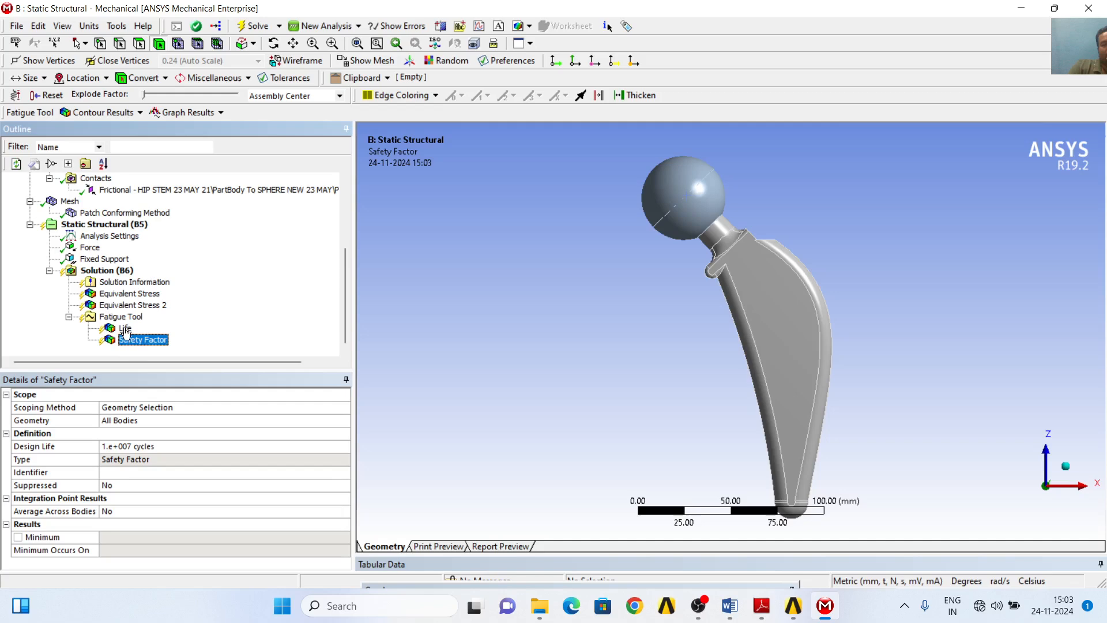
pyautogui.rightClick(137, 319)
pyautogui.moveTo(173, 325)
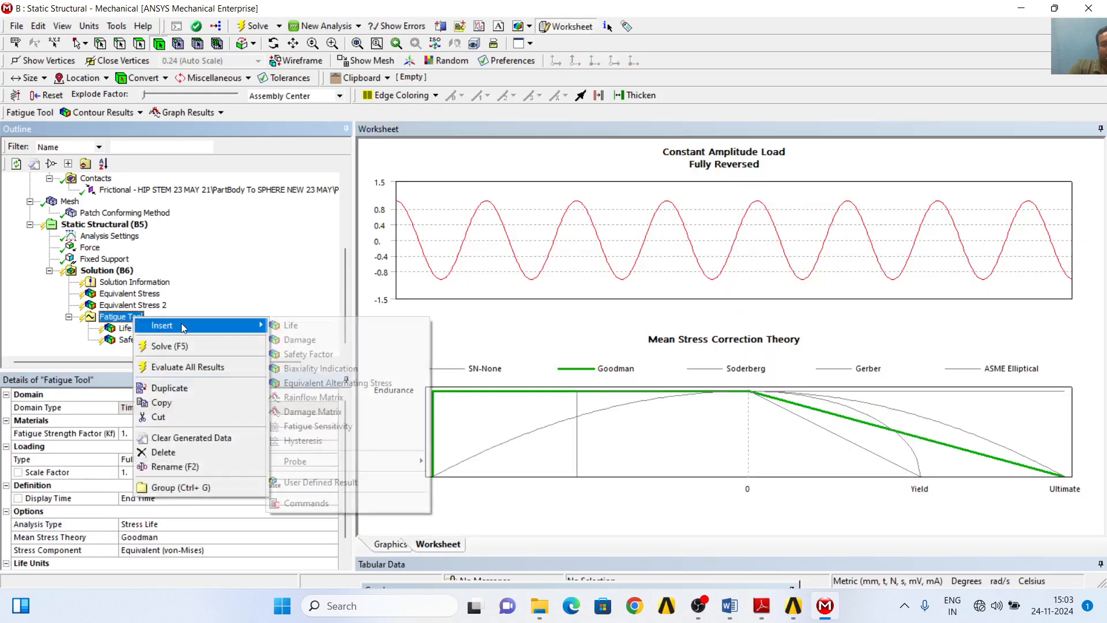
pyautogui.click(294, 326)
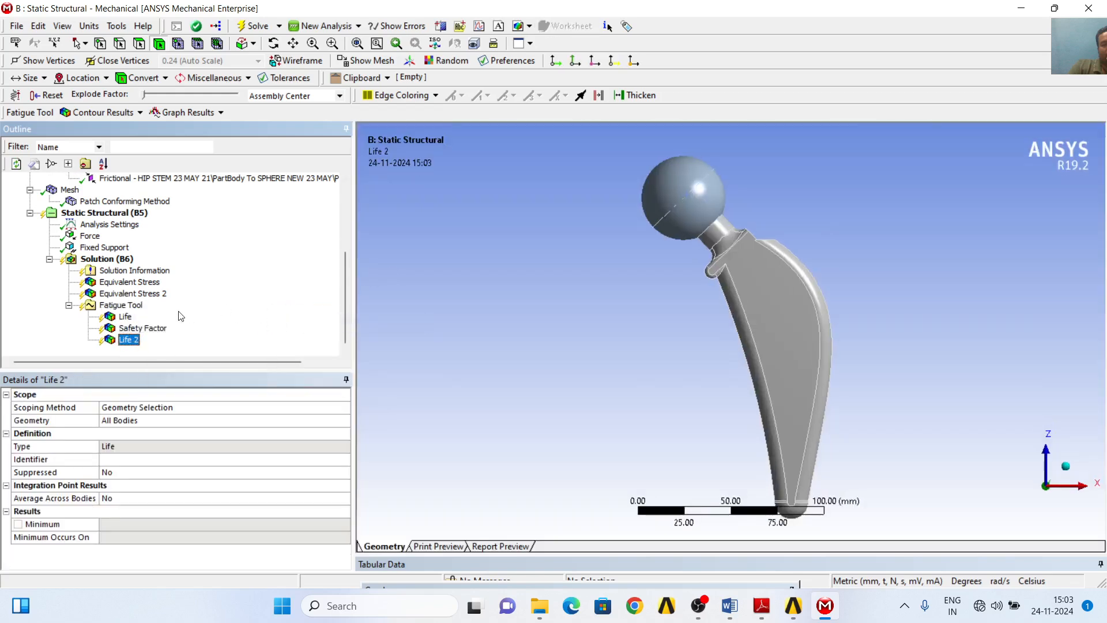
# - Scope the Life 2 result to the hip stem body
pyautogui.click(126, 318)
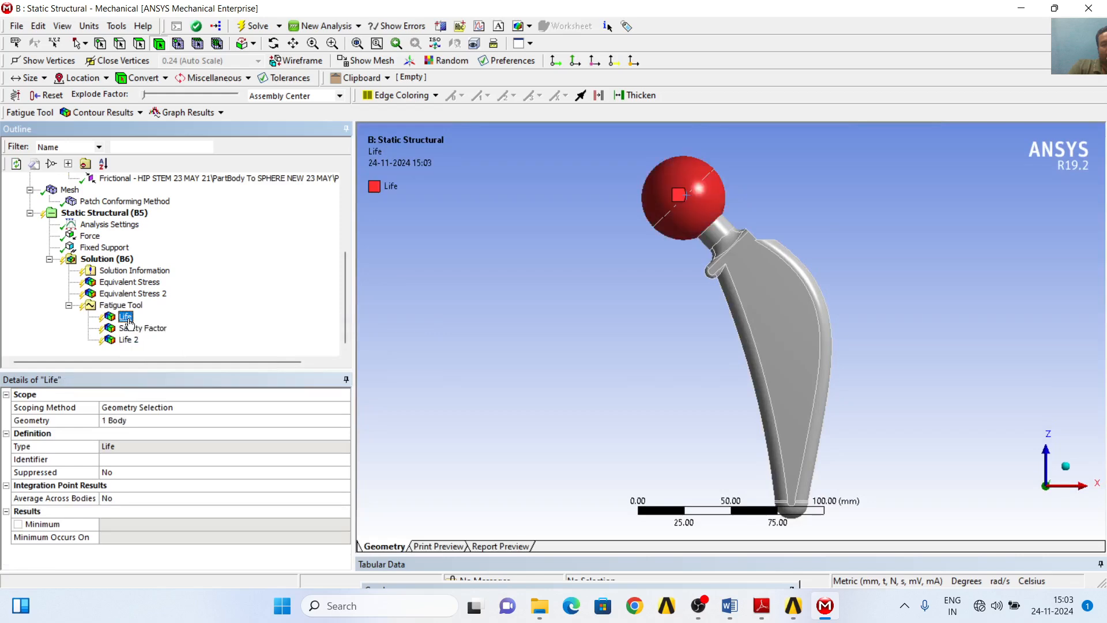
pyautogui.click(128, 339)
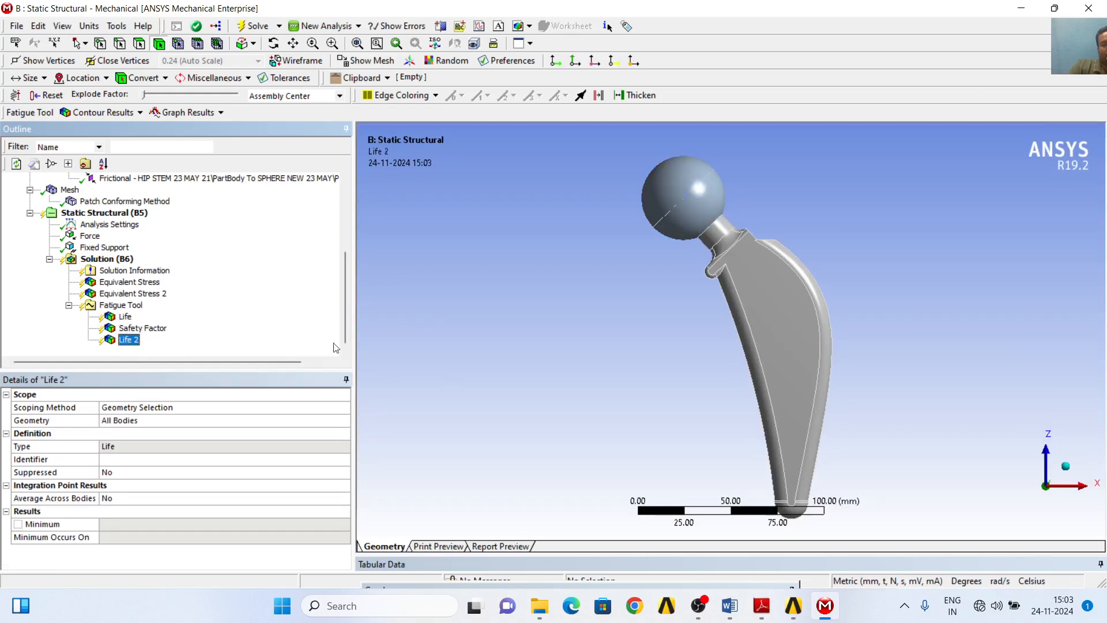
pyautogui.click(768, 313)
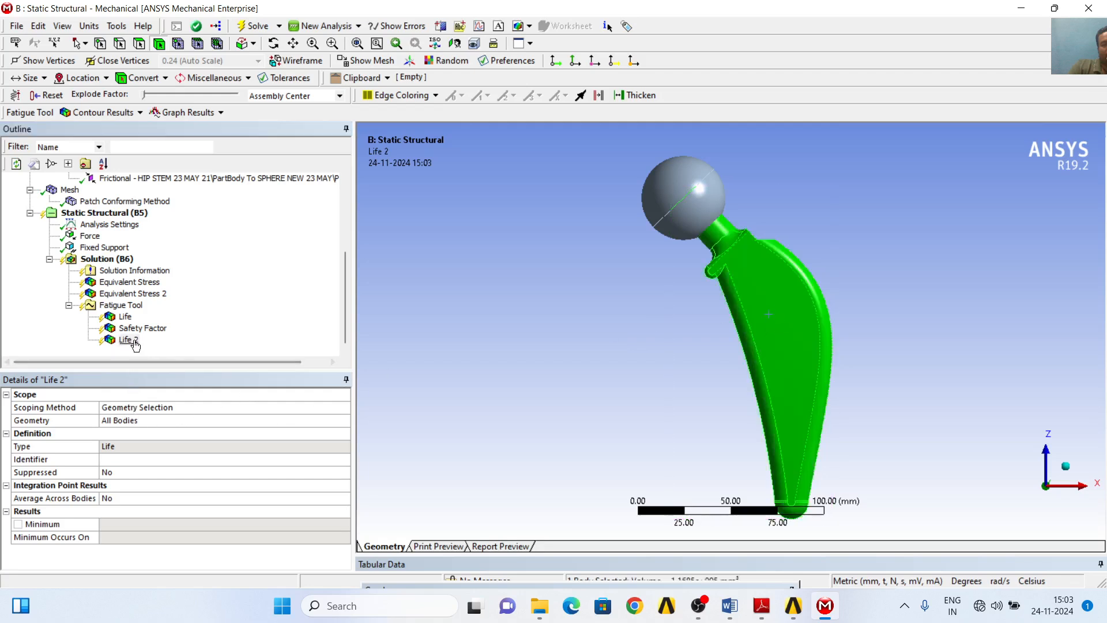
pyautogui.click(135, 421)
pyautogui.click(135, 422)
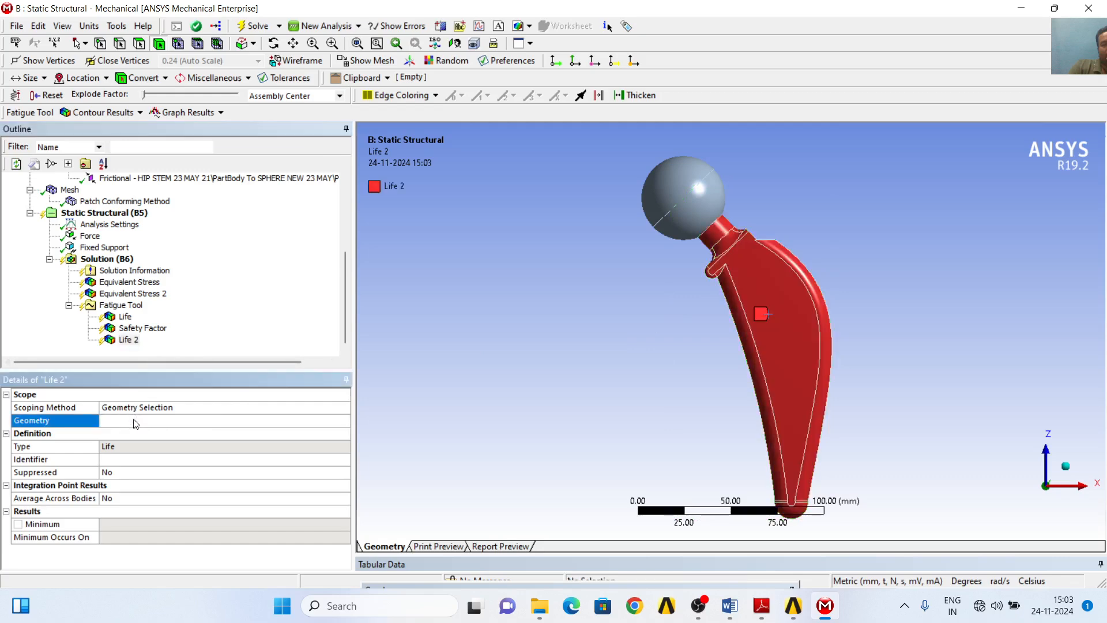
# - Scope the first Safety Factor result to the spherical femoral head body
pyautogui.click(142, 328)
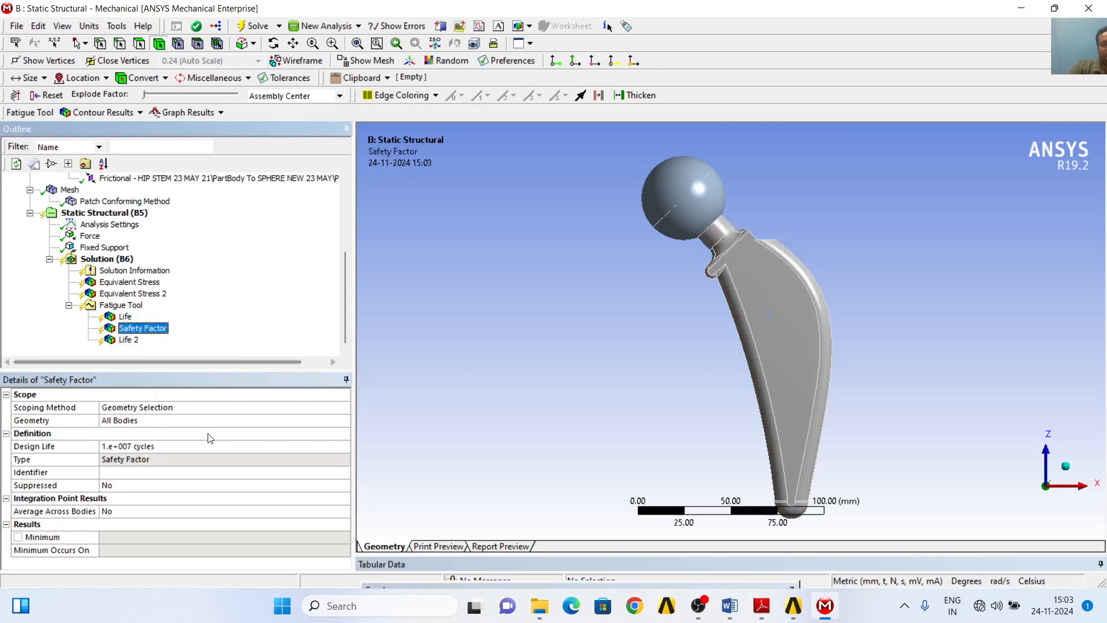
pyautogui.click(192, 419)
pyautogui.click(659, 202)
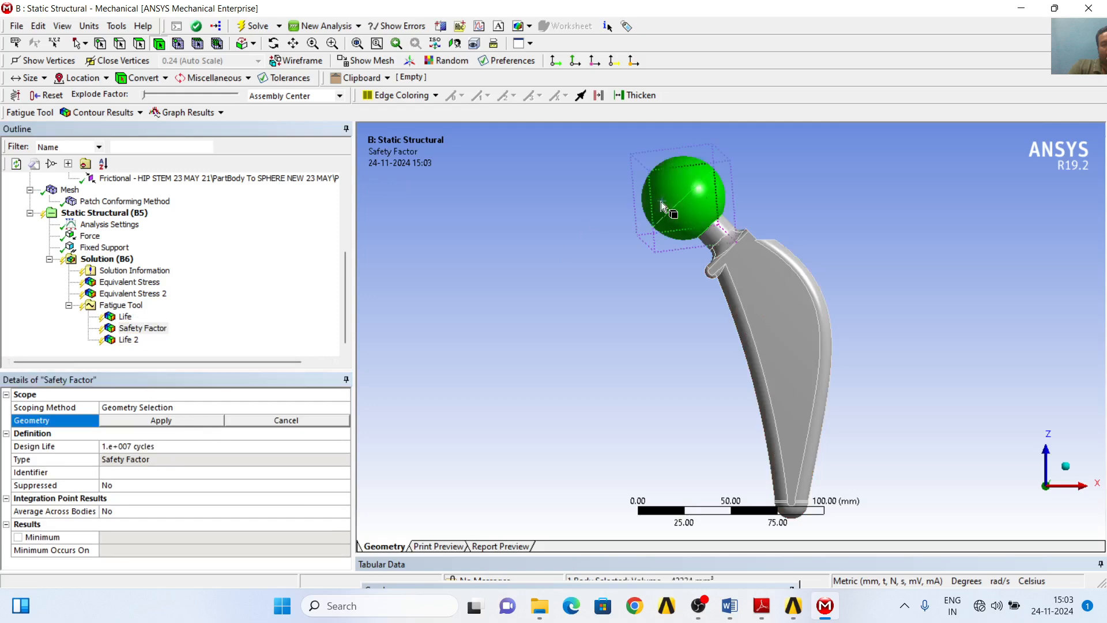
pyautogui.click(199, 424)
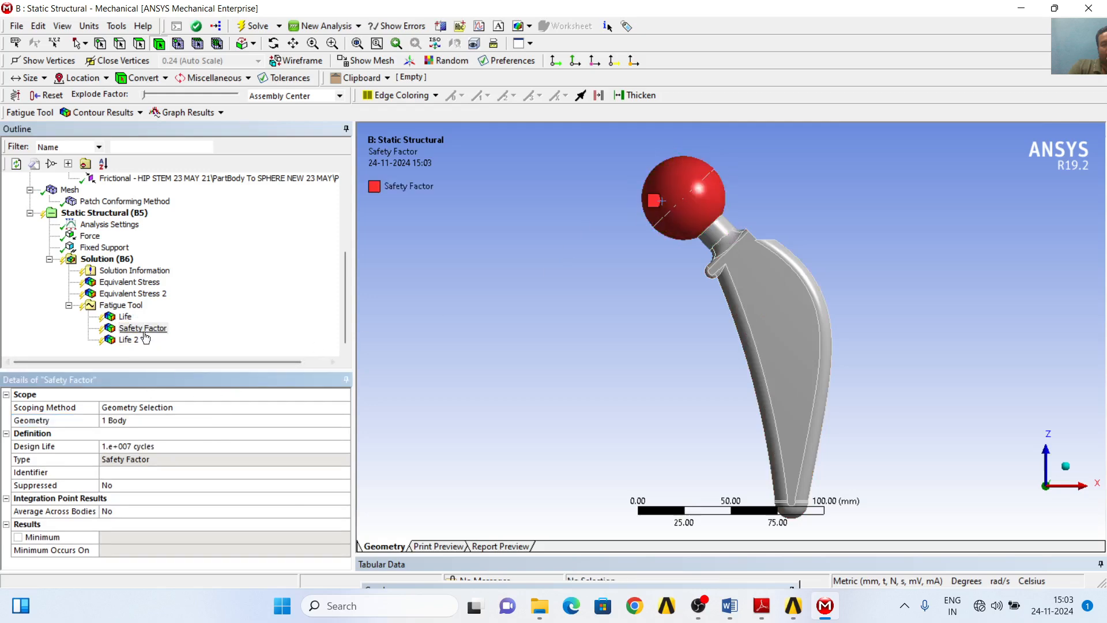
pyautogui.rightClick(134, 307)
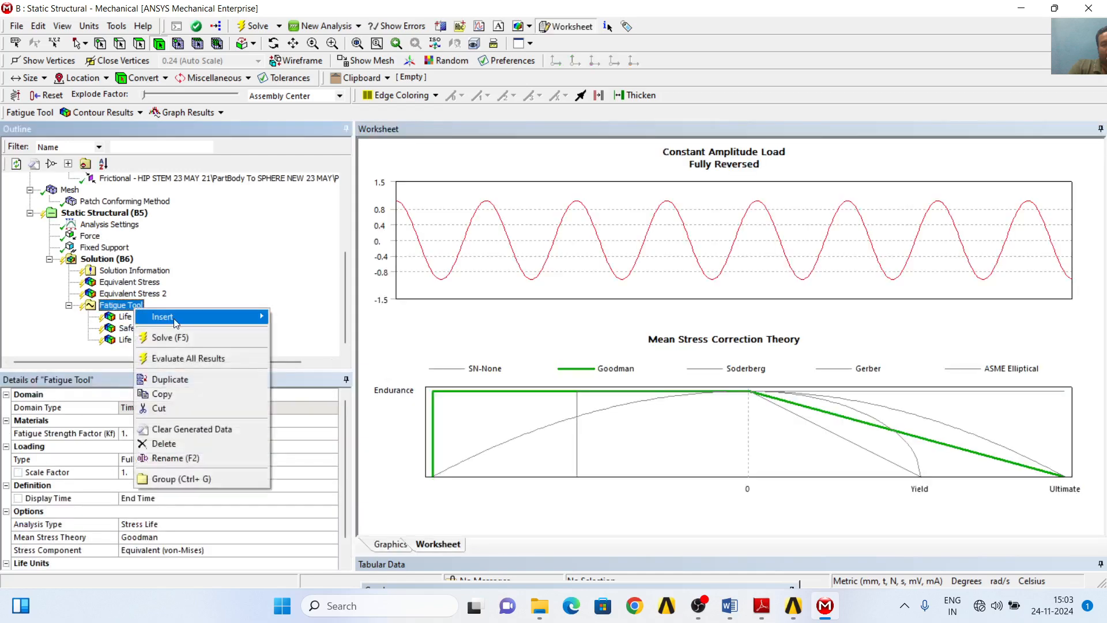
pyautogui.moveTo(167, 317)
pyautogui.click(301, 320)
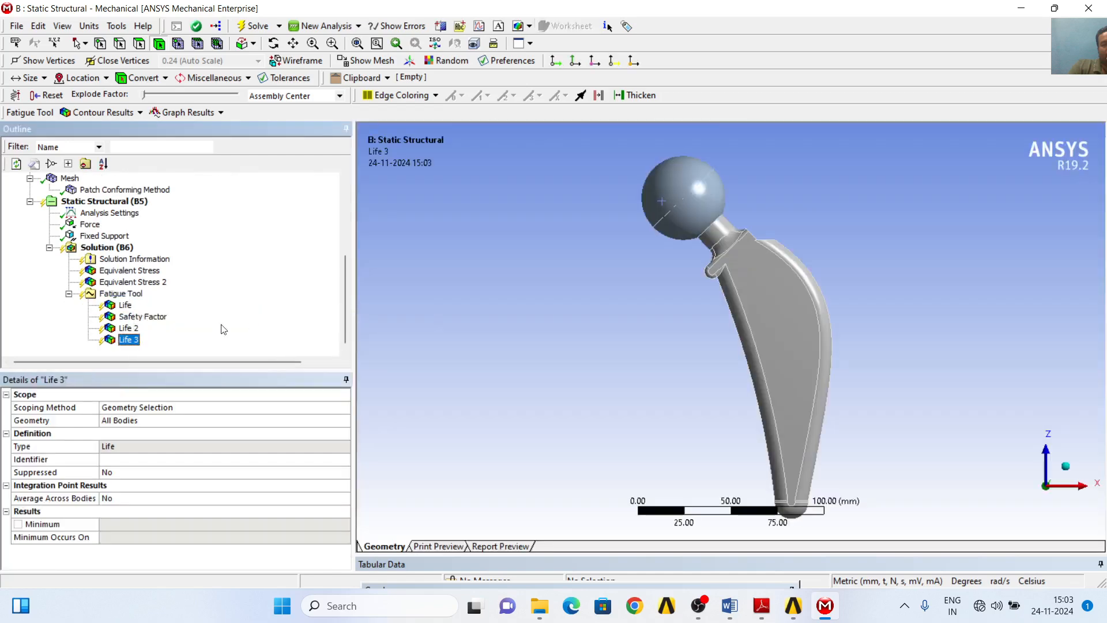
pyautogui.rightClick(134, 342)
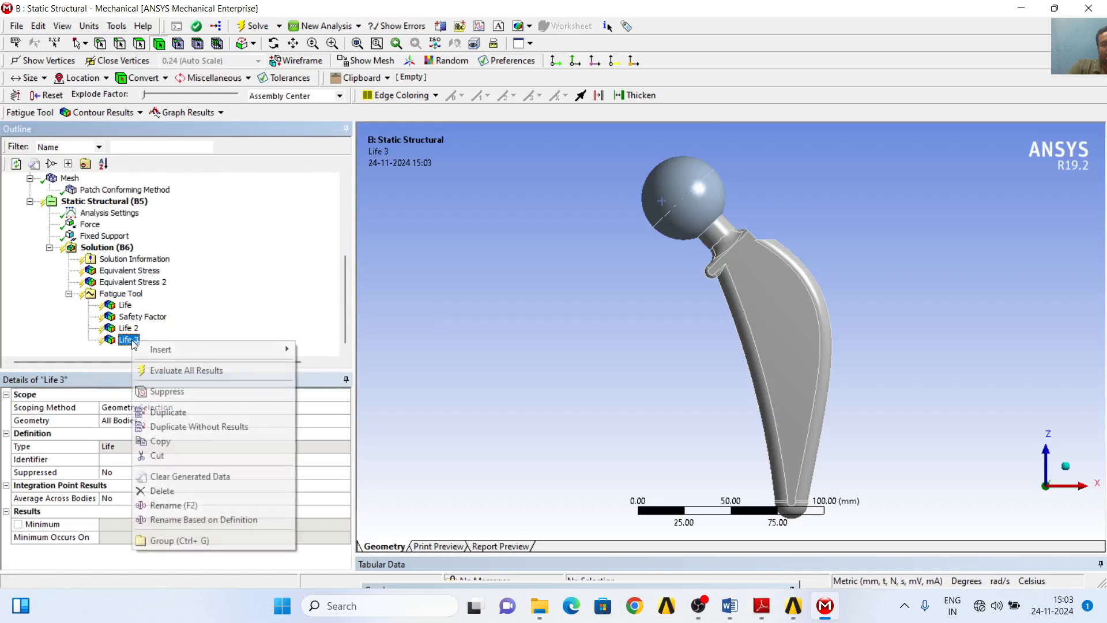
pyautogui.click(167, 491)
pyautogui.click(555, 352)
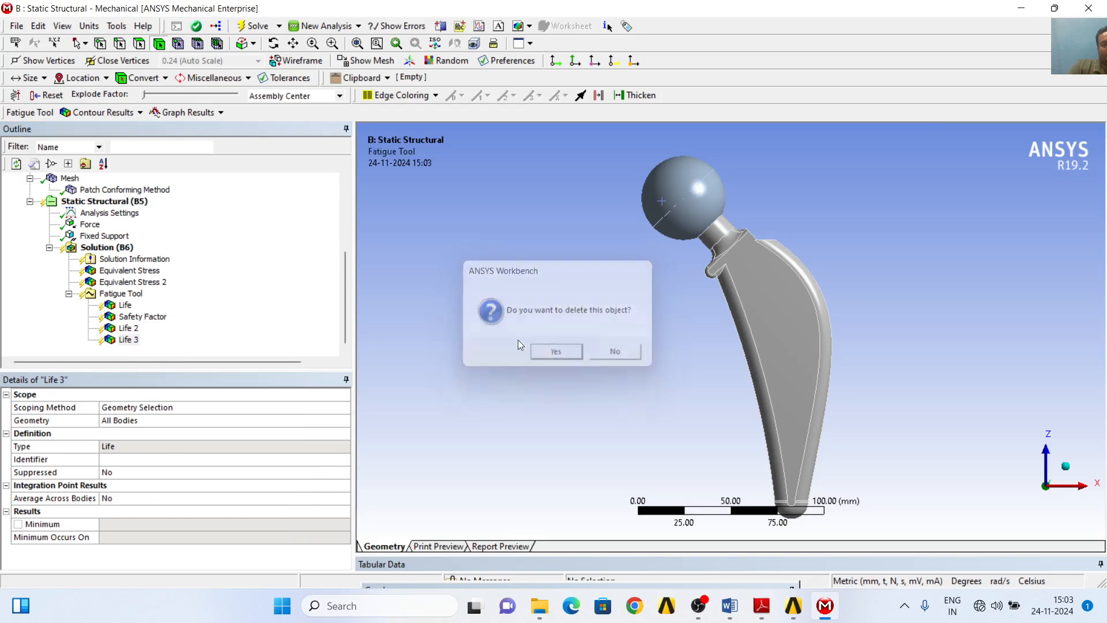
# - Add a second Safety Factor result to the Fatigue Tool and scope it to the hip stem body
pyautogui.rightClick(136, 312)
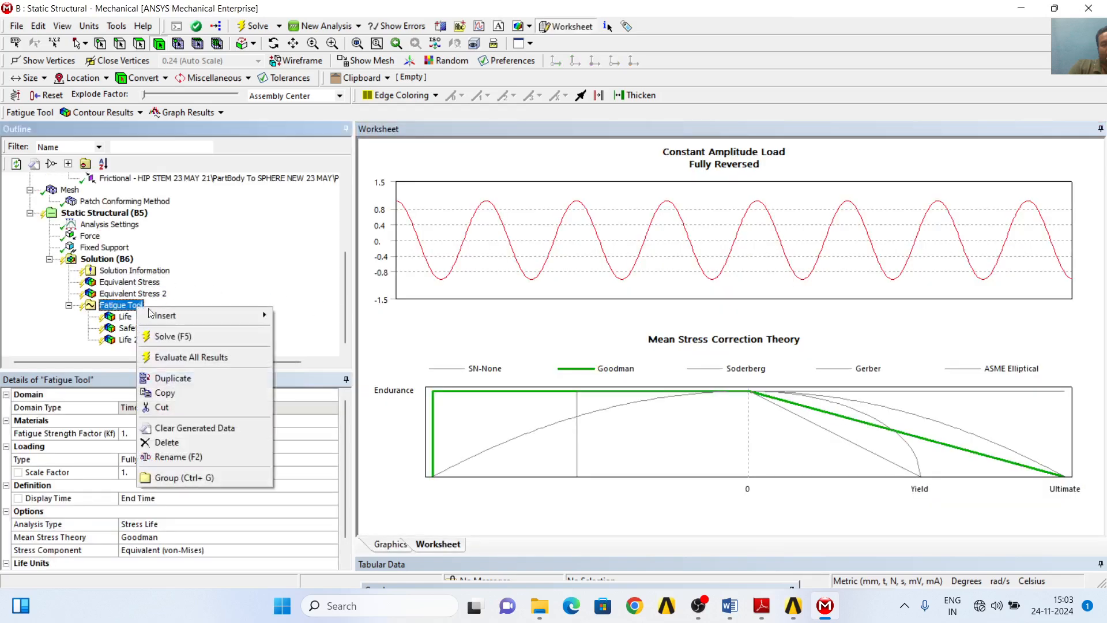
pyautogui.moveTo(225, 321)
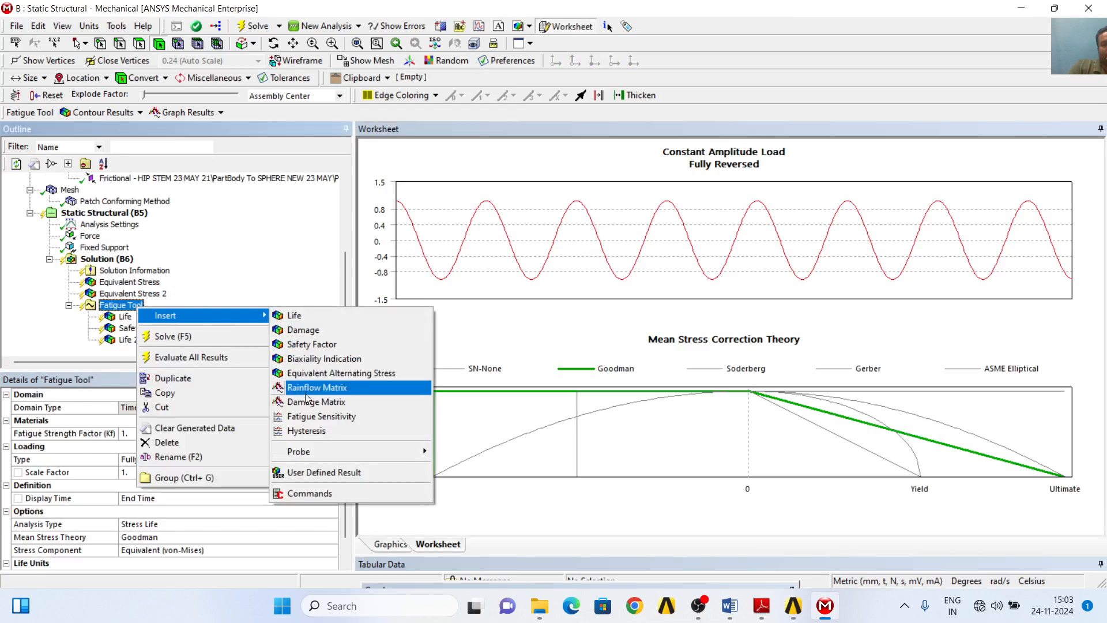
pyautogui.click(312, 345)
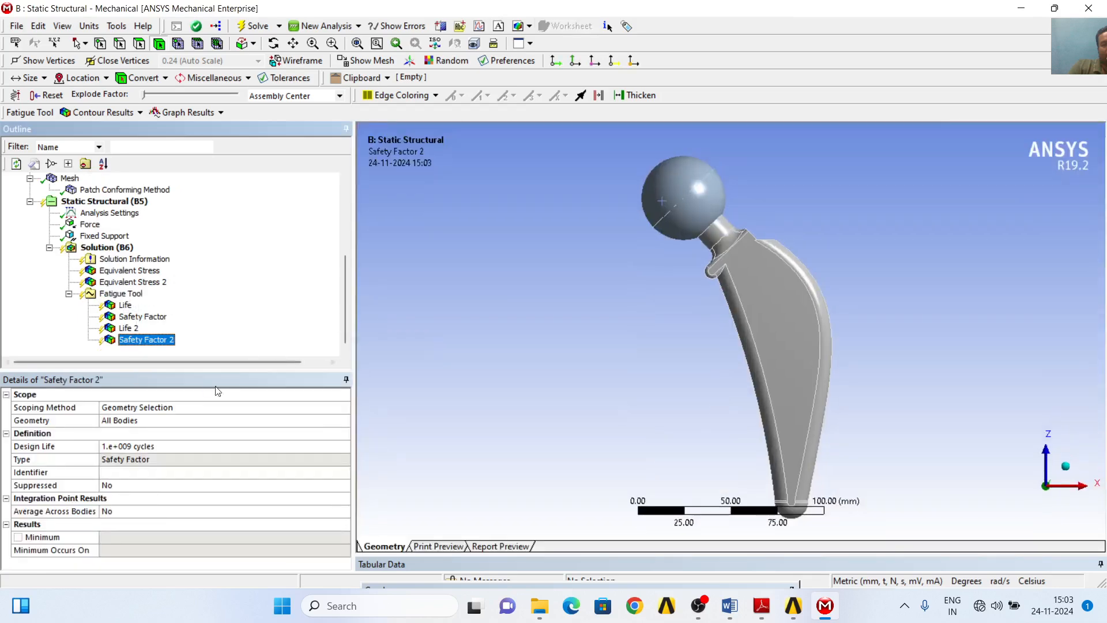
pyautogui.click(763, 305)
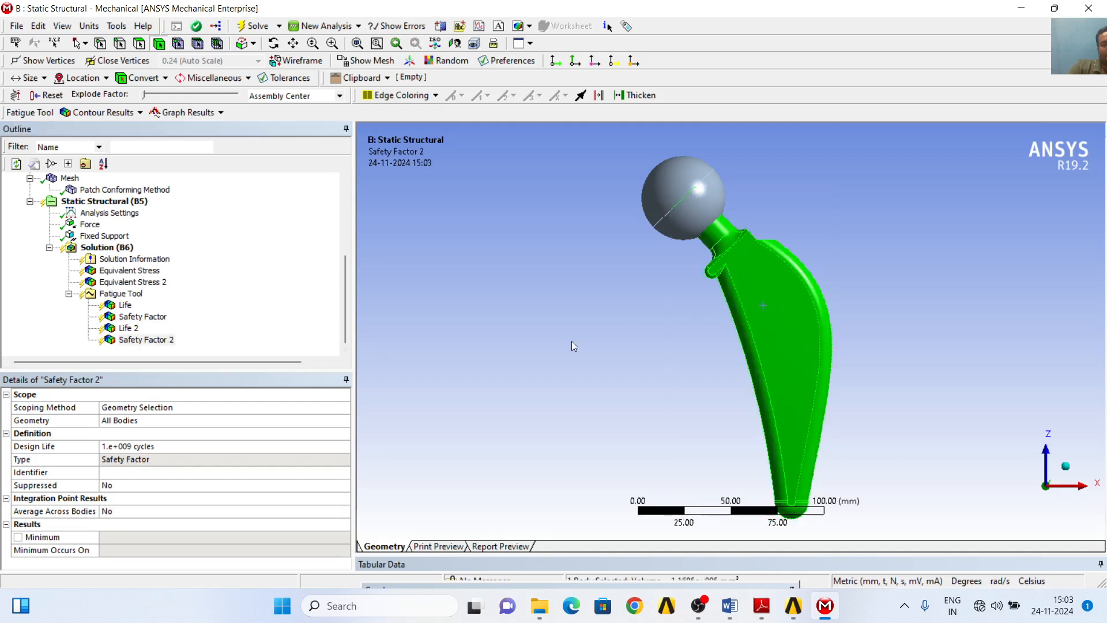
pyautogui.click(110, 420)
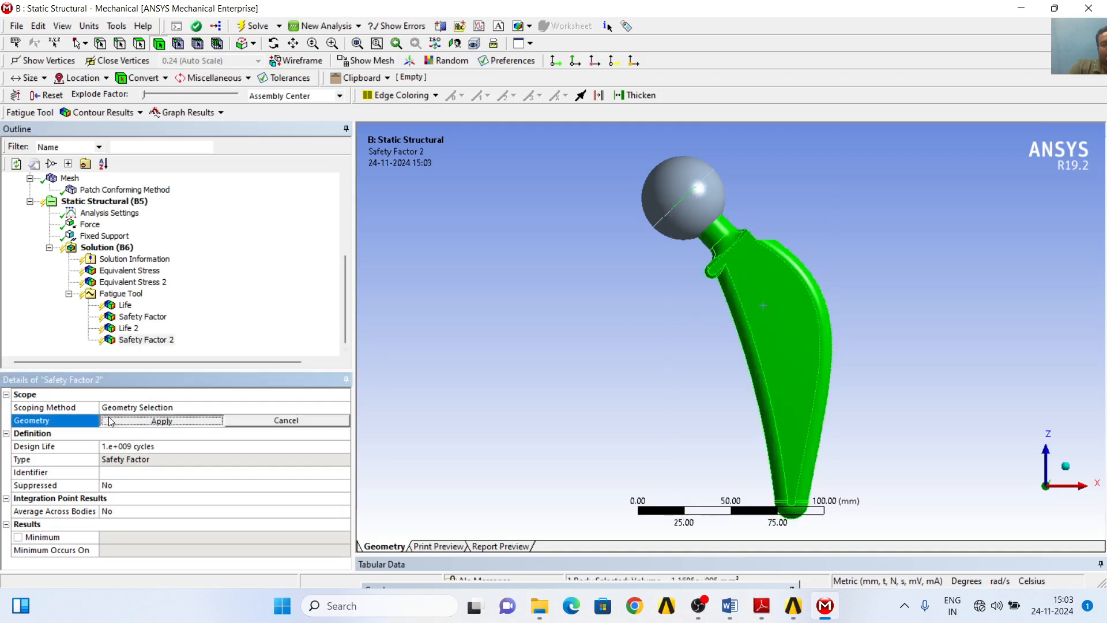
pyautogui.click(112, 420)
# - Set the design life of the Safety Factor 2 result to 1e7 cycles
pyautogui.click(167, 444)
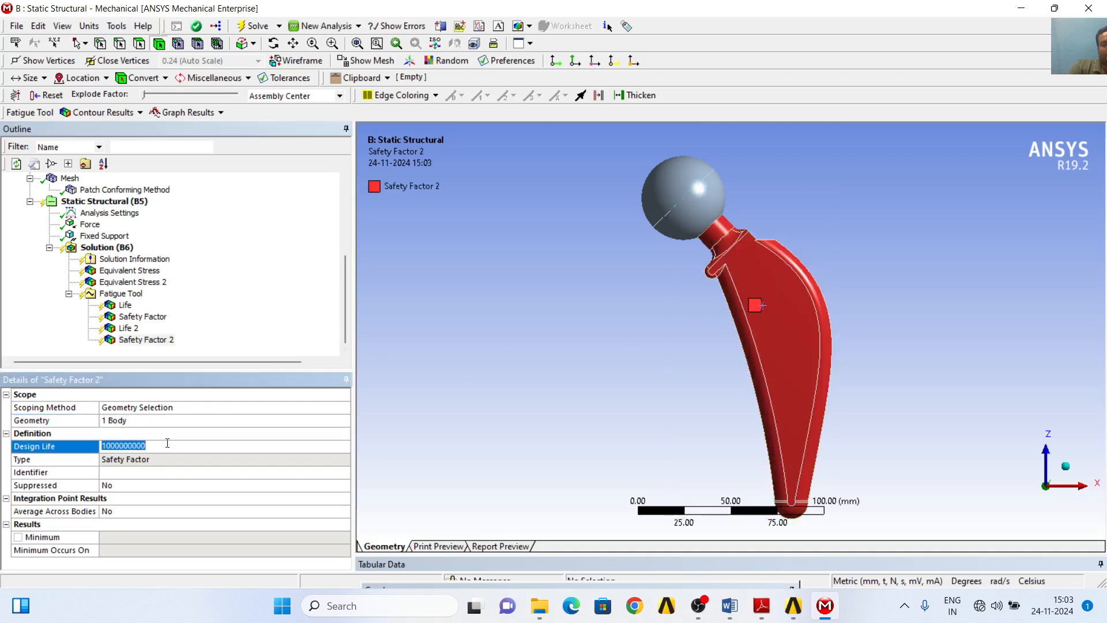
pyautogui.click(167, 442)
pyautogui.press('BackSpace')
pyautogui.press('Return')
# - Review the Fatigue Tool settings and the scoping and design life of its Life and Safety Factor results
pyautogui.click(121, 294)
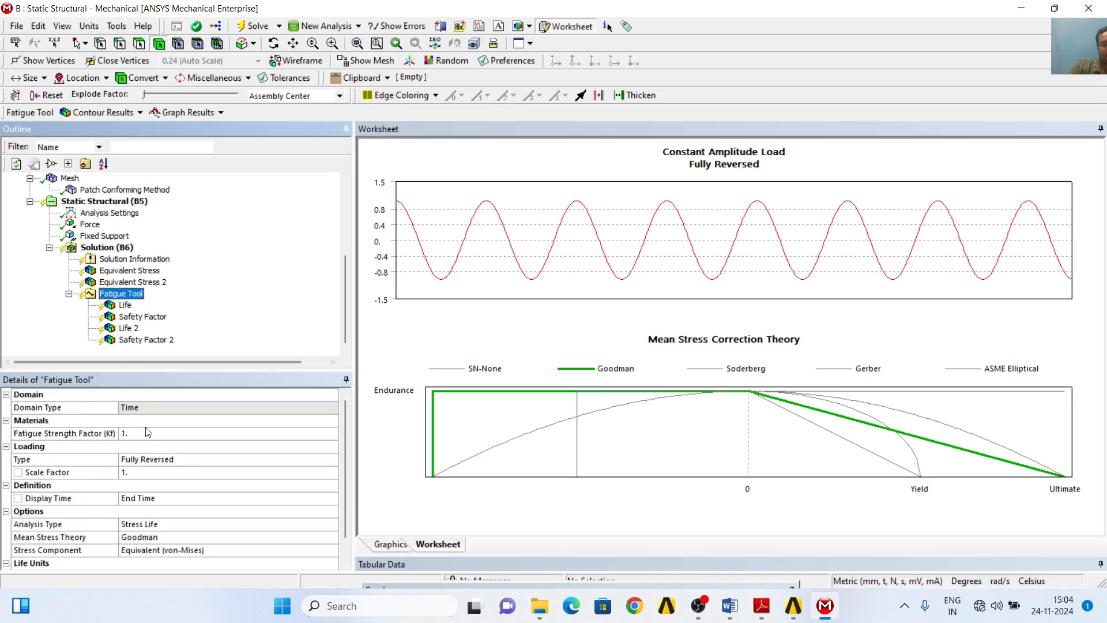
pyautogui.scroll(-1, 195, 511)
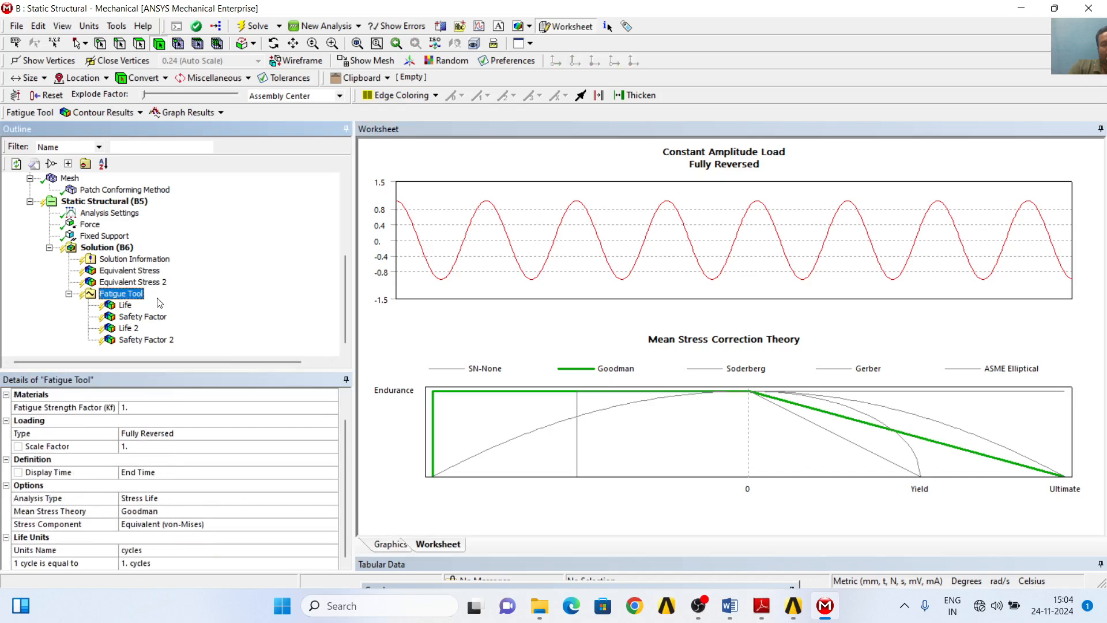
pyautogui.click(125, 305)
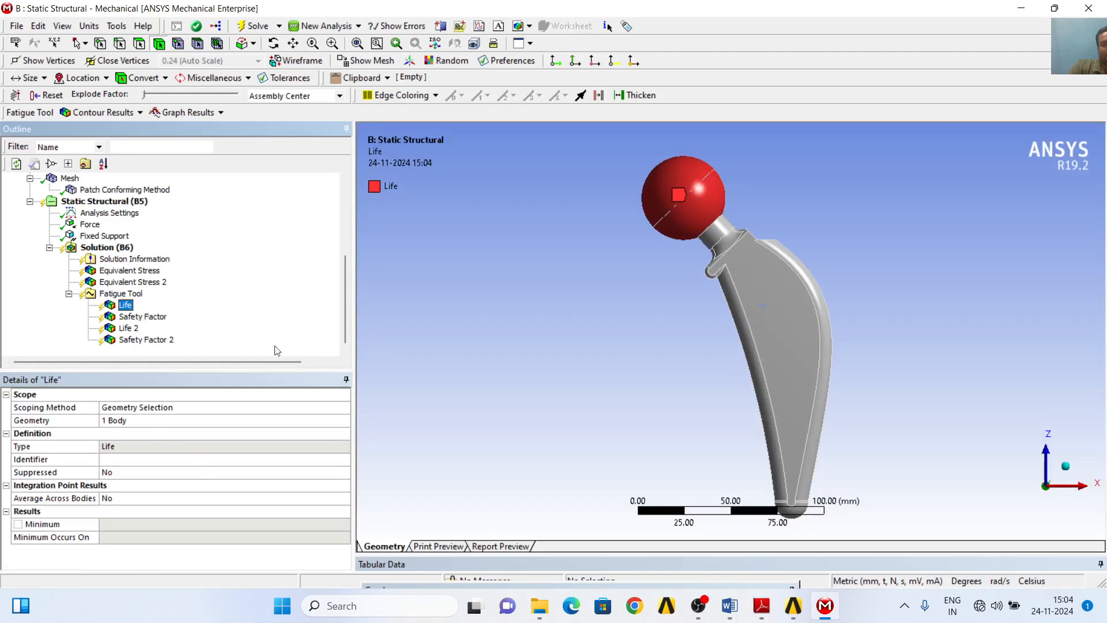
pyautogui.click(142, 317)
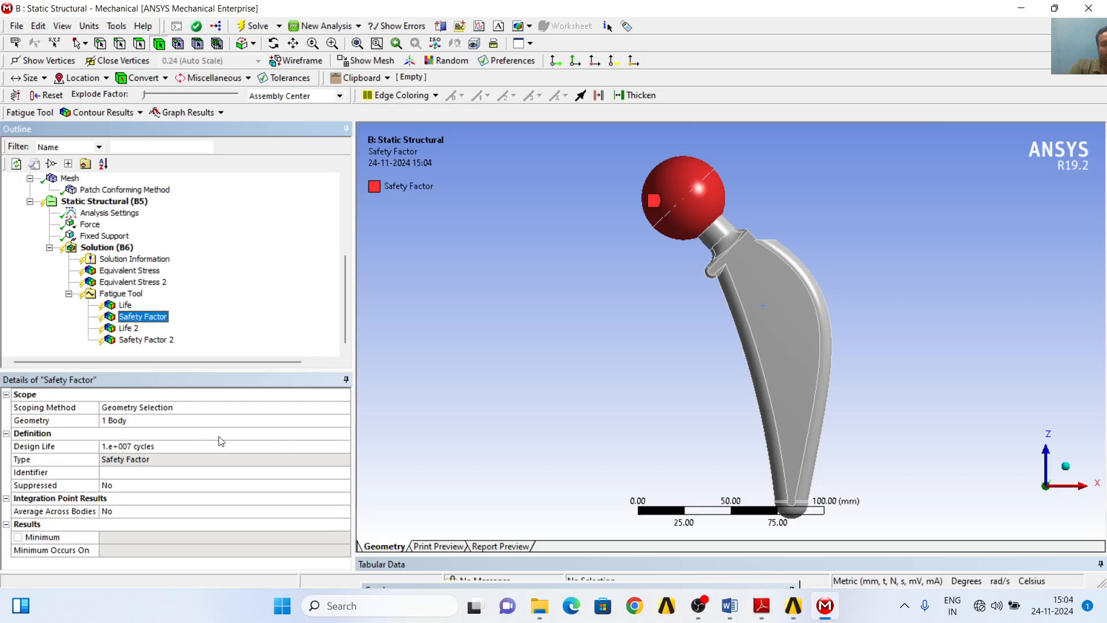
pyautogui.click(128, 328)
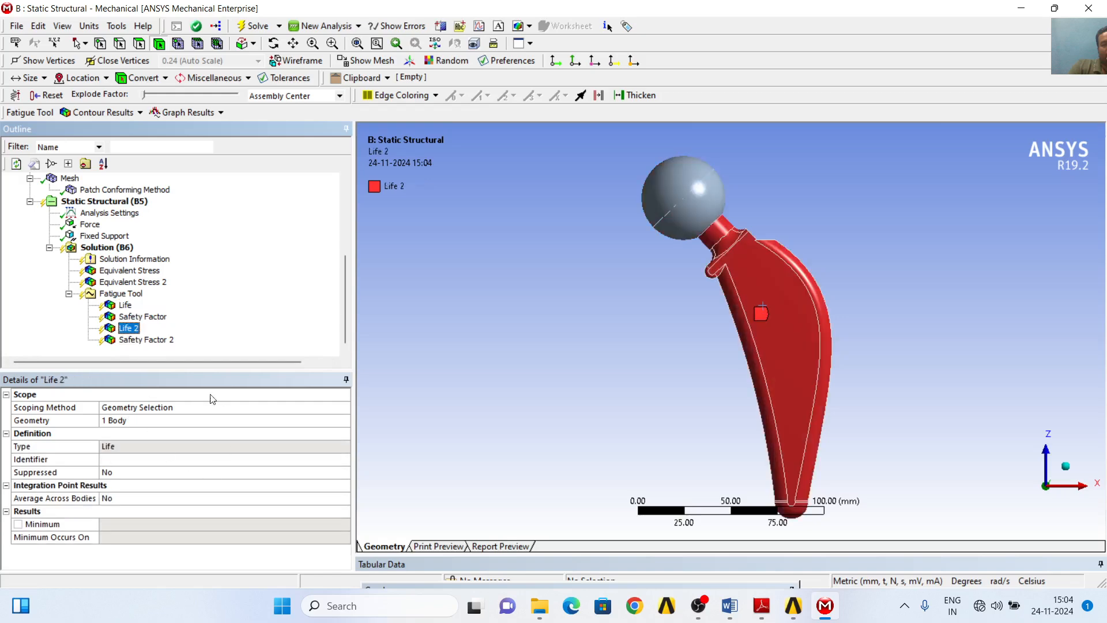
pyautogui.click(144, 339)
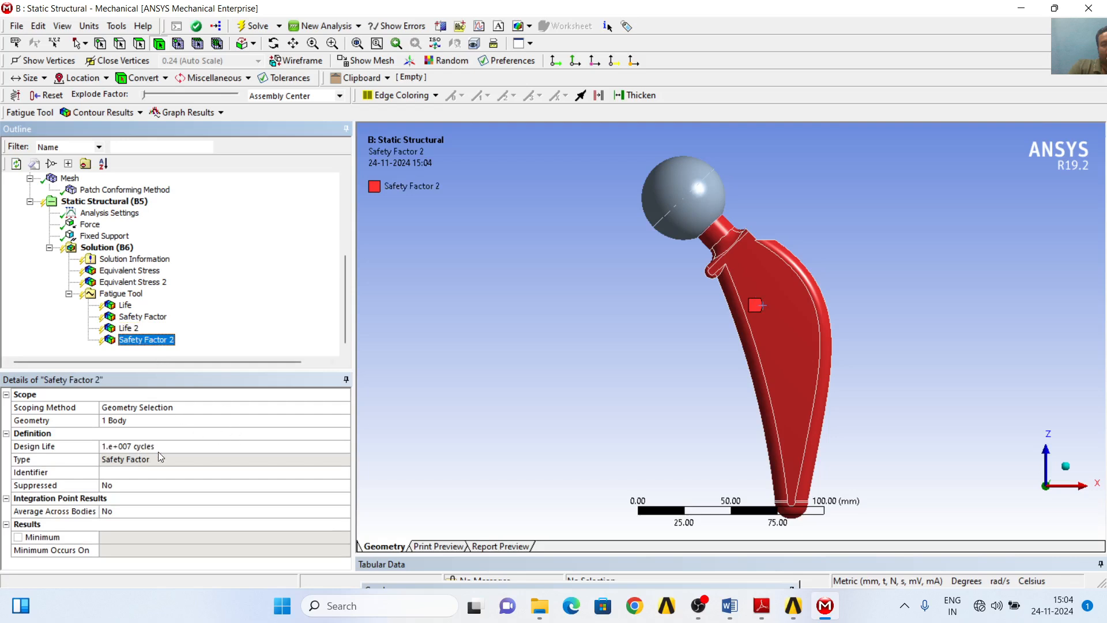
pyautogui.scroll(4, 239, 311)
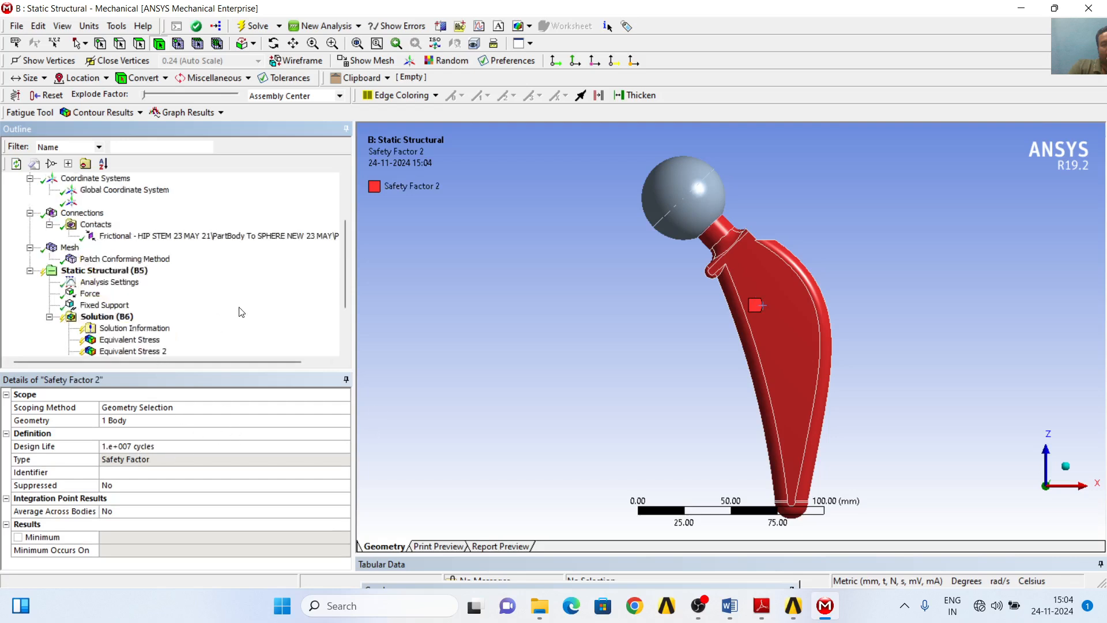
pyautogui.scroll(-4, 239, 311)
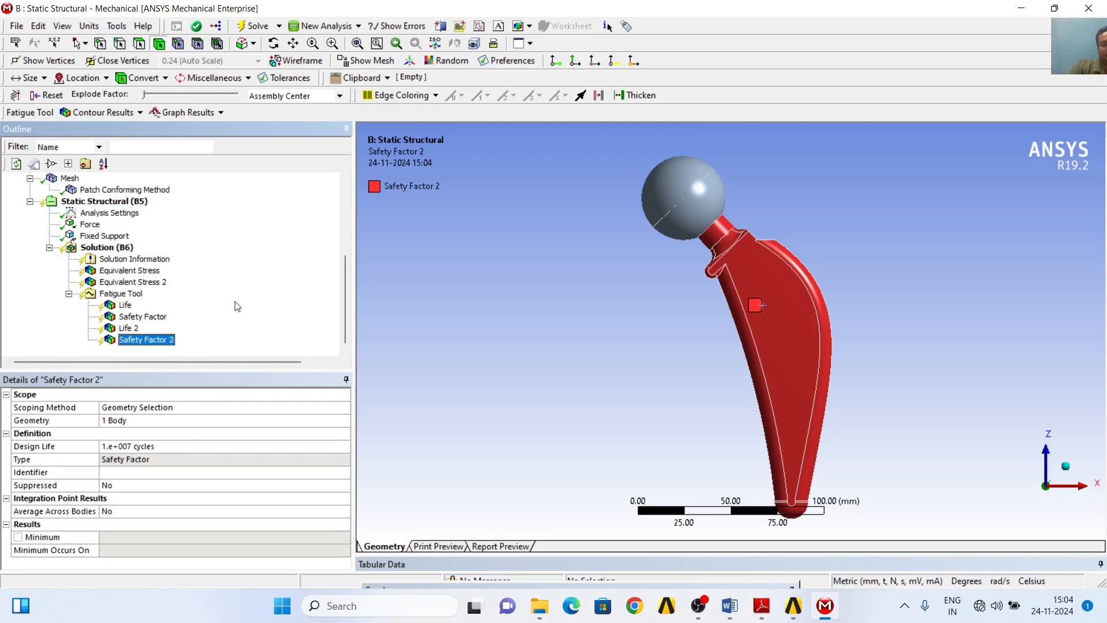
# - Solve the static structural analysis with its stress and fatigue results
pyautogui.click(256, 27)
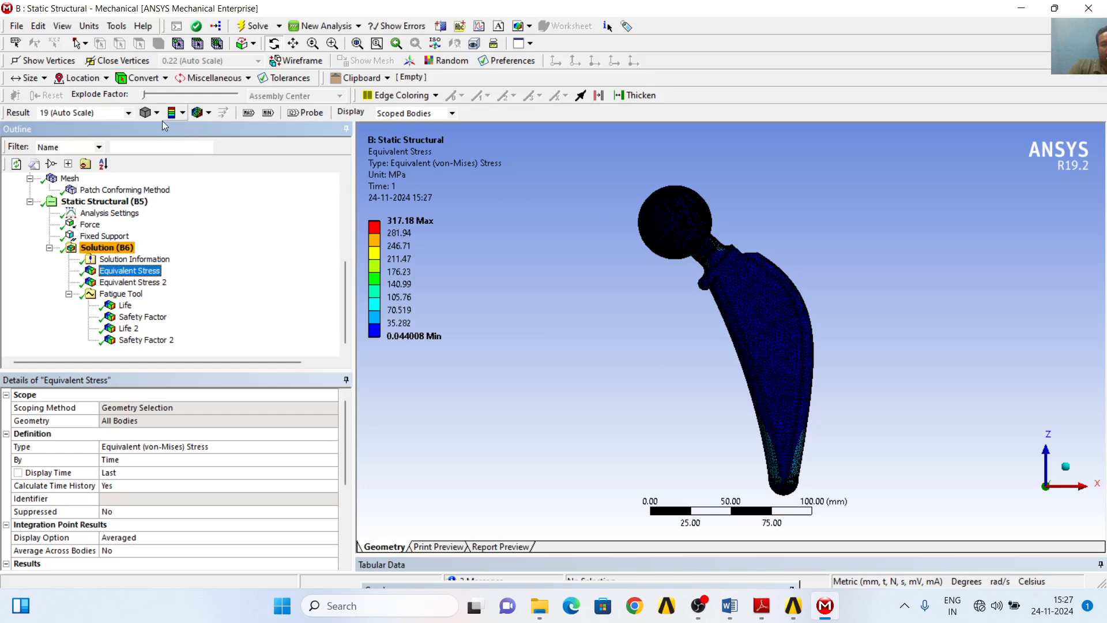
# - Display the Equivalent Stress plot with no wireframe and smooth contours
pyautogui.click(204, 114)
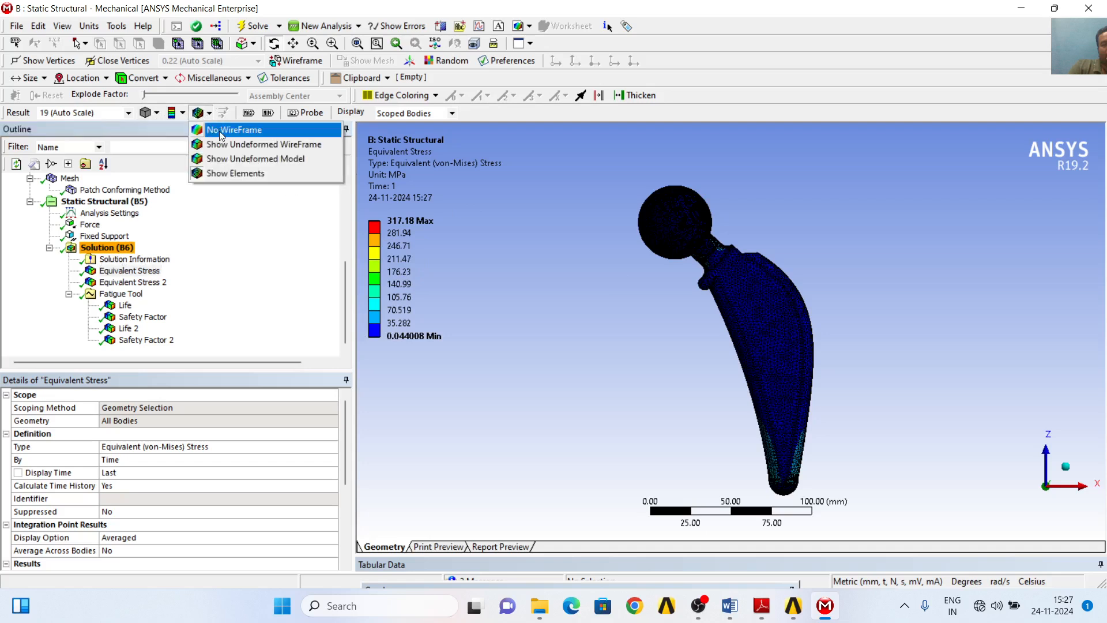
pyautogui.click(220, 133)
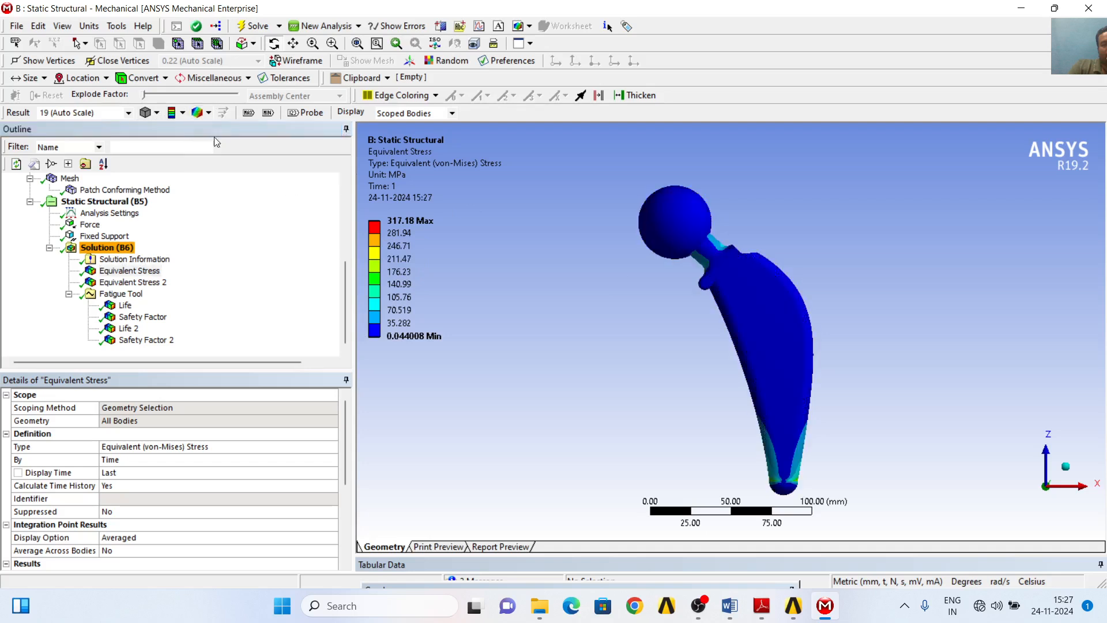
pyautogui.click(182, 113)
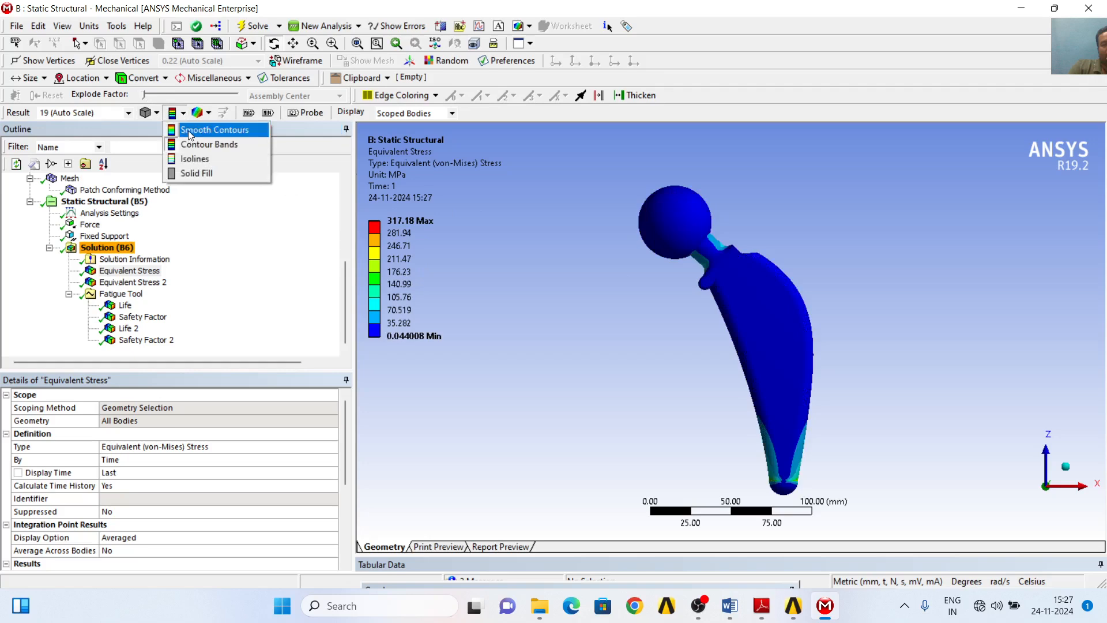
pyautogui.click(191, 129)
pyautogui.click(151, 115)
pyautogui.click(167, 129)
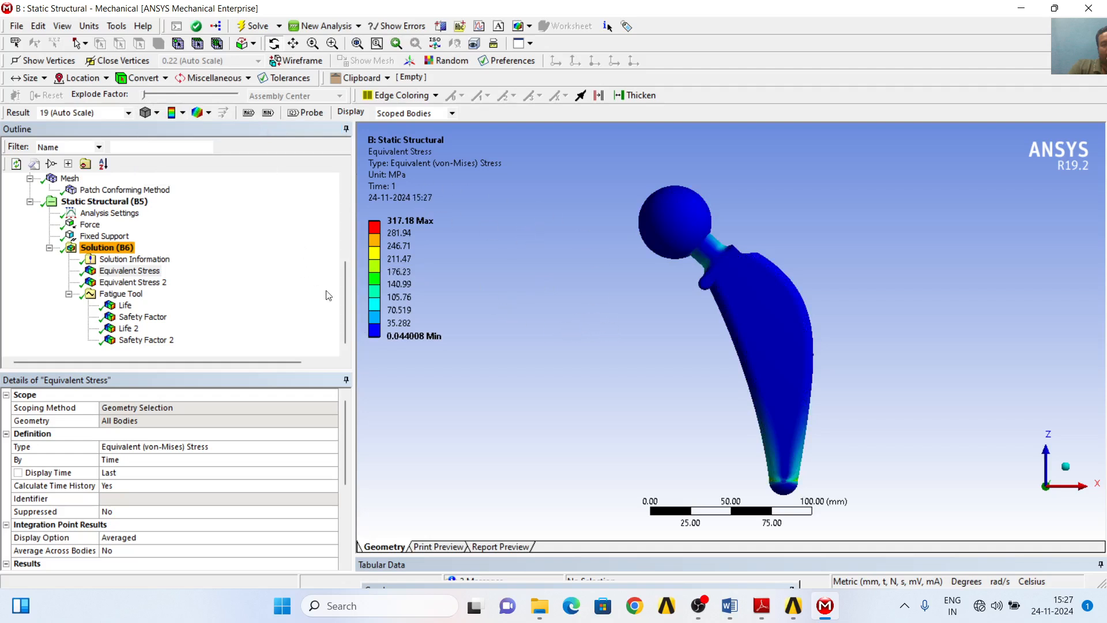
# - View the Equivalent Stress result for all bodies and Equivalent Stress 2 for the spherical head
pyautogui.click(135, 272)
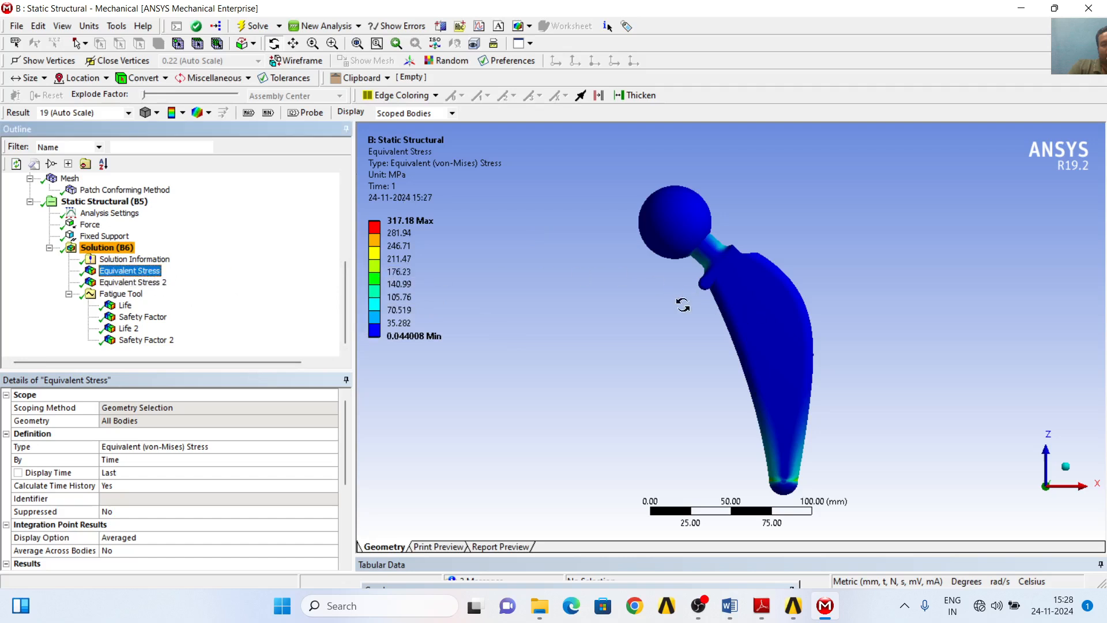
pyautogui.click(151, 282)
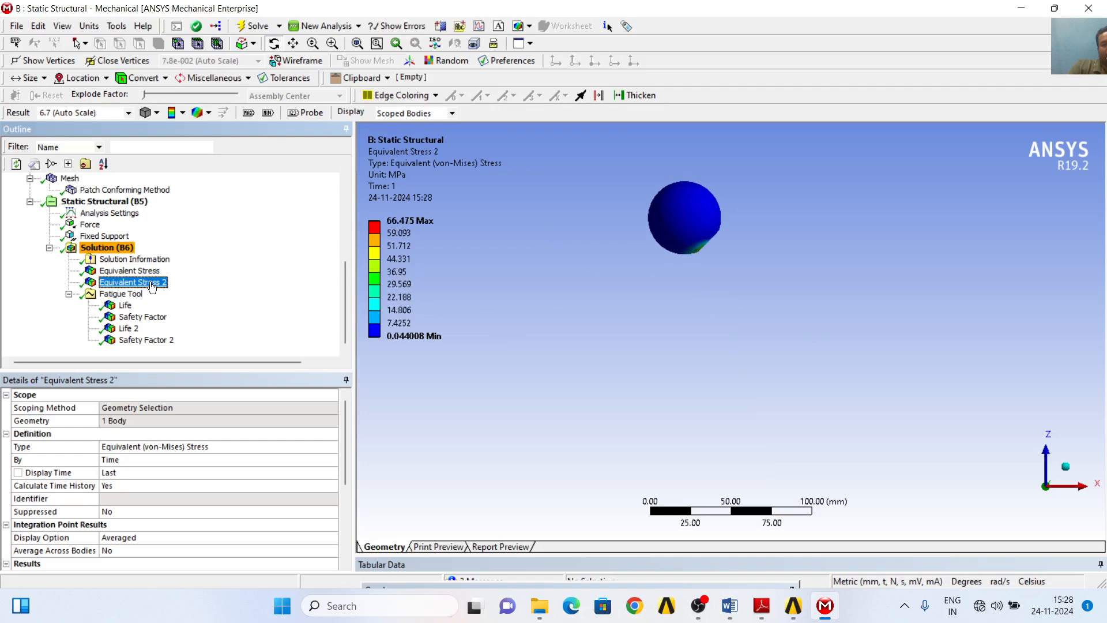
pyautogui.click(132, 271)
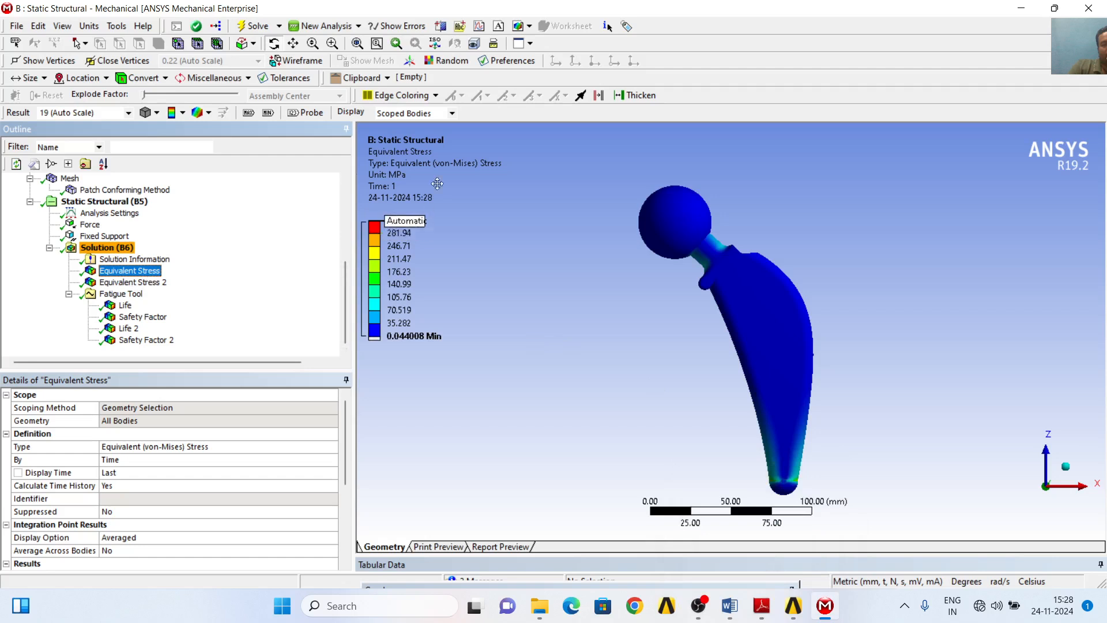
# - Turn on the maximum and minimum markers for the result plots and view them on Equivalent Stress 2
pyautogui.click(249, 113)
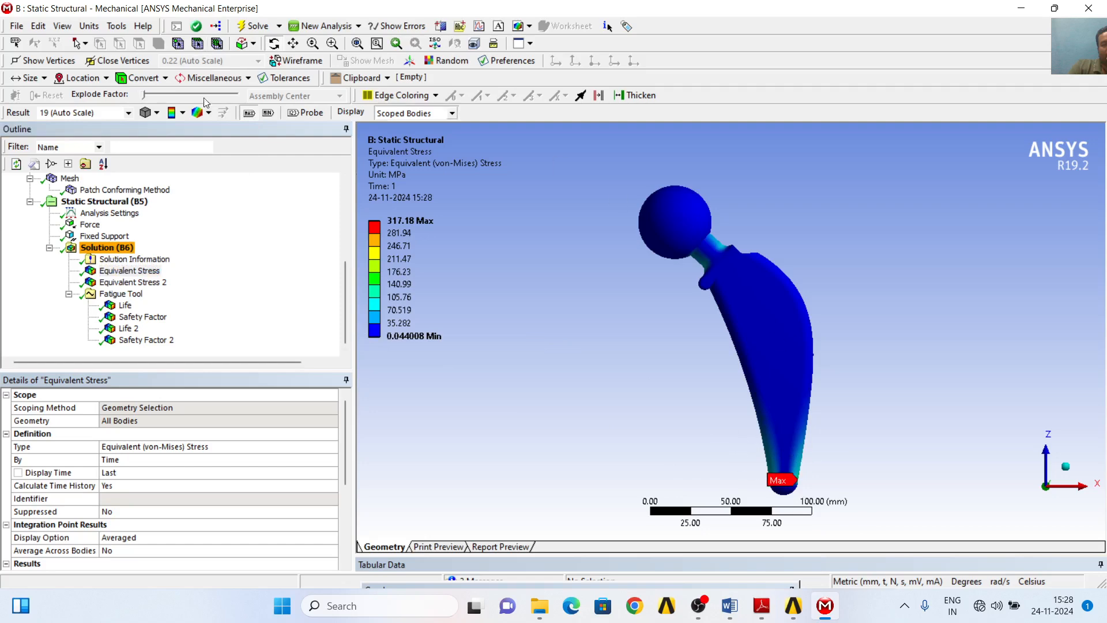
pyautogui.click(268, 113)
pyautogui.click(132, 282)
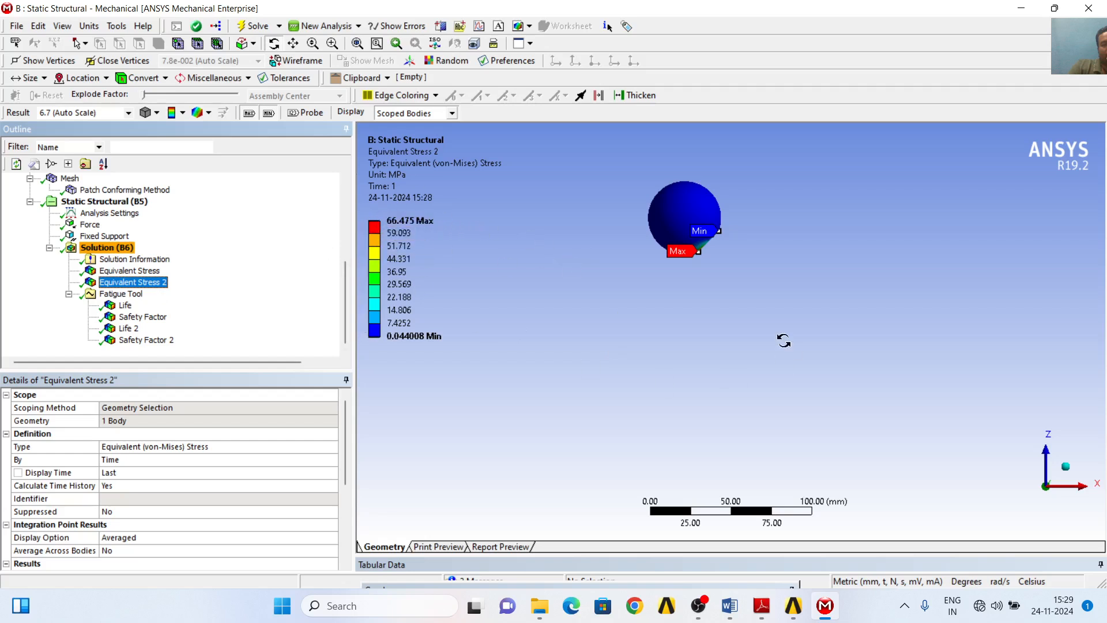
# - Compare the head's Equivalent Stress 2 result with the S-N curves in Fig. 3 of 4 COATING PAPER.pdf in Adobe Reader
pyautogui.click(762, 606)
pyautogui.scroll(-5, 576, 379)
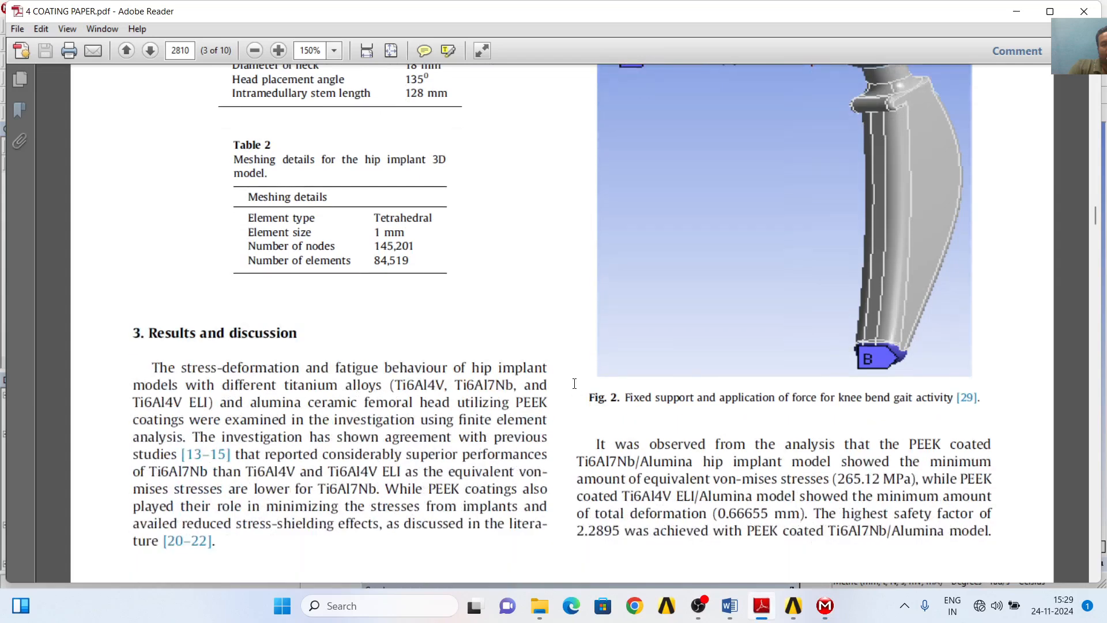
pyautogui.scroll(-10, 576, 380)
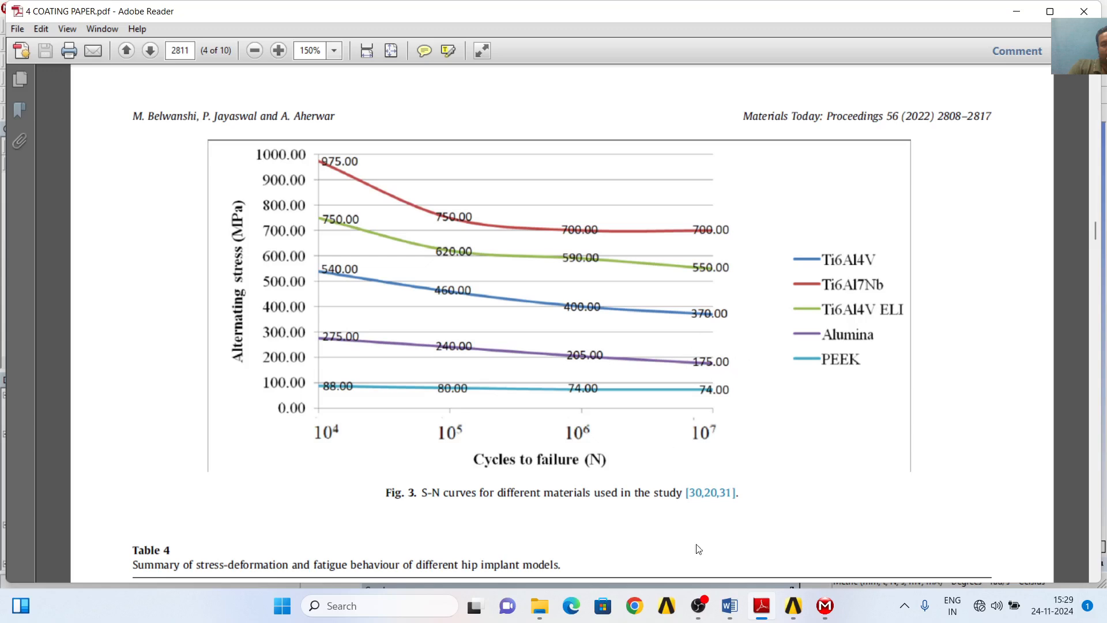
pyautogui.click(826, 606)
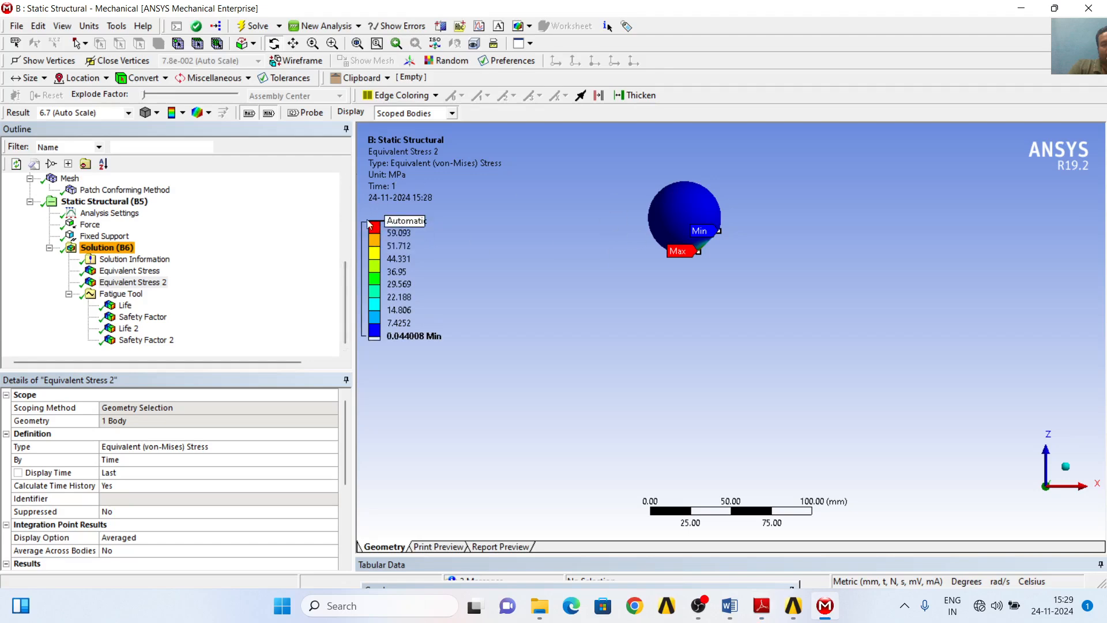
pyautogui.click(825, 605)
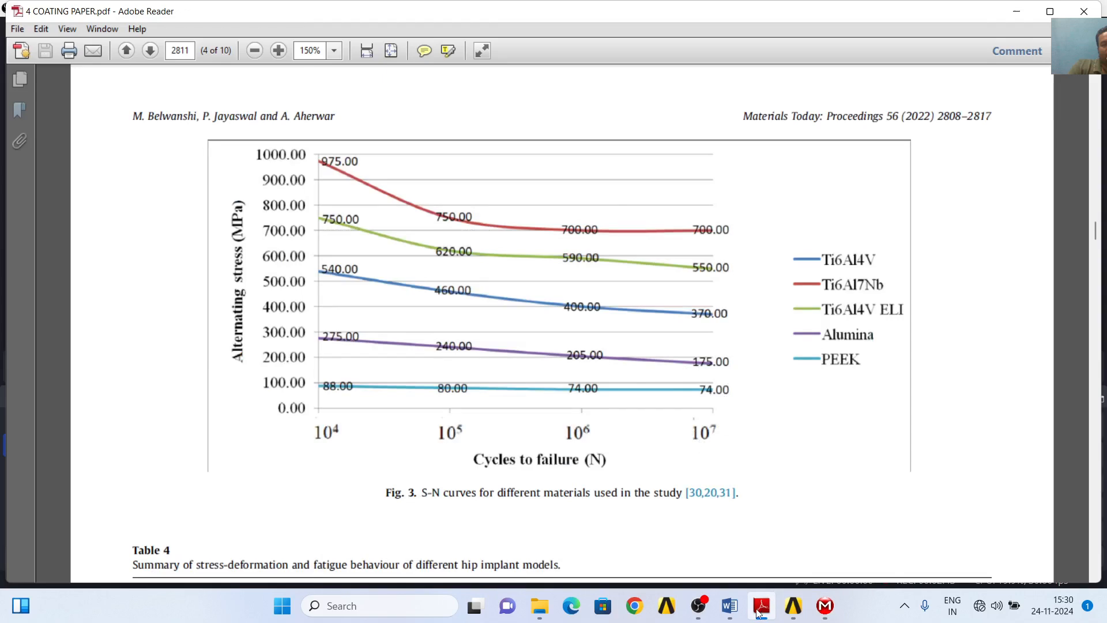
pyautogui.click(825, 606)
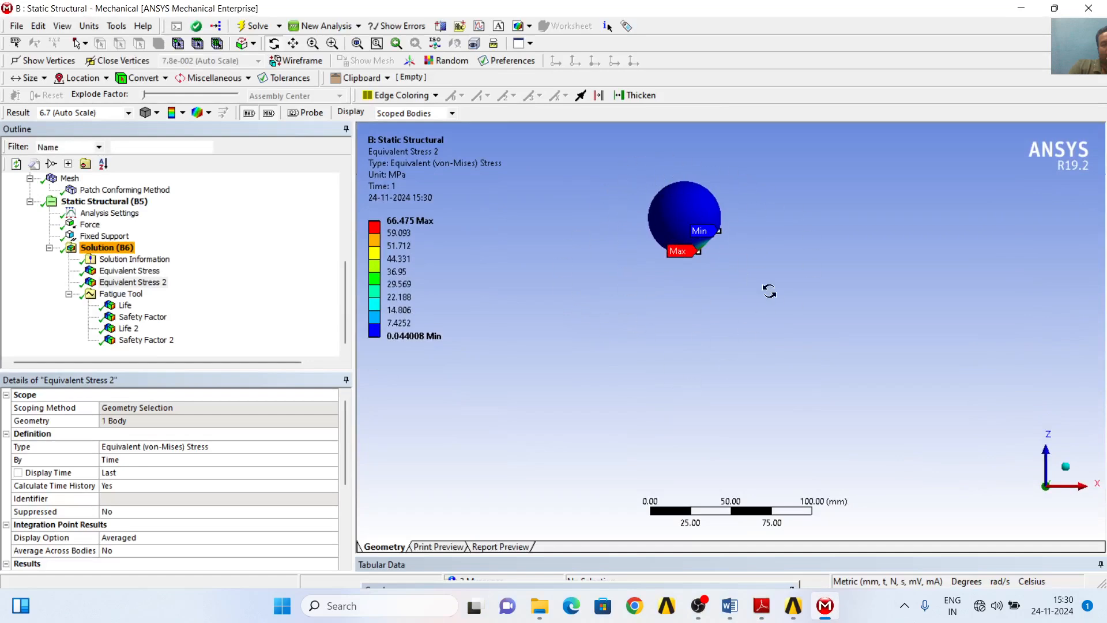
pyautogui.click(762, 606)
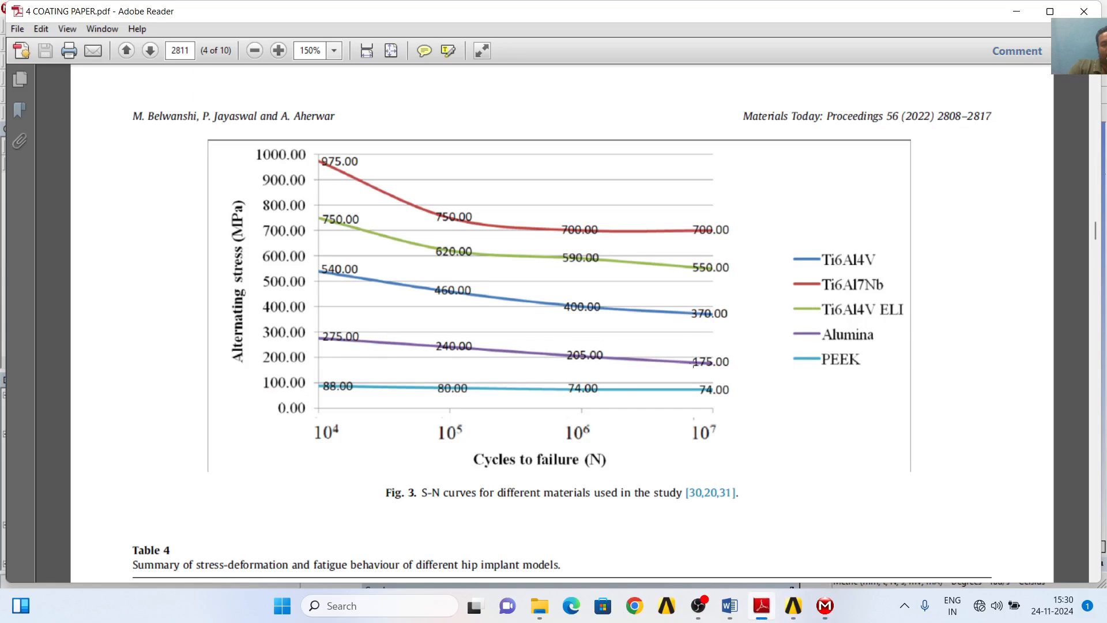
pyautogui.click(825, 605)
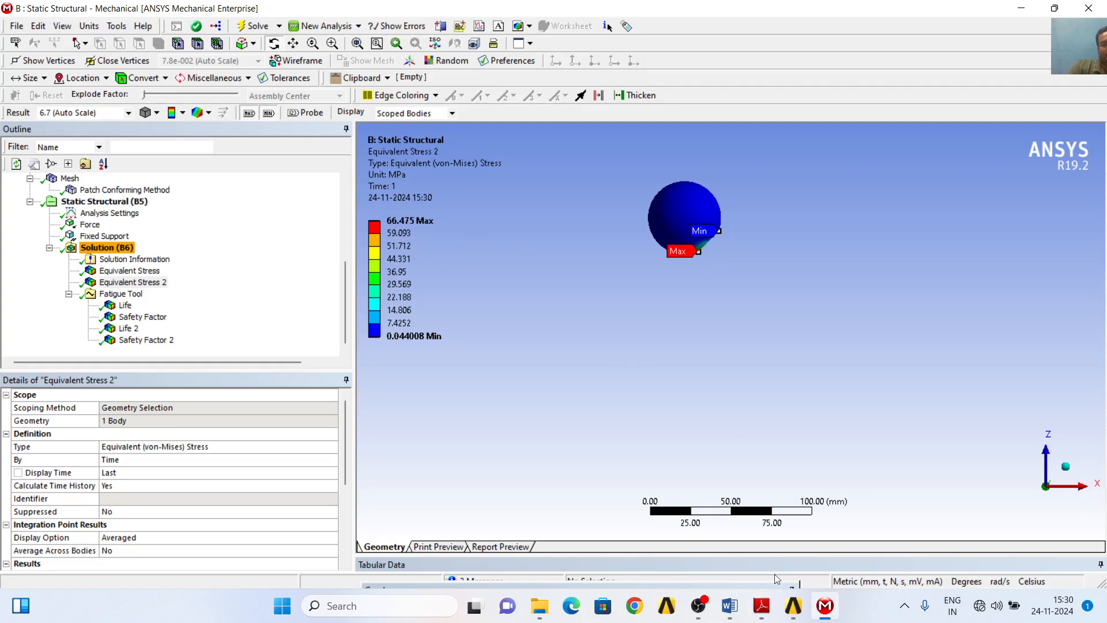
pyautogui.click(825, 606)
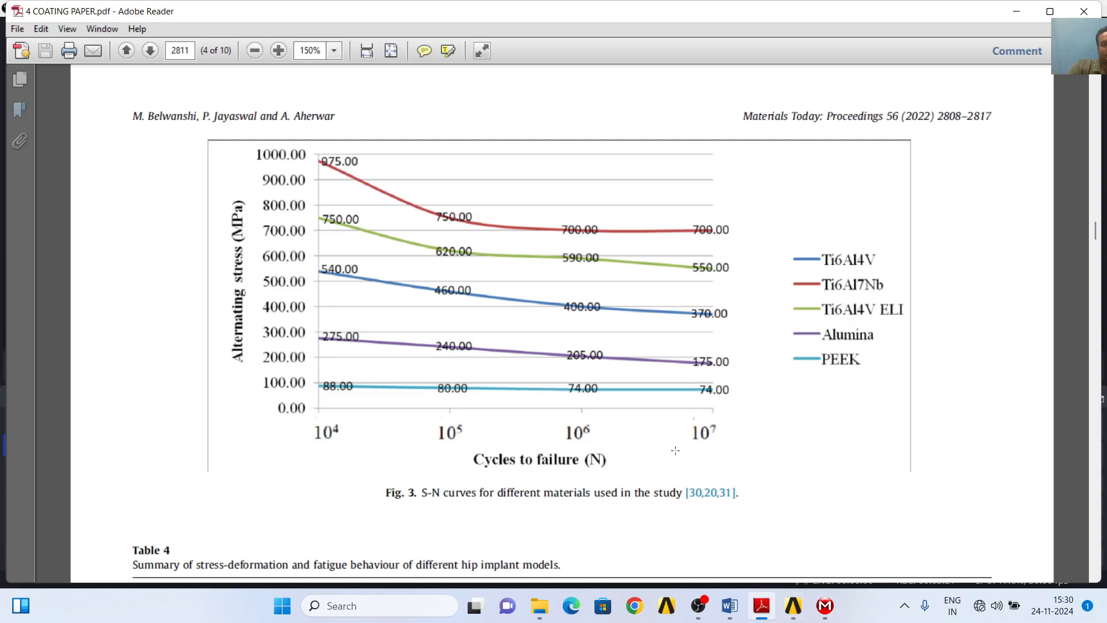
pyautogui.click(825, 605)
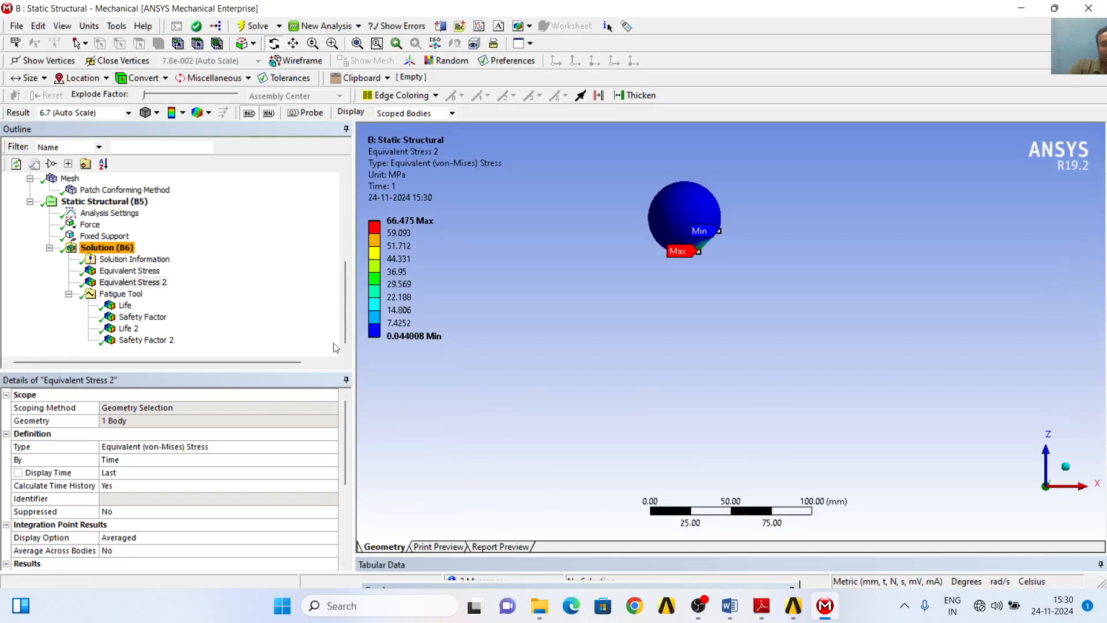
# - Compare the all-bodies Equivalent Stress result in ANSYS Mechanical with the S-N curves in Fig. 3 of the paper
pyautogui.click(153, 273)
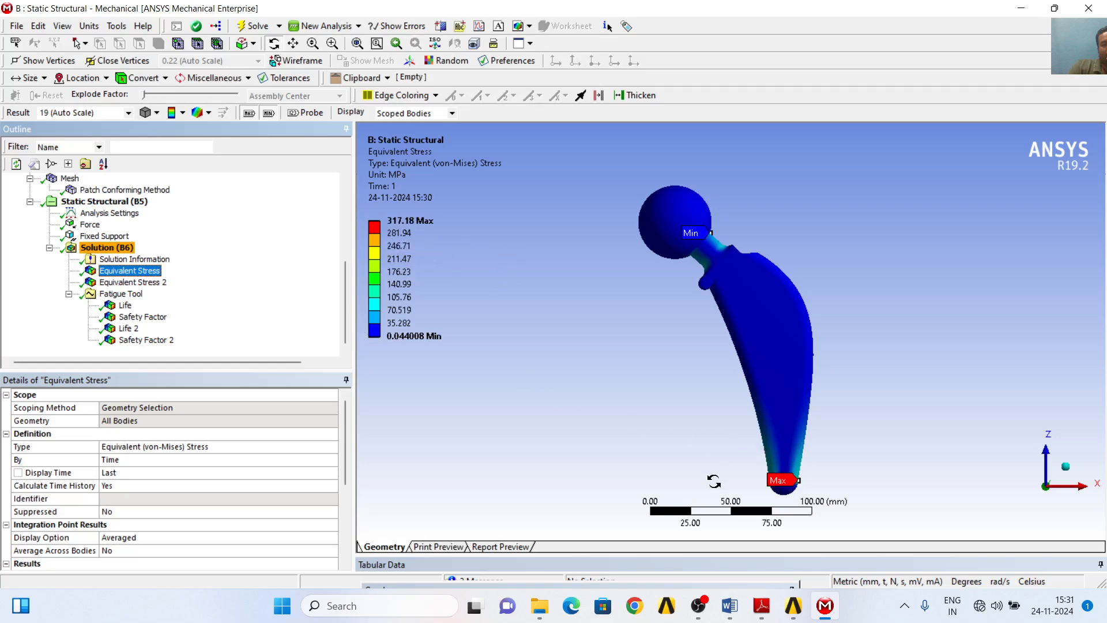
pyautogui.click(761, 605)
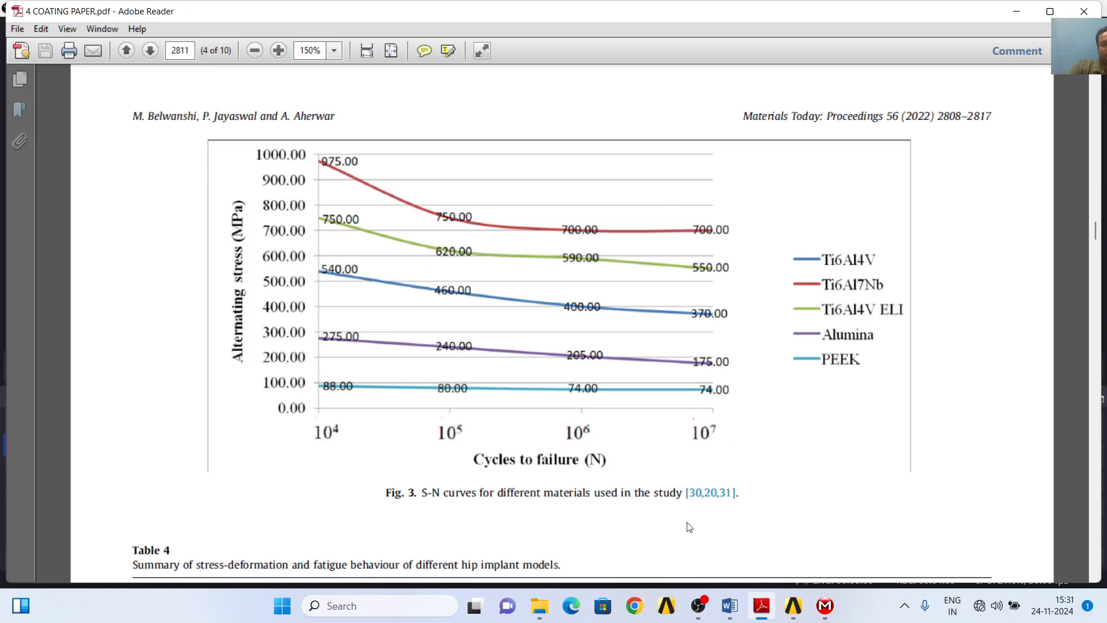
pyautogui.click(825, 607)
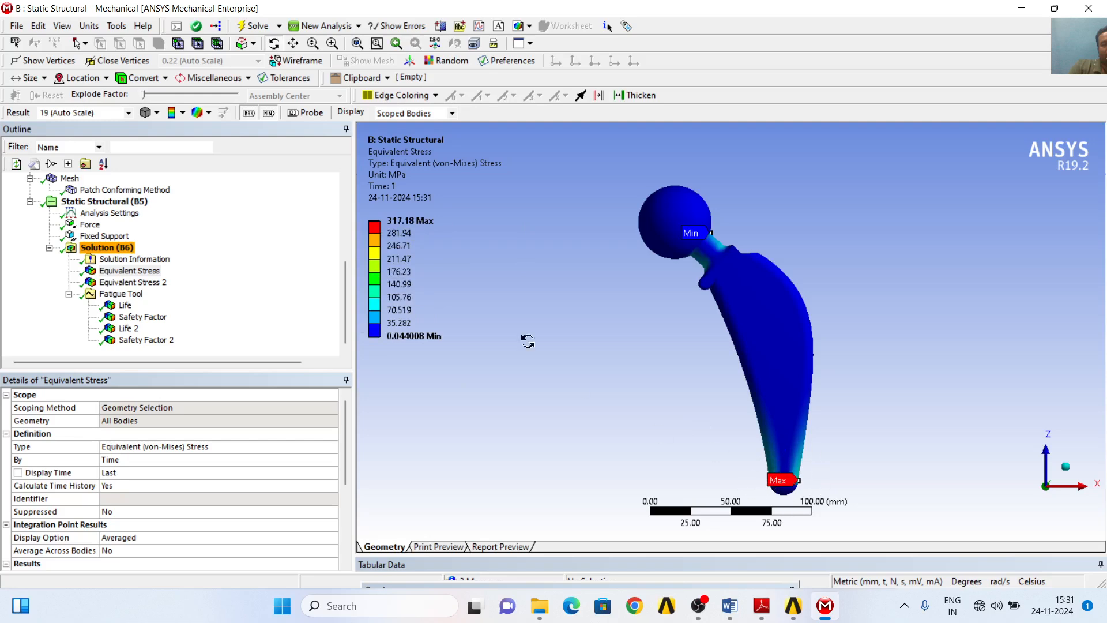
pyautogui.click(825, 606)
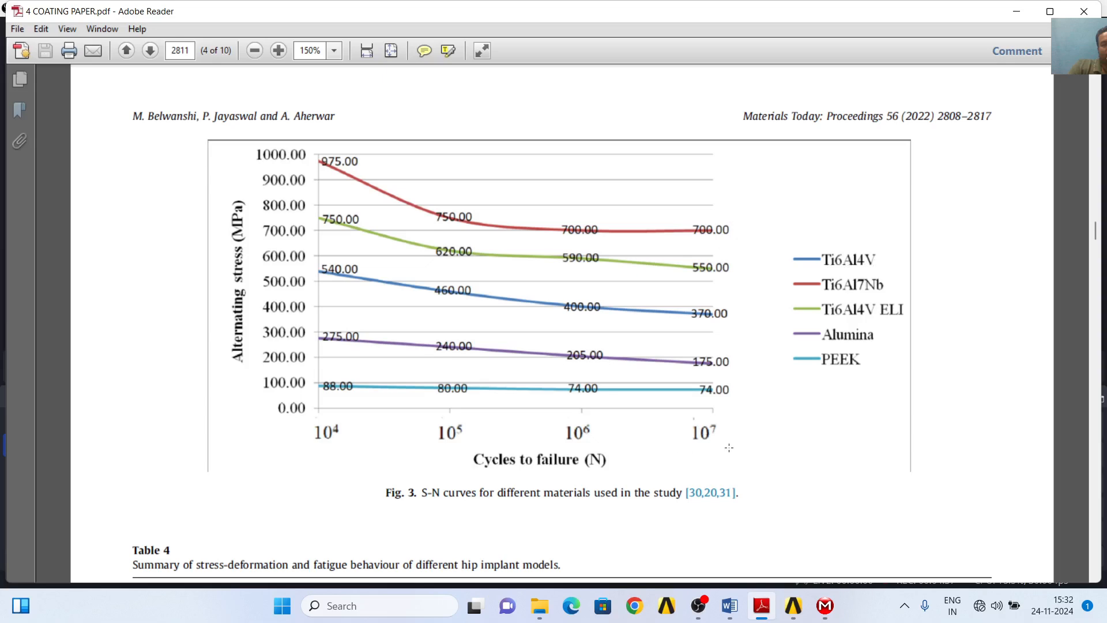
pyautogui.click(825, 606)
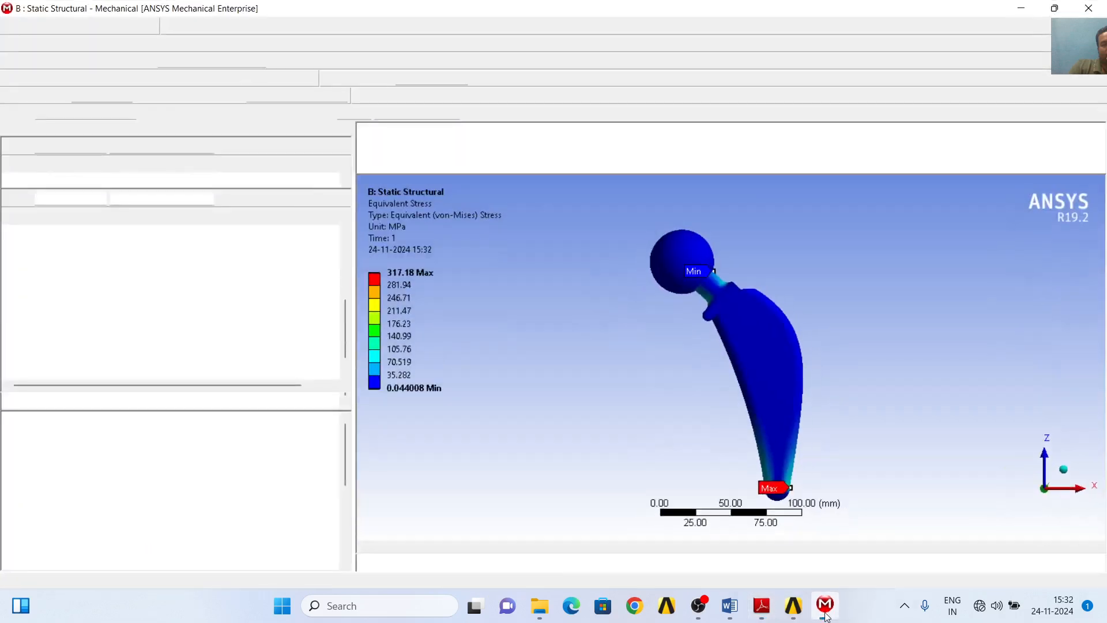
# - Examine the Life and Safety Factor results of the spherical head, plus Life 2 and Safety Factor 2 of the hip stem
pyautogui.click(138, 309)
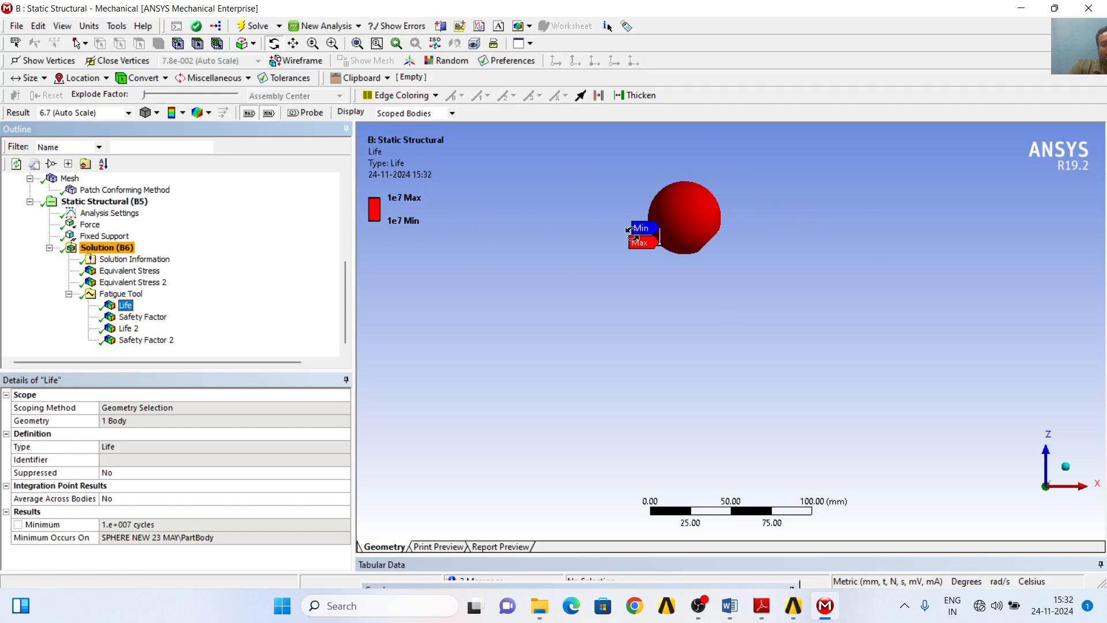
pyautogui.click(143, 319)
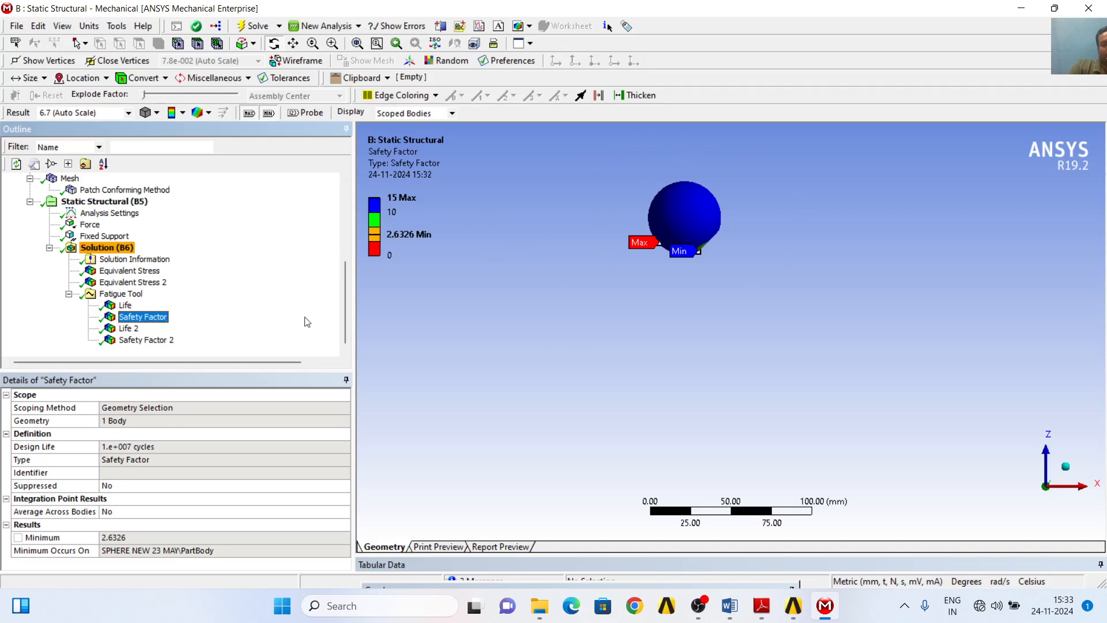
pyautogui.click(129, 328)
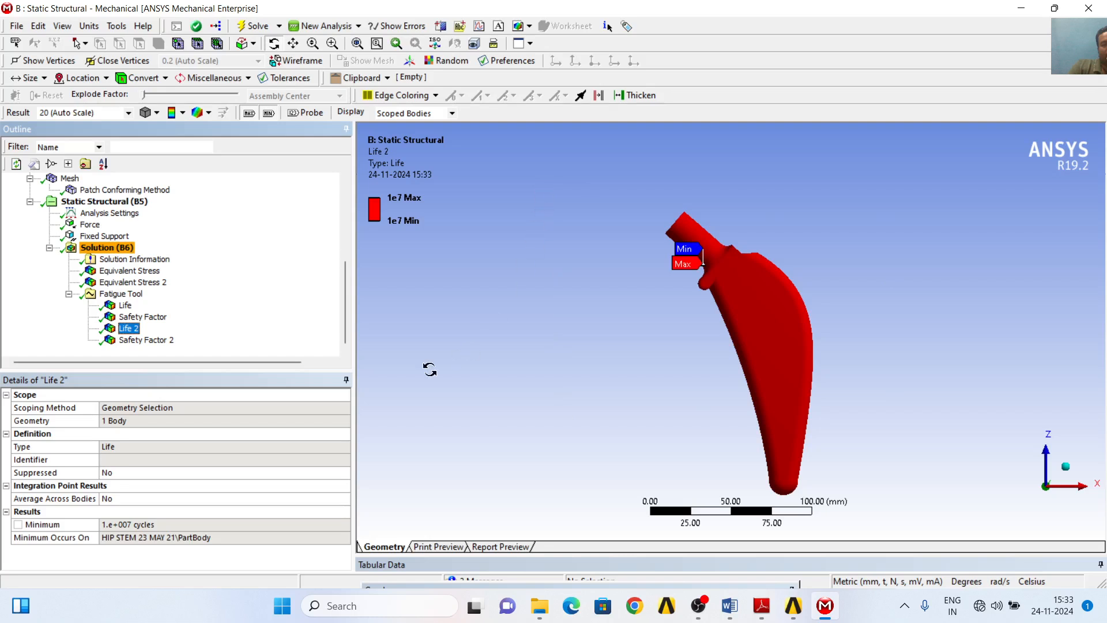
pyautogui.click(145, 340)
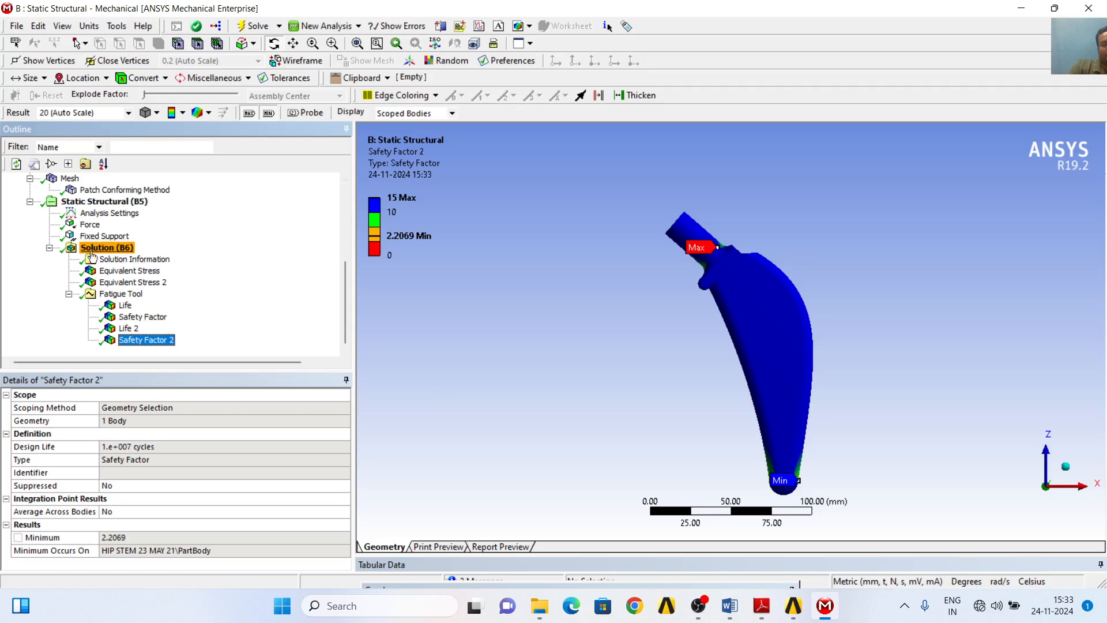
# - Go through both equivalent stress results and all four Fatigue Tool results once more, ending on Safety Factor 2
pyautogui.click(142, 275)
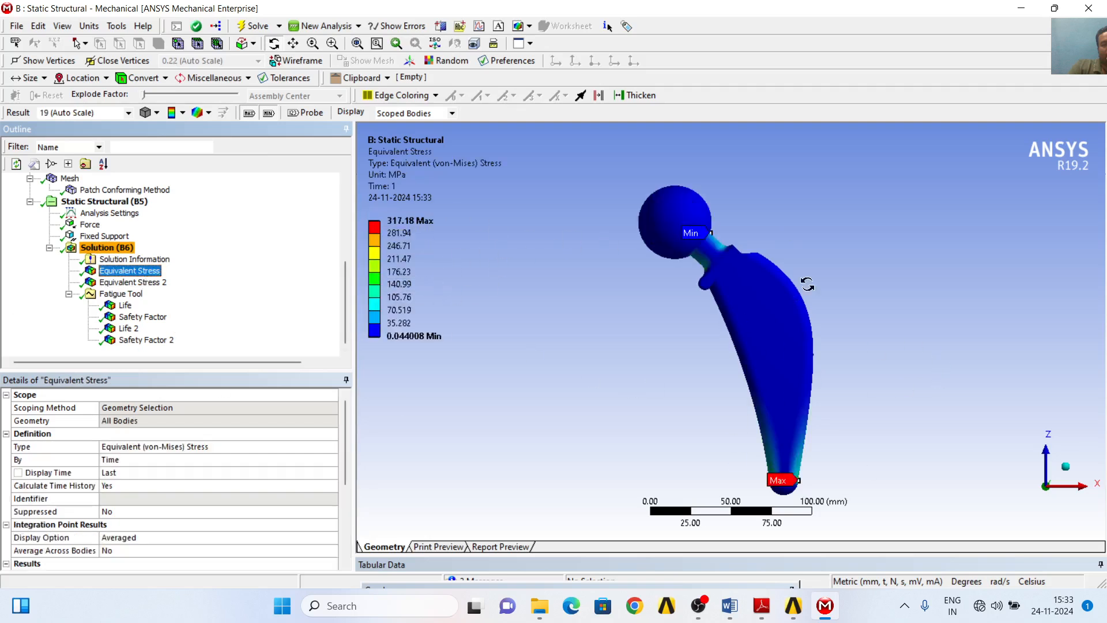
pyautogui.click(133, 282)
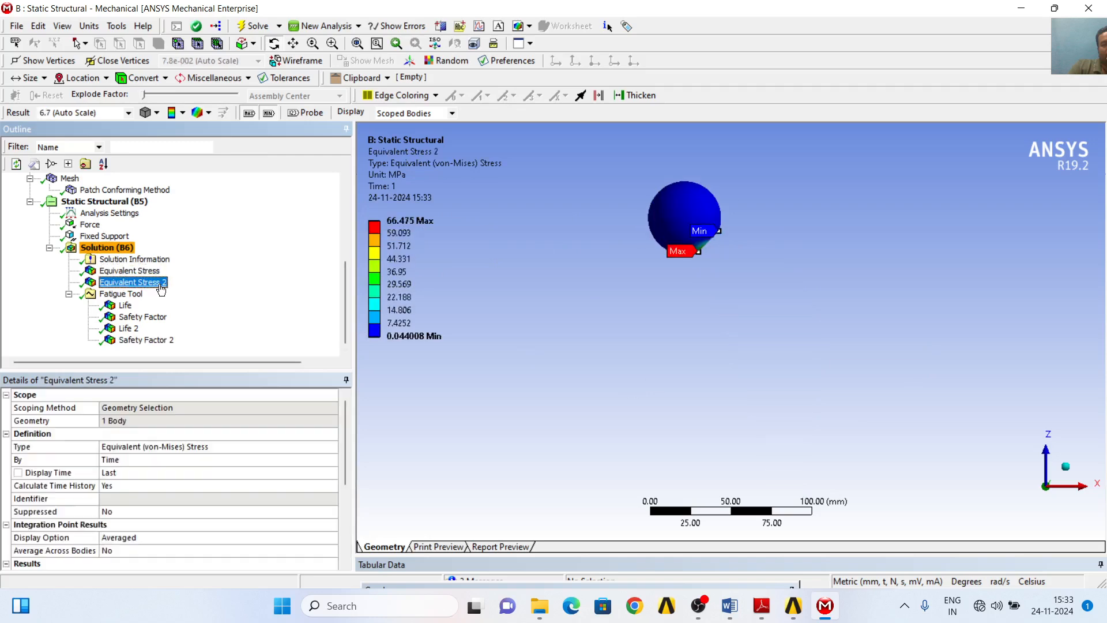
pyautogui.click(124, 307)
pyautogui.click(144, 317)
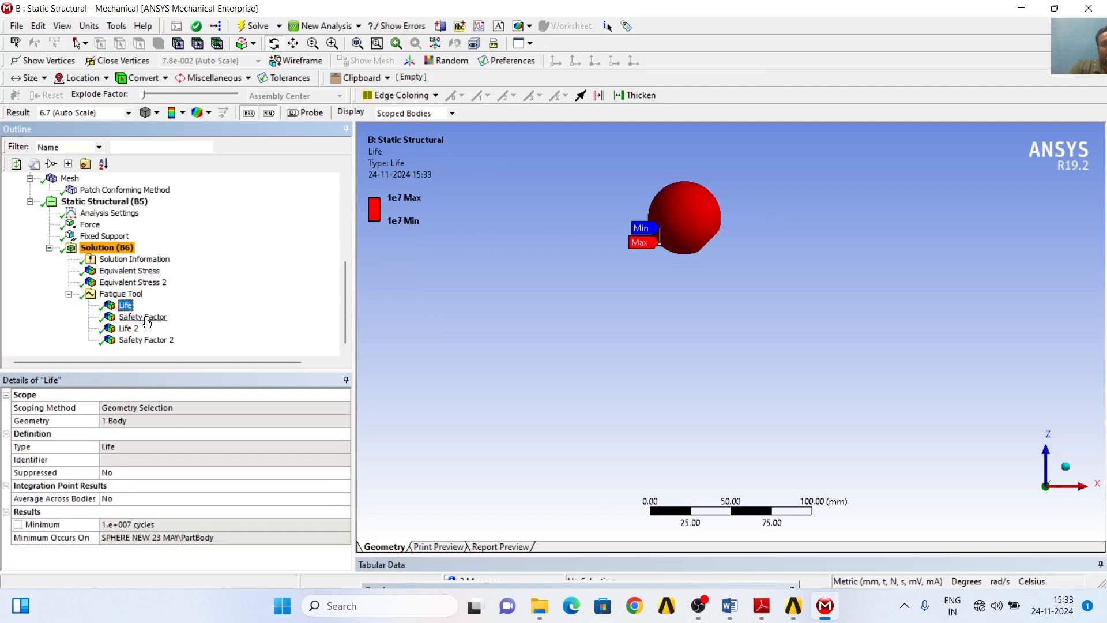
pyautogui.click(128, 328)
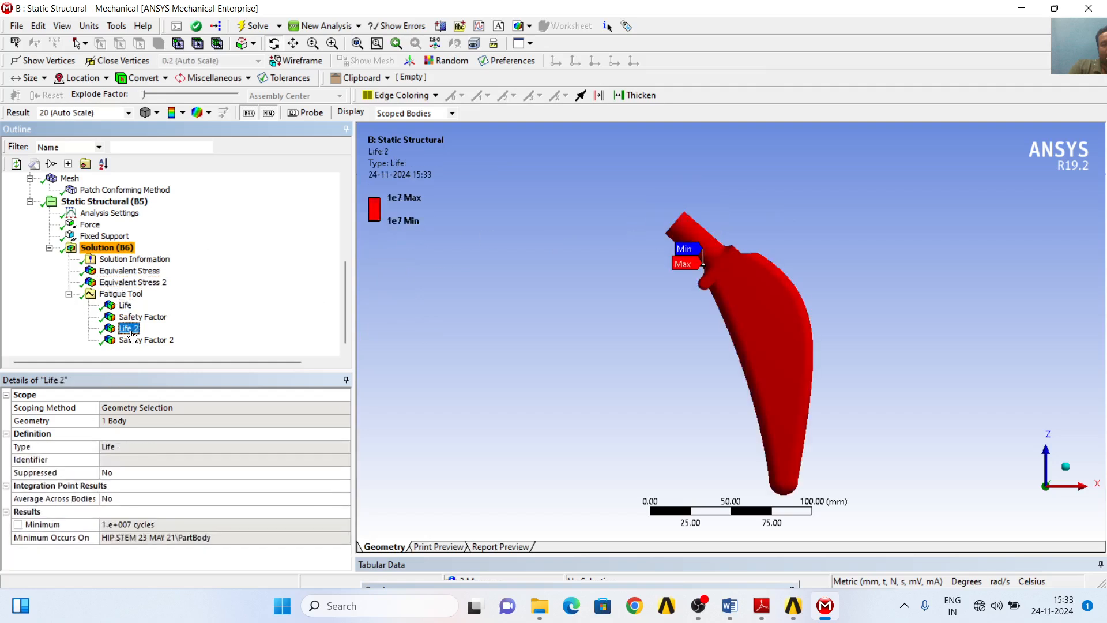
pyautogui.click(131, 341)
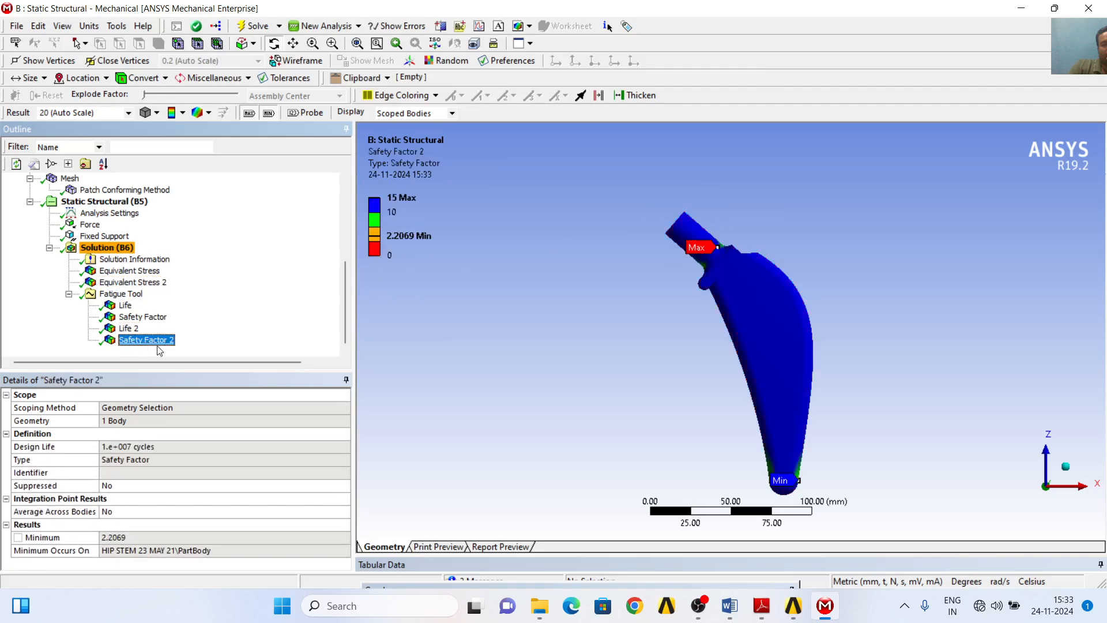